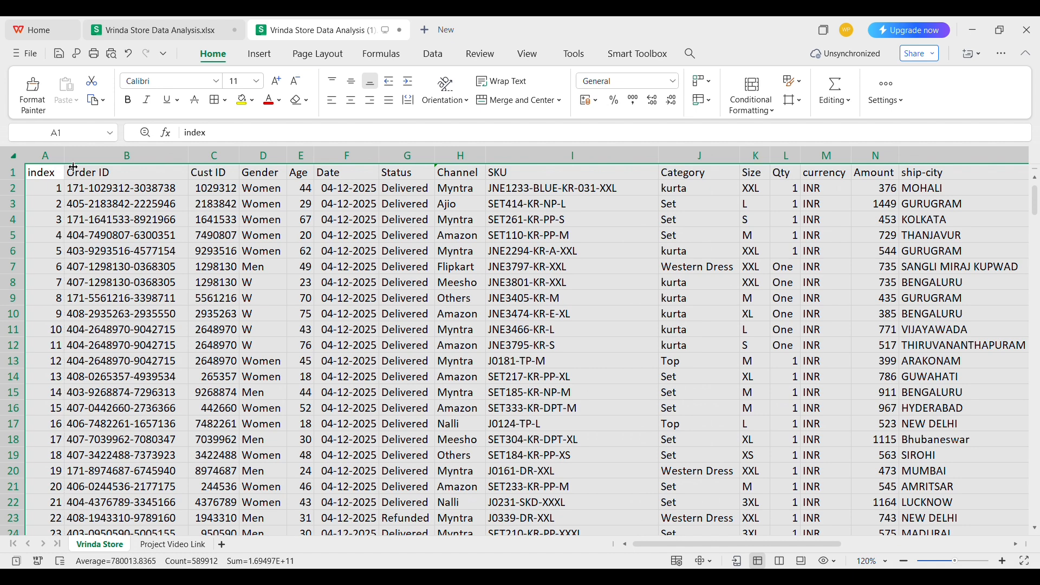
Review the row 1 column headings of the Vrinda Store sheet from index through B2B, and return to the index heading
click(126, 191)
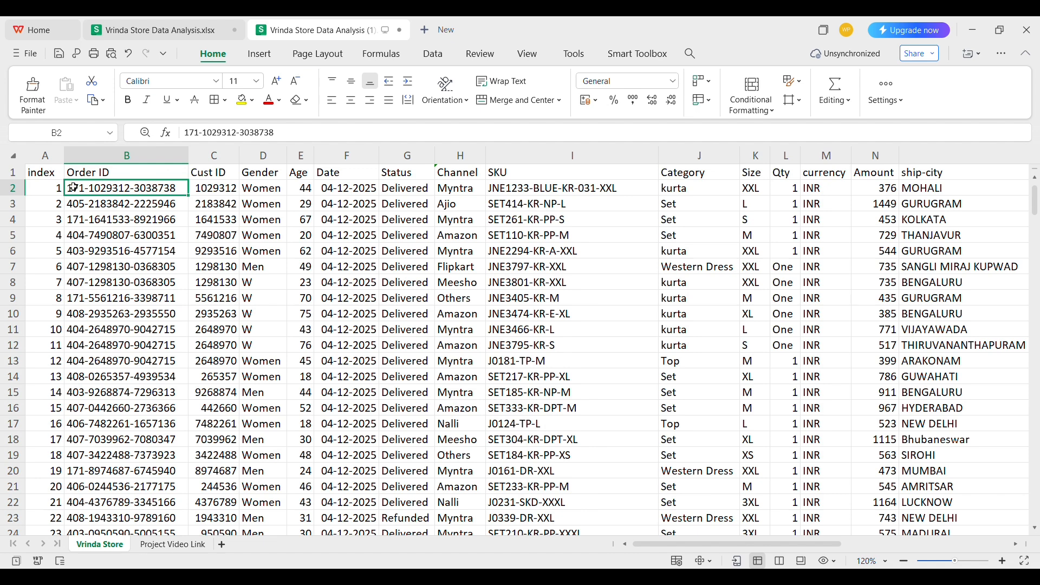
click(52, 179)
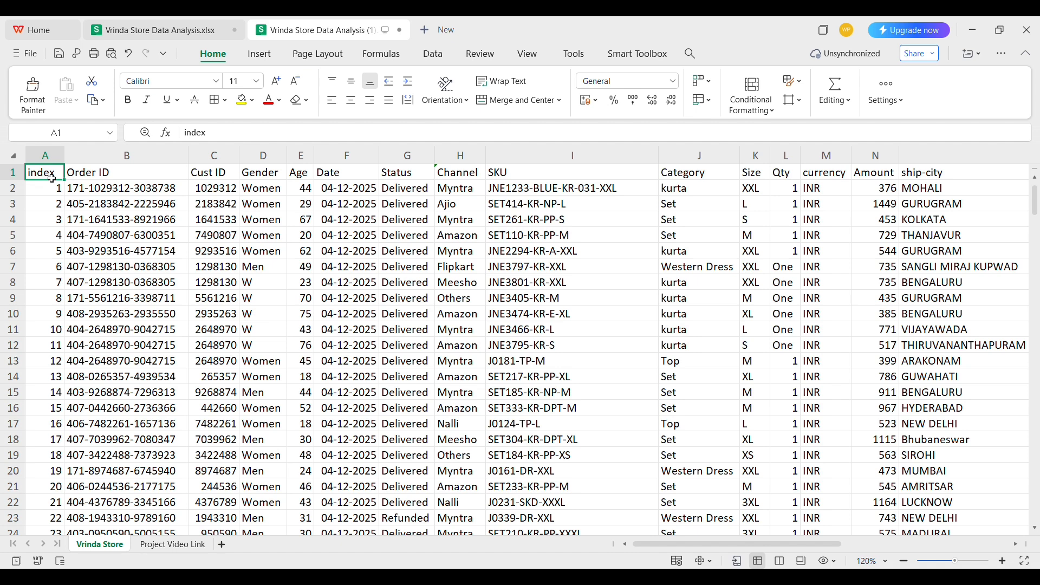
key(Right)
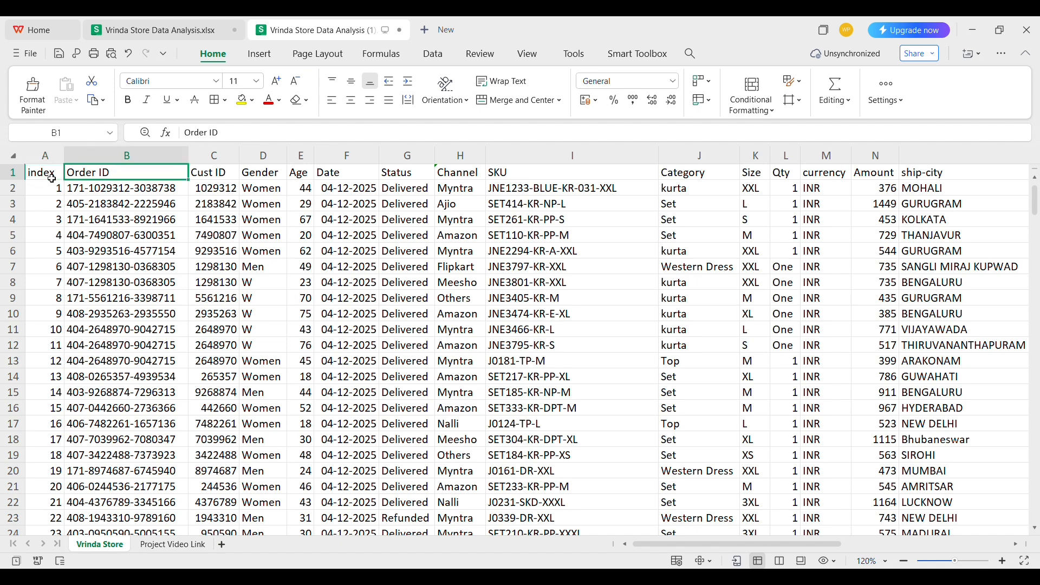
key(Right)
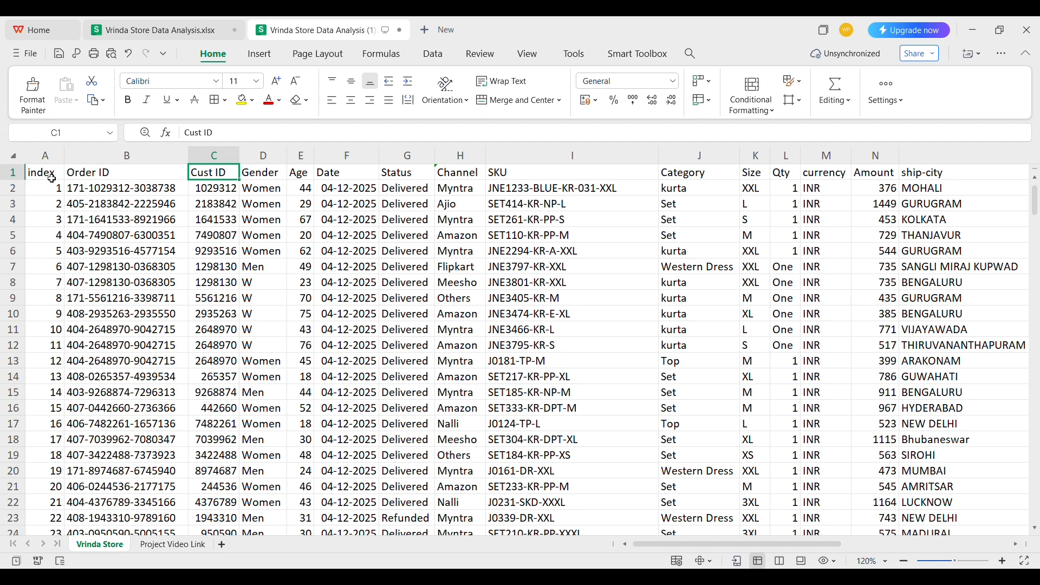
key(Right)
key(Right)
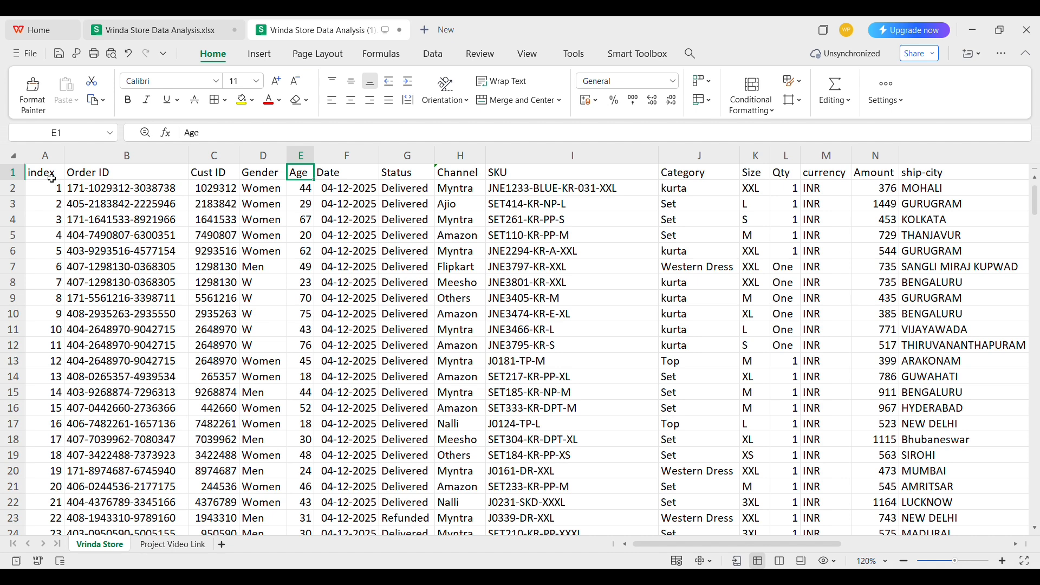
key(Right)
key(Right)
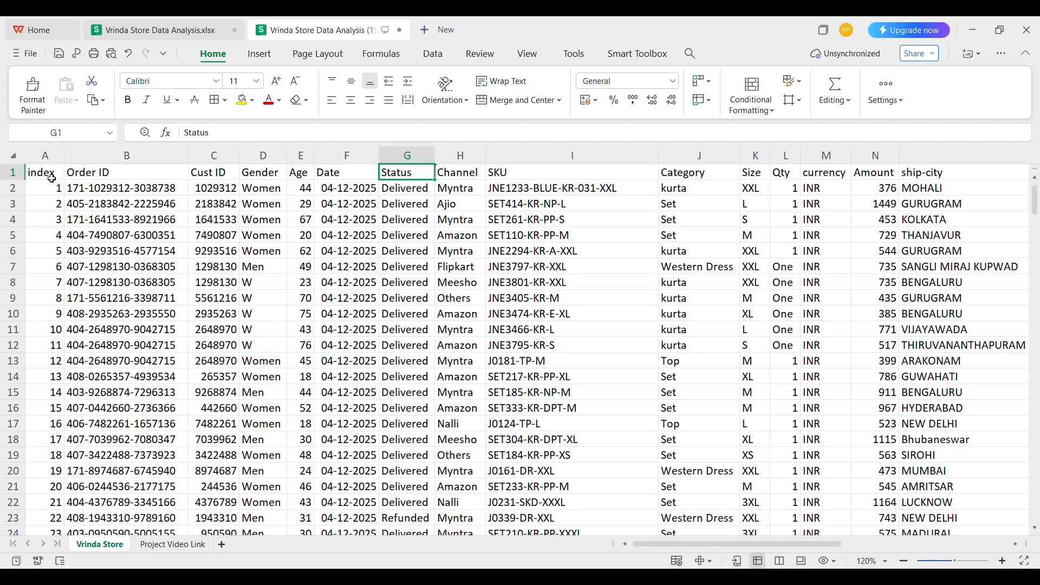
key(Right)
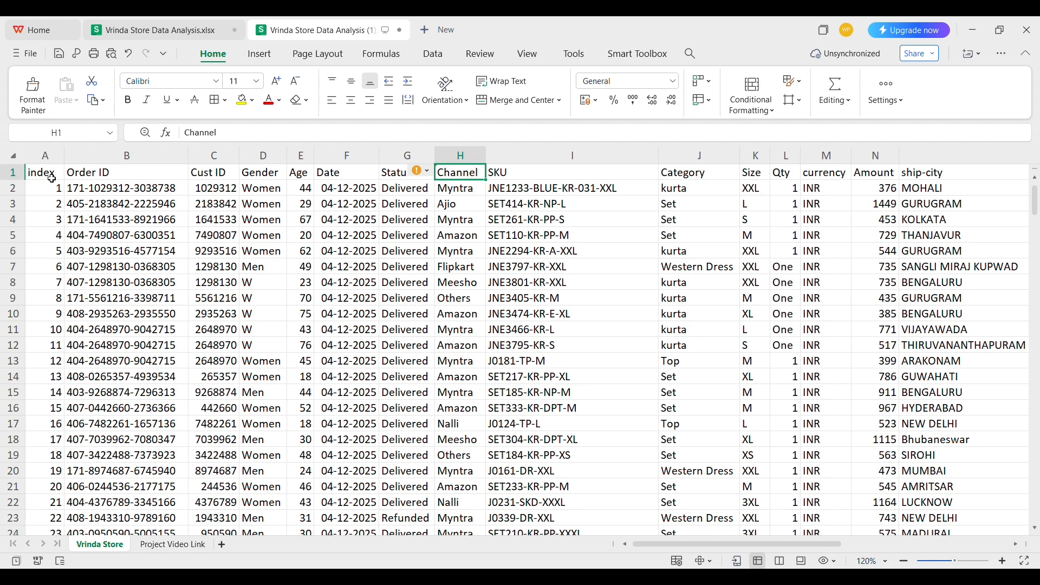
key(Right)
key(Right)
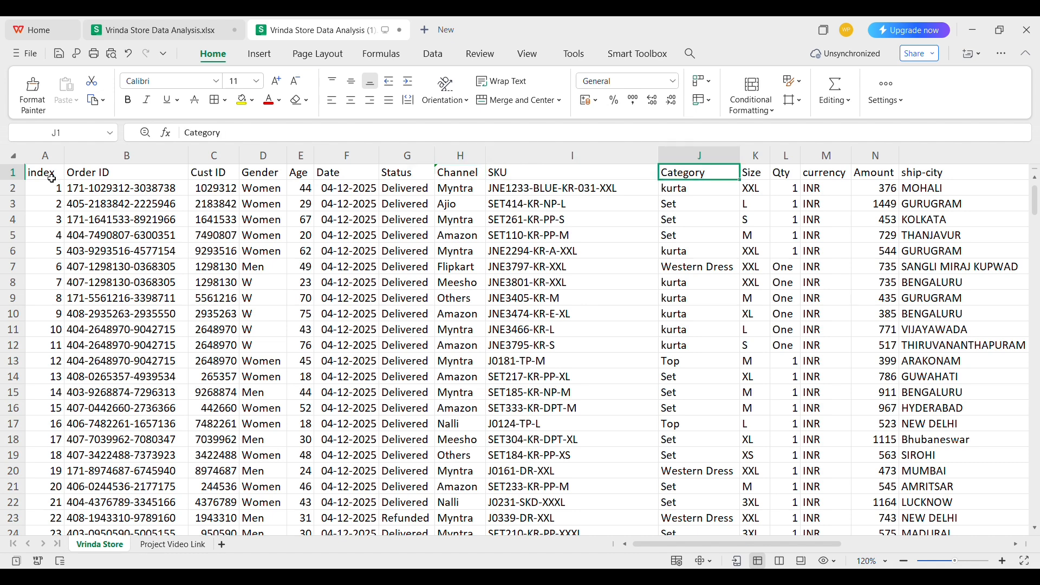
key(Right)
key(Right)
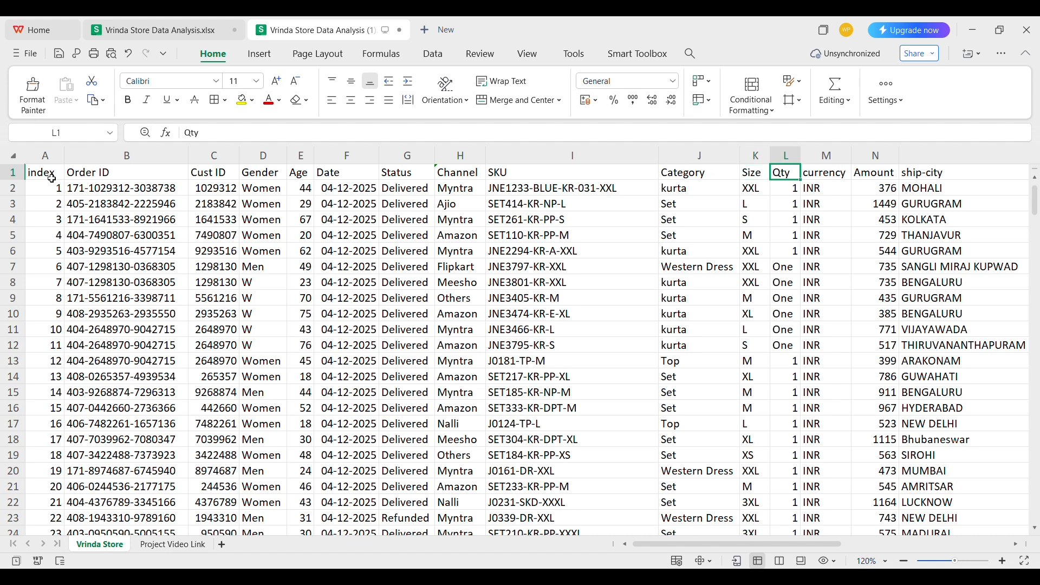
key(Right)
key(Right)
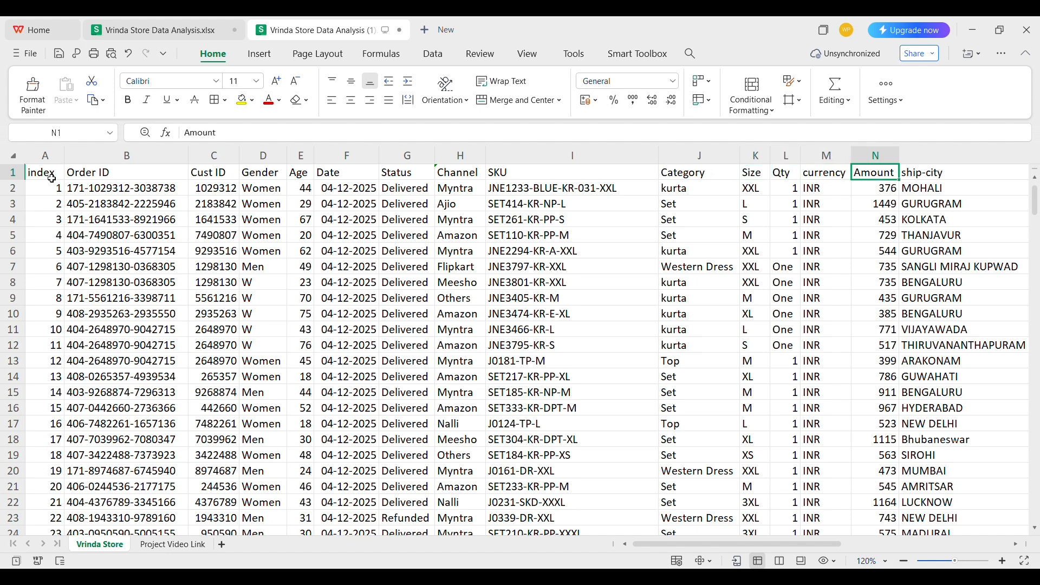
key(Right)
key(Right)
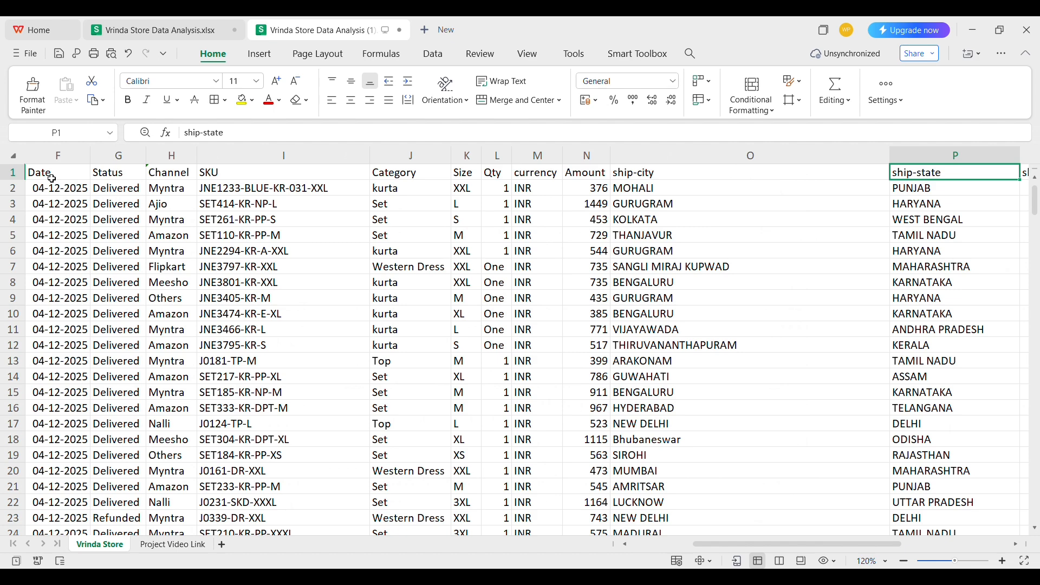
key(Right)
key(Right)
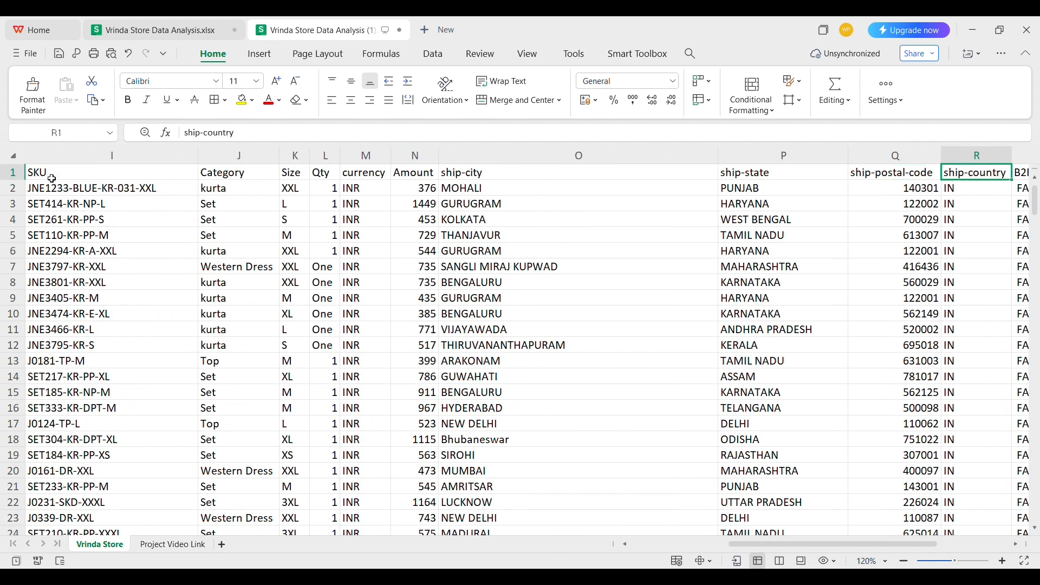
key(Right)
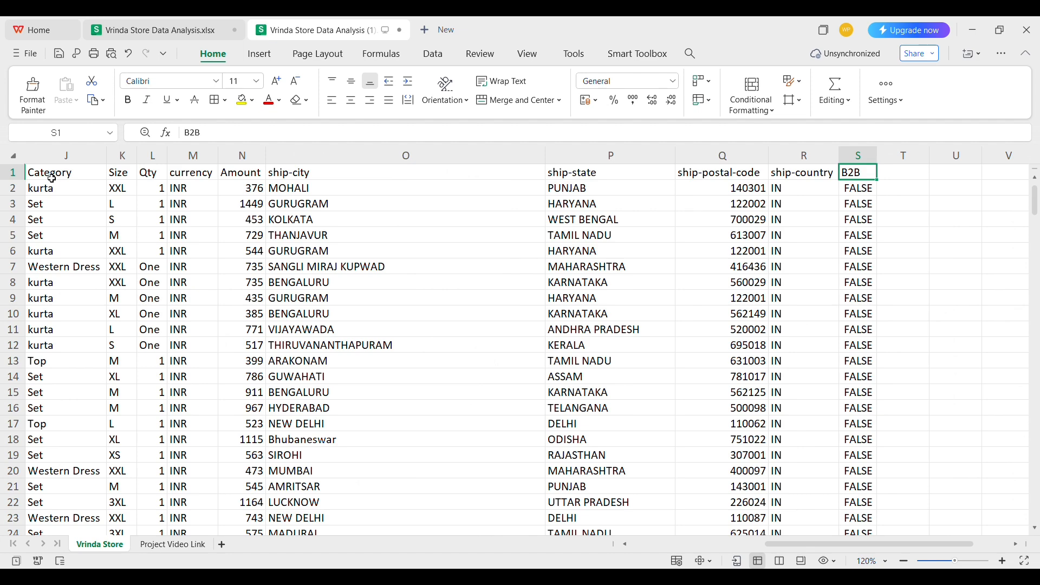
key(Left)
key(Left)
key(Left)
key(Left)
key(Left)
key(Left)
key(Left)
key(Left)
key(Left)
key(Left)
key(Left)
key(Left)
key(Left)
key(Left)
key(Left)
key(Left)
key(Left)
key(Left)
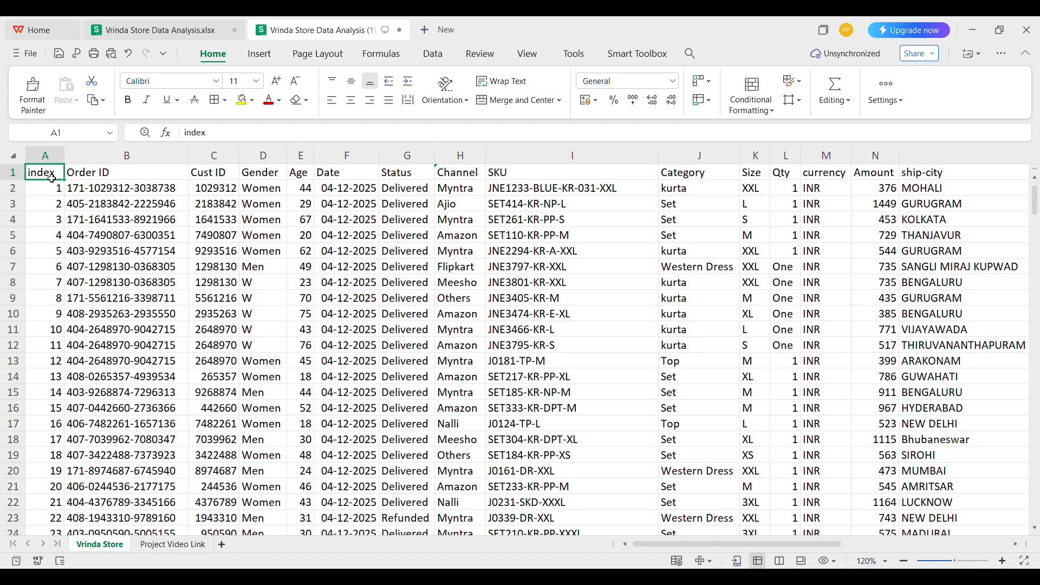
Turn on filters for the header row and filter the Gender column to show only the M entries
key(Right)
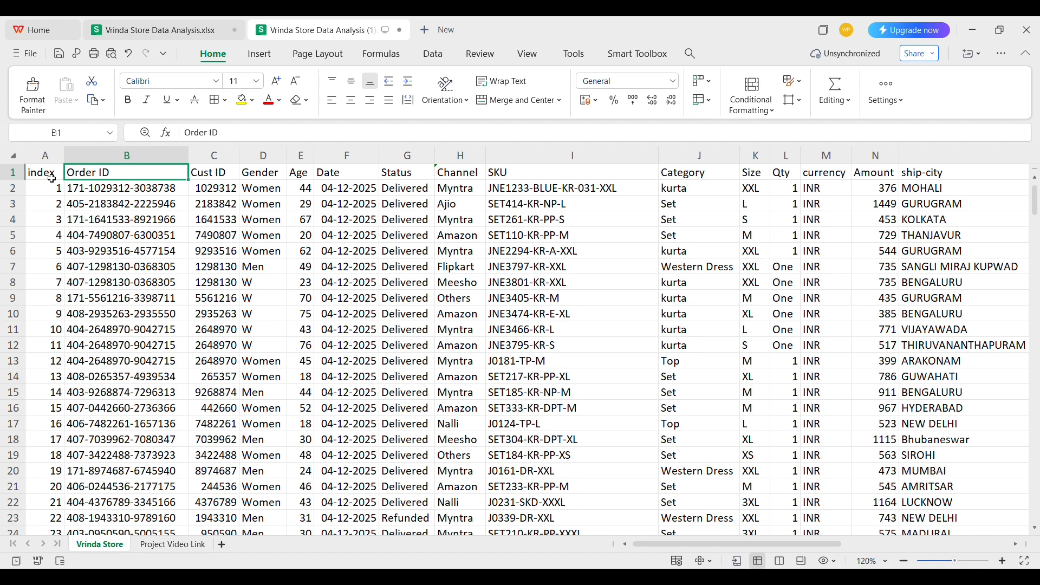
key(ctrl+shift+l)
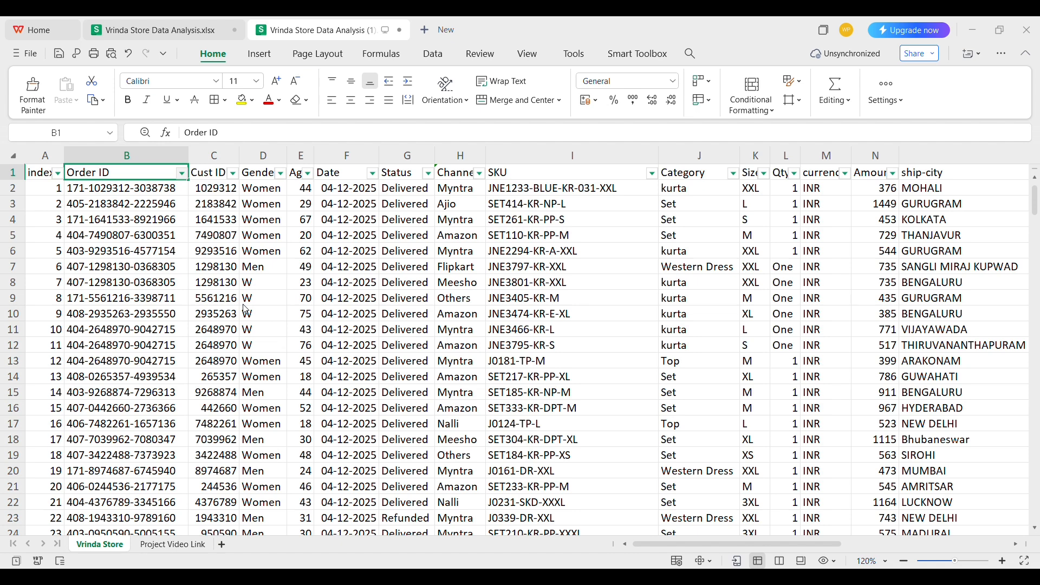
click(162, 208)
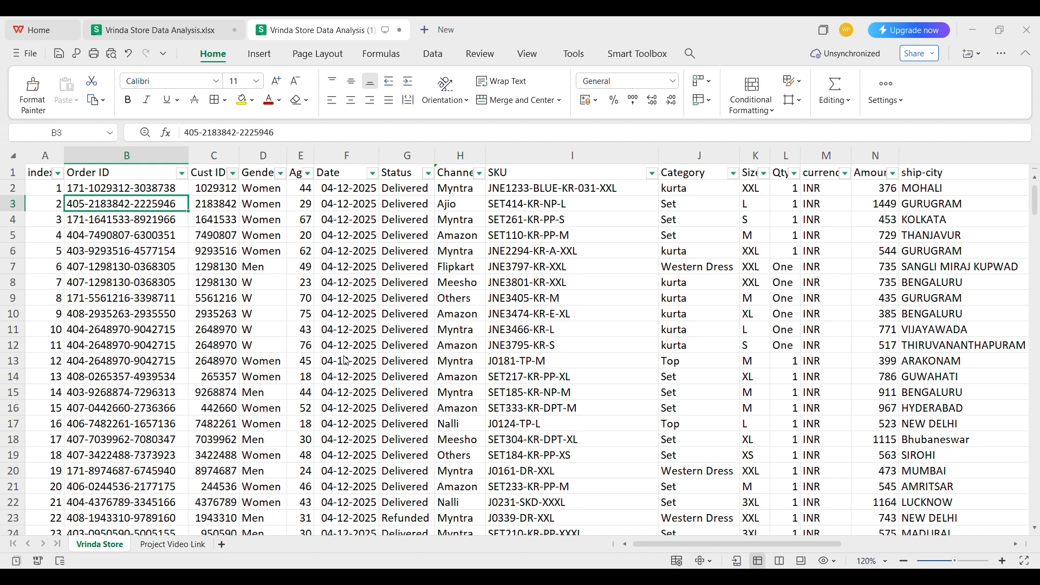
click(232, 255)
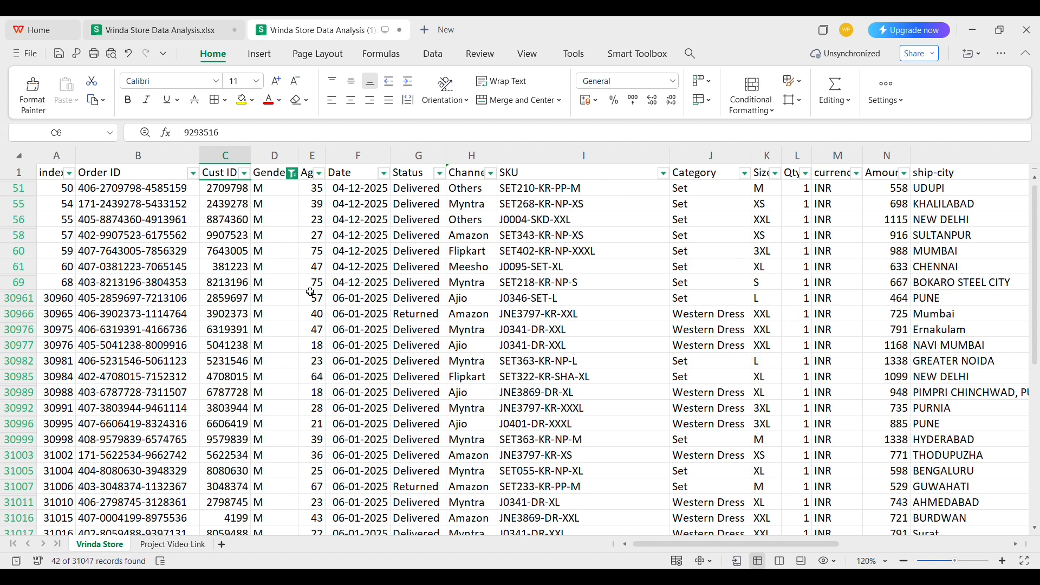
Replace all filtered M entries in the Gender column with Men
click(277, 195)
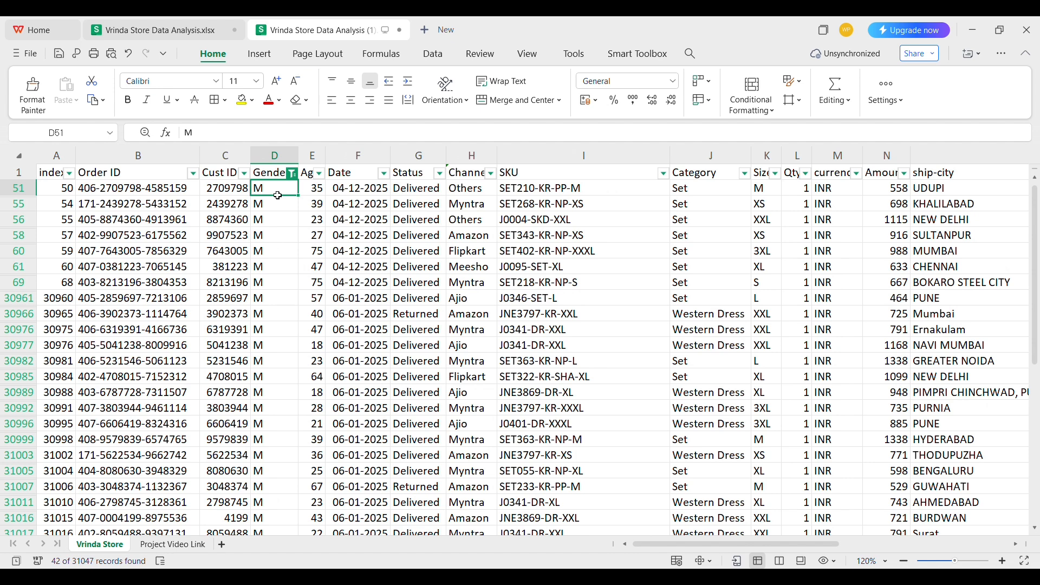
key(ctrl+shift+Down)
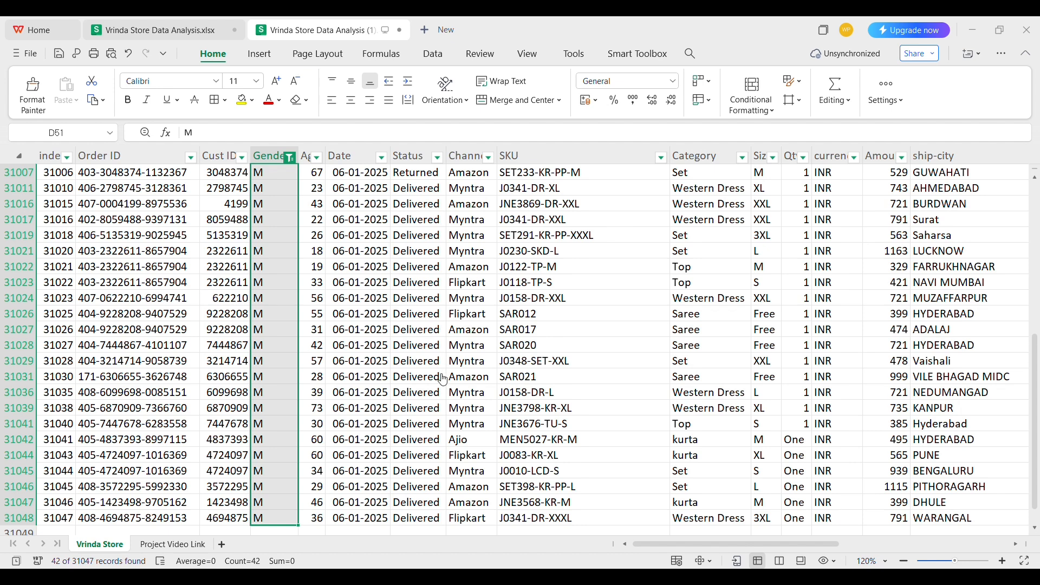
click(395, 377)
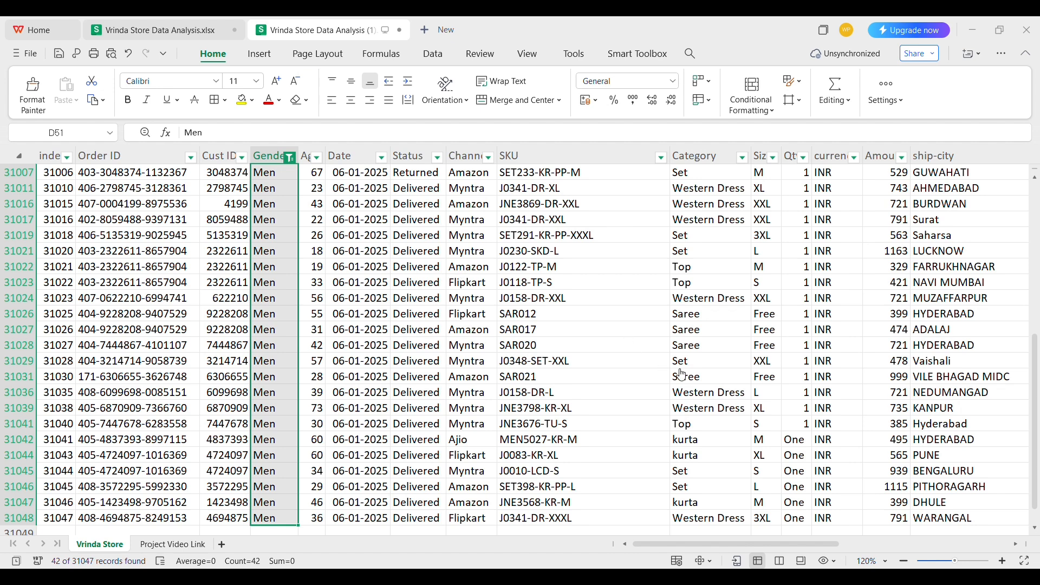
Filter the Gender column to W and replace all the filtered W entries with Women
click(292, 158)
click(320, 287)
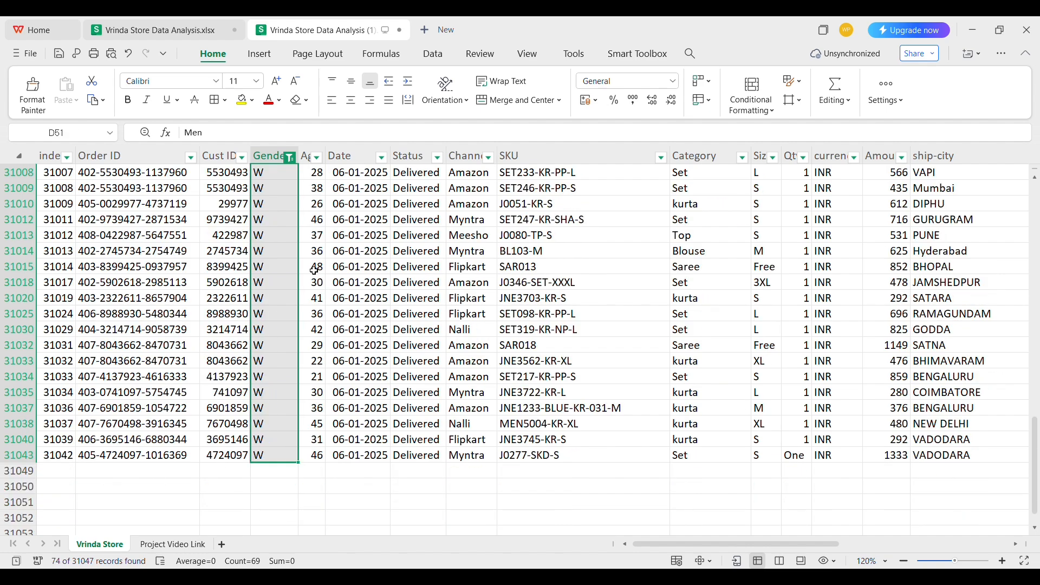
scroll(314, 271, up, 19)
click(283, 192)
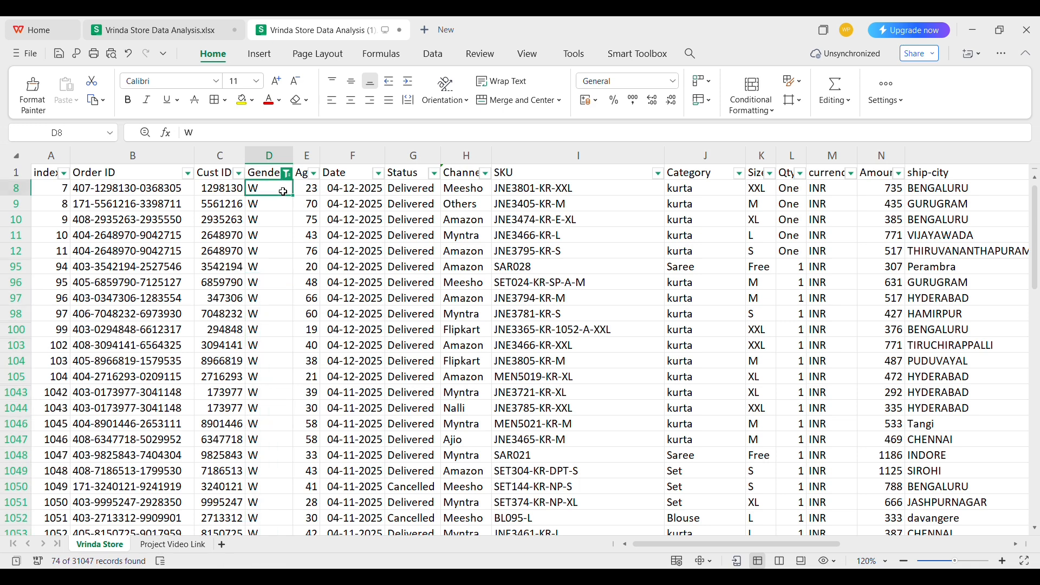
key(ctrl+shift+Down)
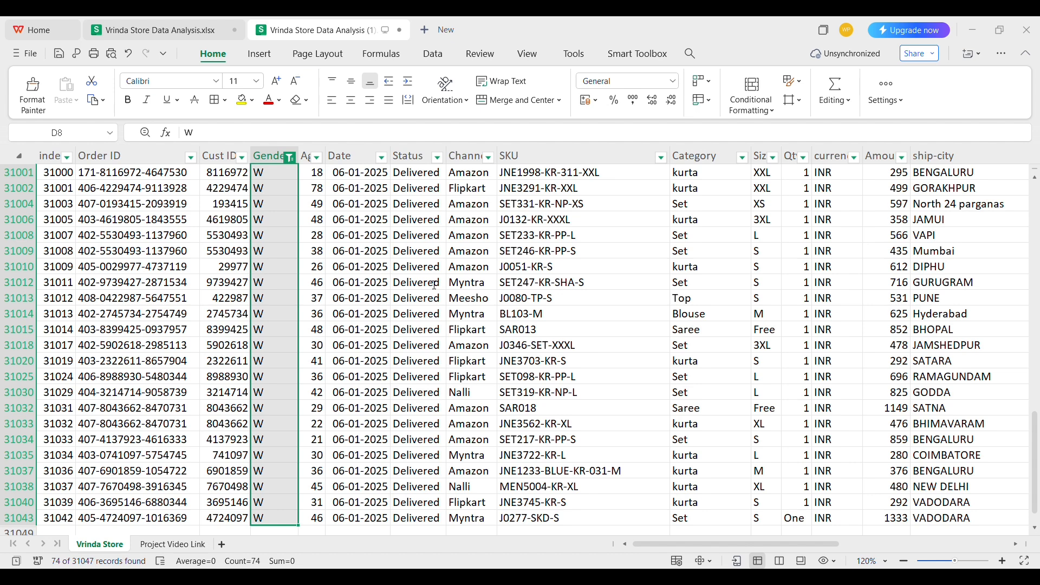
click(375, 377)
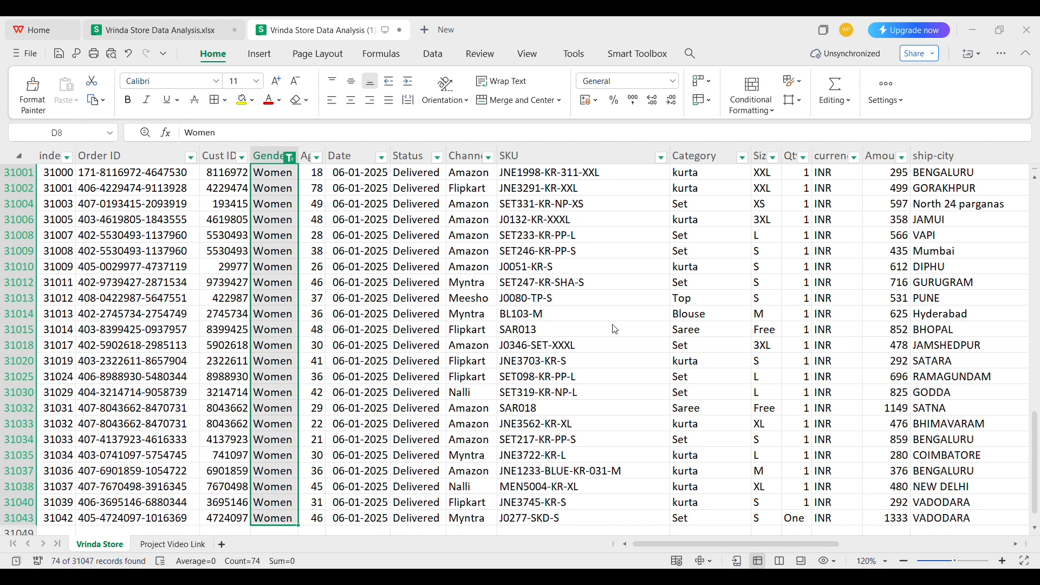
Remove the filters to show all records and return to the Gender heading in D1
click(293, 158)
click(533, 490)
key(ctrl+shift+l)
scroll(383, 246, up, 20)
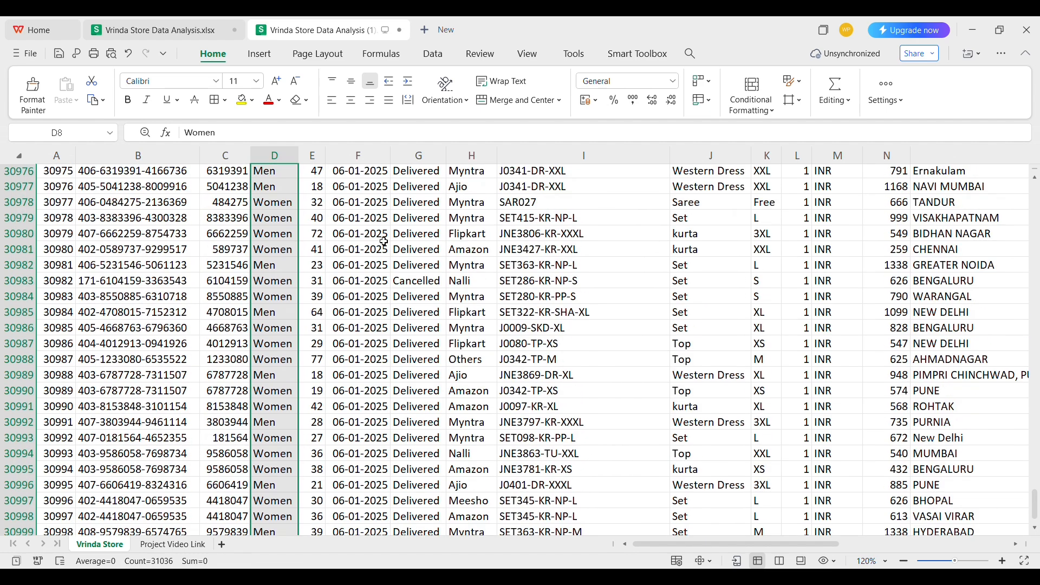
key(ctrl+Up)
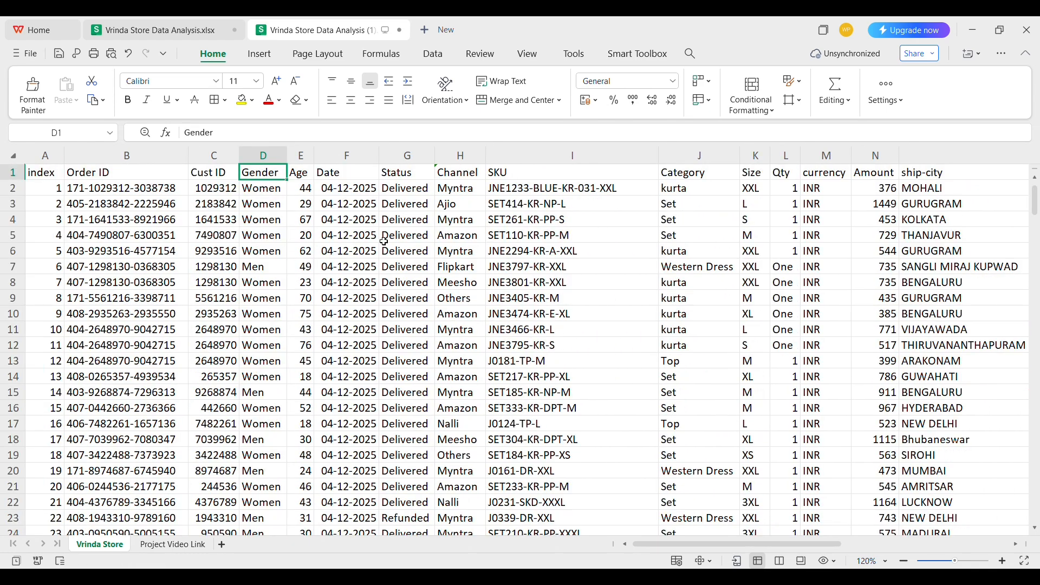
Turn the header-row filters back on and check the columns after Gender, including SKU, Category and Qty, for inconsistent entries
click(310, 190)
key(ctrl+shift+l)
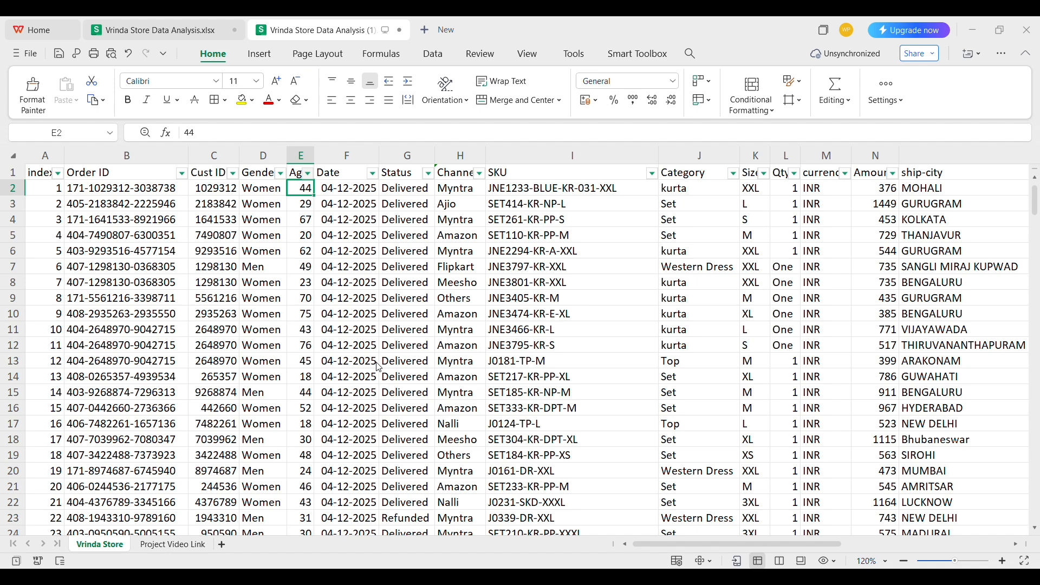
click(600, 295)
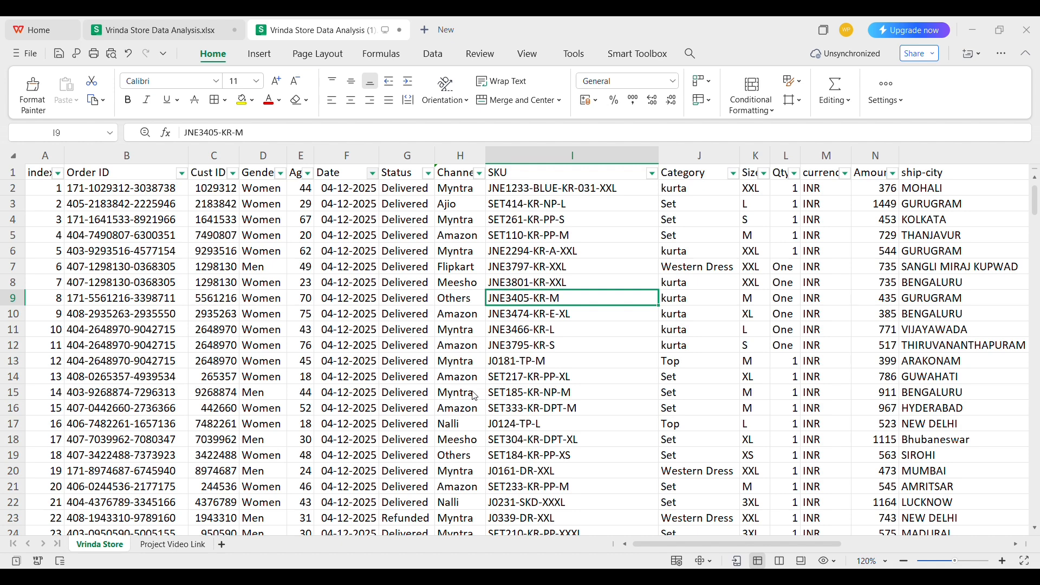
click(702, 225)
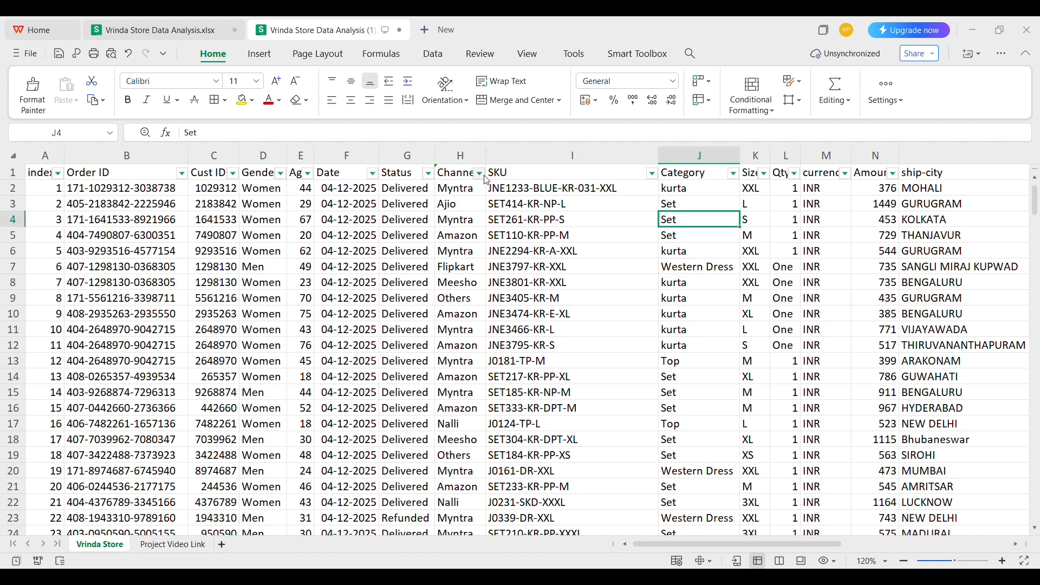
click(793, 204)
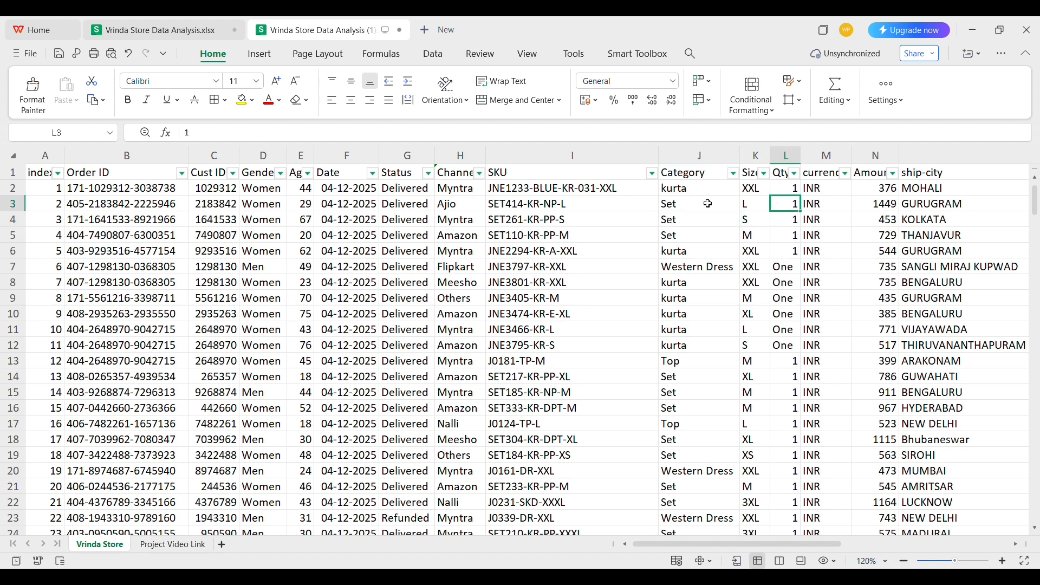
click(642, 196)
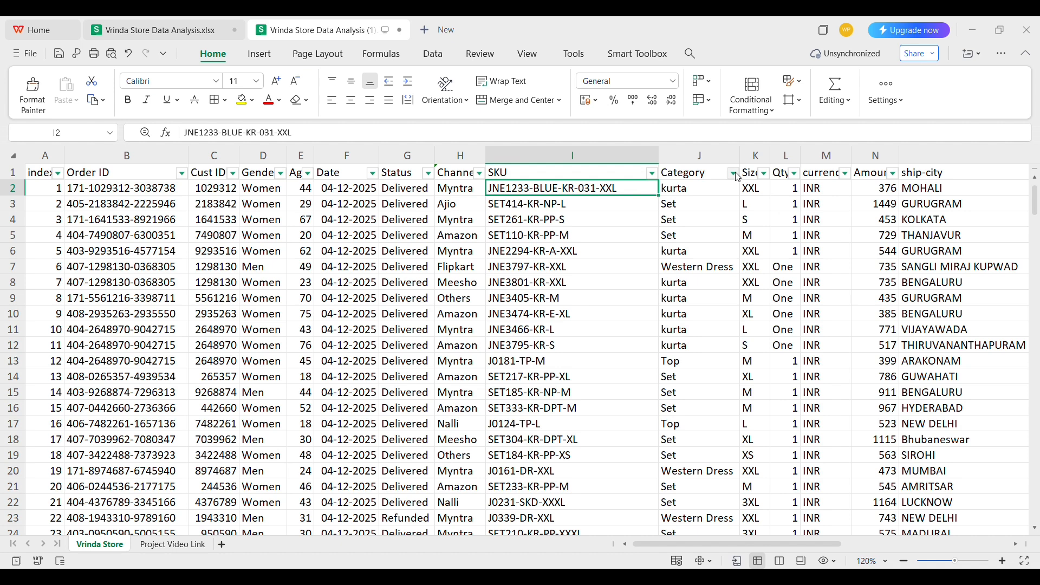
click(696, 216)
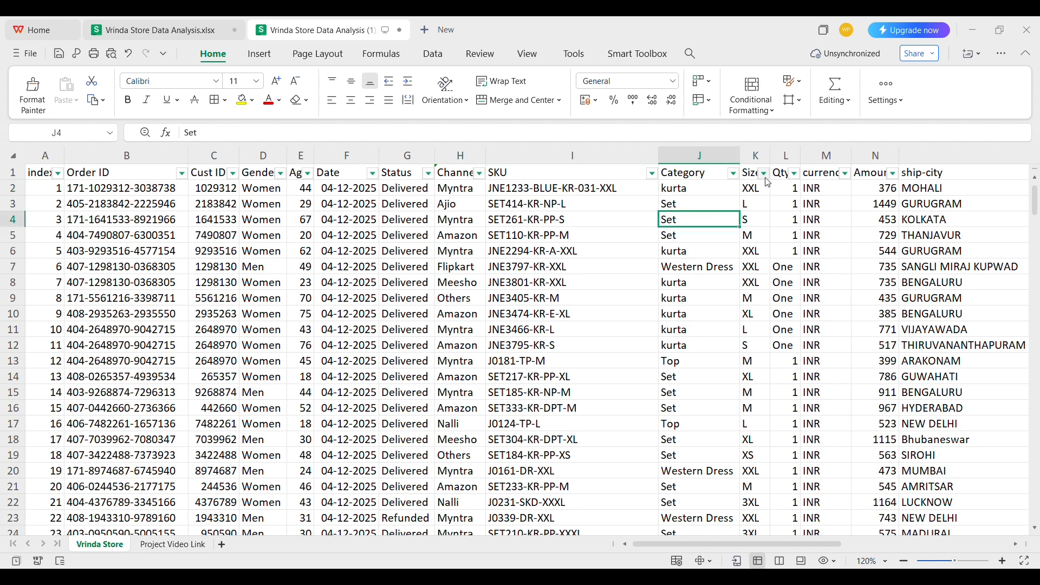
Replace every One entry in the Qty column with 1 from L2 down to the last record
scroll(768, 183, right, 2)
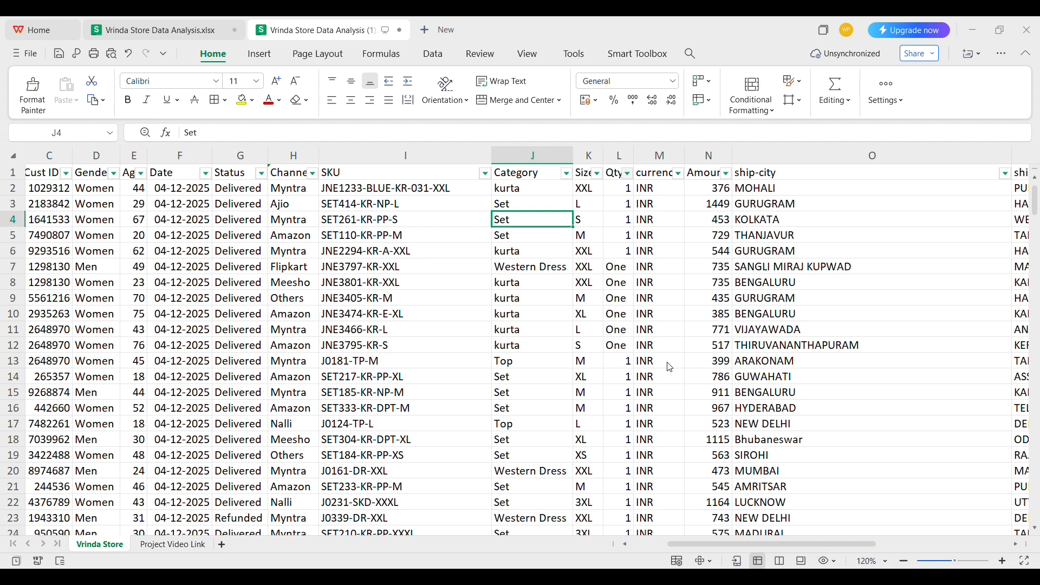
click(615, 189)
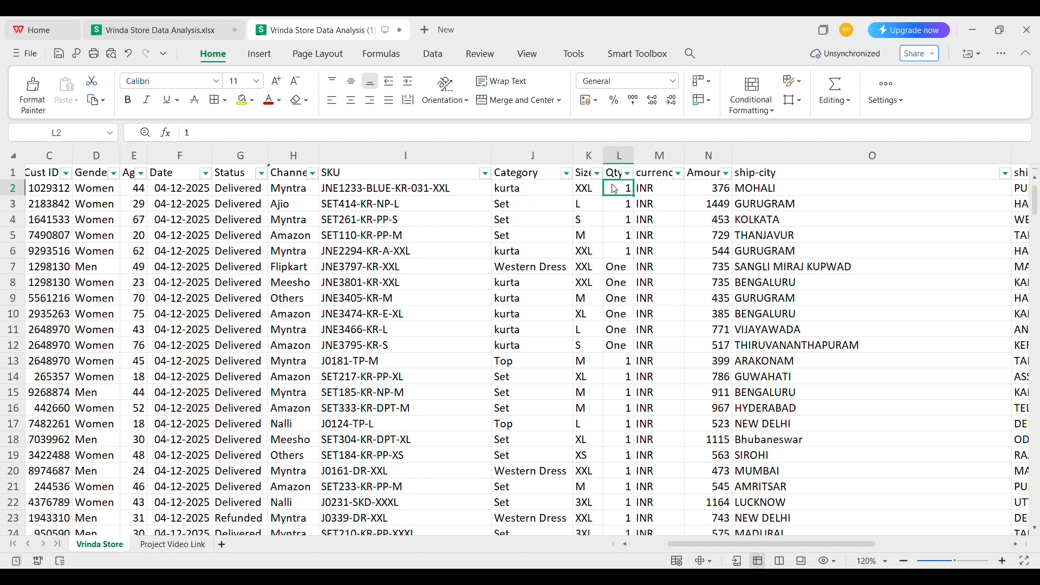
key(ctrl+shift+Down)
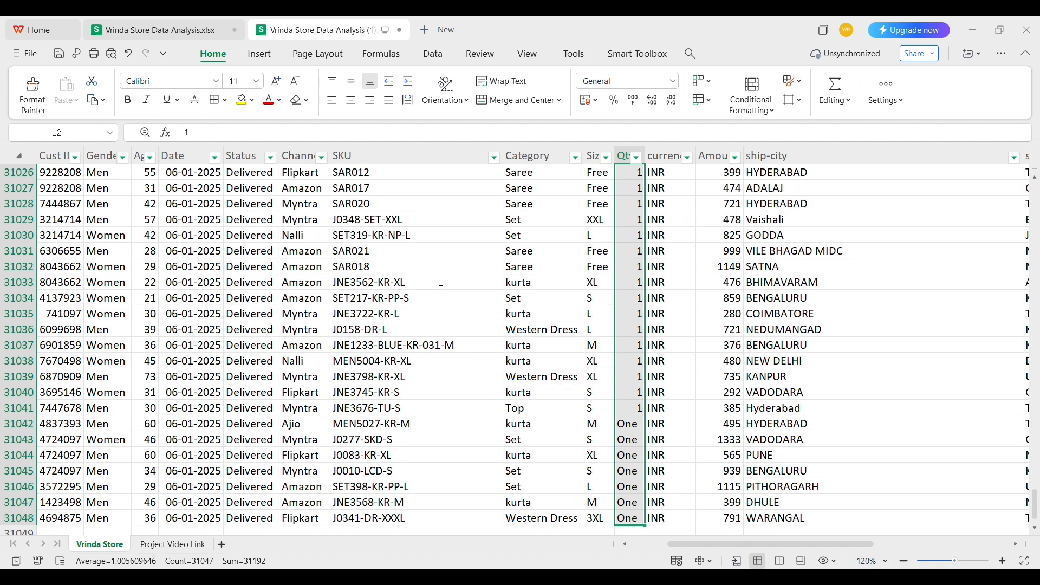
click(381, 370)
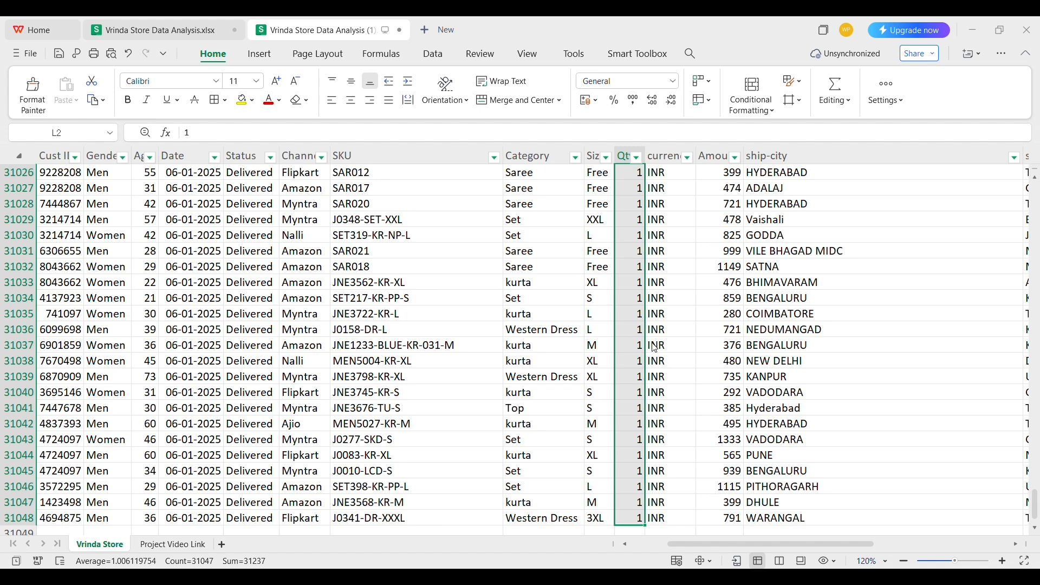
scroll(688, 373, up, 9)
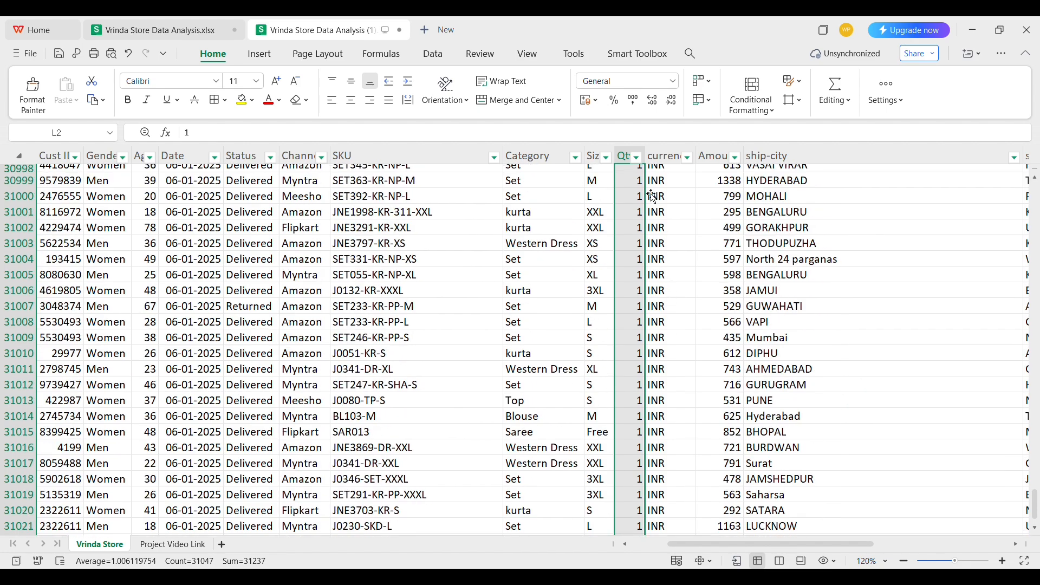
click(636, 161)
scroll(634, 242, up, 20)
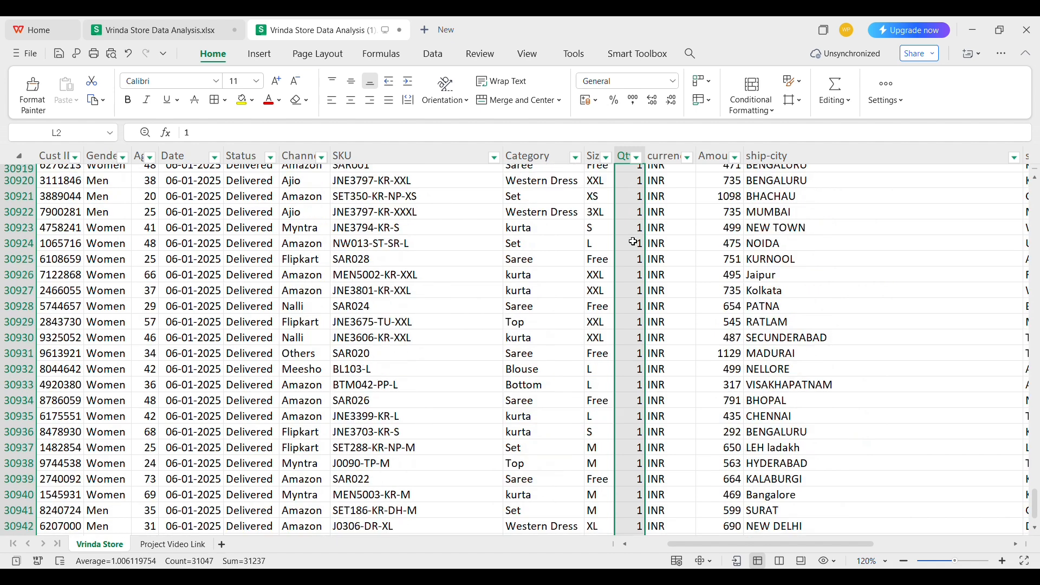
Check the remaining columns from currency through B2B for inconsistent entries and return to the index heading in A1
key(ctrl+Up)
key(Right)
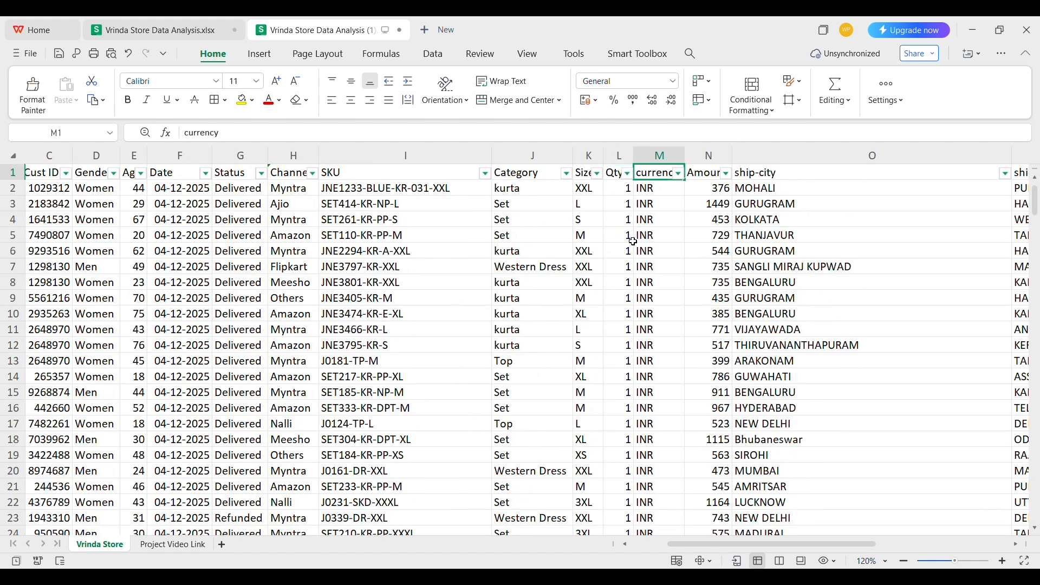
key(Right)
key(Right)
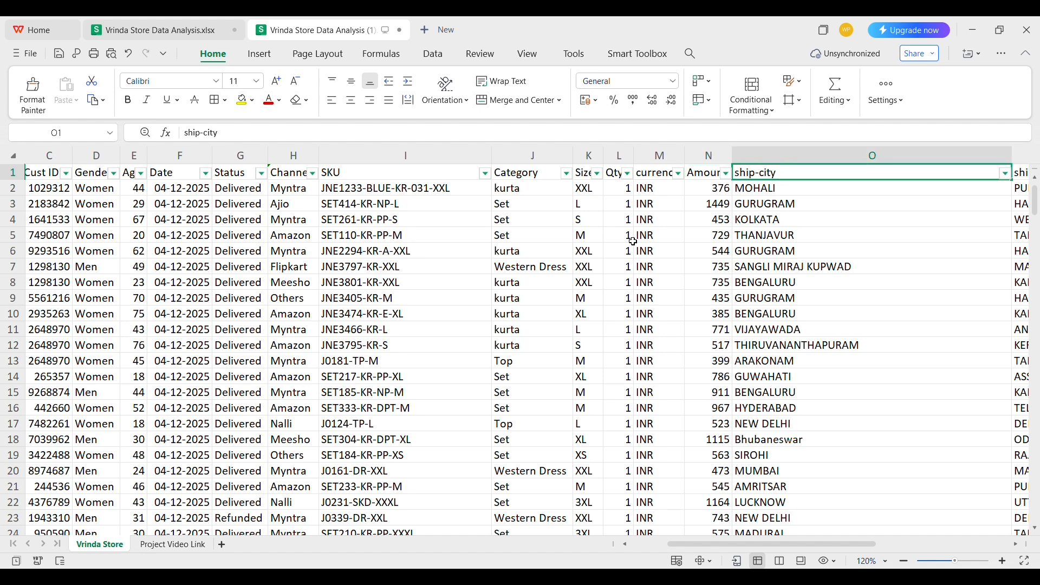
key(Right)
key(Right)
key(Right)
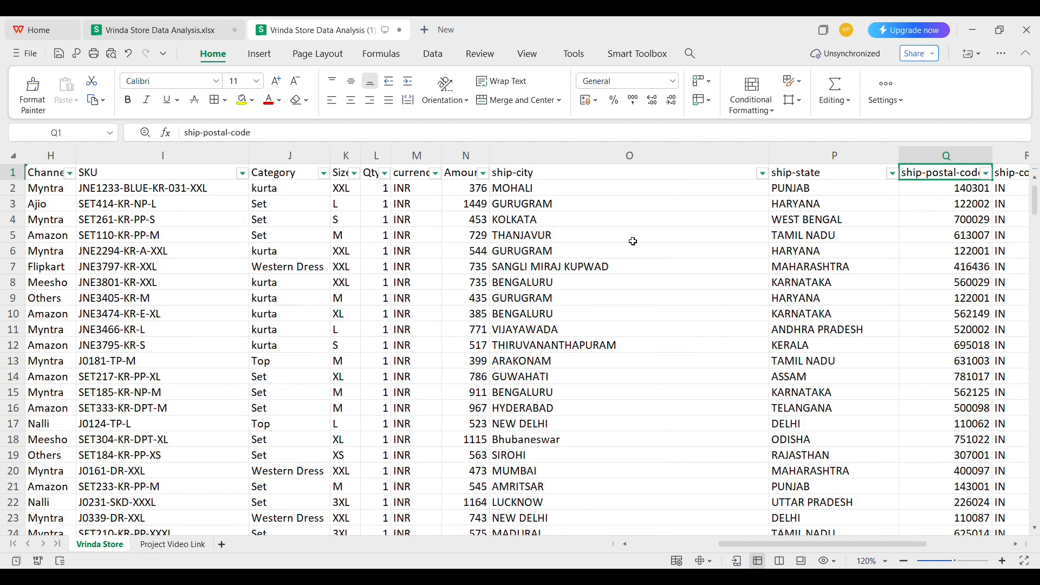
key(Right)
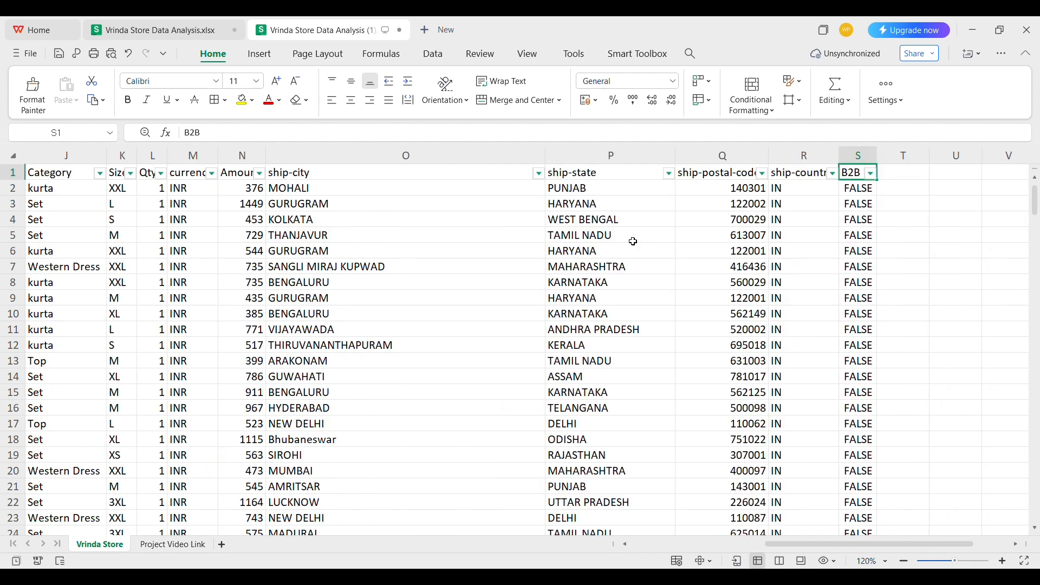
key(Left)
key(Left)
key(Left)
key(Left)
key(ctrl+Home)
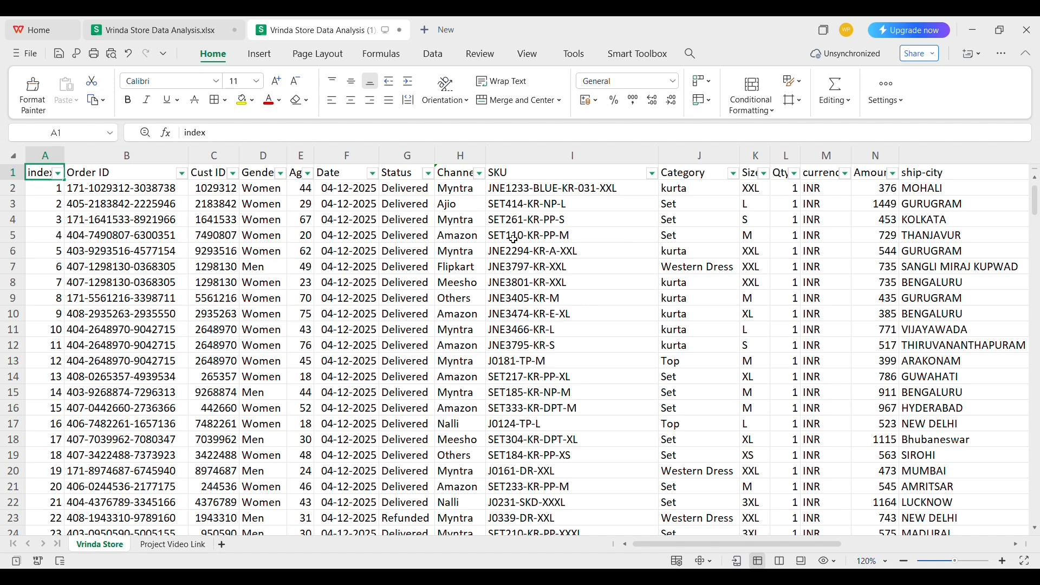
Insert a blank column between the Age and Date columns
click(253, 201)
click(295, 198)
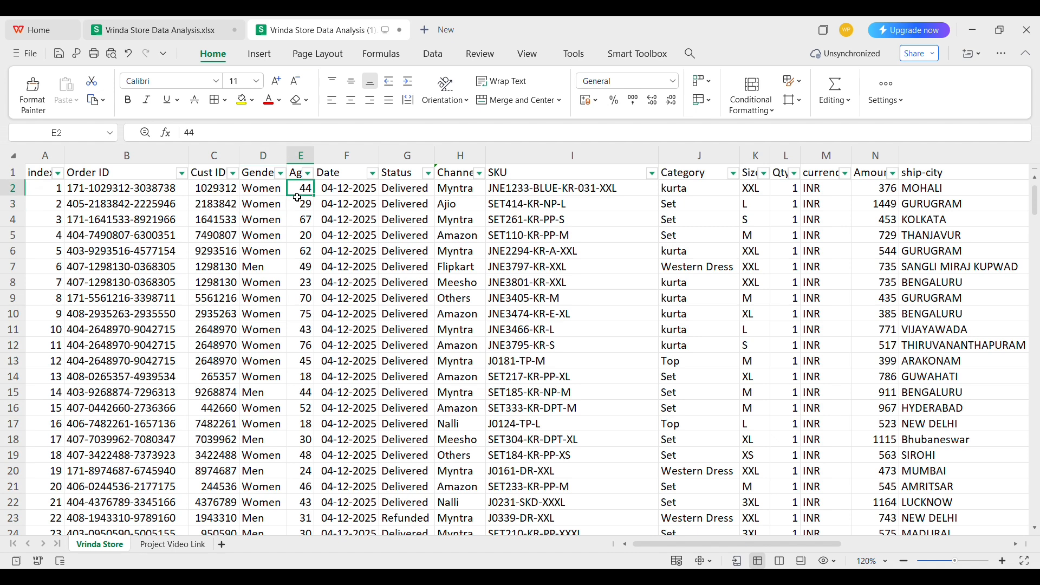
click(274, 195)
click(299, 195)
click(312, 162)
right_click(312, 162)
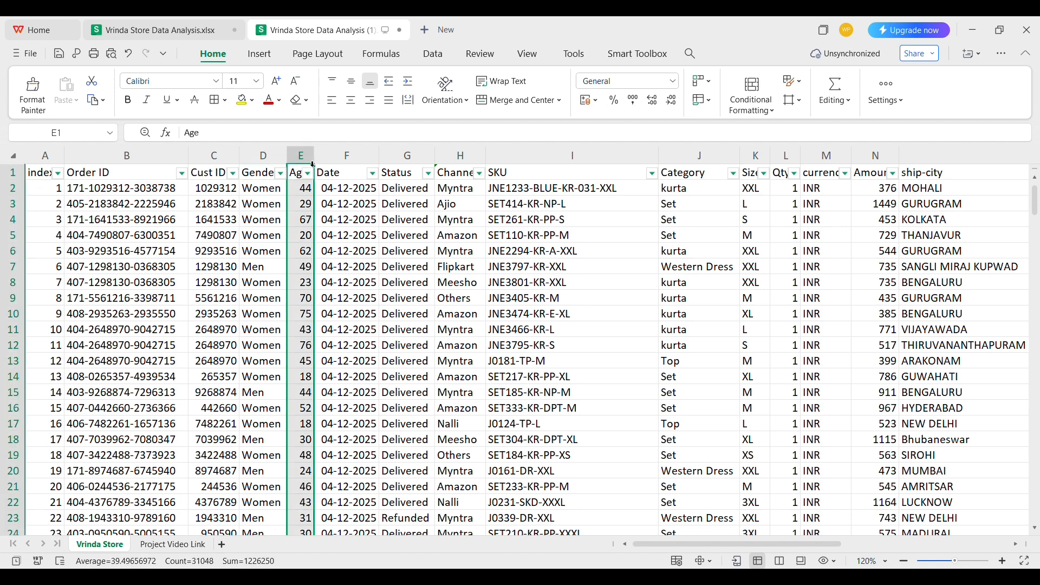
click(395, 299)
Enter the heading Age Group in F1 for the new column beside Age
click(295, 177)
key(ctrl+c)
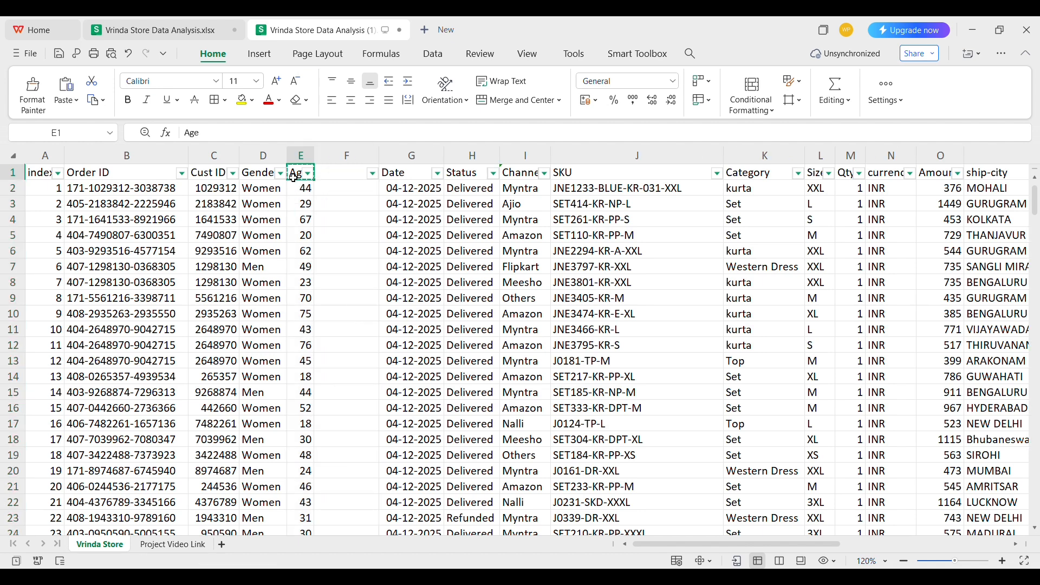
key(Right)
text(Age)
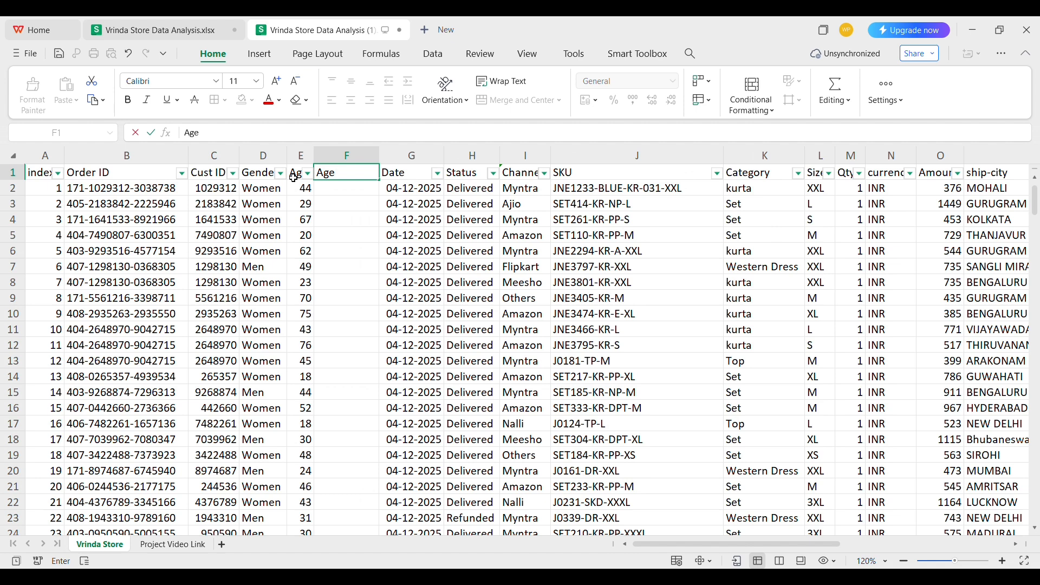
text( Group)
key(Return)
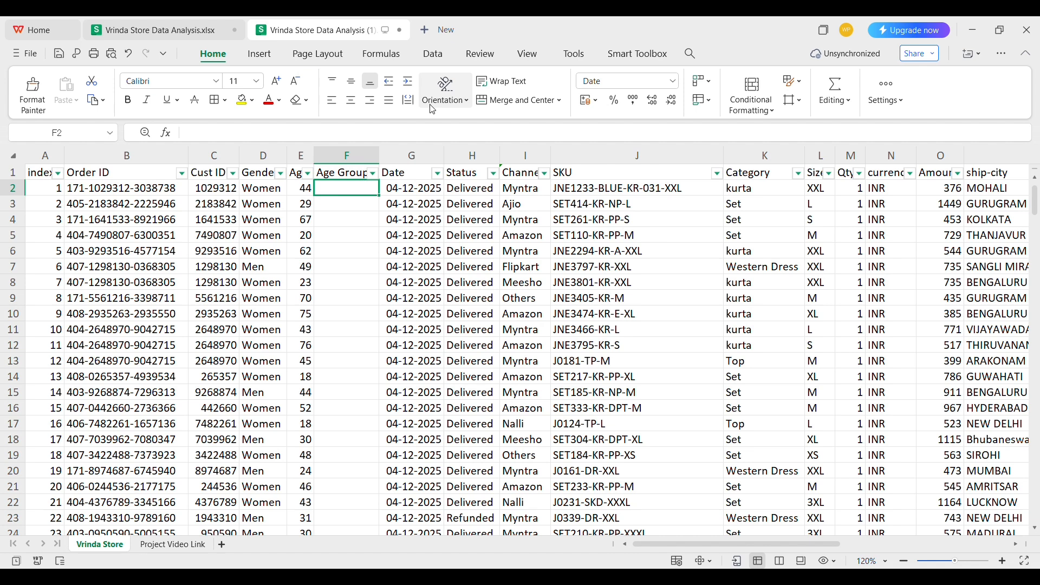
Start an IF formula in F2 that returns "Senior" when the age in E2 is >=60
text(=IF())
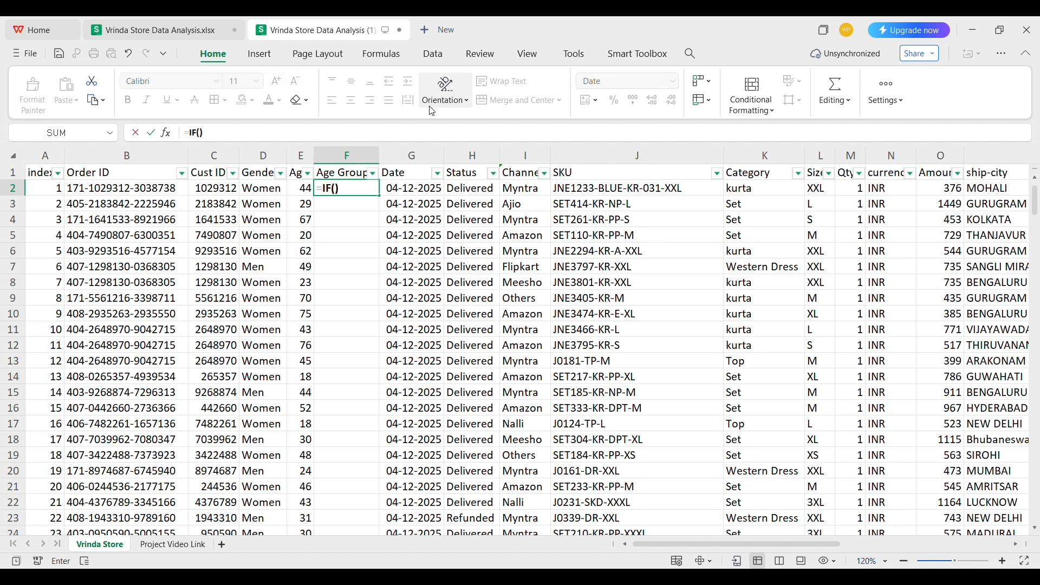
click(301, 191)
text(?)
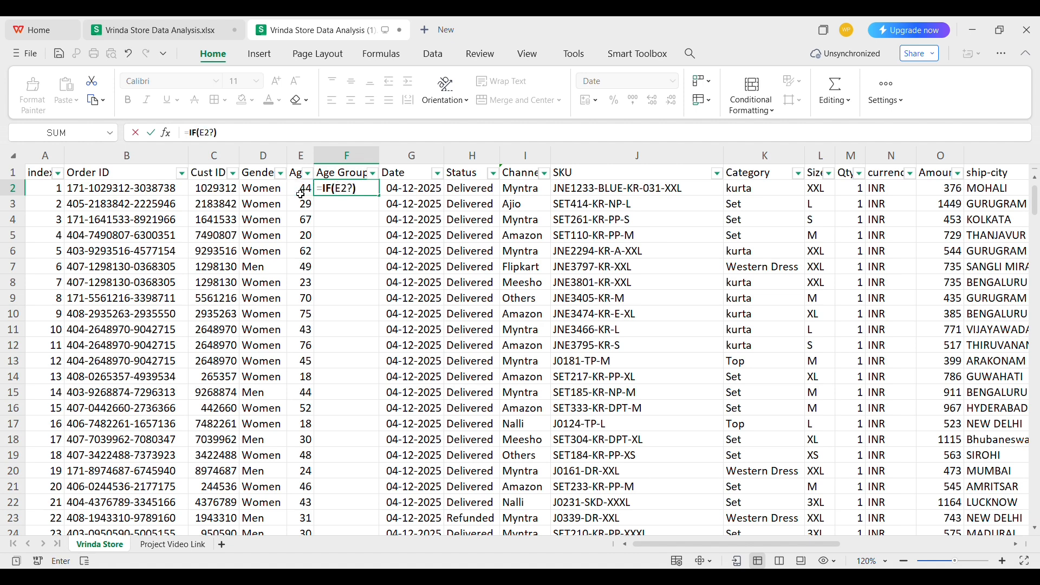
drag(349, 192, 355, 194)
text(>=)
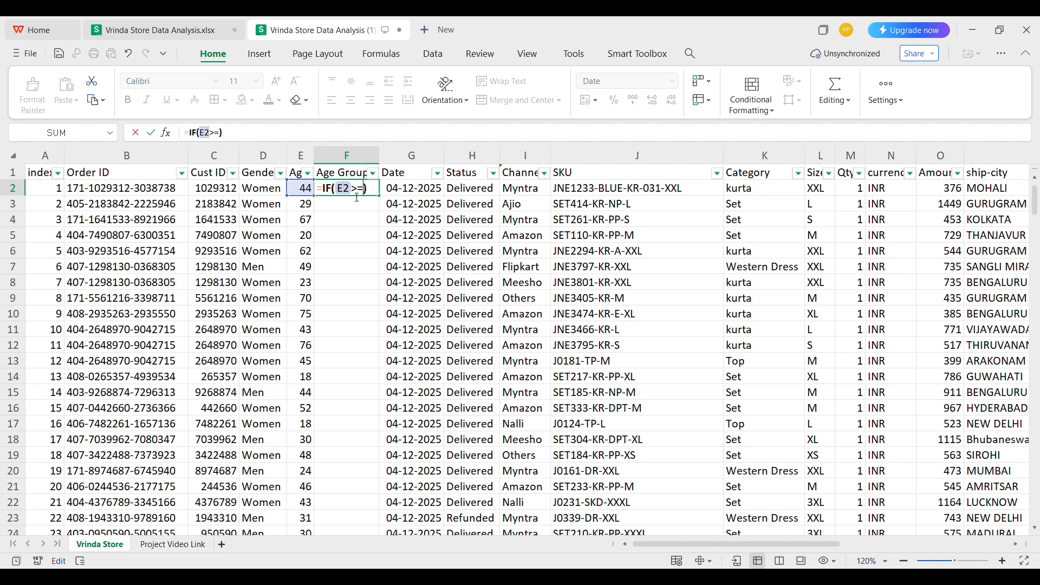
text(60,")
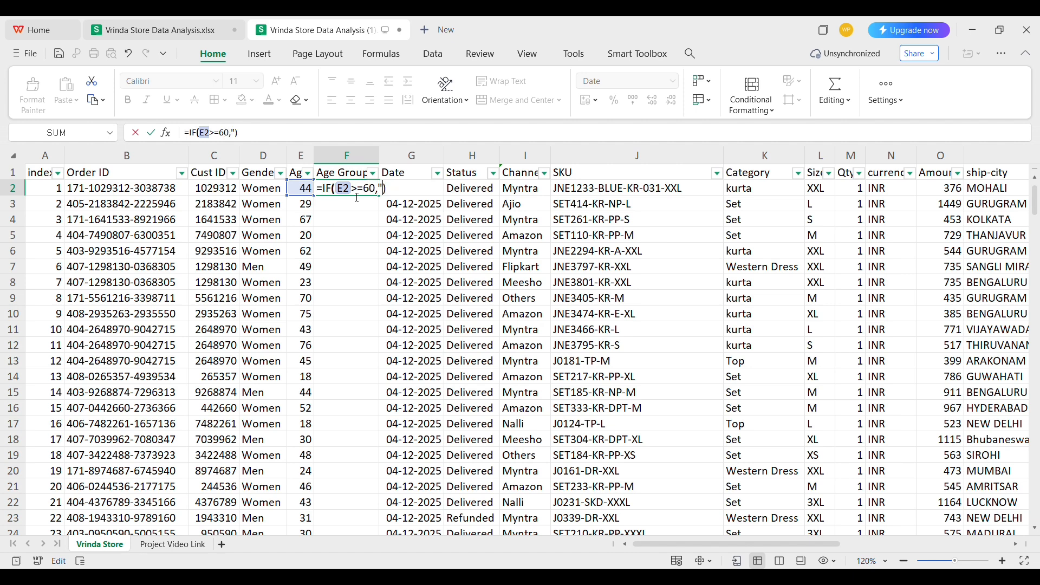
text(Senior",)
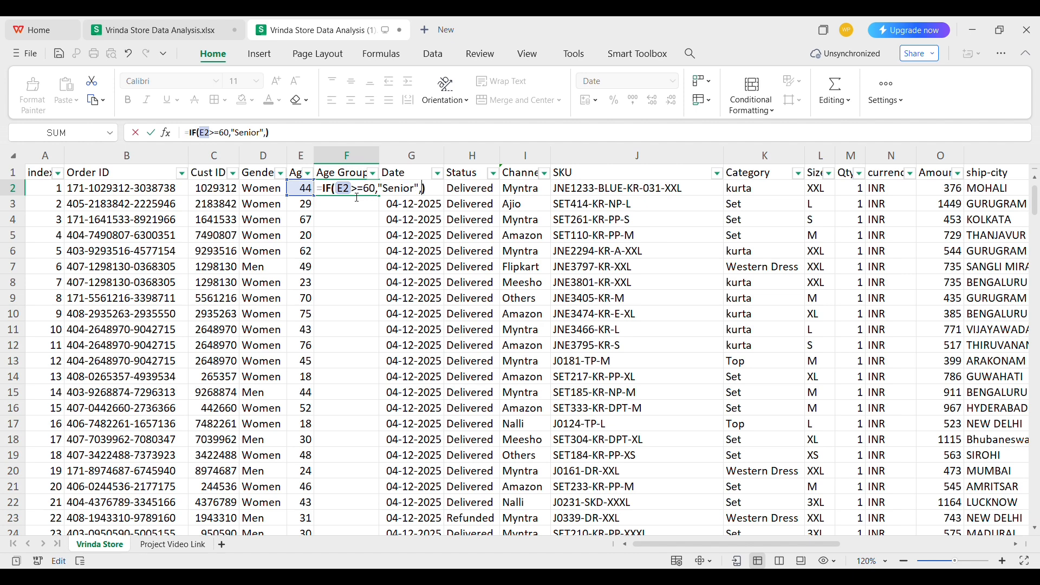
Add the condition E2>=40 with the result "Older" to the F2 formula
click(299, 195)
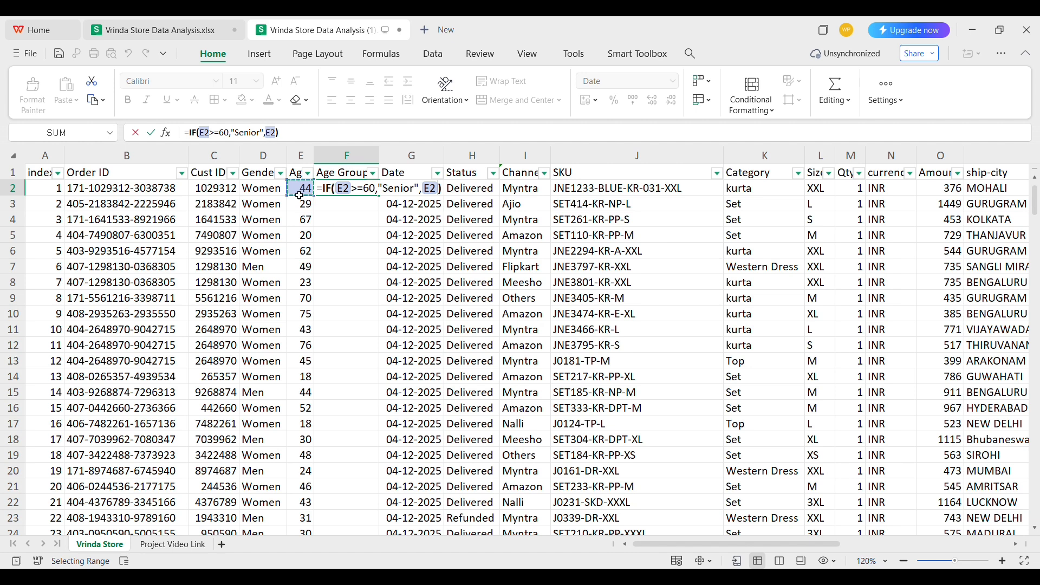
text(>)
text(=40)
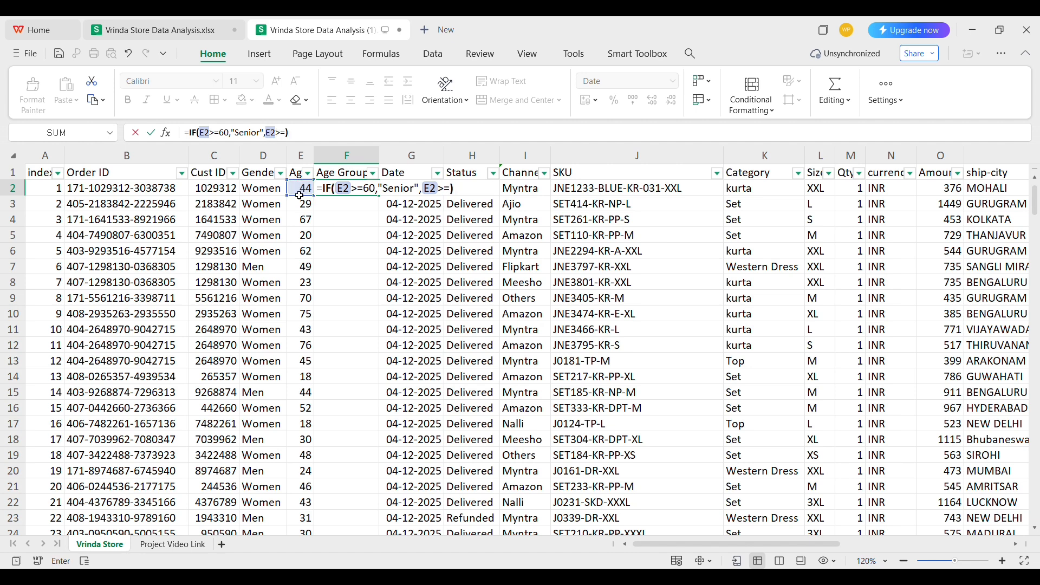
text(,")
text(Older")
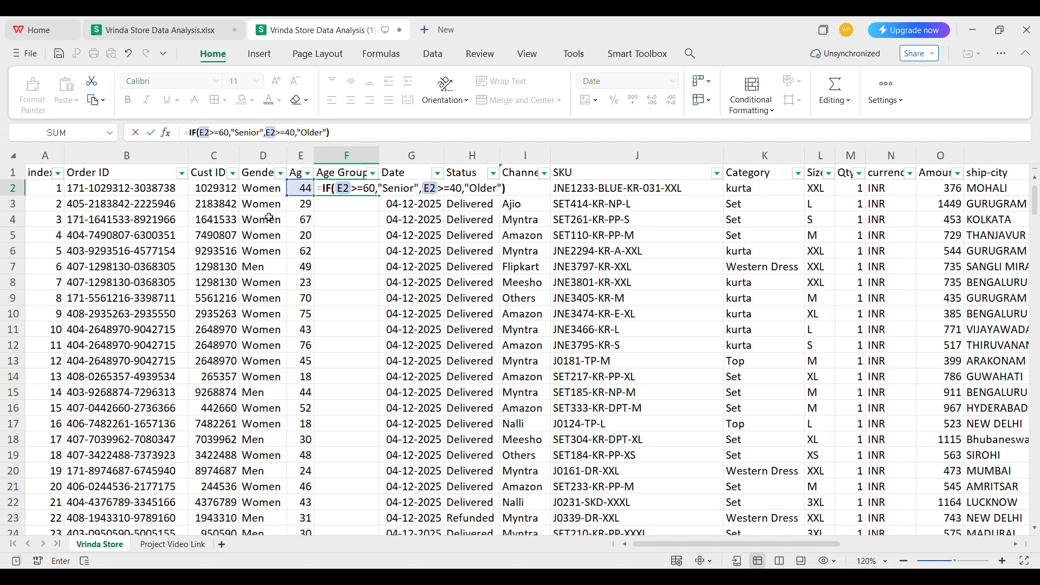
Change the F2 labels to "Older" for >=60 and "Senior" for >=40, and add "Younger" as the remaining result
double_click(397, 195)
text(Older)
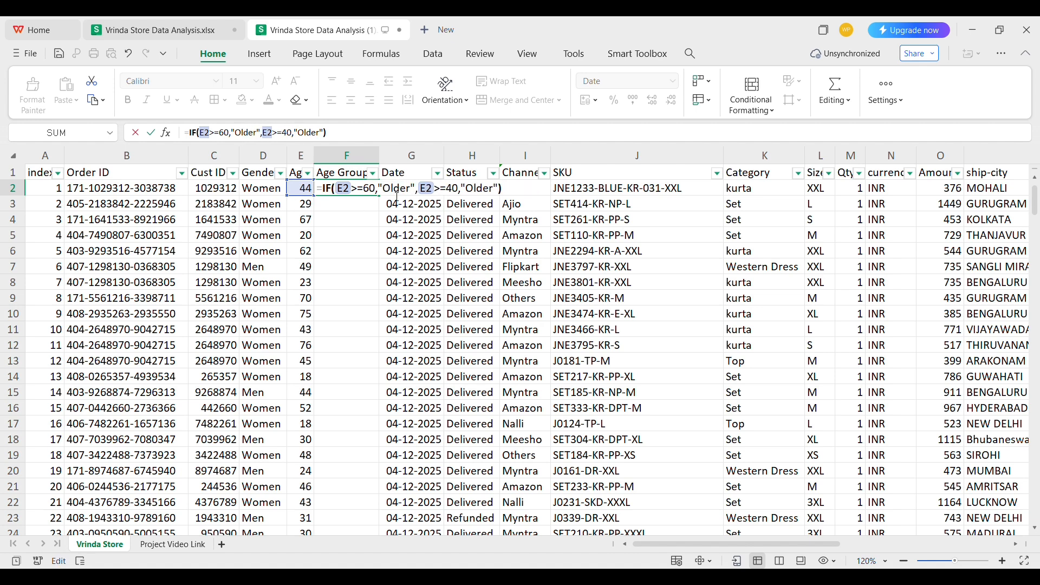
double_click(485, 190)
text(Senior",")
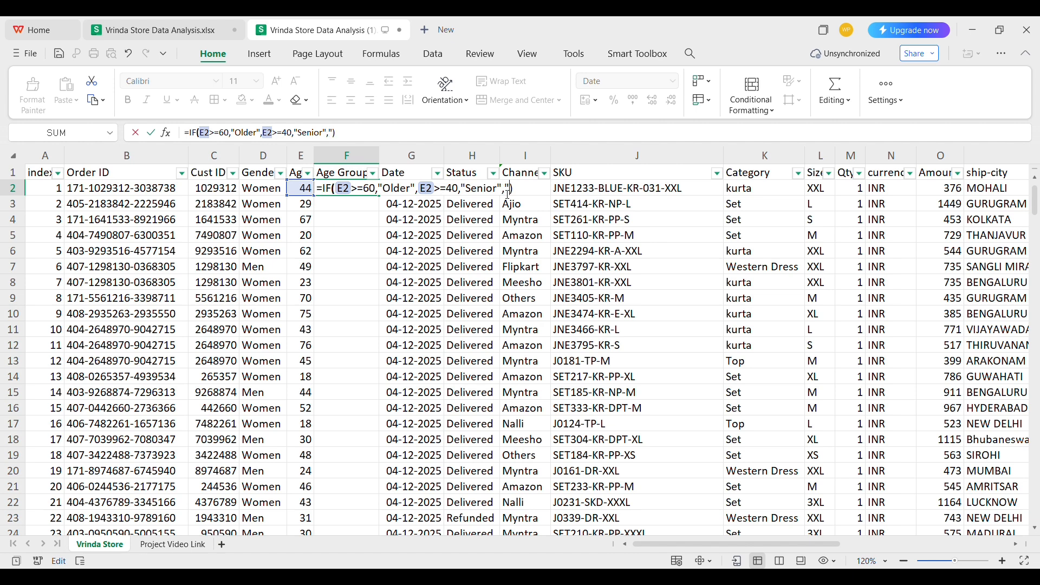
text(T)
key(BackSpace)
text(Younger)
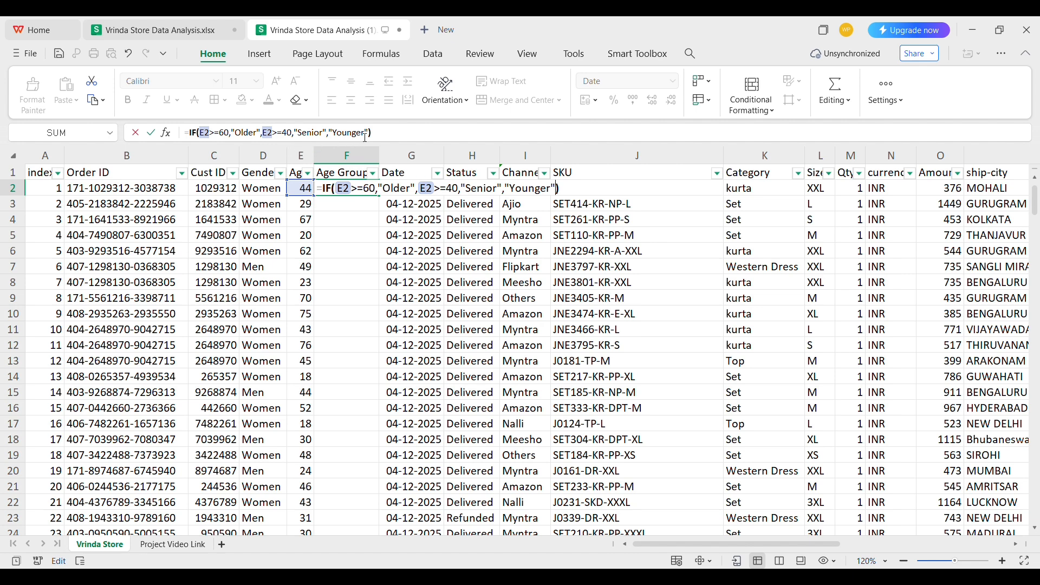
Nest a second IF before the E2>=40 condition and enter the formula =IF(E2>=60,"Older",IF(E2>=40,"Senior","Younger")) in F2
click(401, 139)
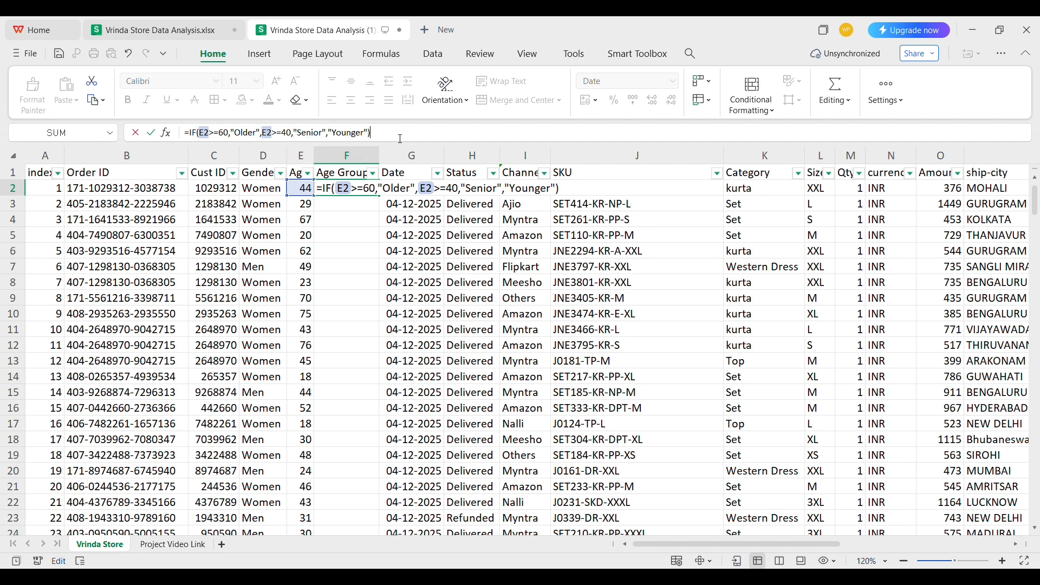
click(422, 190)
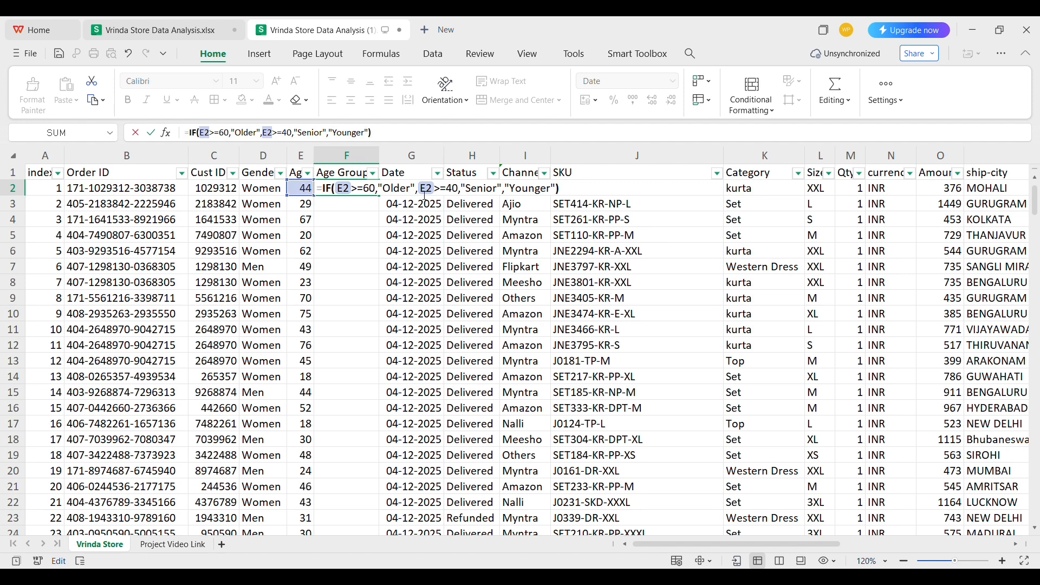
text(if()
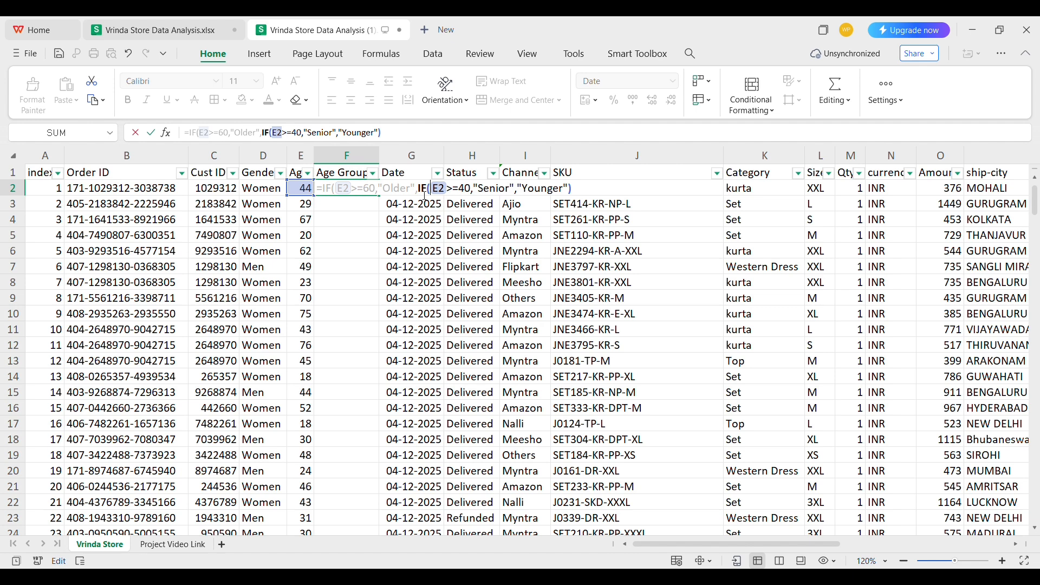
key(Return)
Fill the F2 formula down the whole Age Group column and check the first results against the ages
click(345, 194)
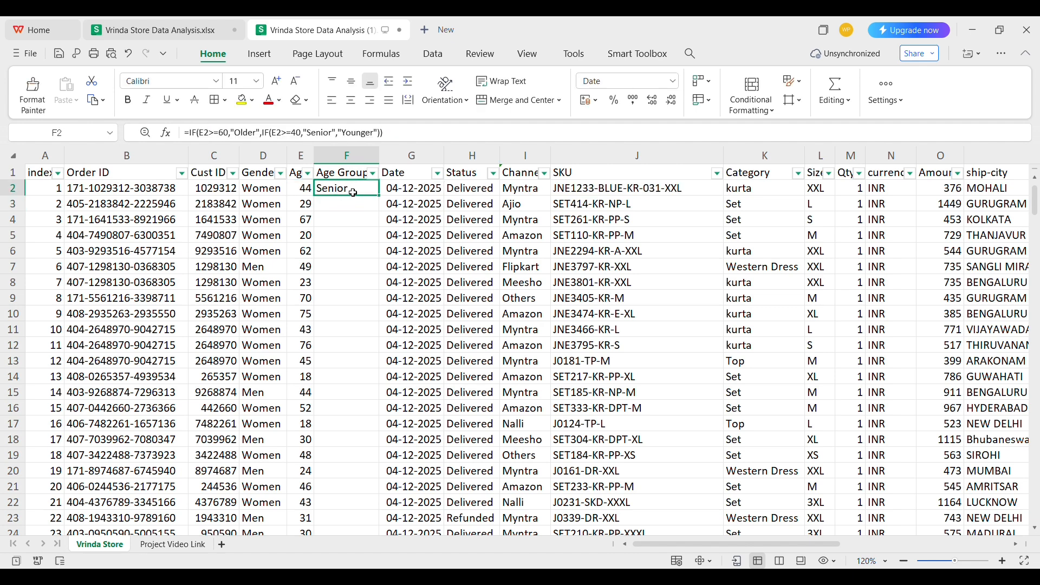
double_click(387, 203)
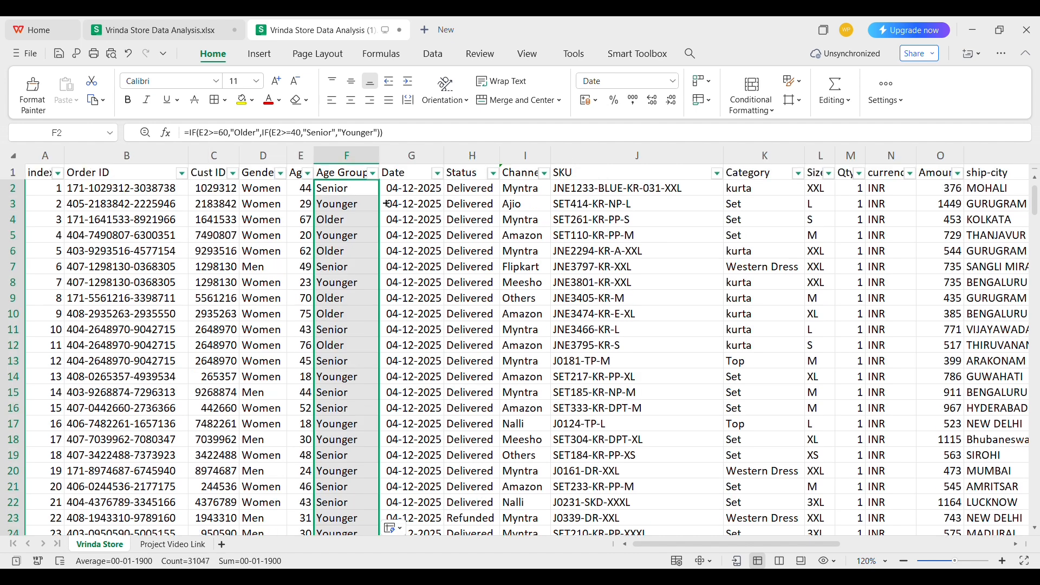
click(299, 194)
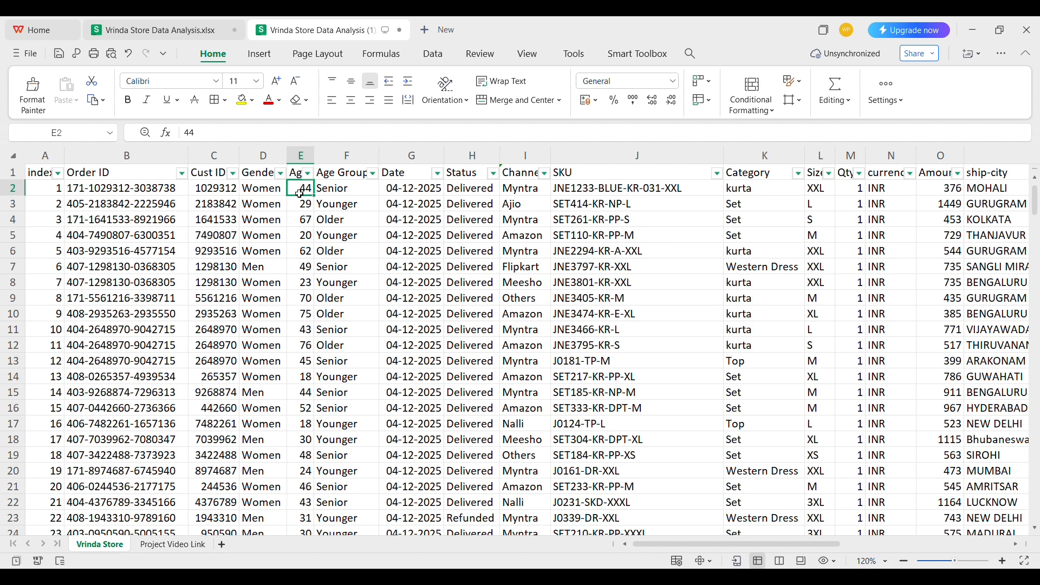
key(Down)
key(Down)
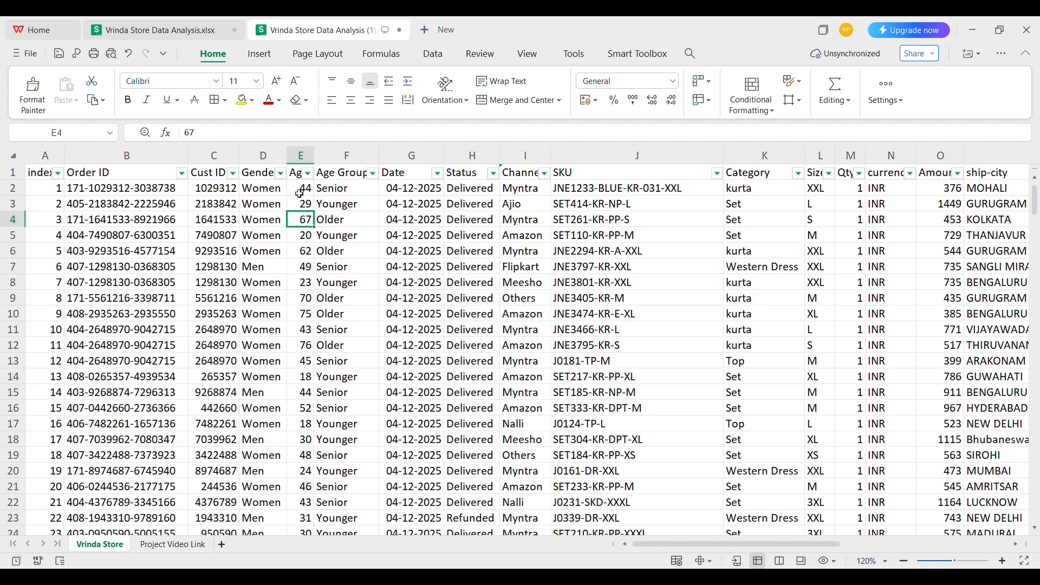
Insert a new column directly after Date and give it the header "Month"
click(428, 165)
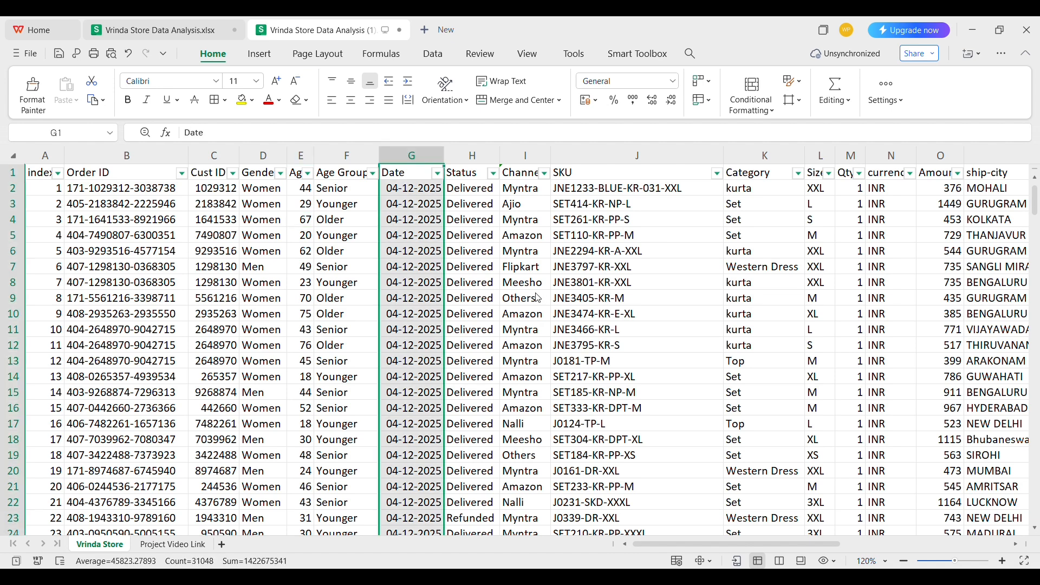
click(477, 172)
text(Mo)
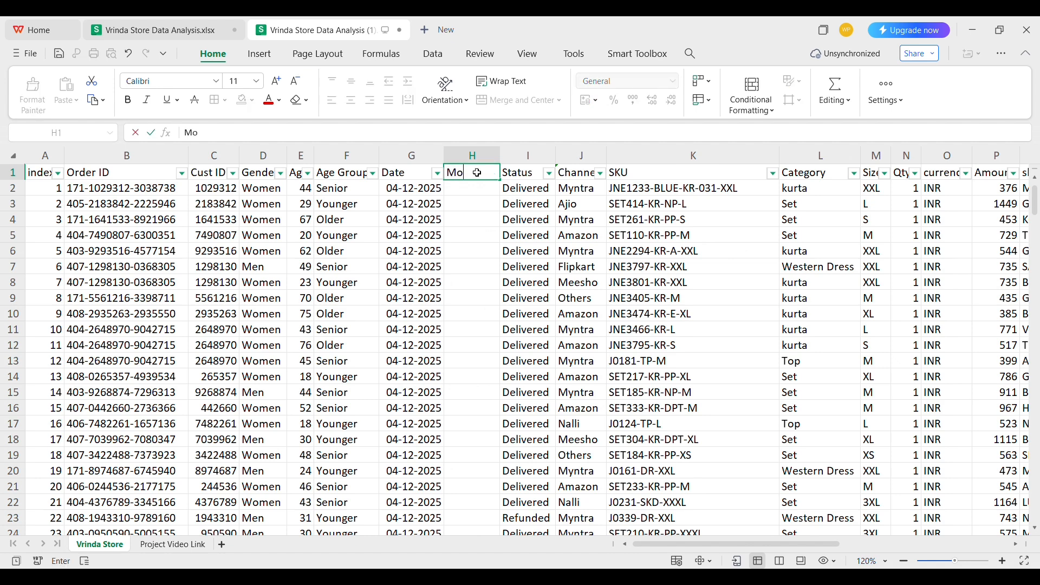
text(nth)
key(Tab)
Enter the formula =TEXT(G2,"mmm") in H2 and fill it down the whole Month column
key(Tab)
key(Down)
key(Down)
key(Left)
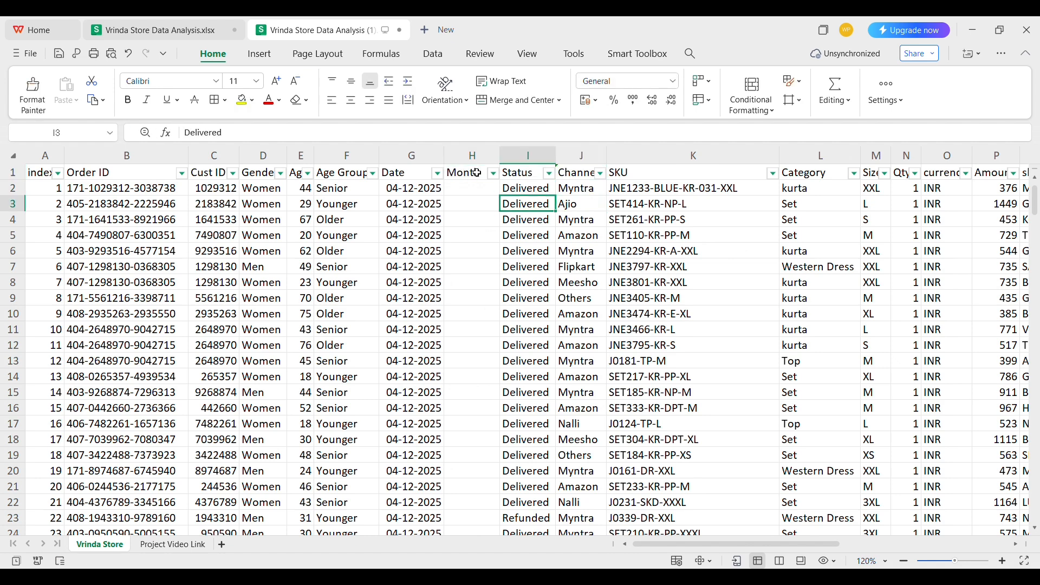
key(Up)
key(Left)
text(=text()
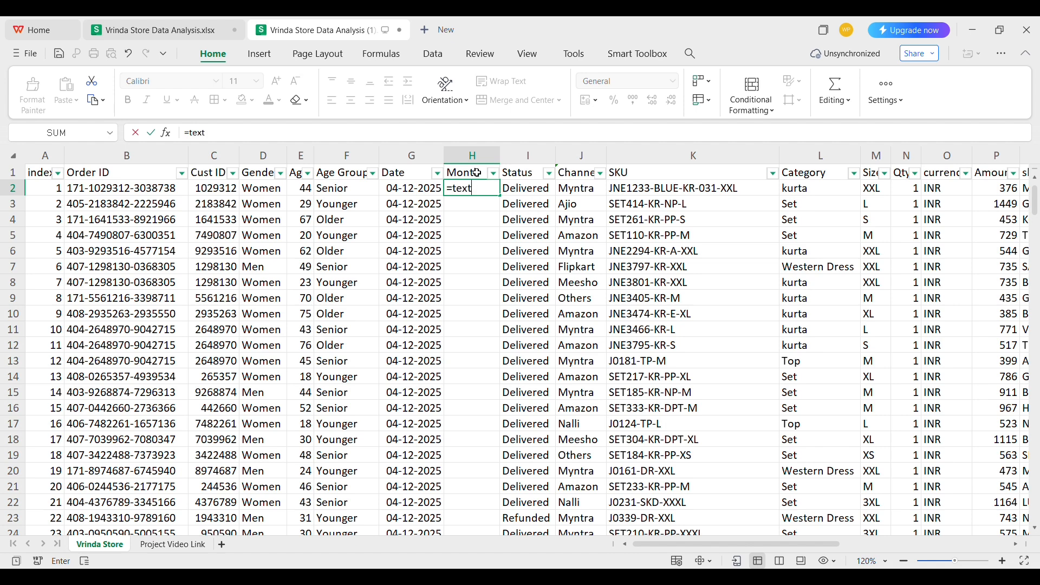
click(423, 196)
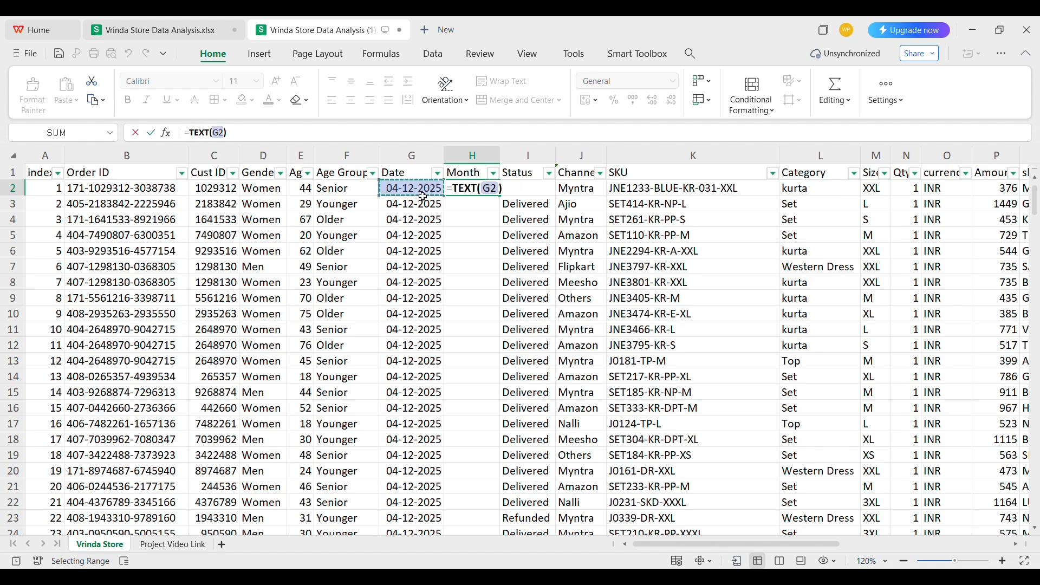
text(,)
text("mmm)
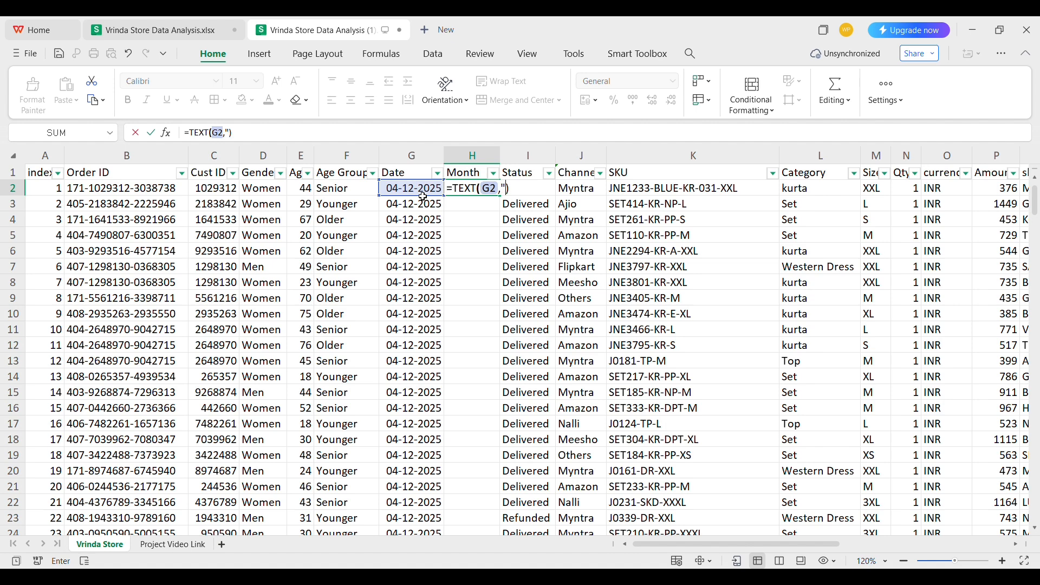
text("))
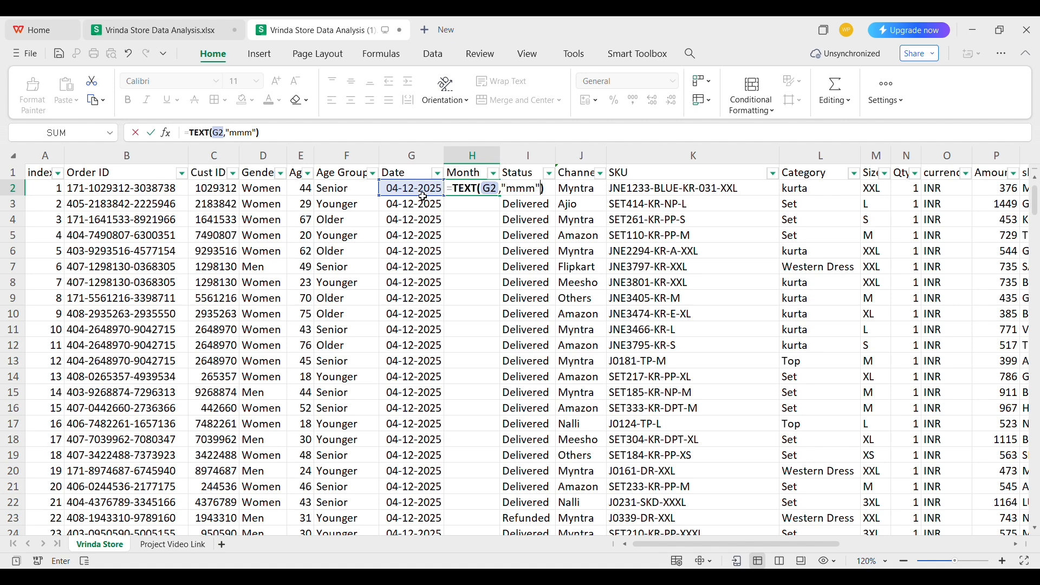
key(Return)
click(472, 188)
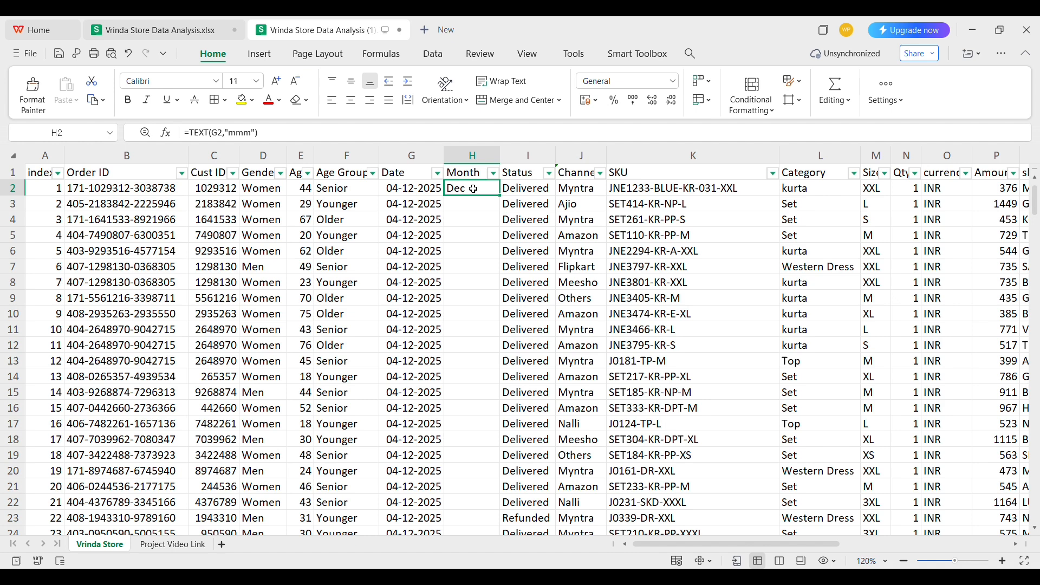
double_click(499, 195)
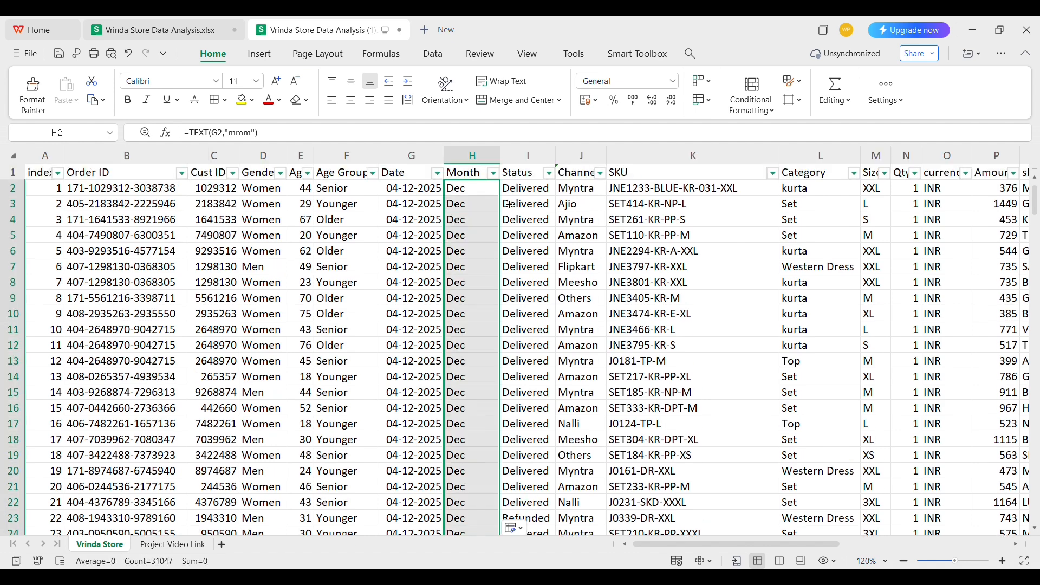
Change the format code in the H2 formula to "mmmm" to try full month names
click(479, 192)
double_click(479, 192)
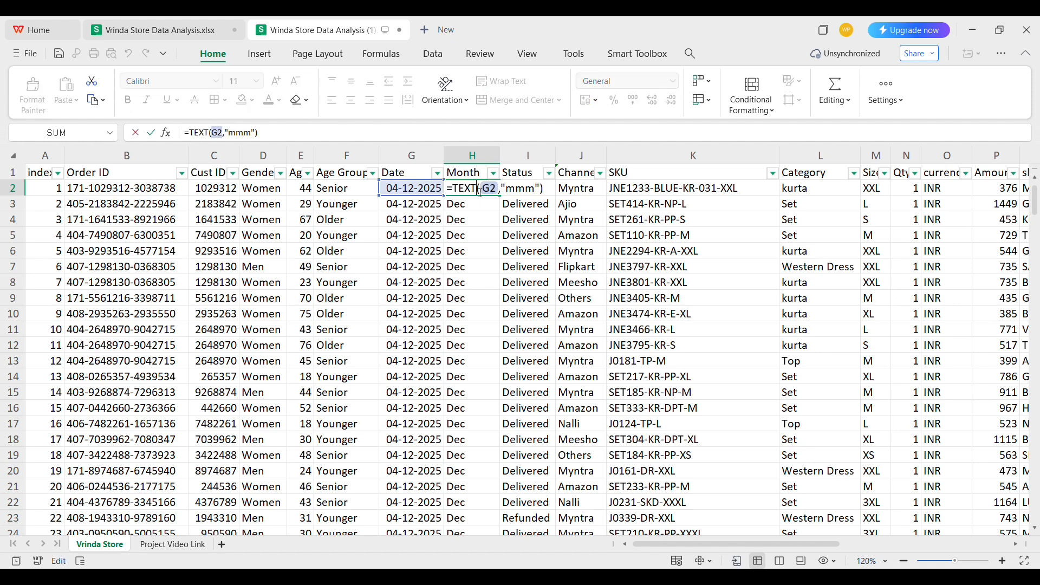
click(539, 195)
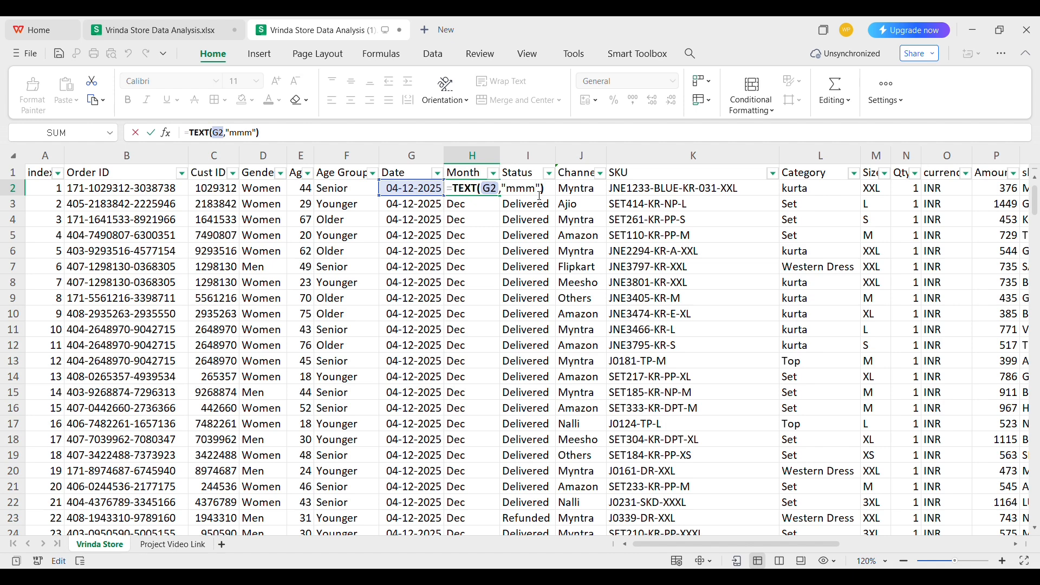
text(m)
key(Return)
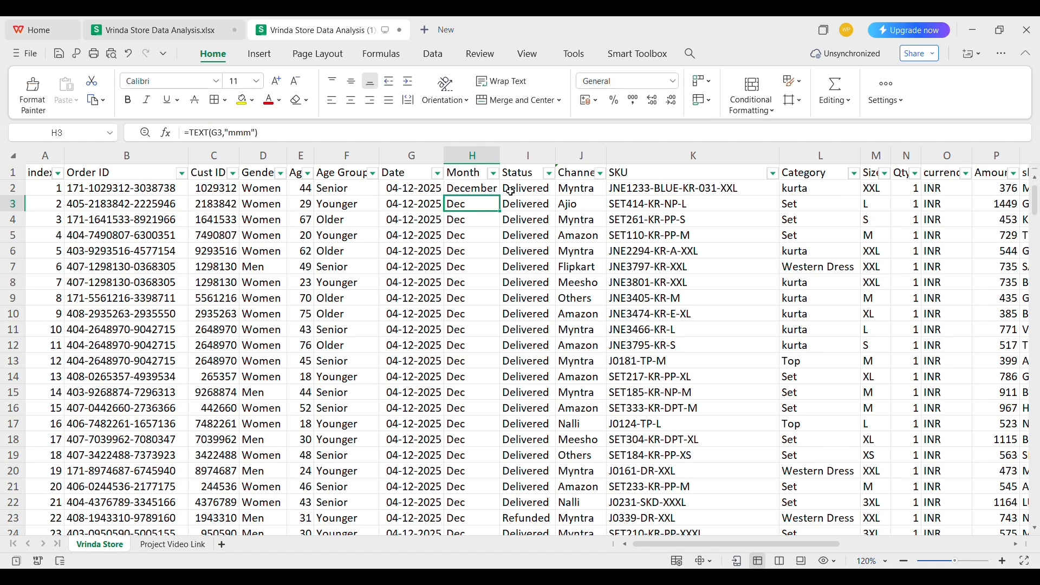
Return the H2 formula's format code to "mmm" for abbreviated month names
double_click(491, 190)
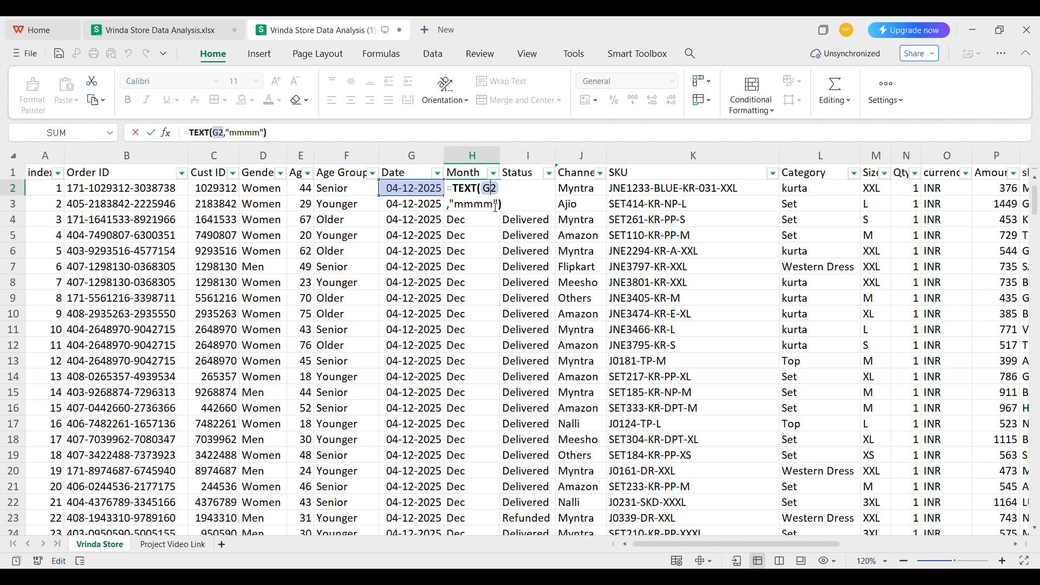
click(496, 208)
key(BackSpace)
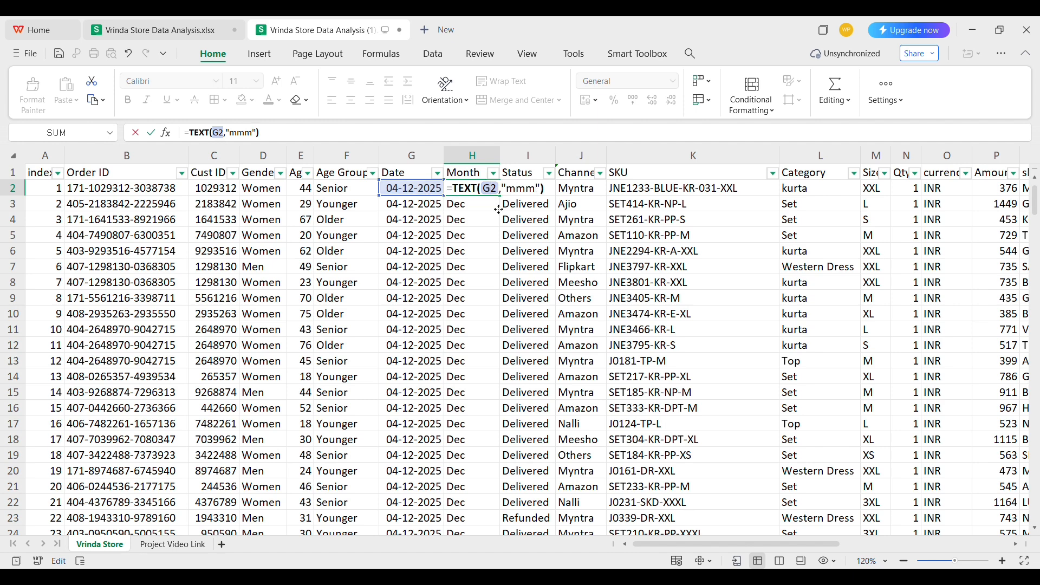
key(Return)
click(480, 189)
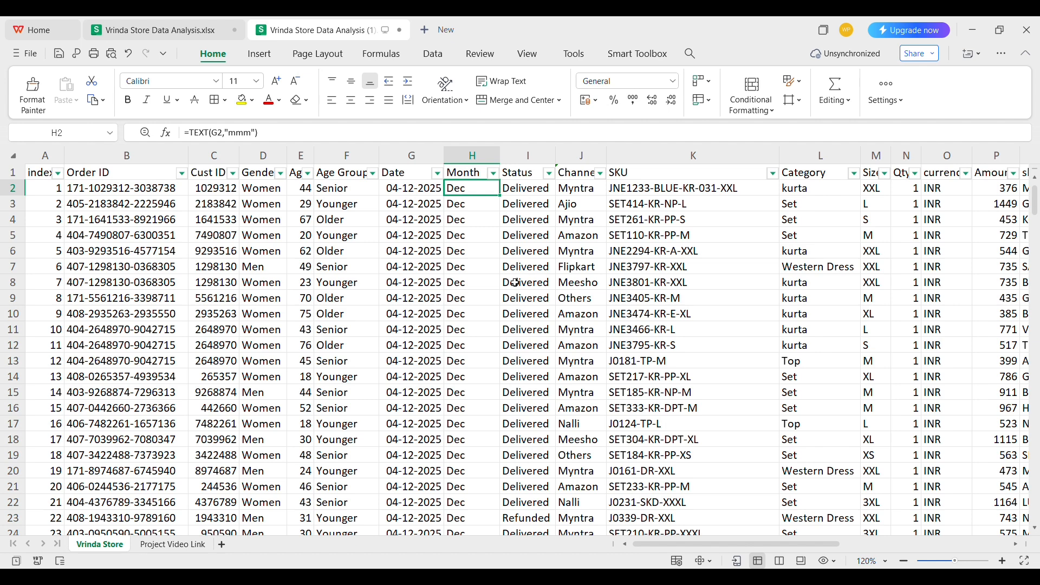
Review the Age Group and Month formulas and look across the remaining columns of the sales data
click(337, 191)
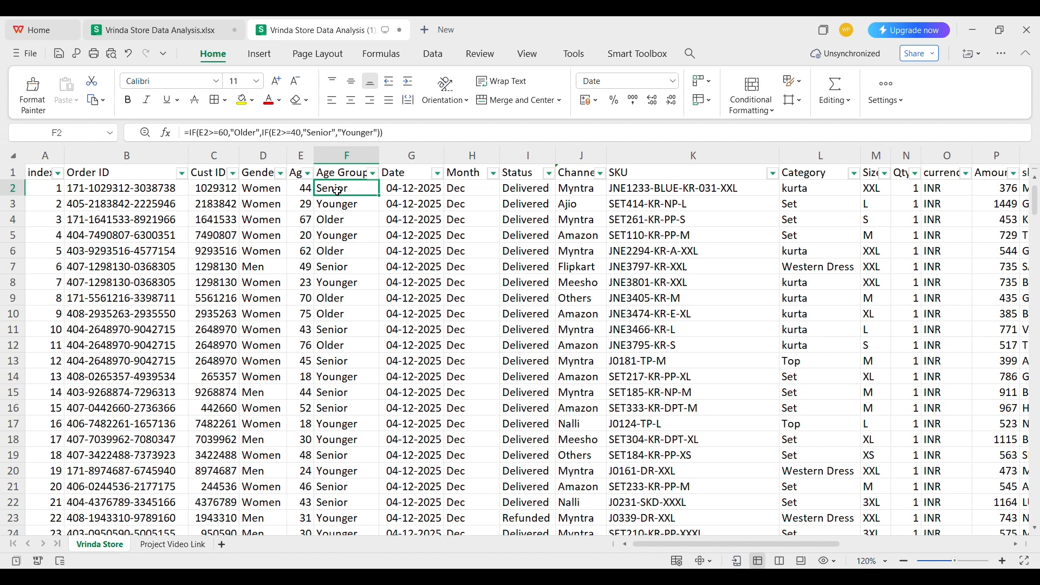
click(477, 193)
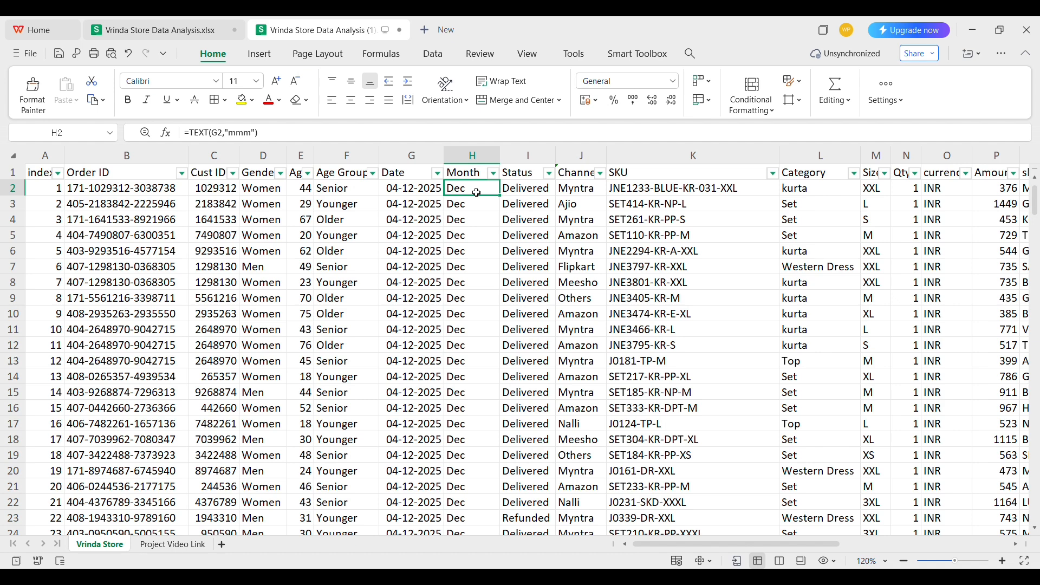
scroll(476, 193, right, 4)
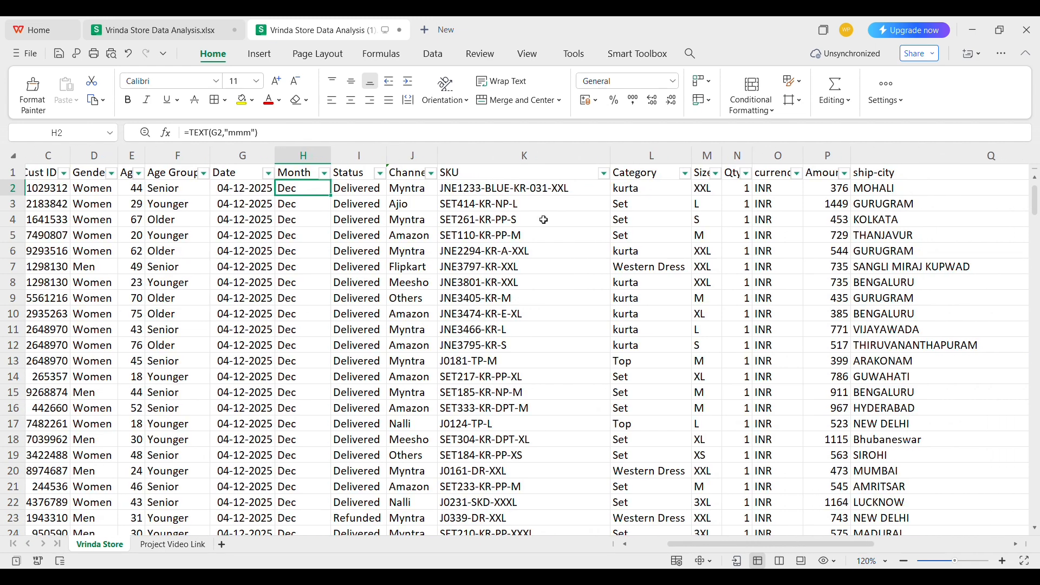
scroll(548, 222, right, 2)
scroll(548, 222, right, 4)
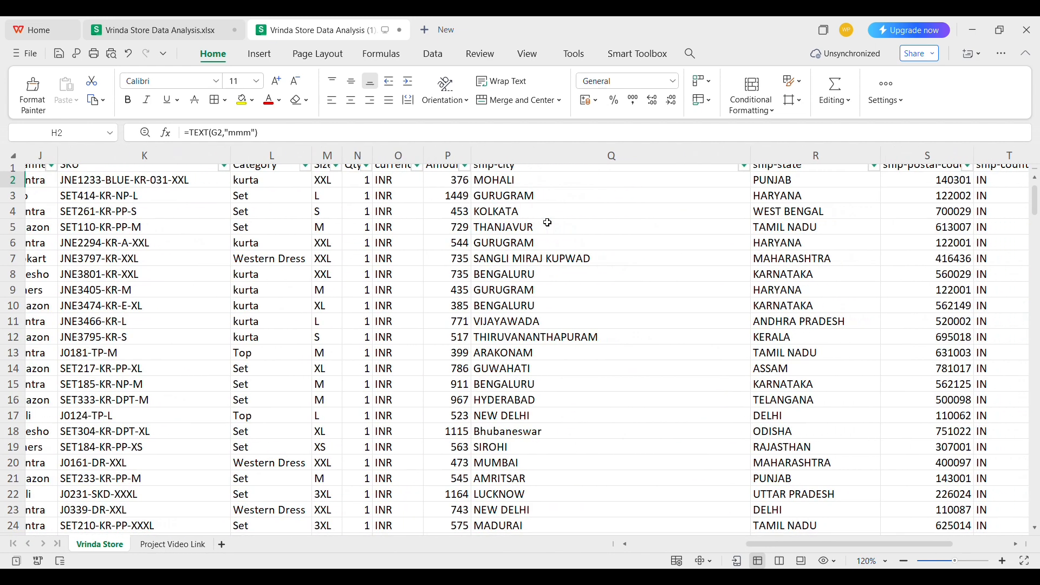
scroll(548, 222, right, 2)
scroll(548, 222, left, 6)
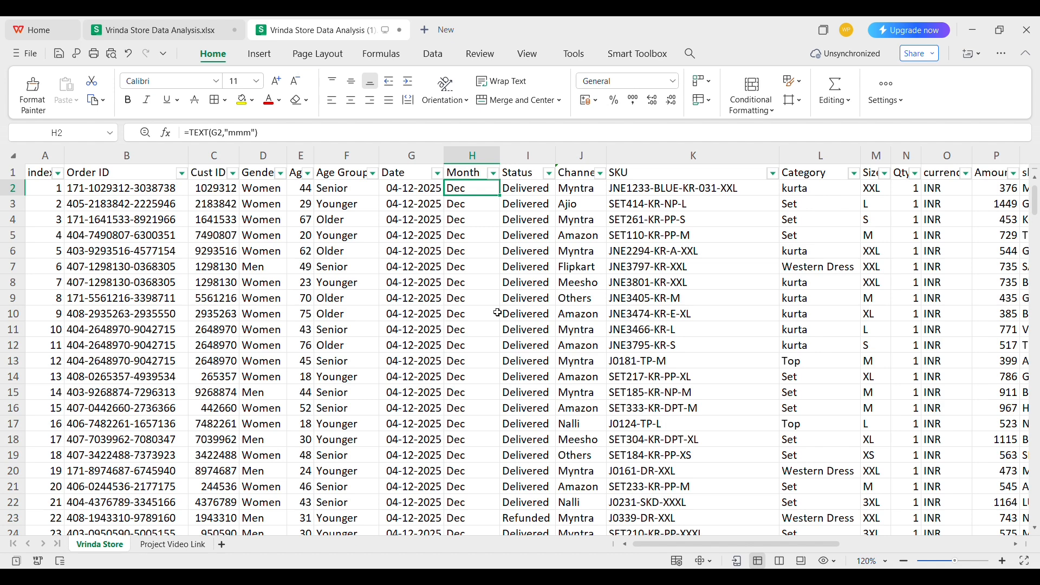
click(460, 317)
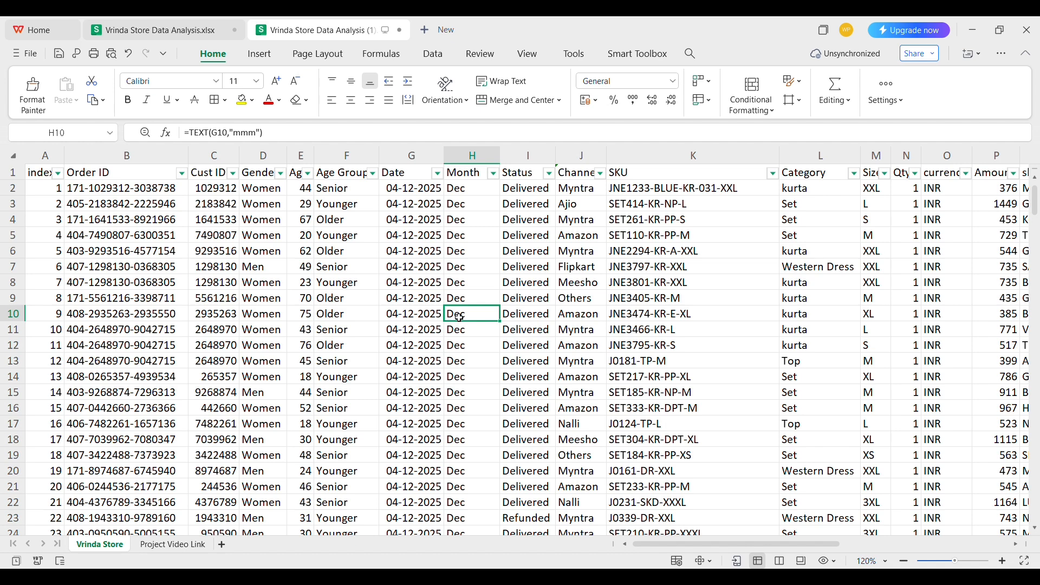
Create a PivotTable on a new worksheet from the entire Vrinda Store data range
click(393, 238)
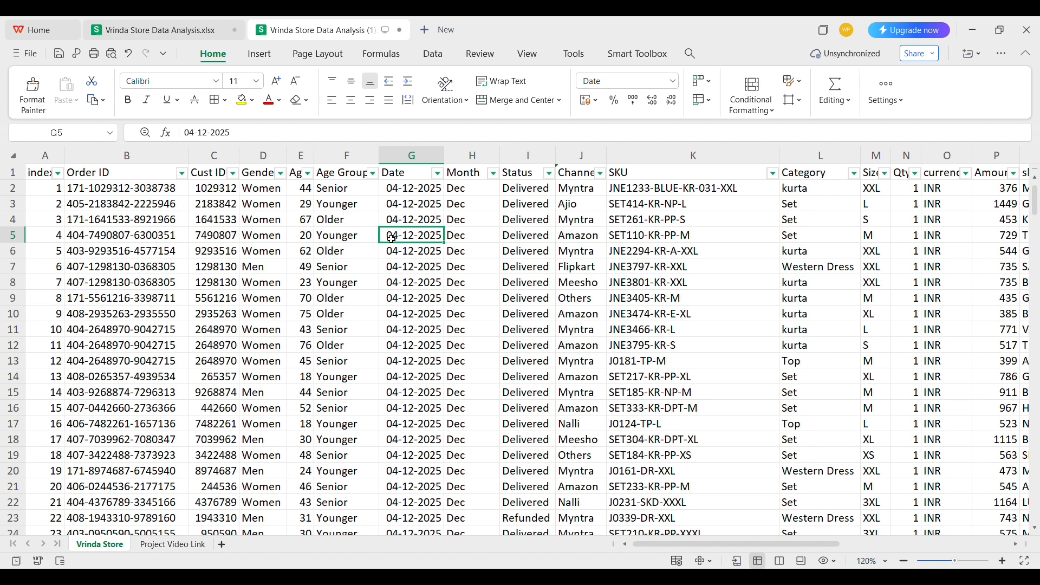
key(ctrl+a)
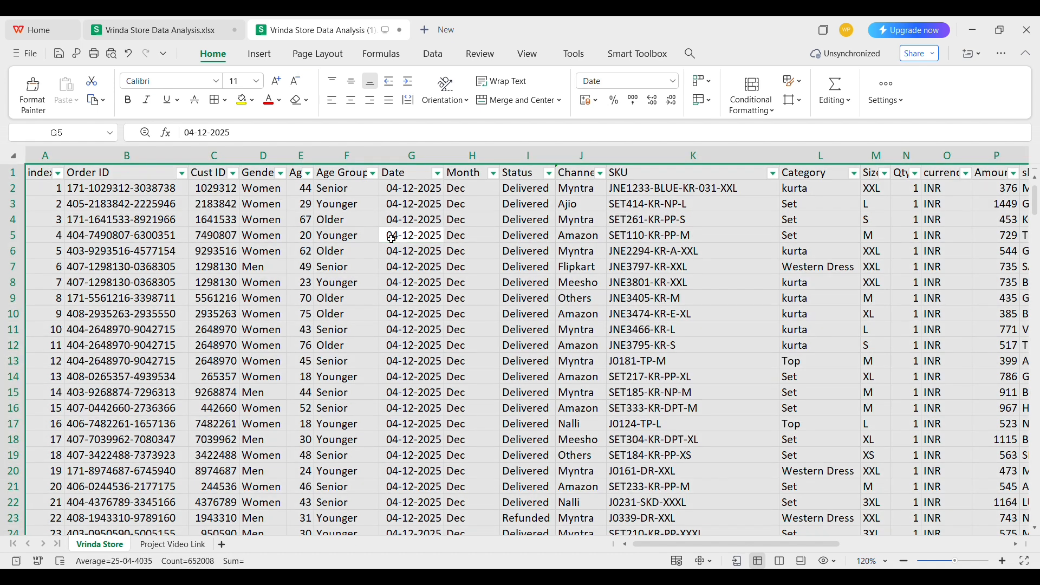
click(433, 54)
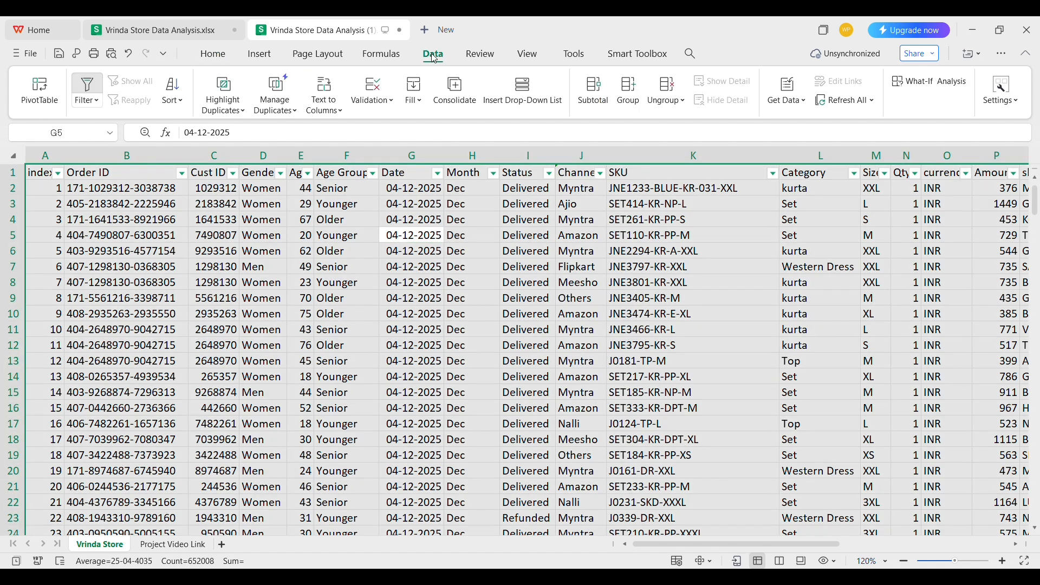
click(40, 94)
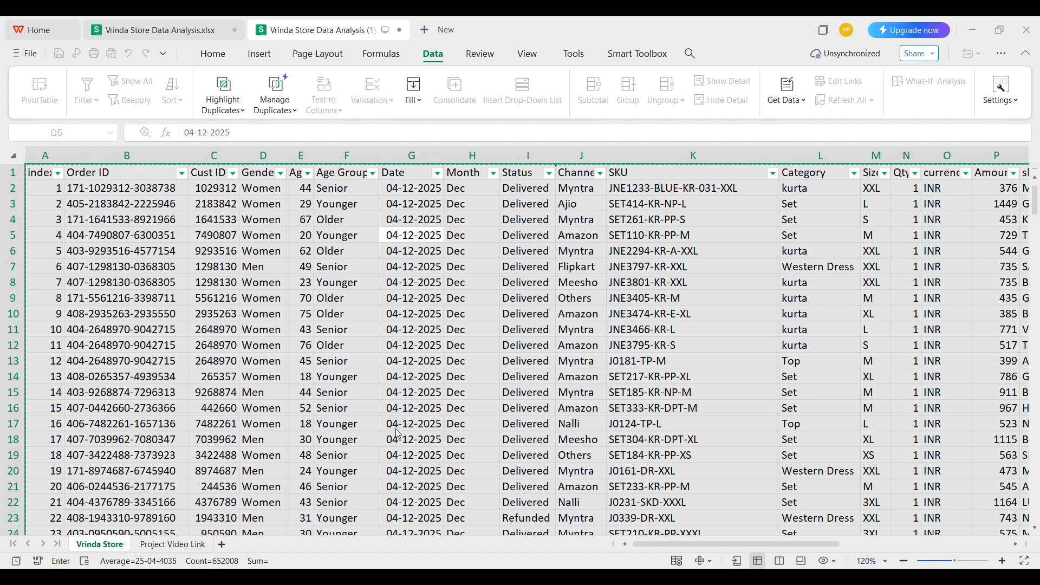
click(583, 471)
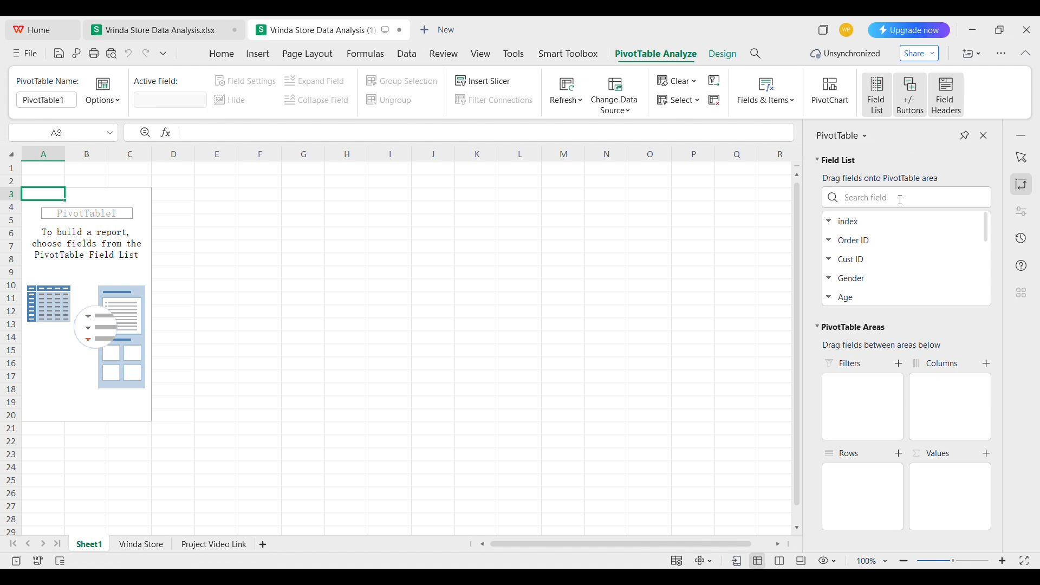
Find the Month field and place it in the PivotTable's Rows area
click(887, 203)
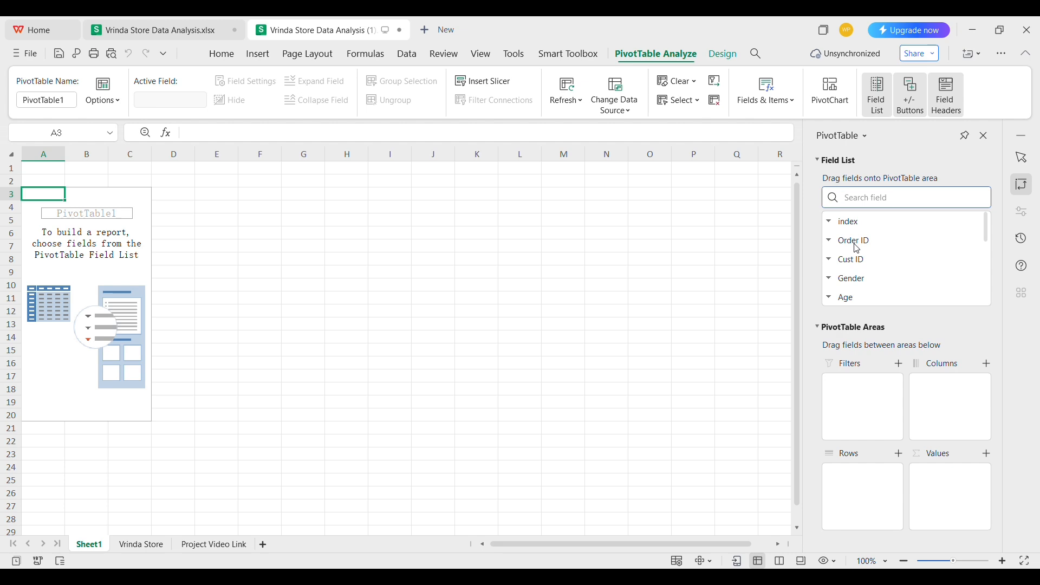
text(month)
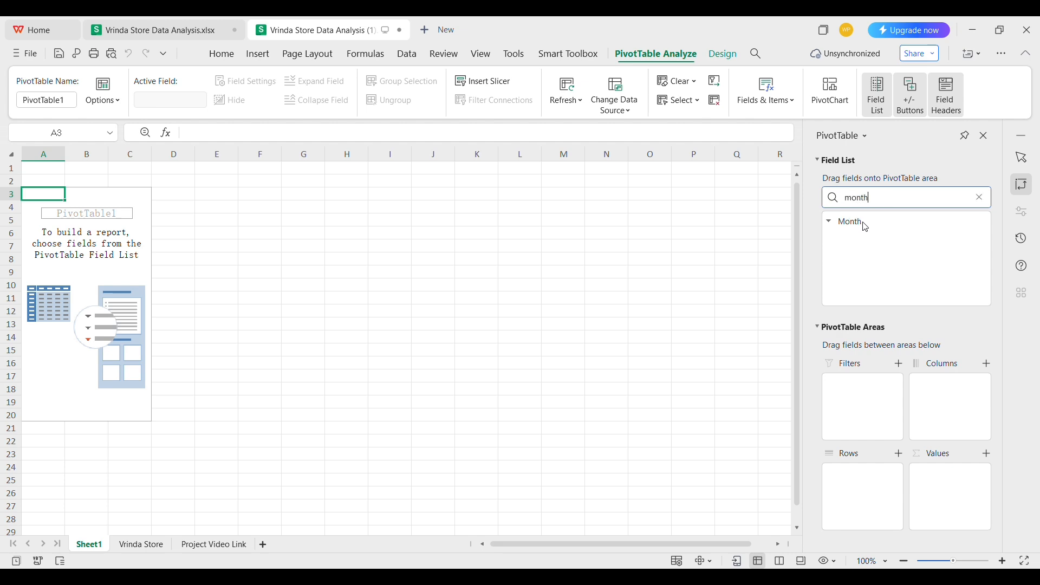
drag(865, 227, 867, 484)
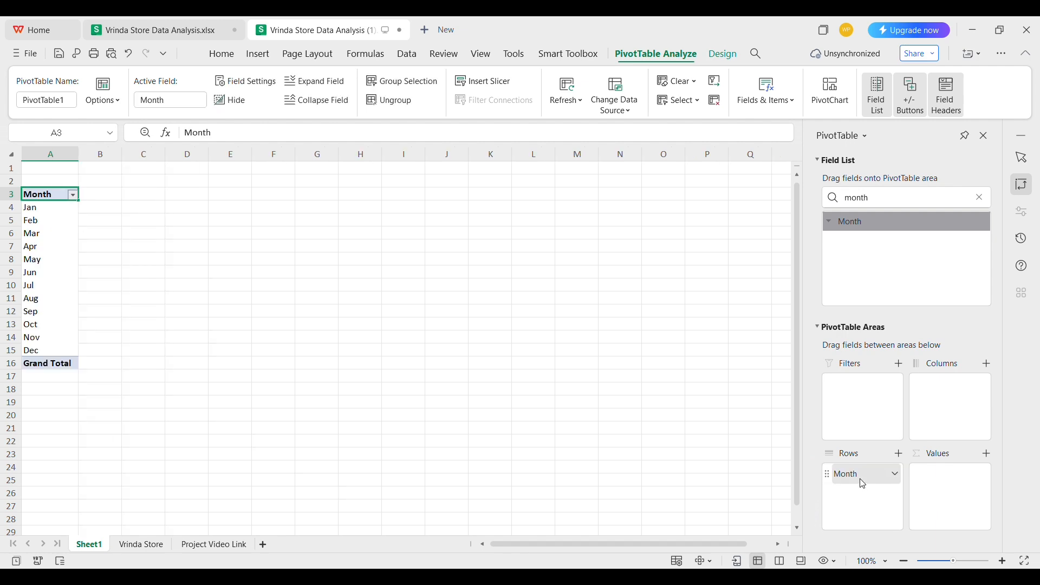
Add the sum of Amount and the count of Order ID to the PivotTable's Values area
double_click(883, 199)
text(am)
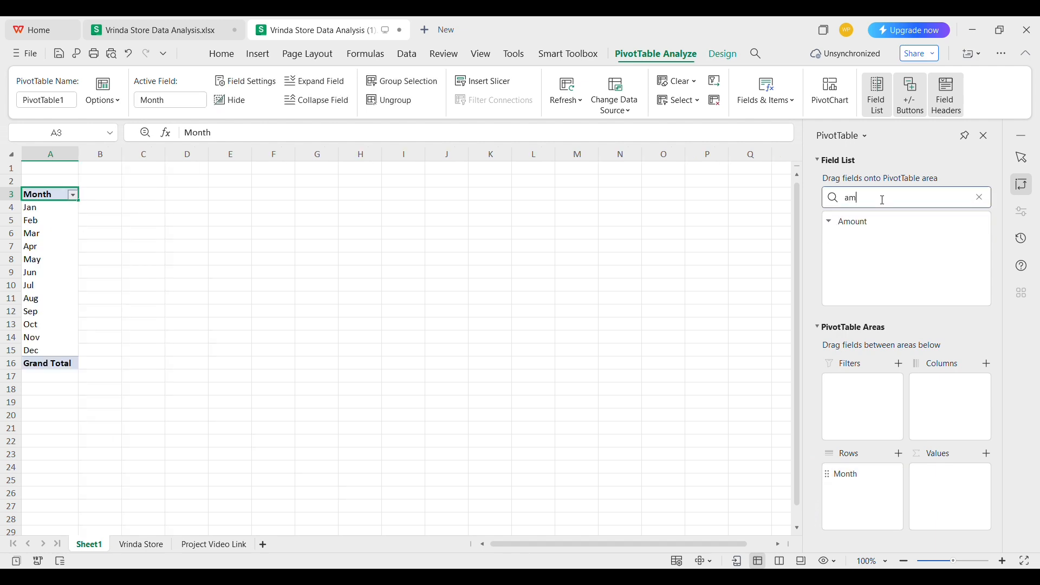
drag(856, 225, 953, 482)
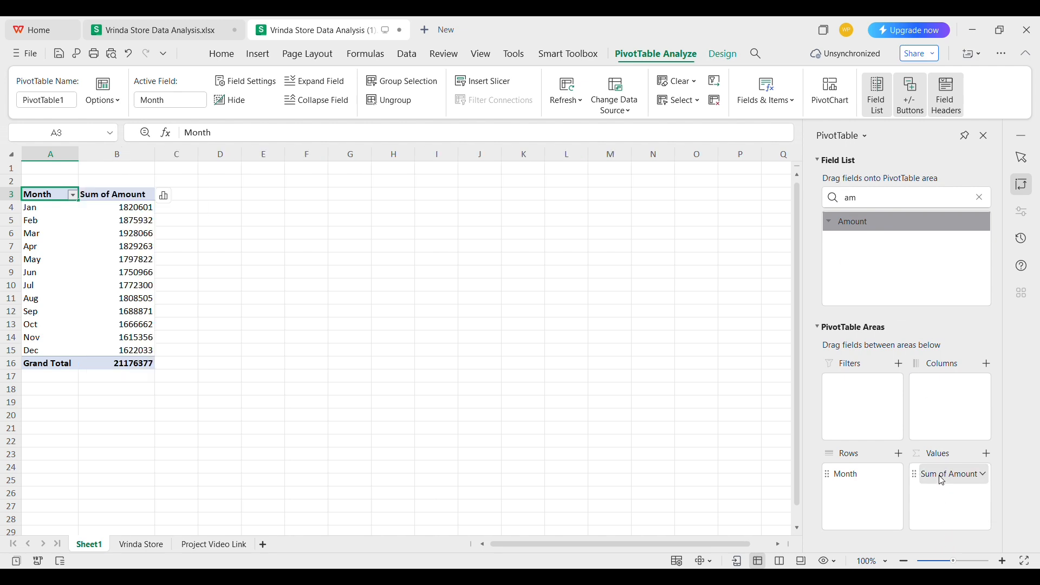
double_click(868, 203)
text(or)
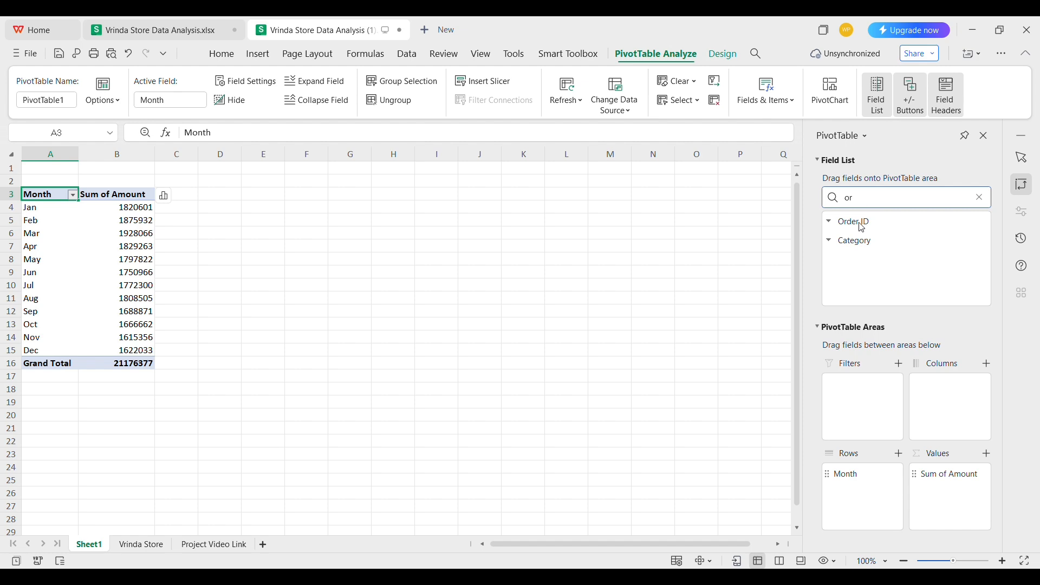
drag(865, 228, 964, 506)
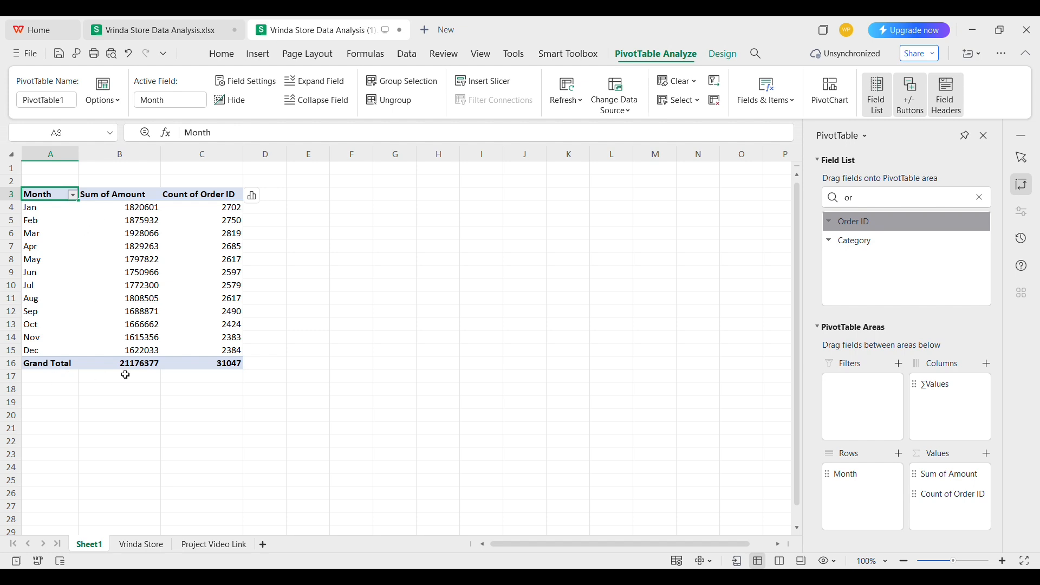
Turn off the grand totals for both rows and columns in the monthly PivotTable
key(ctrl+a)
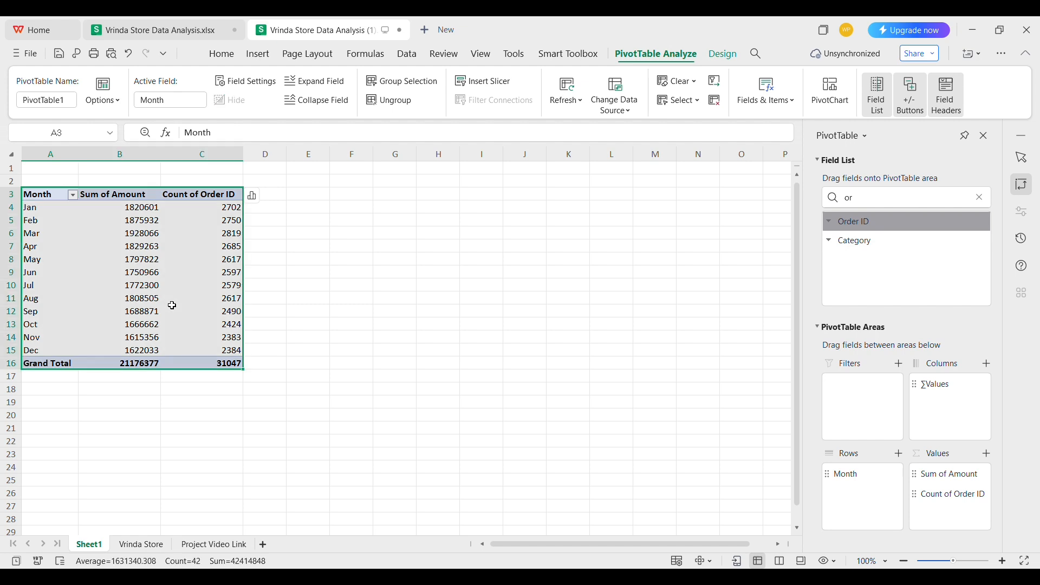
click(721, 53)
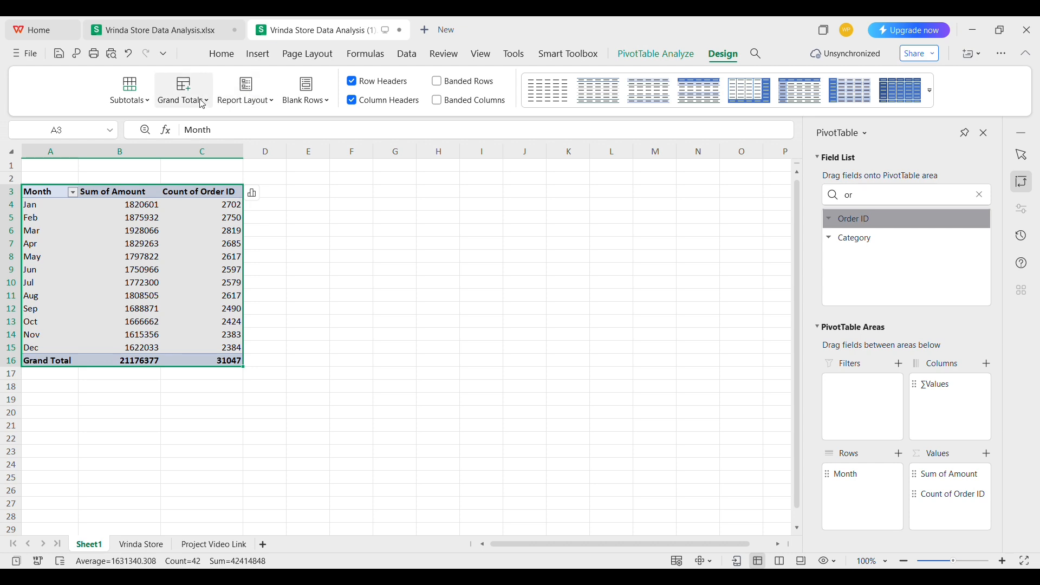
click(217, 150)
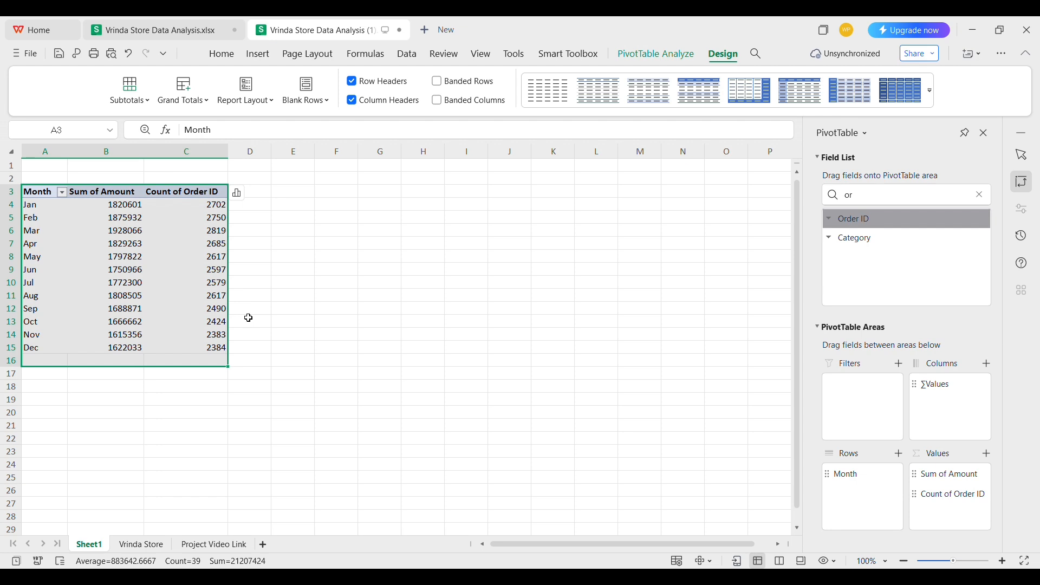
Insert a combo PivotChart with Sum of Amount as columns and Count of Order ID as a secondary-axis line, and hide its field buttons
click(649, 57)
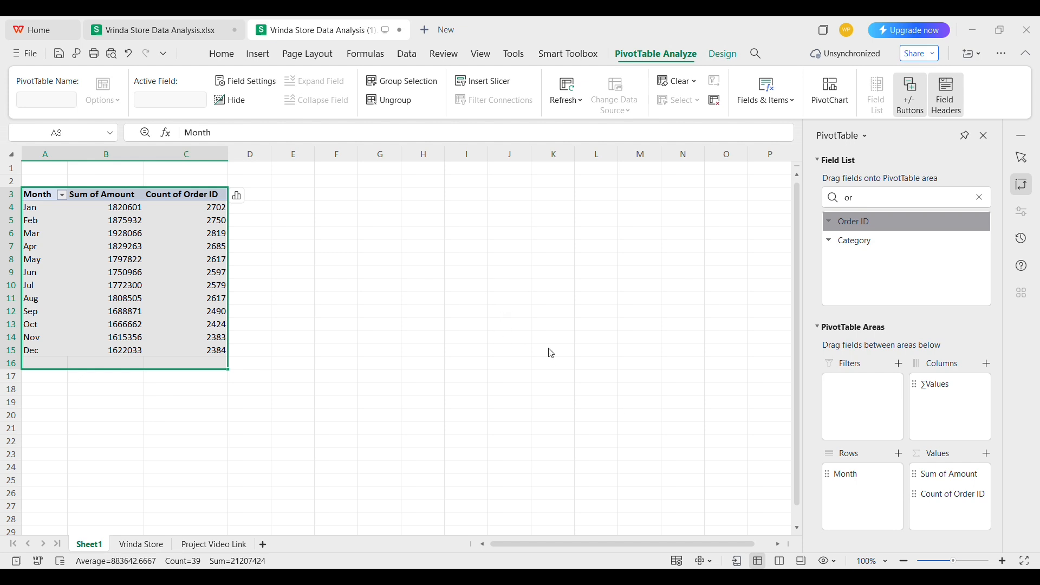
click(464, 274)
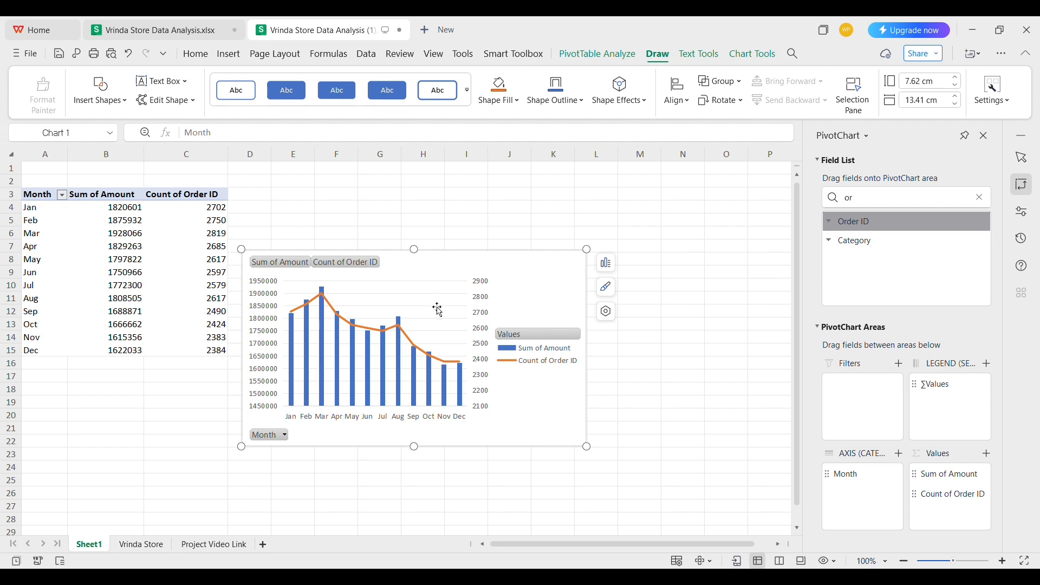
drag(423, 273, 491, 241)
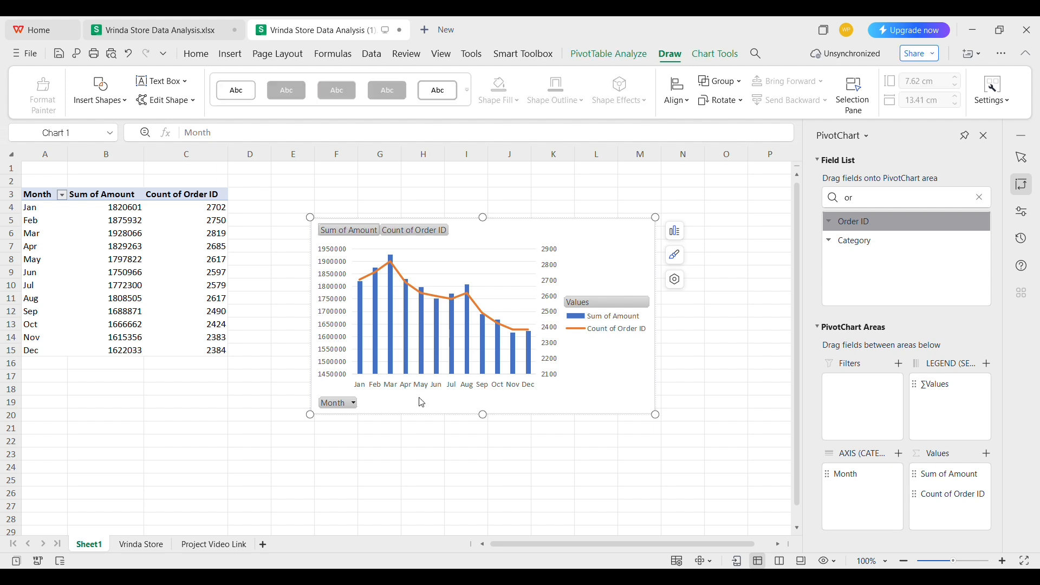
click(413, 476)
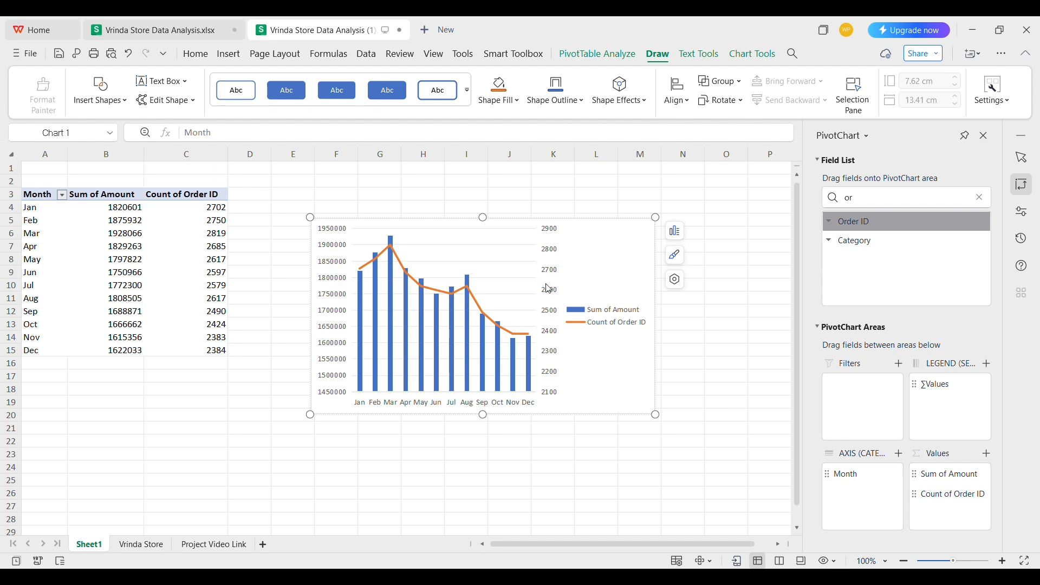
Add a chart title to the PivotChart and set its text to "Sales - Month"
click(676, 232)
click(715, 287)
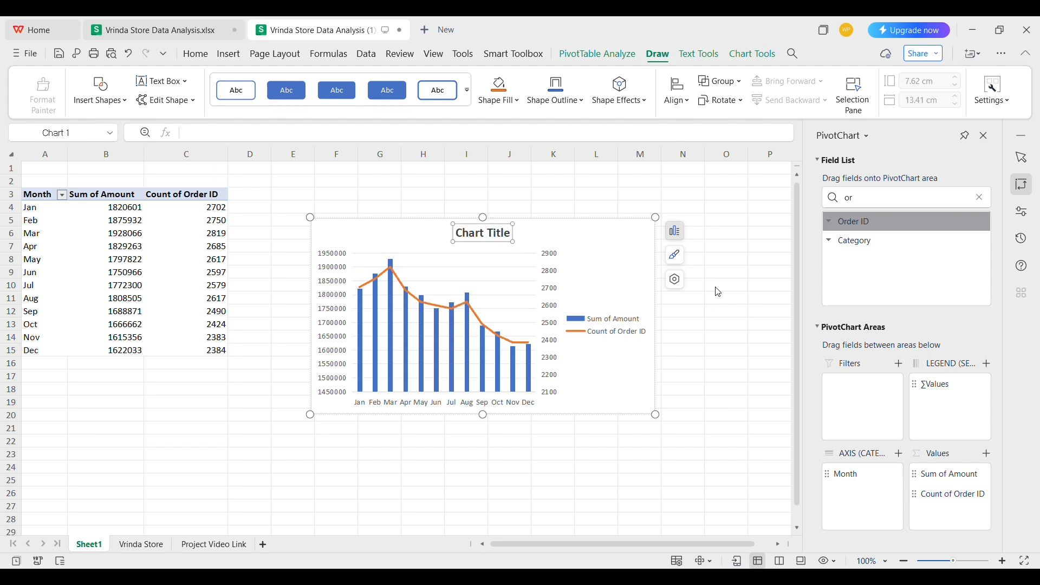
triple_click(492, 234)
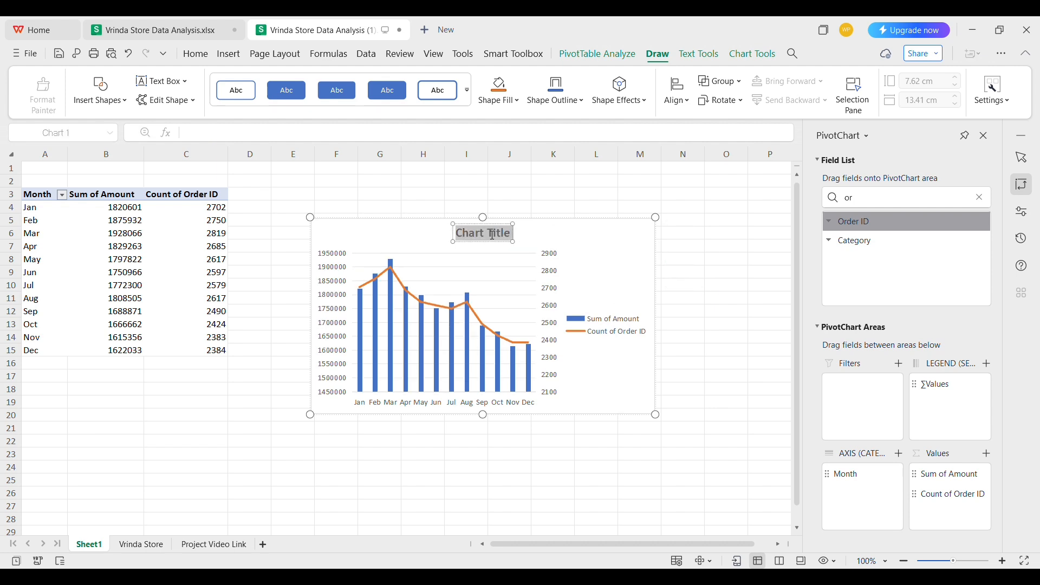
text(Sales)
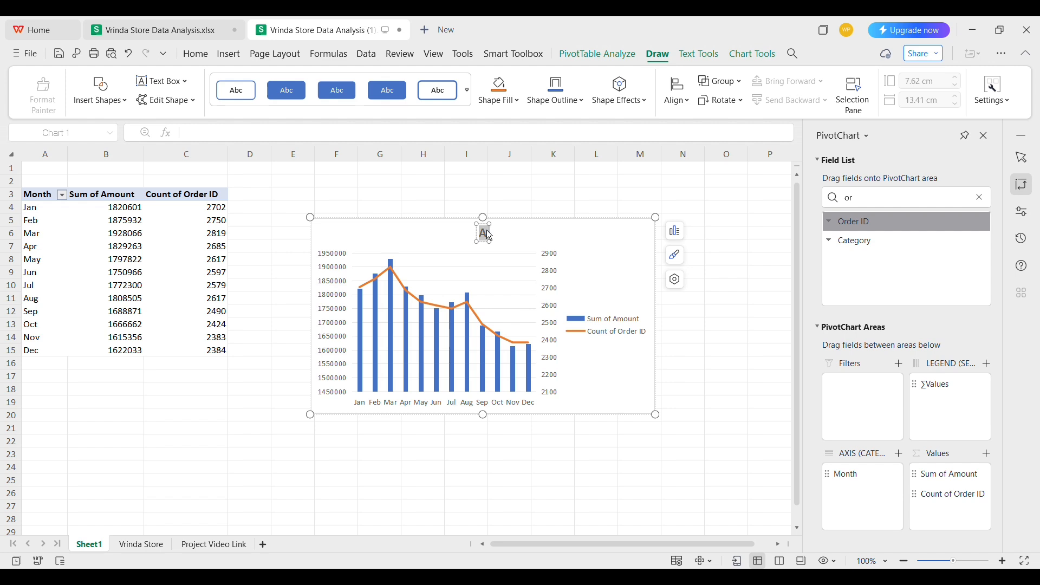
double_click(492, 234)
text(Month)
double_click(493, 235)
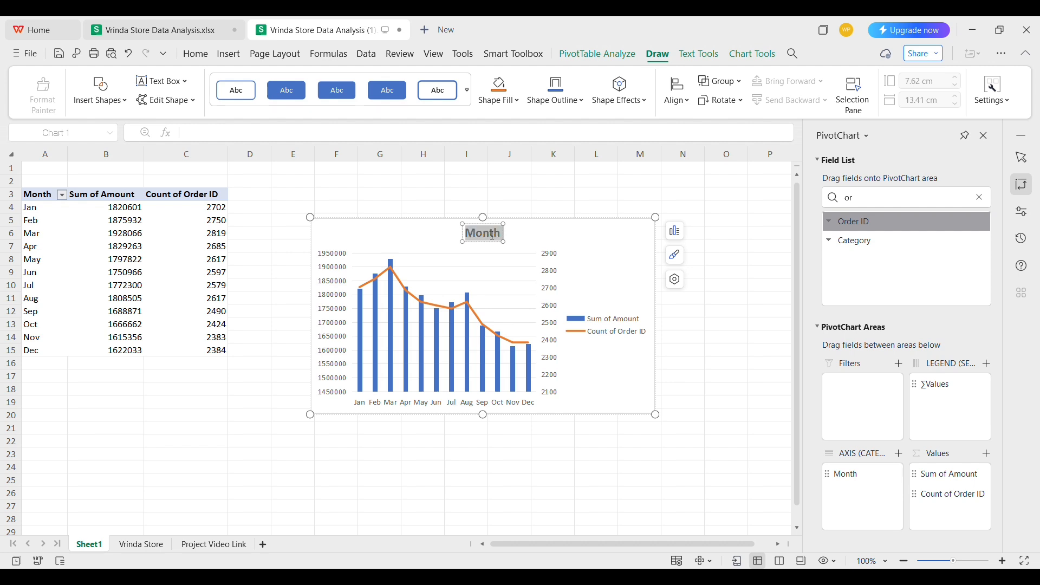
text(Sales)
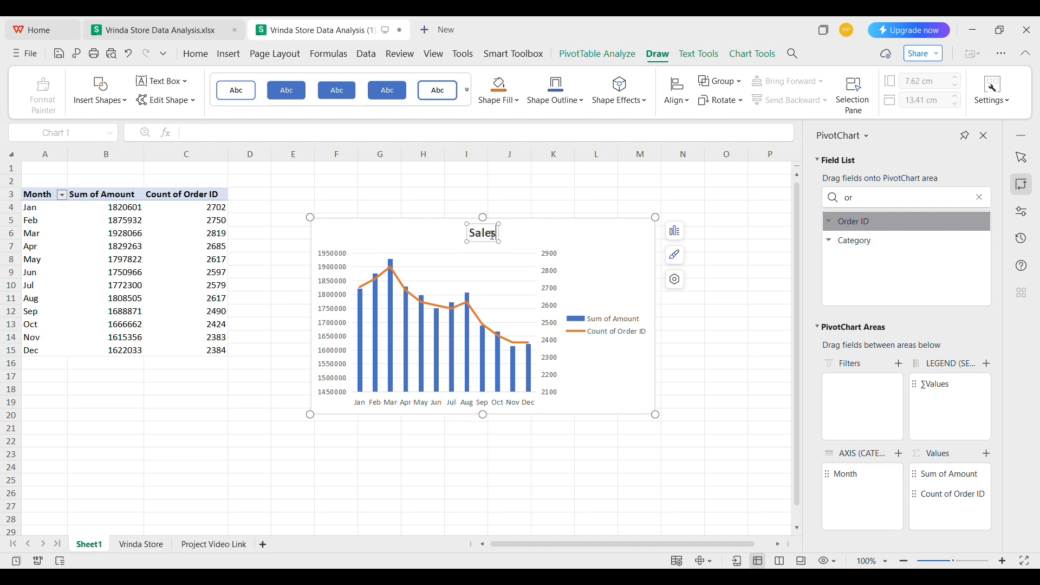
text( - Month)
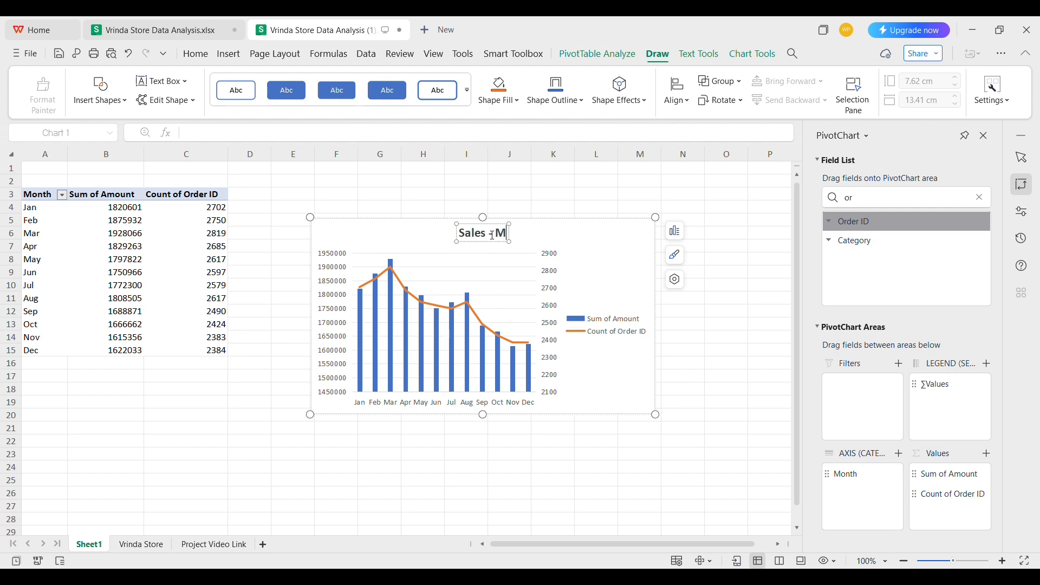
click(565, 240)
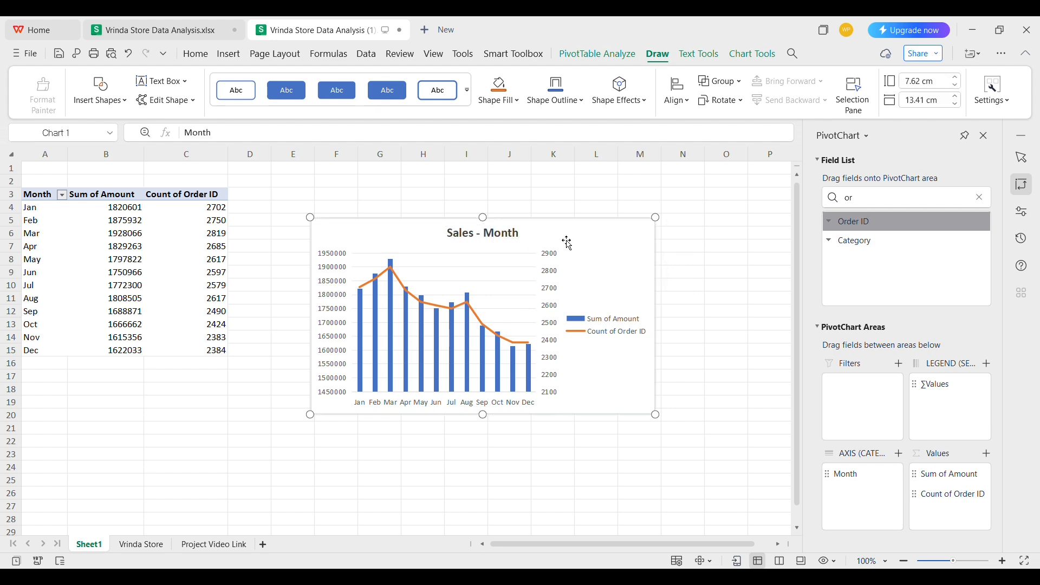
Move the legend to the chart's upper-right corner beside the title and enlarge the whole chart
click(602, 320)
click(602, 320)
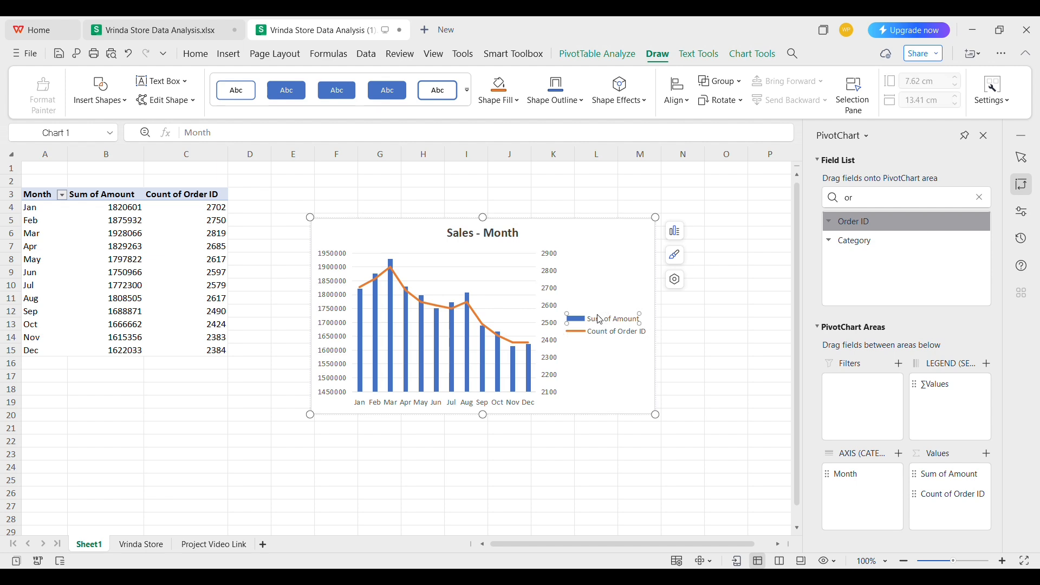
click(703, 344)
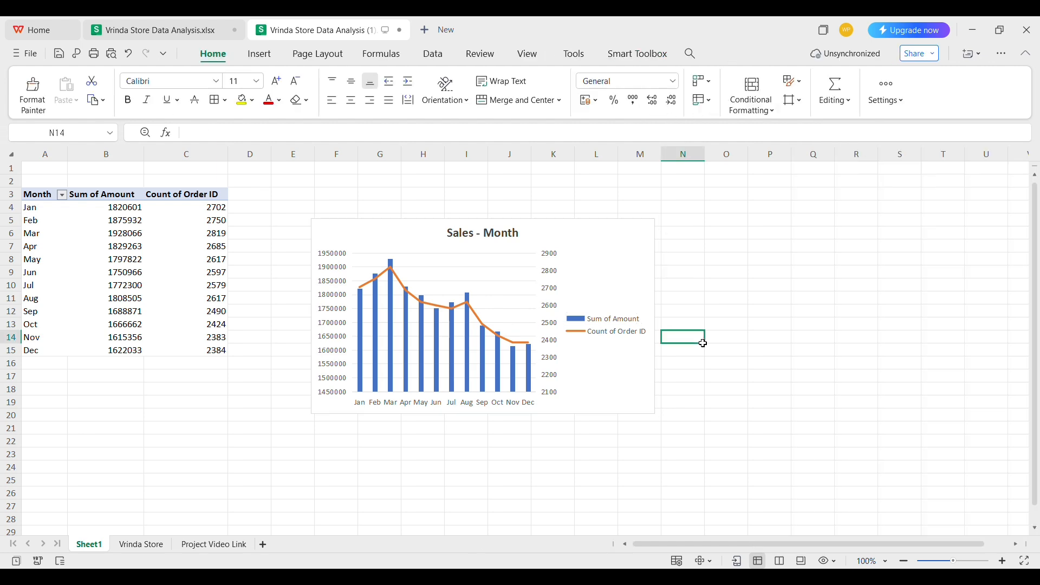
click(631, 327)
click(617, 326)
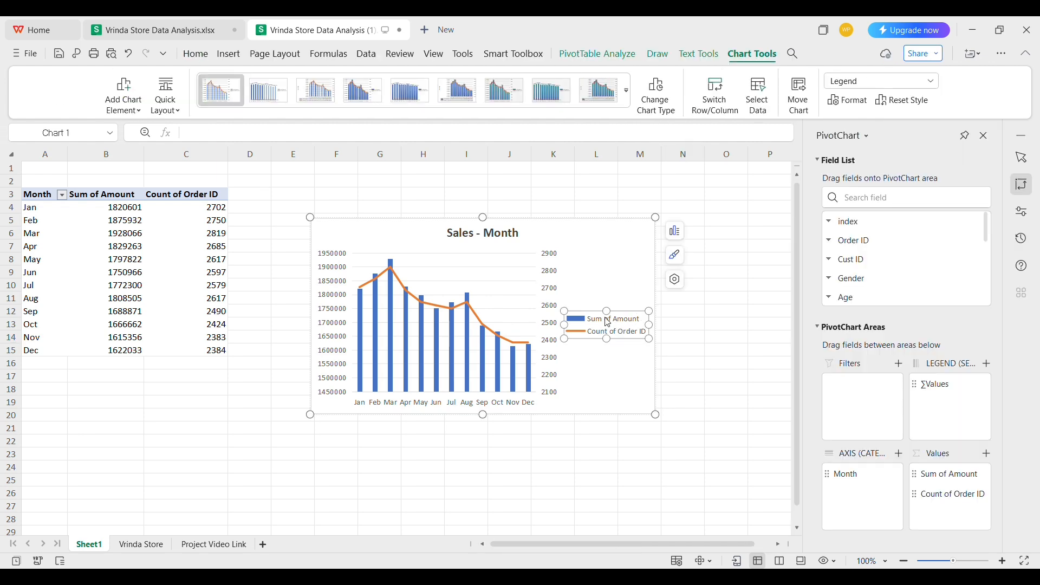
drag(608, 323, 602, 231)
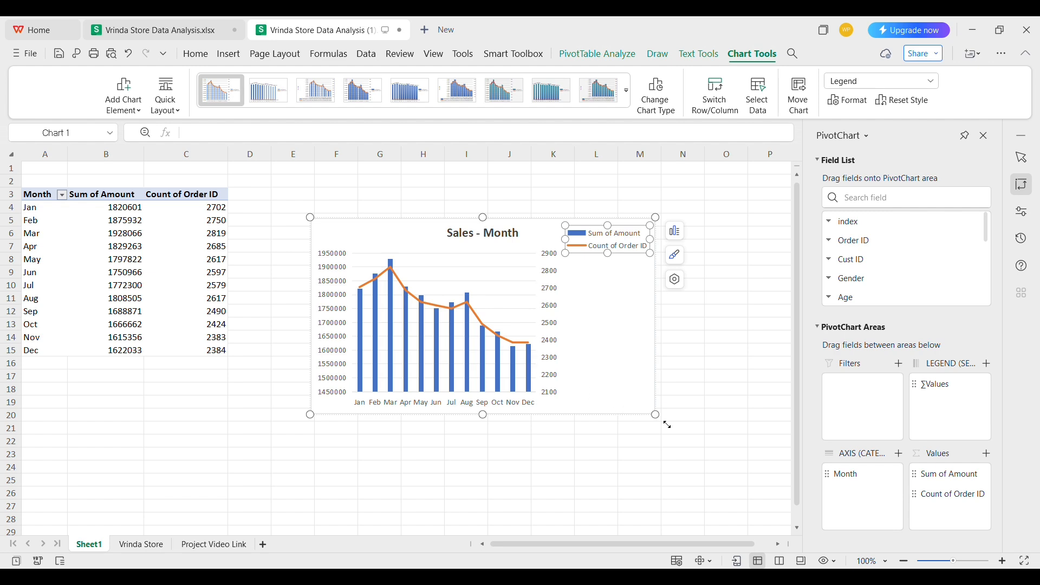
drag(662, 421, 712, 441)
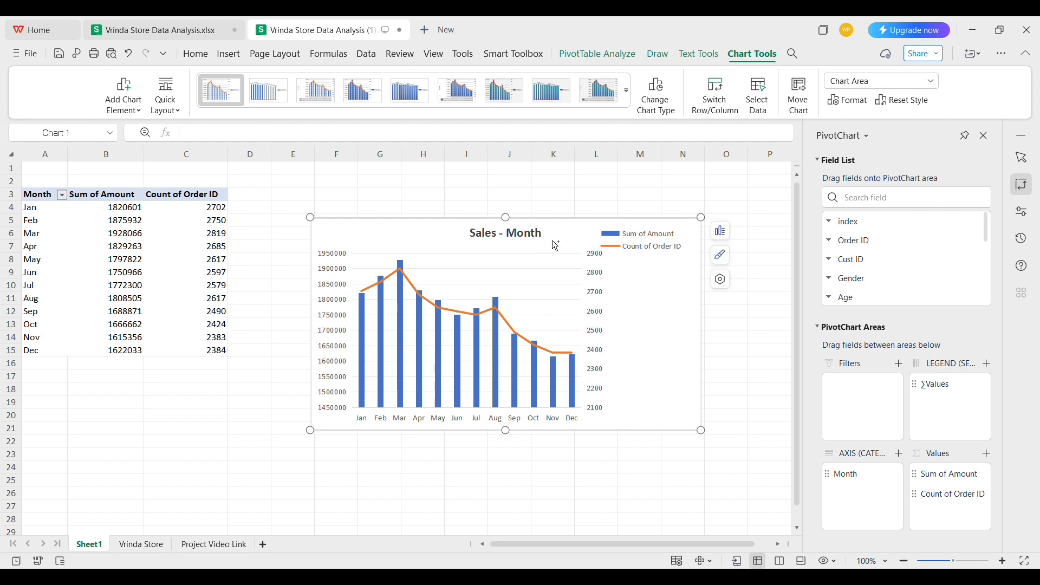
Add a new worksheet, paste a copy of the Sales - Month chart into it and align the chart's upper-left corner near cell C4
click(263, 546)
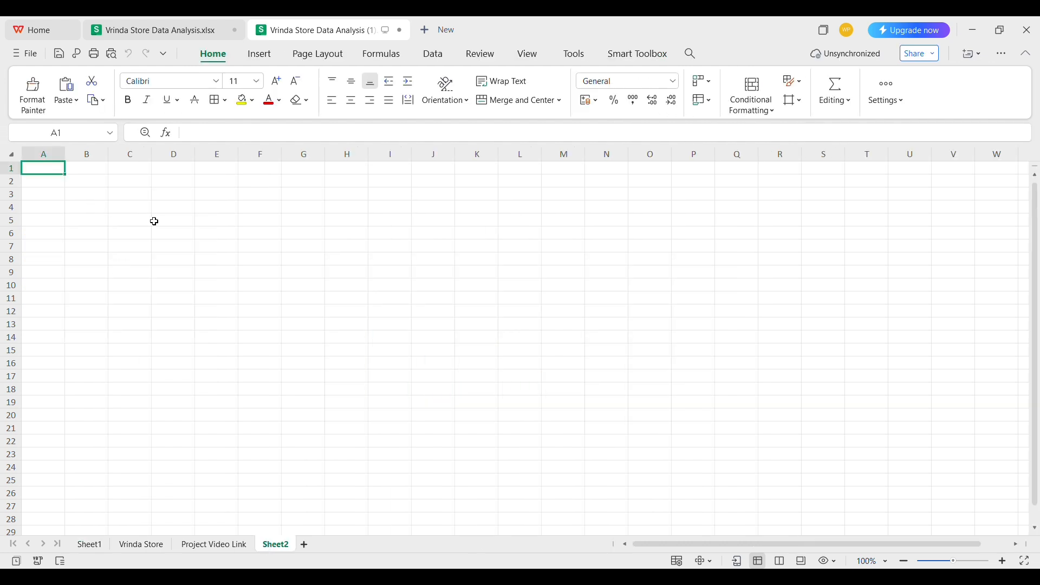
click(142, 211)
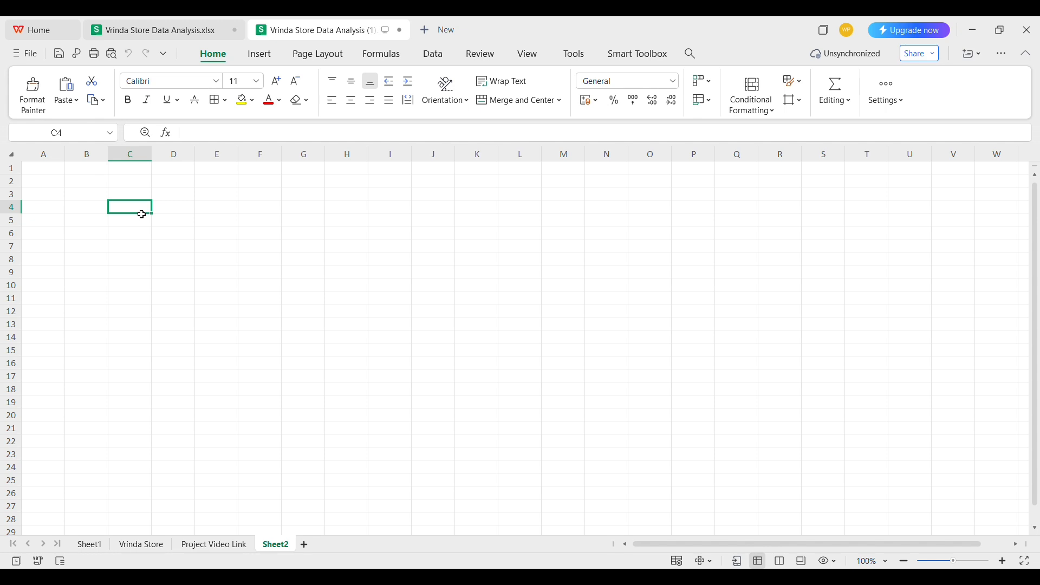
key(Down)
key(Down)
key(ctrl+v)
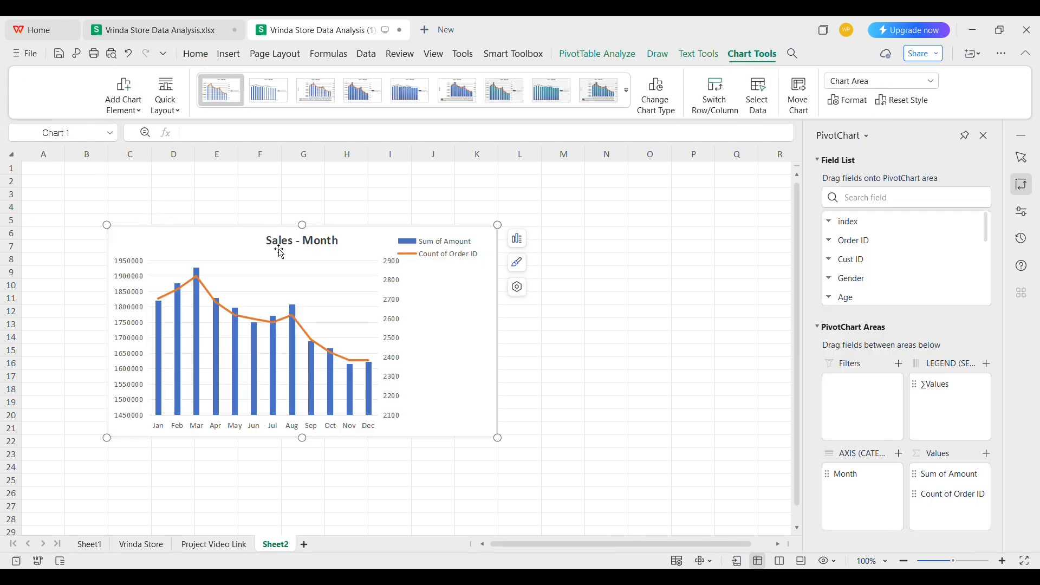
drag(279, 251, 258, 230)
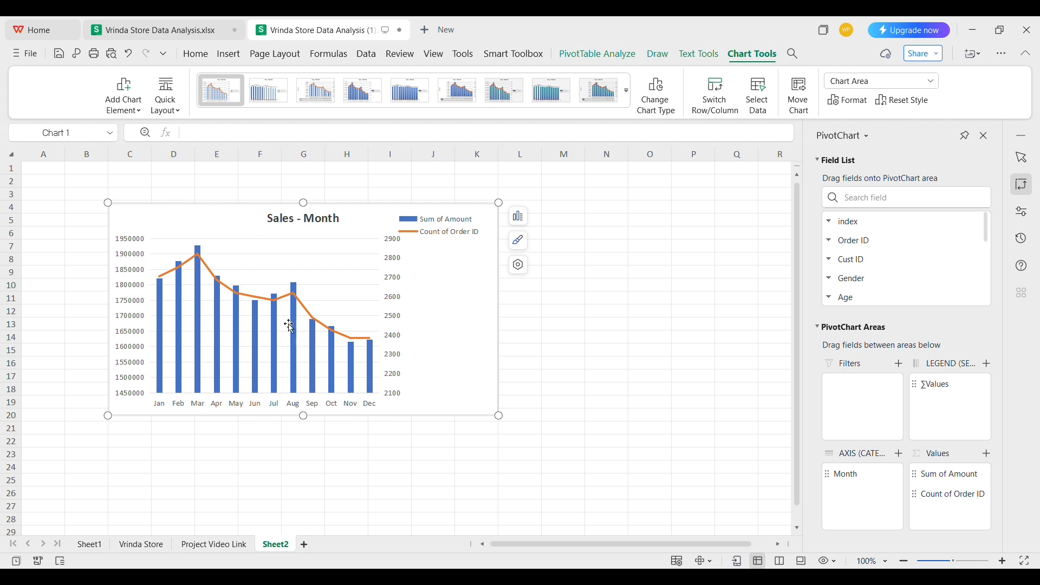
Rename the worksheet holding the monthly PivotTable as Sales_Amount
click(133, 547)
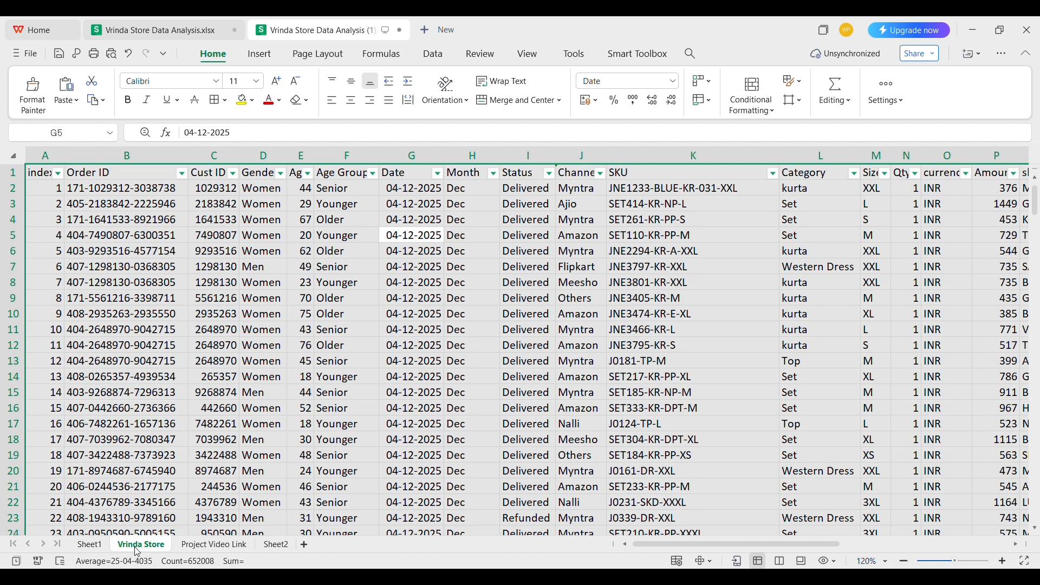
click(86, 545)
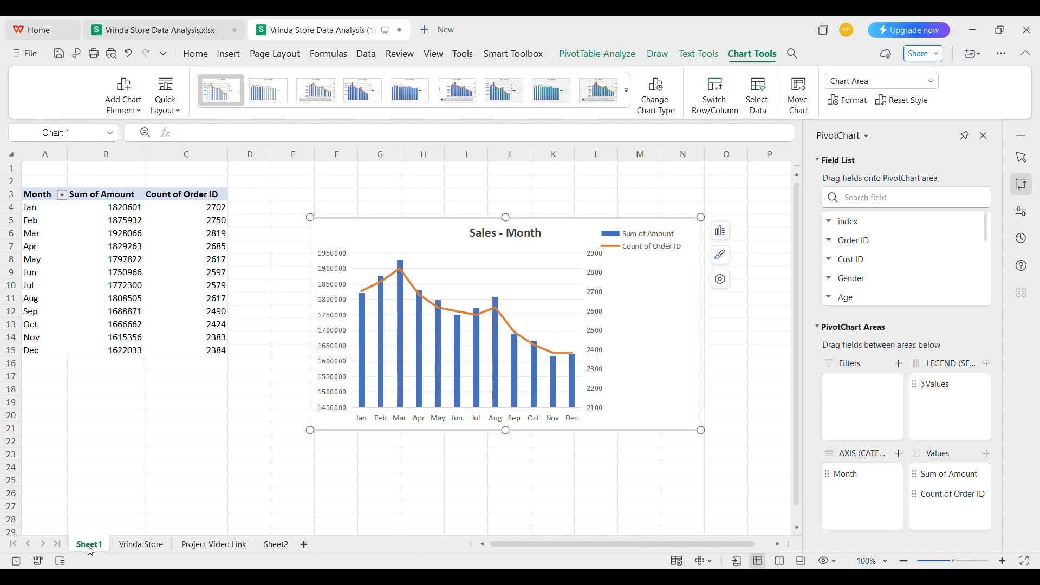
double_click(89, 548)
text(Sales_Amount)
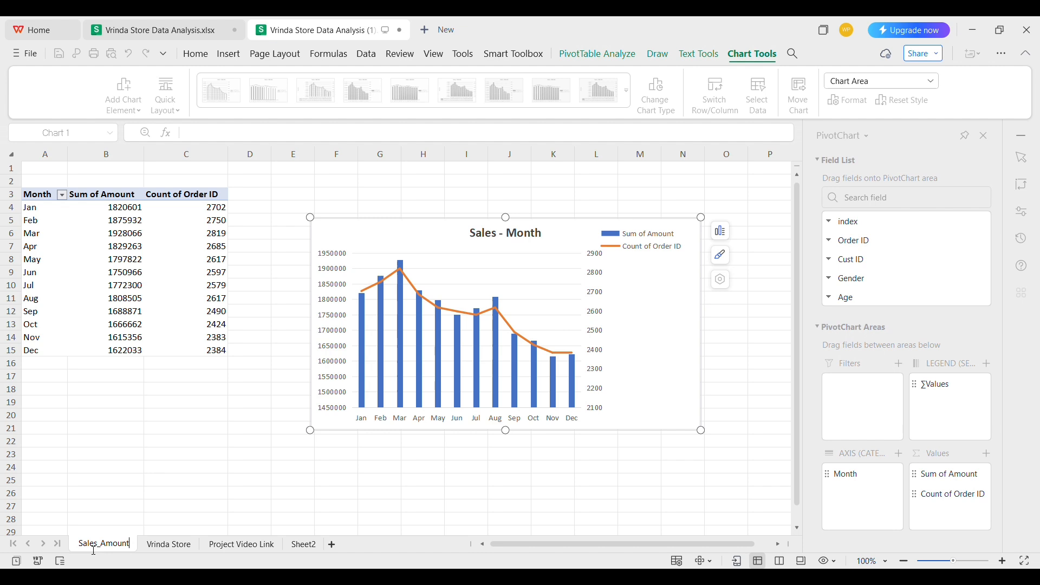
key(Return)
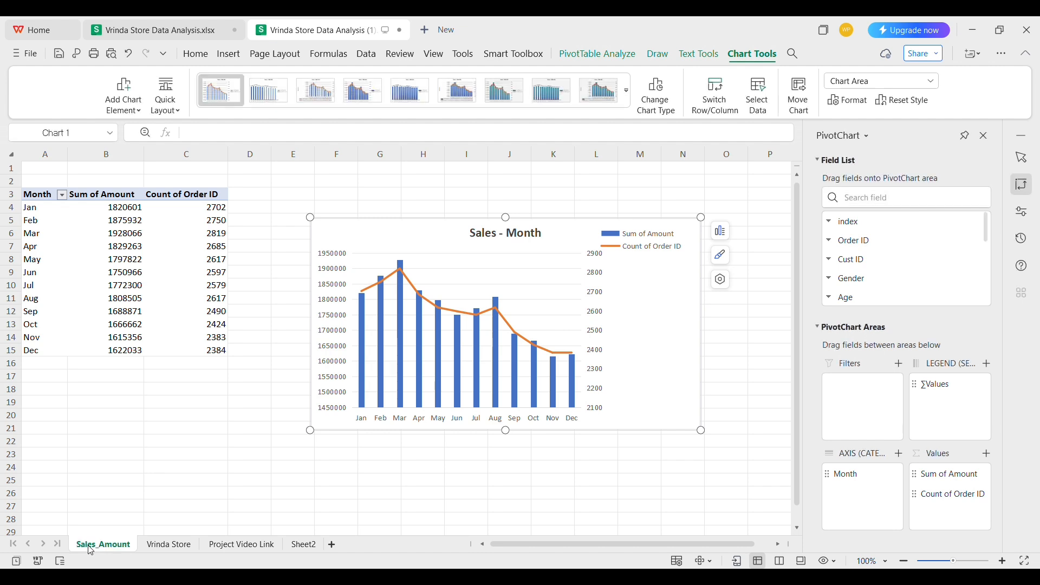
Rename the worksheet holding only the pasted Sales - Month chart as Reports
click(294, 548)
double_click(295, 548)
text(R)
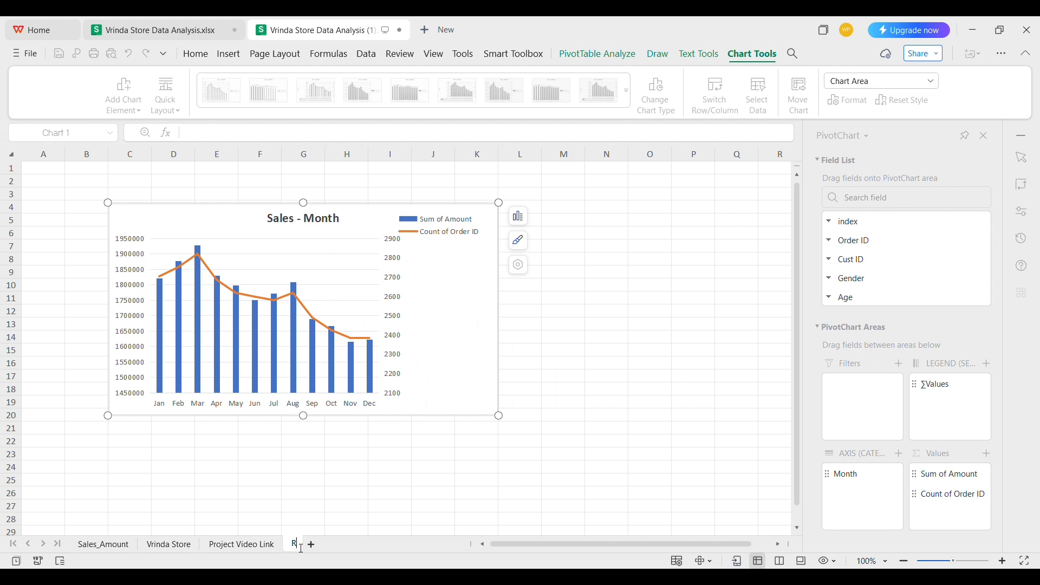
text(eports)
key(Return)
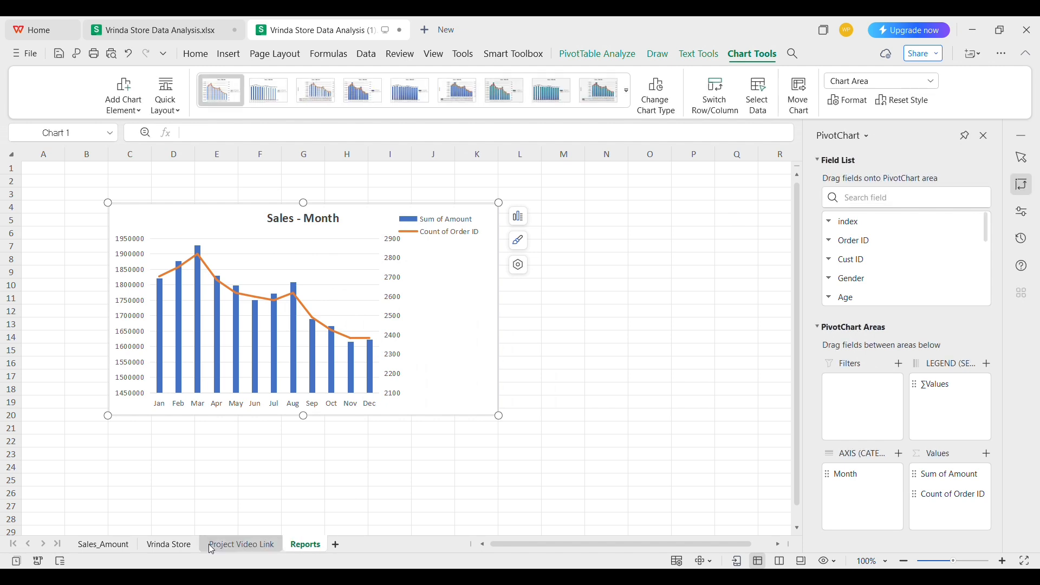
Create a second PivotTable on a new worksheet from the Vrinda Store data
click(151, 547)
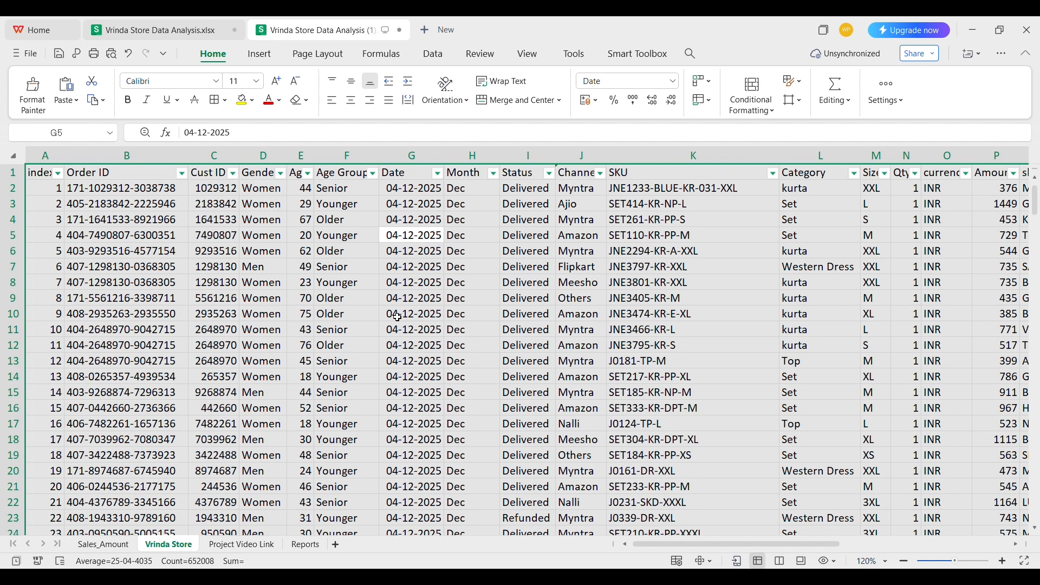
click(433, 54)
click(40, 89)
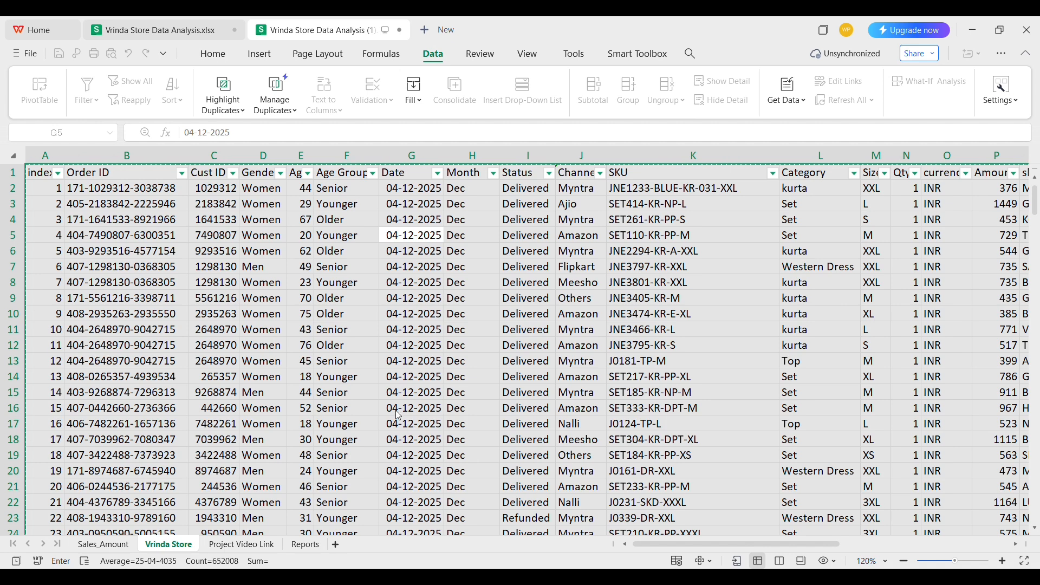
key(Return)
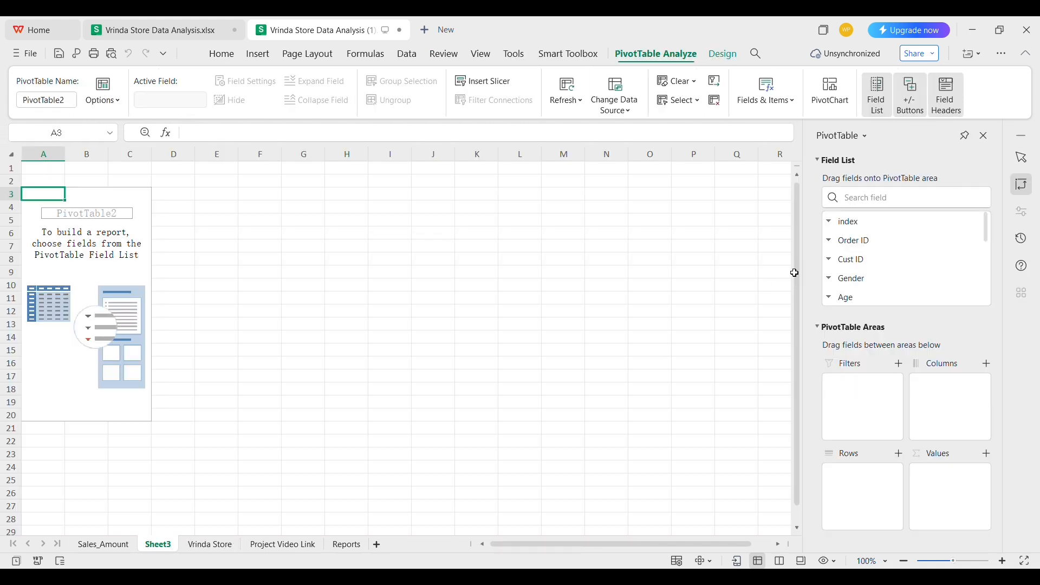
Find the Gender field and place it in the new PivotTable's Rows area
click(915, 198)
text(gen)
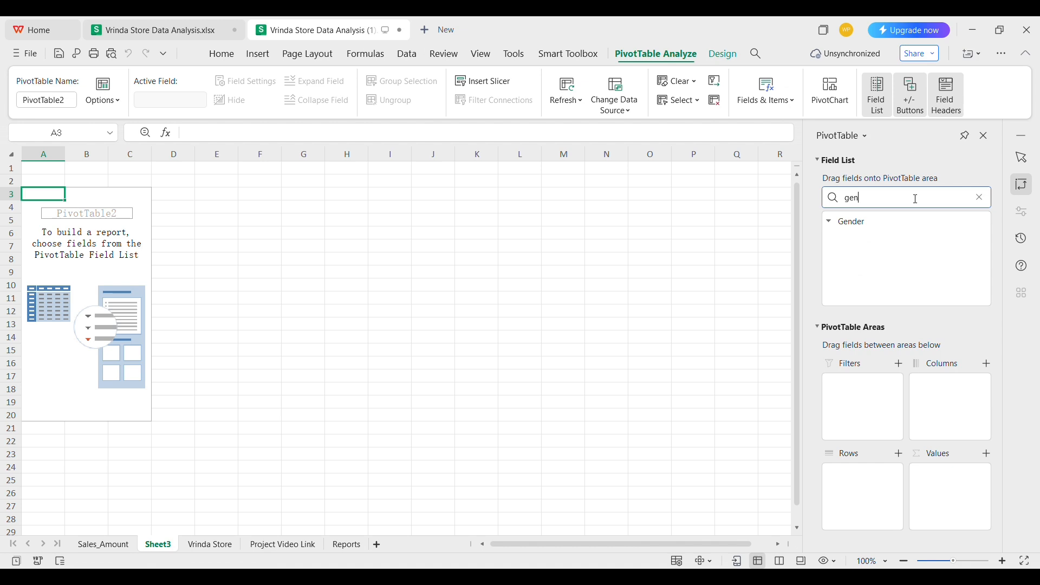
drag(863, 223, 863, 481)
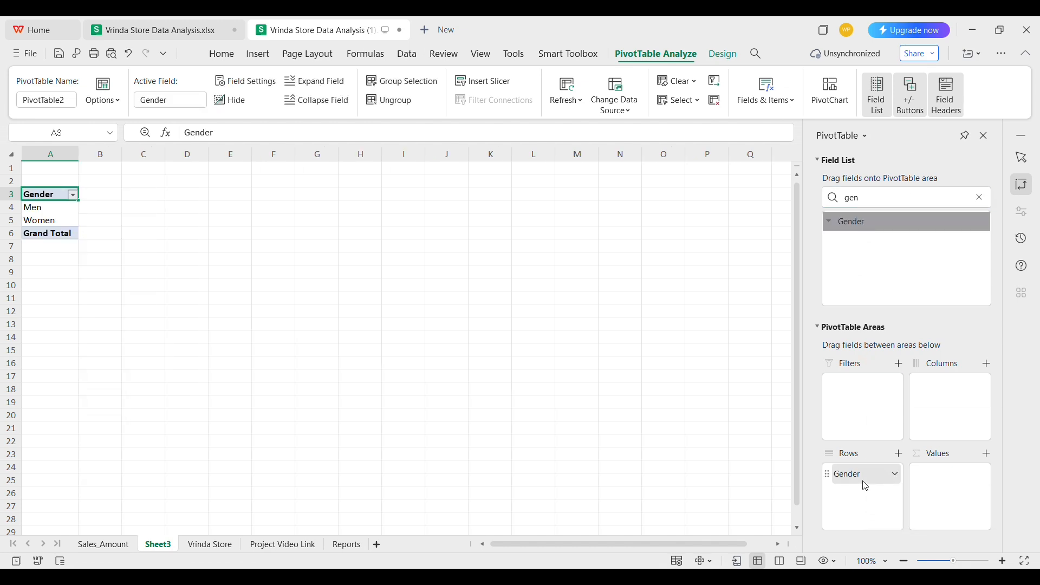
Find the Amount field and place it in the gender PivotTable's Values area as a sum
double_click(866, 202)
key(BackSpace)
text(a)
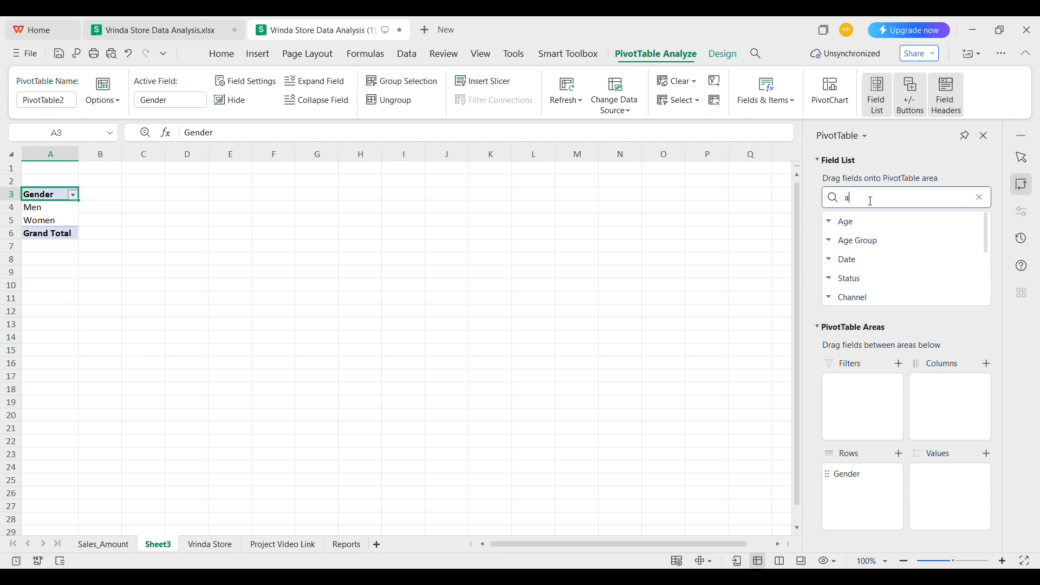
text(m)
drag(856, 226, 945, 490)
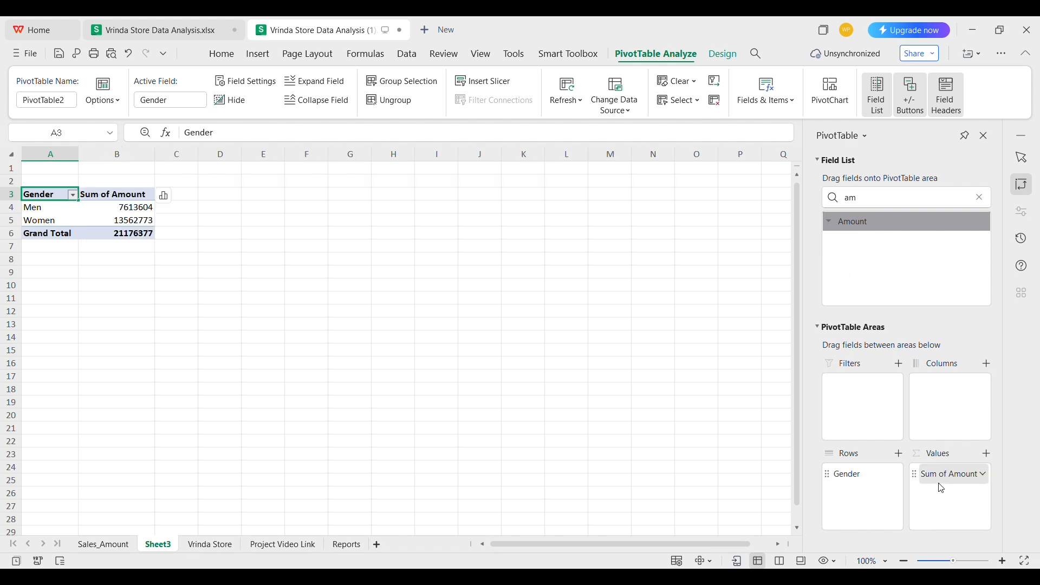
Turn off the grand totals in the gender PivotTable
key(ctrl+a)
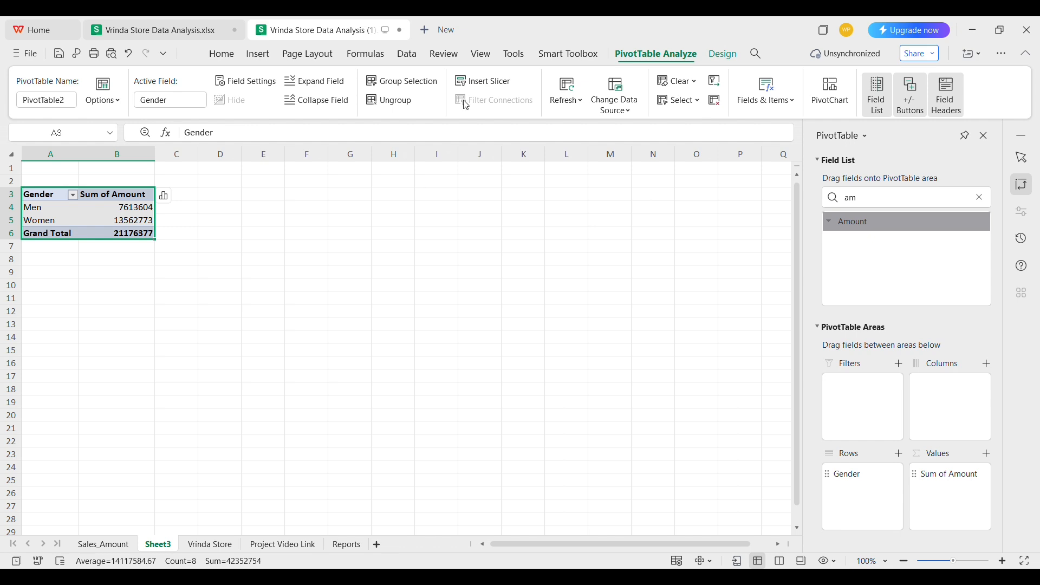
click(723, 53)
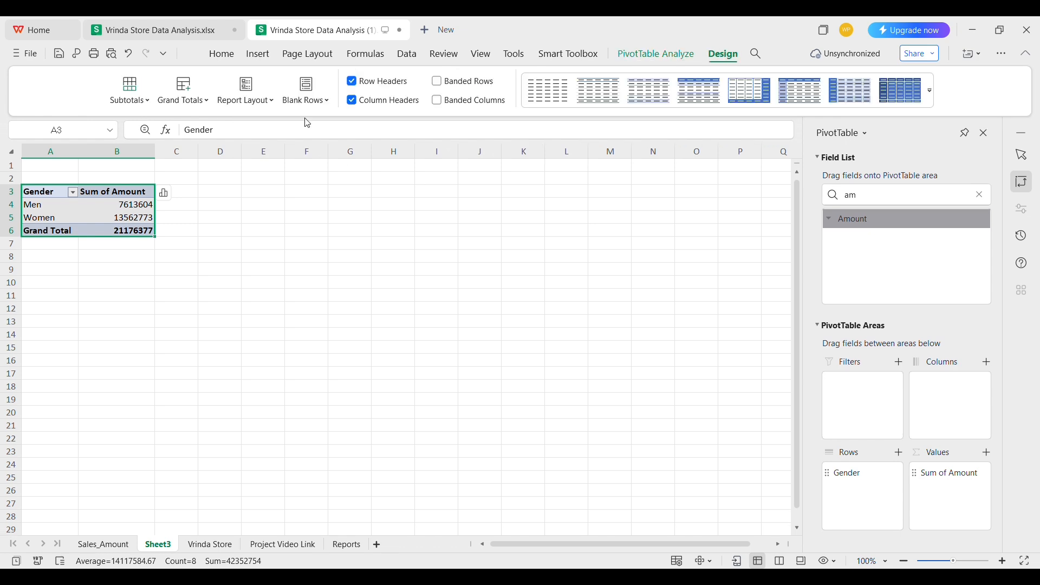
click(209, 102)
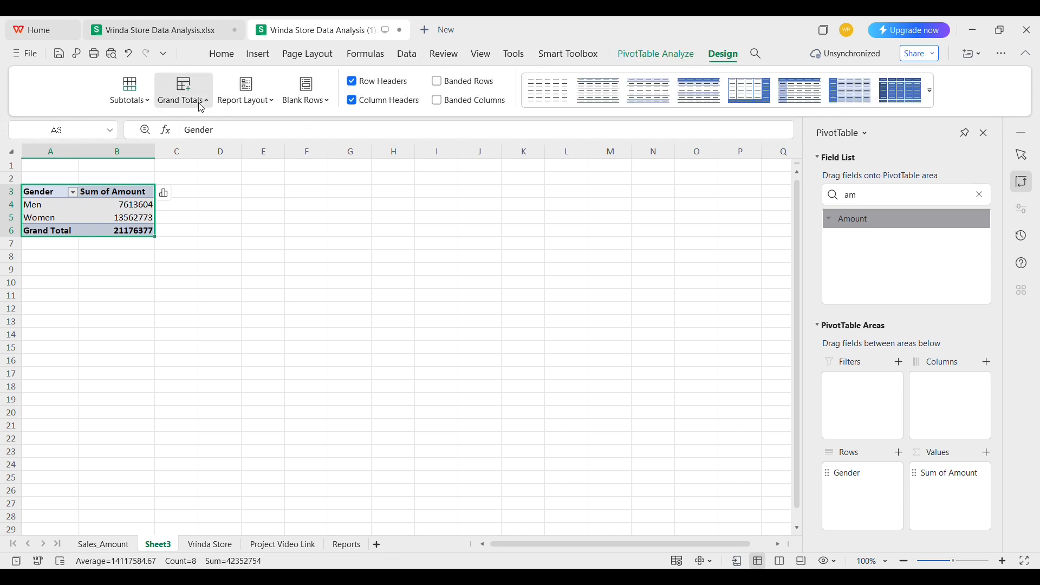
click(218, 164)
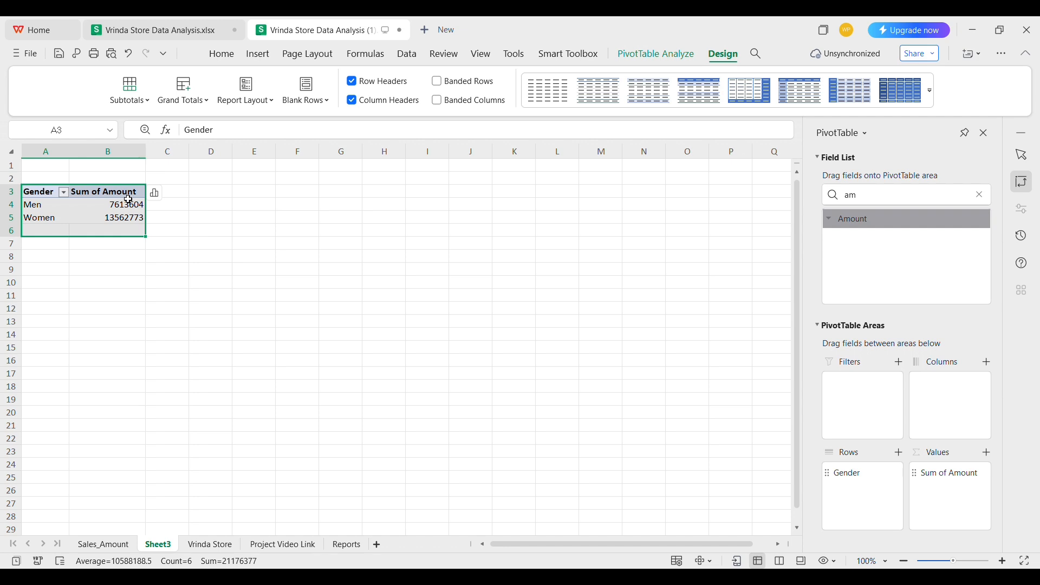
Insert a pie PivotChart of Sum of Amount by Gender
click(661, 55)
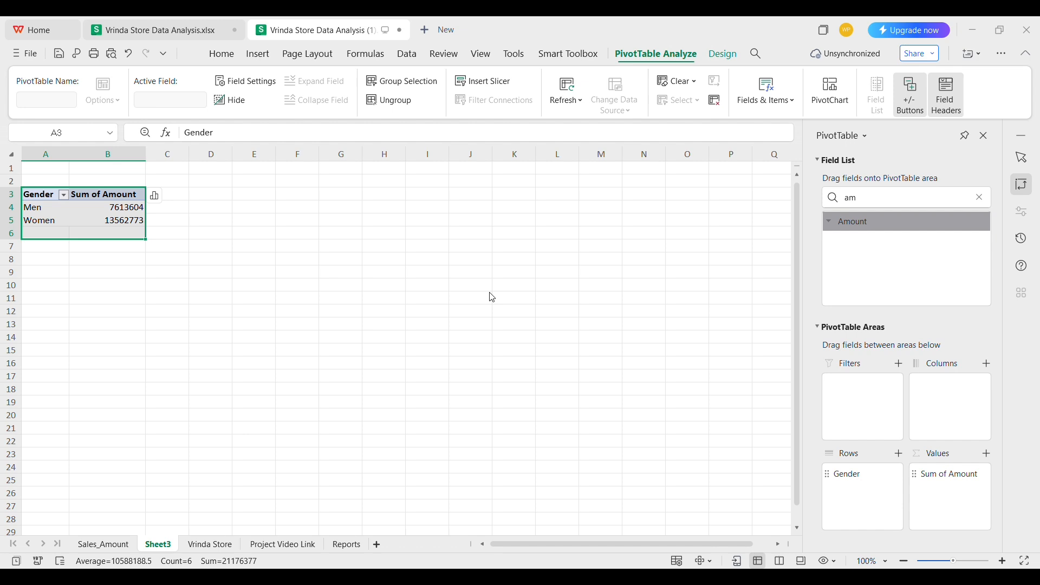
click(421, 315)
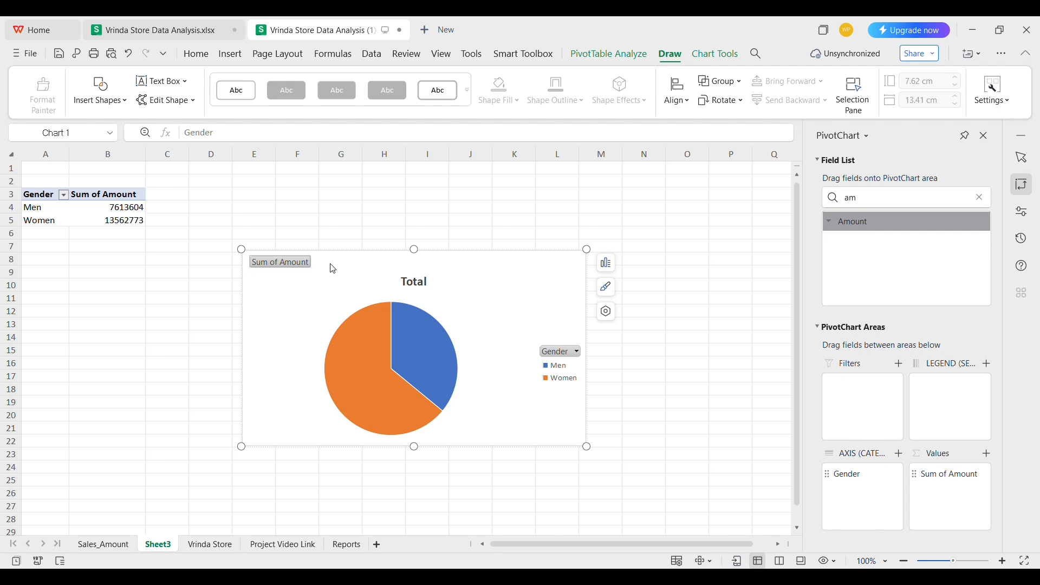
Hide the field buttons on the pie chart and set its title to "Gender - Sales"
click(422, 276)
double_click(422, 275)
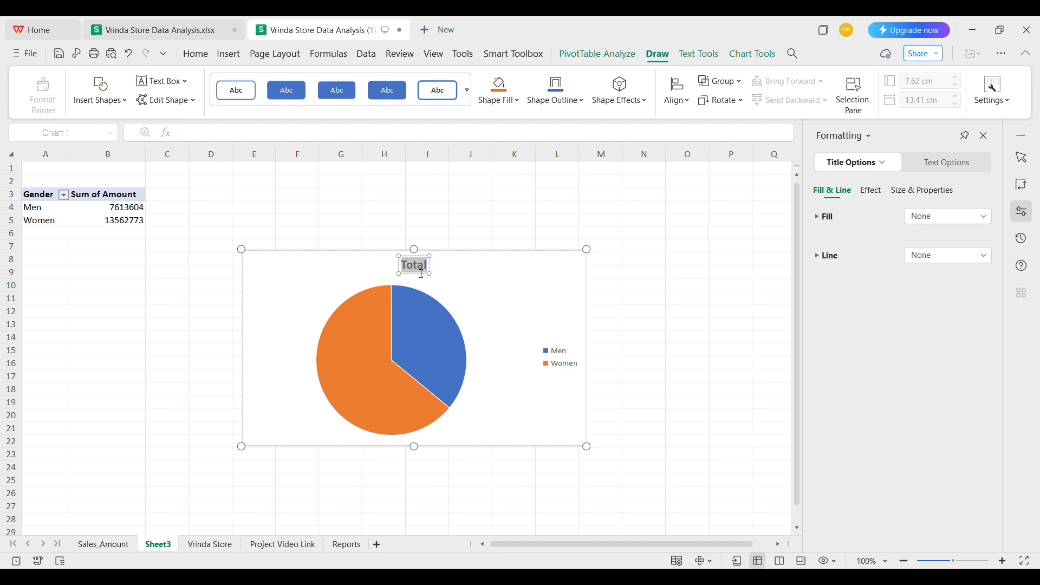
key(BackSpace)
text(Gender-)
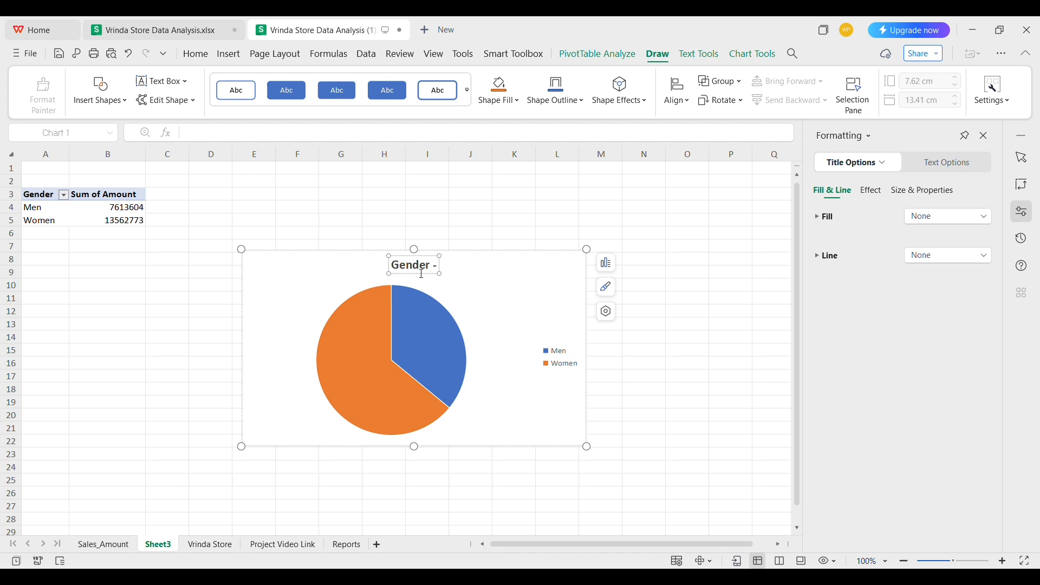
text(  Sales)
Add value data labels to the pie chart and move both labels outside their slices
click(409, 324)
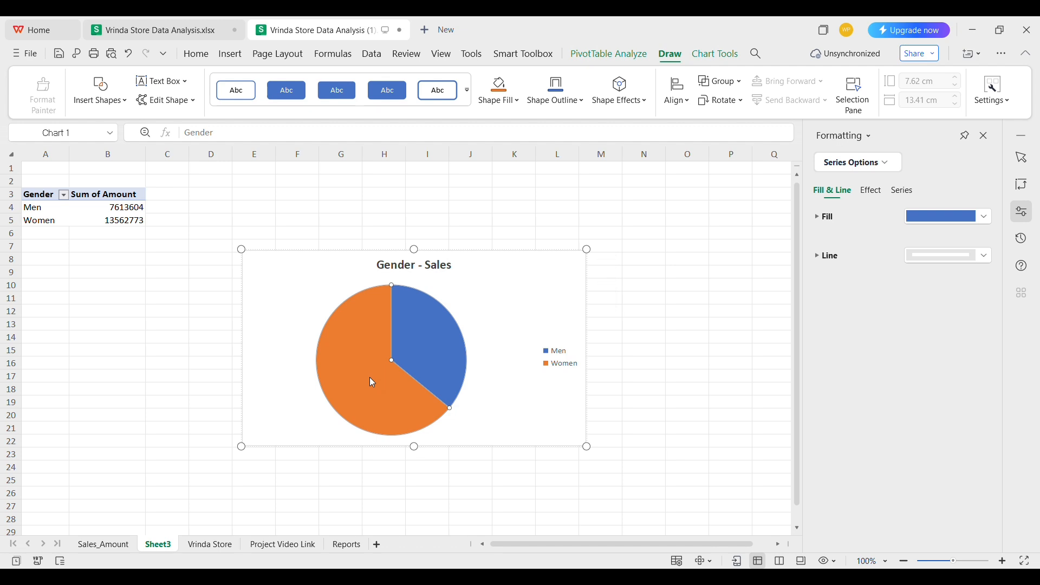
click(432, 314)
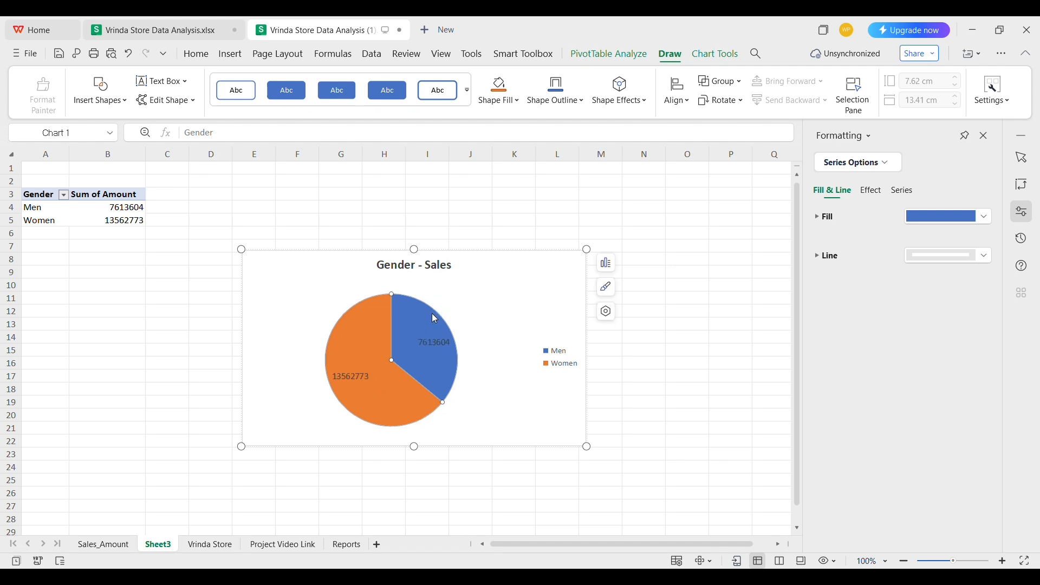
click(442, 349)
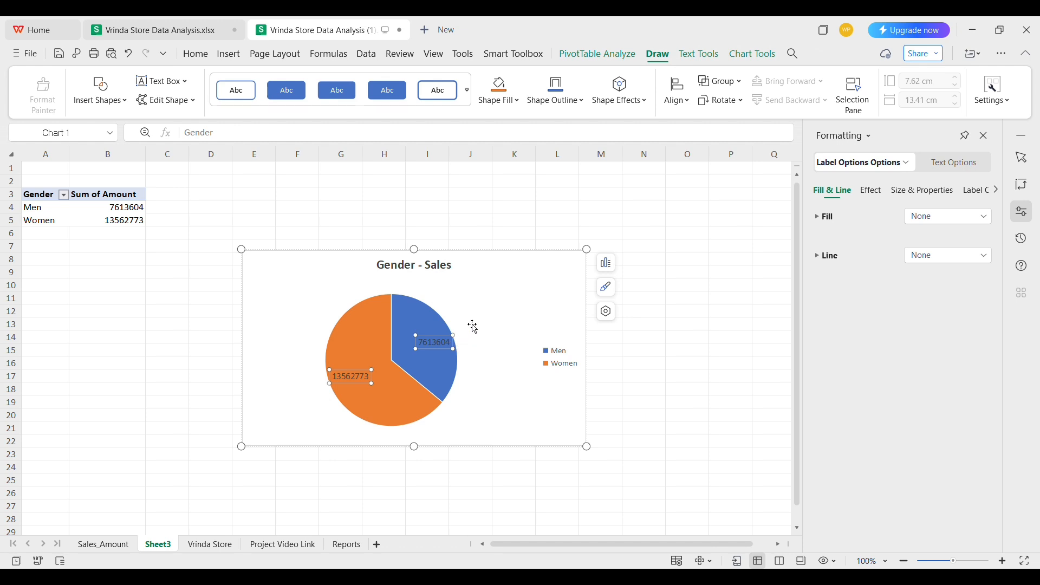
click(443, 349)
drag(443, 350, 481, 325)
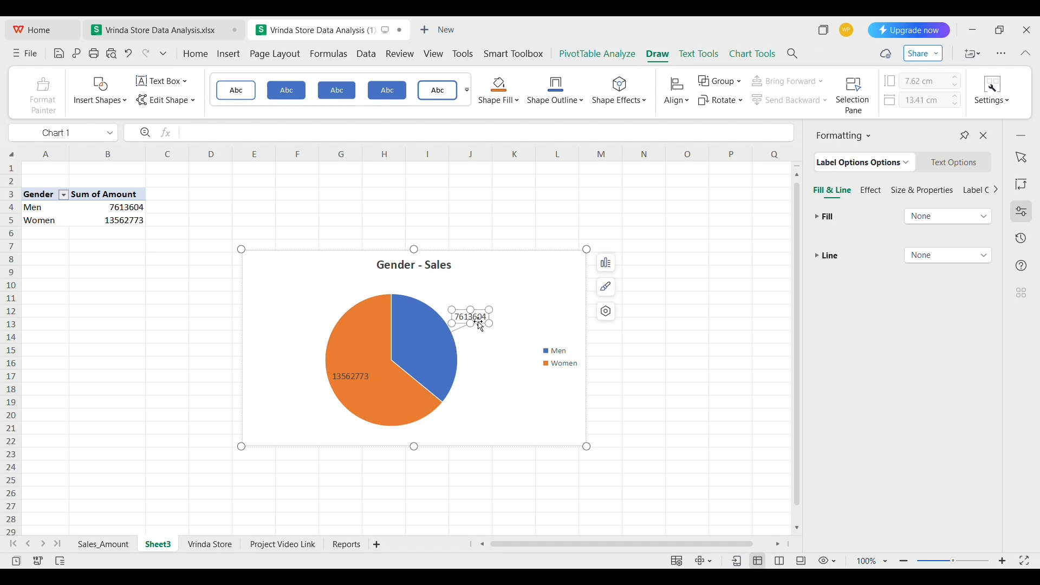
click(361, 383)
drag(356, 381, 324, 397)
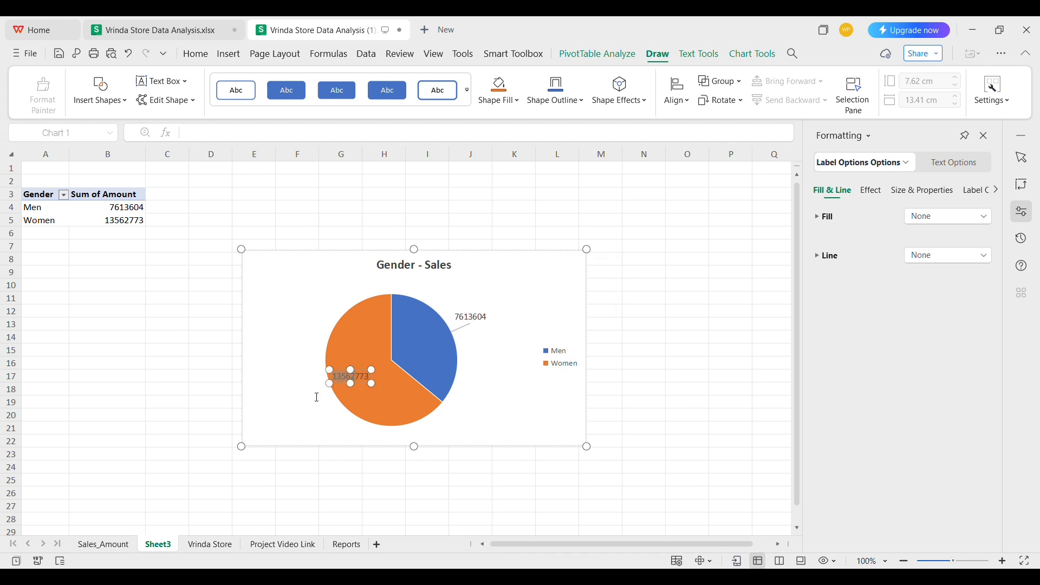
click(368, 322)
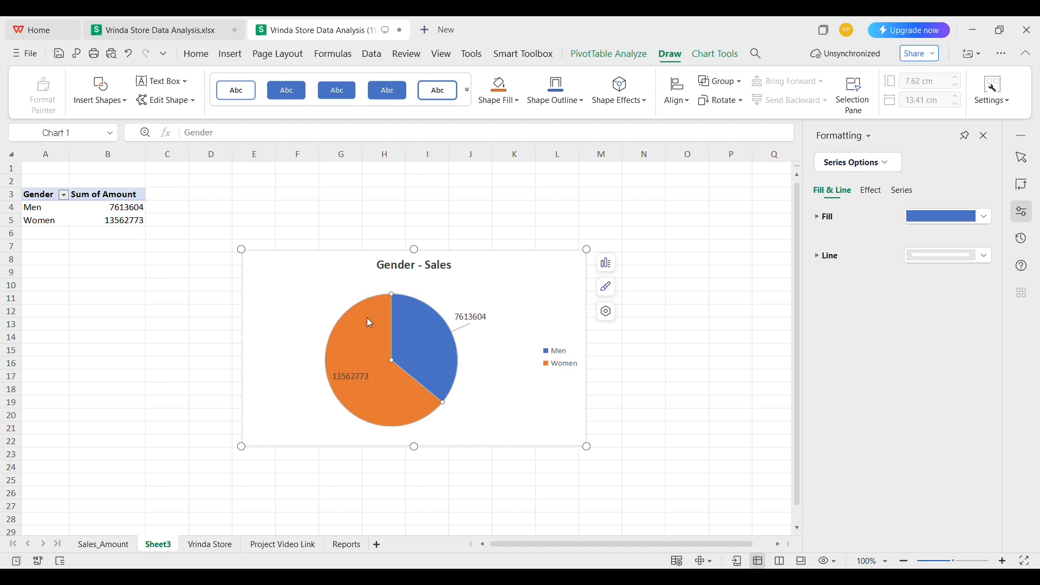
click(361, 379)
drag(361, 379, 313, 398)
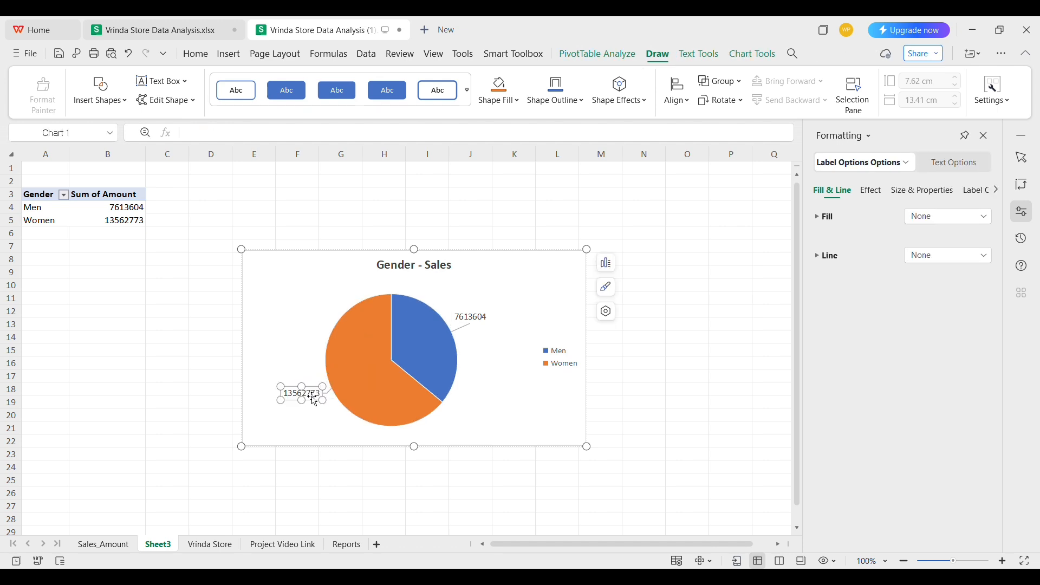
Add "Men" on its own line above the value in the blue slice's data label and make the label bold
click(475, 320)
click(477, 327)
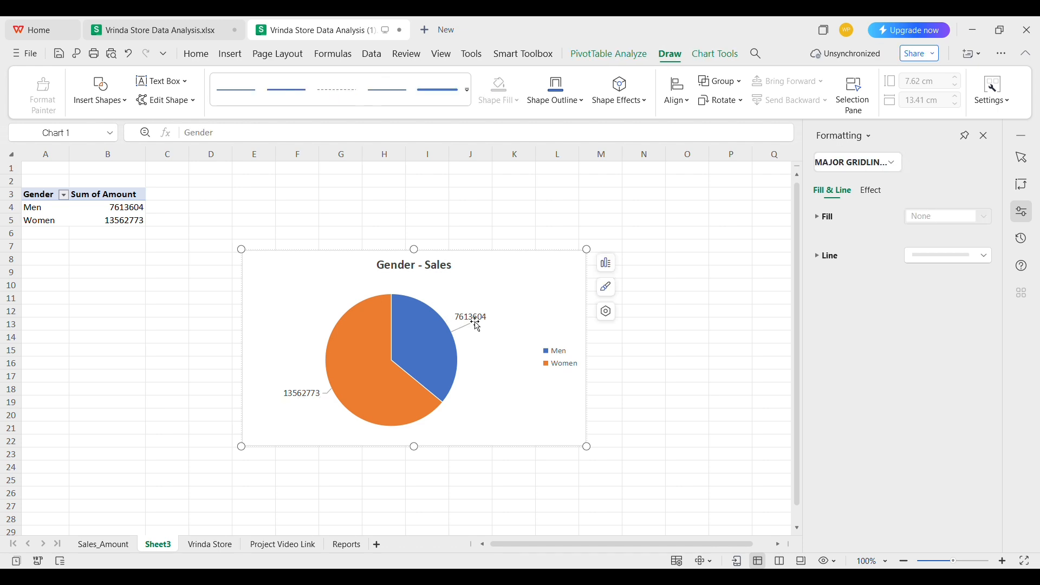
click(475, 320)
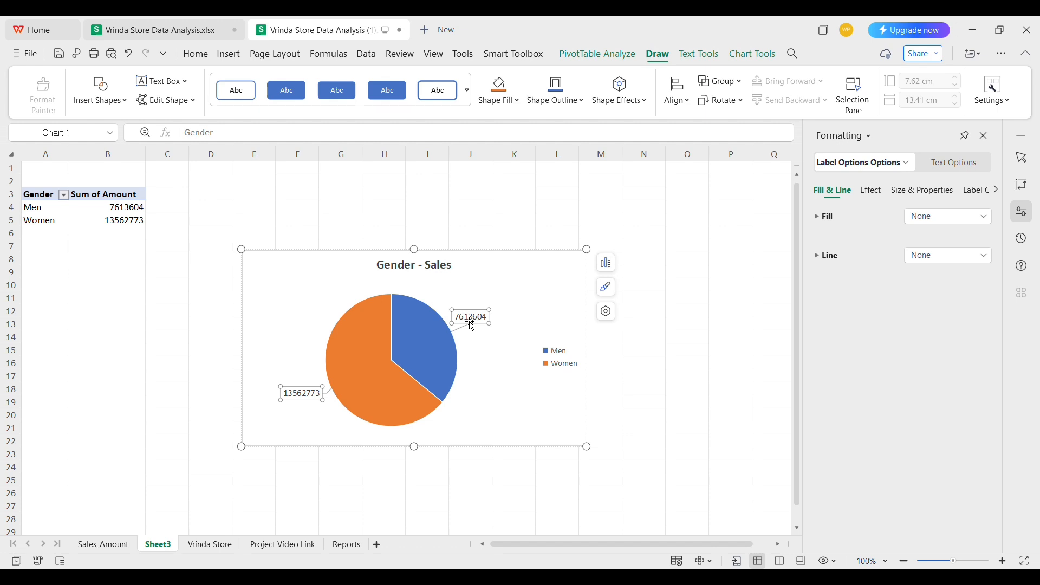
click(468, 322)
key(Up)
key(Up)
double_click(469, 322)
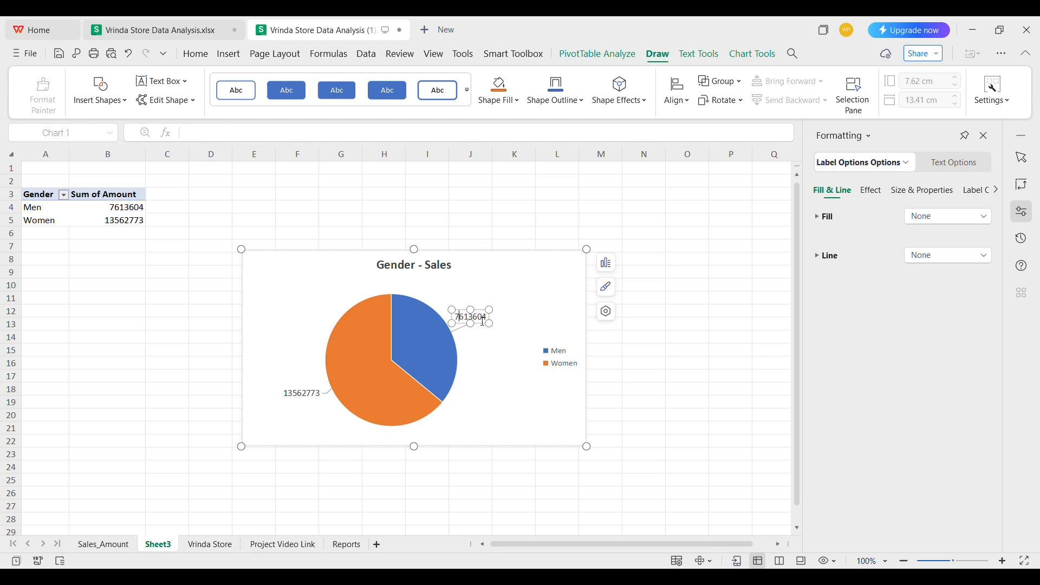
text(Men)
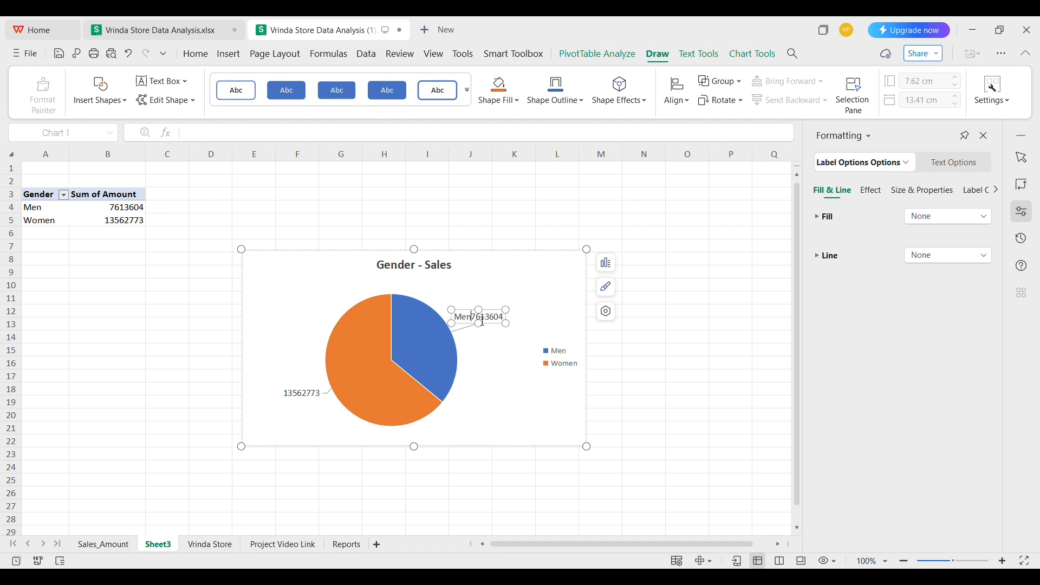
key(Return)
key(ctrl+a)
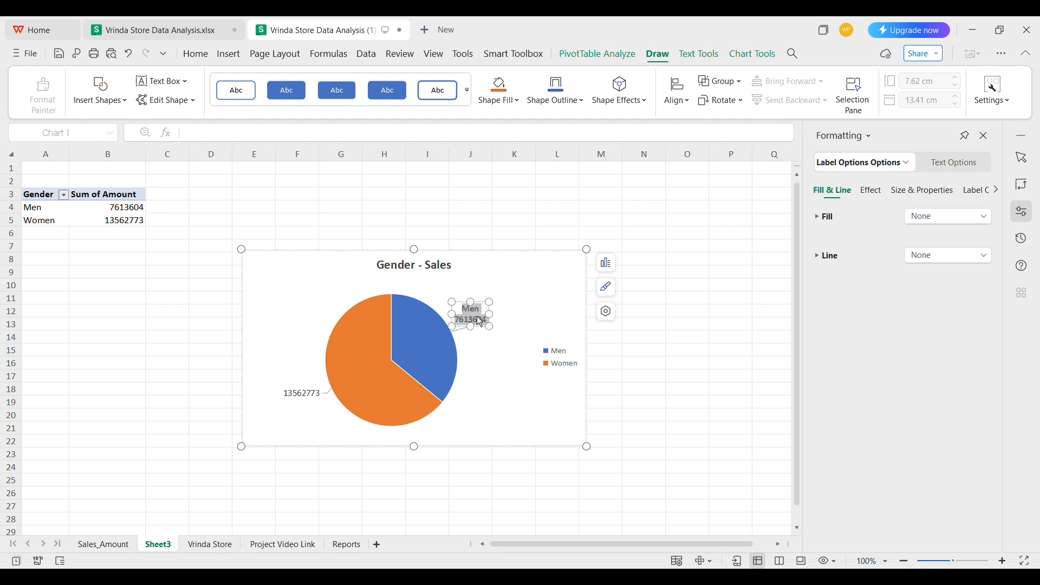
Add "Women" on its own line above the value in the orange slice's data label and make the label bold
click(304, 397)
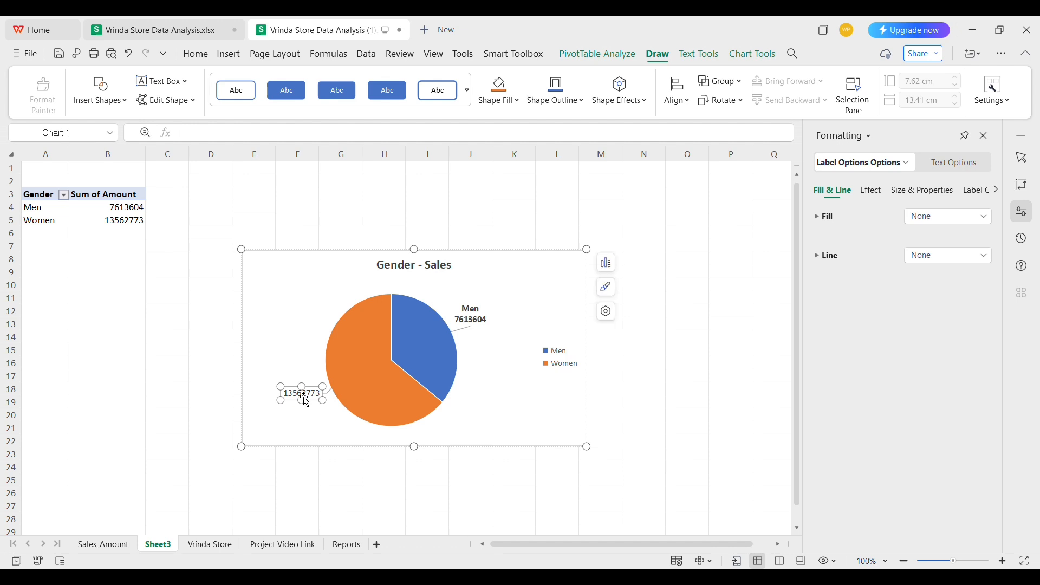
click(309, 397)
text(Women)
key(Return)
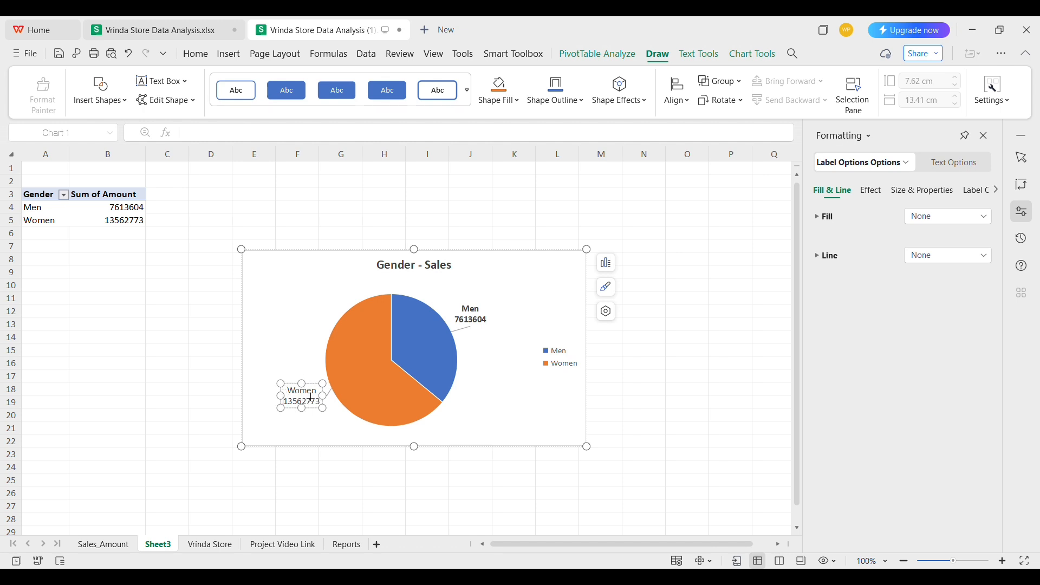
key(ctrl+a)
key(ctrl+b)
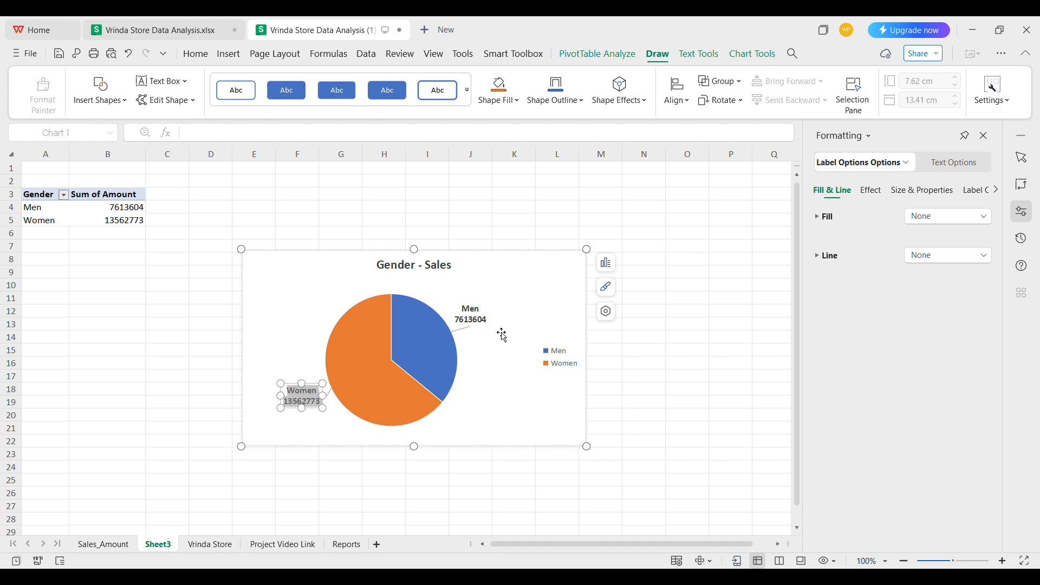
Move the pie chart's legend to the upper-right corner of the chart area
click(554, 354)
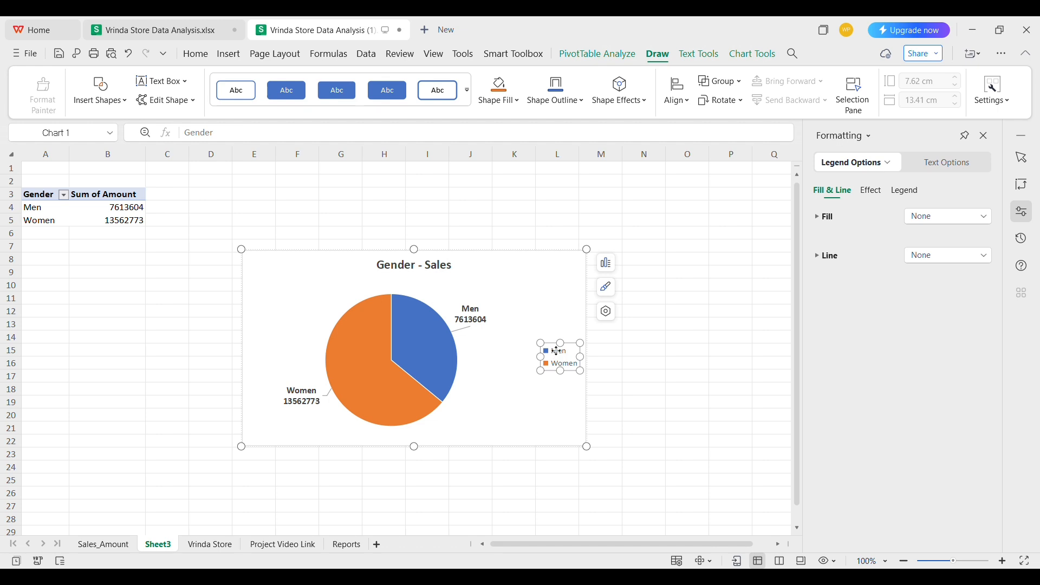
drag(557, 351, 553, 268)
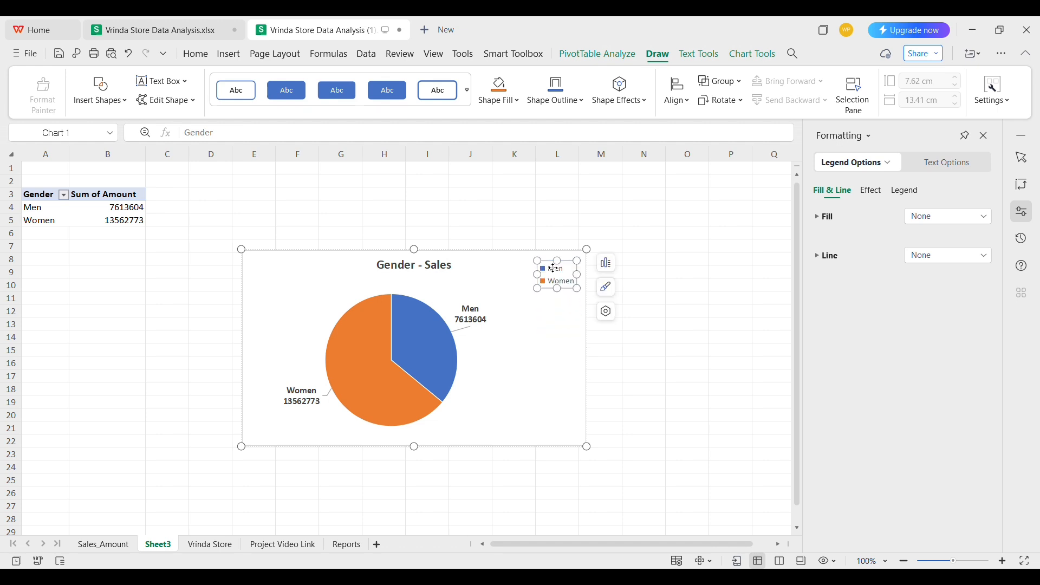
click(494, 399)
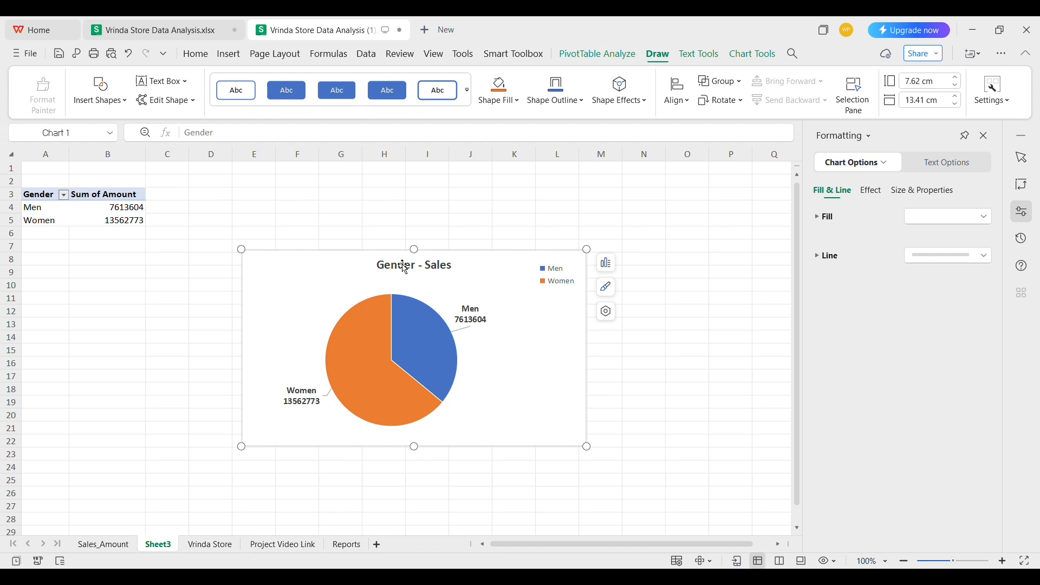
Copy the Gender - Sales pie chart and paste it on the Reports sheet at cell M4, beside the Sales - Month chart
click(400, 265)
click(349, 264)
click(341, 544)
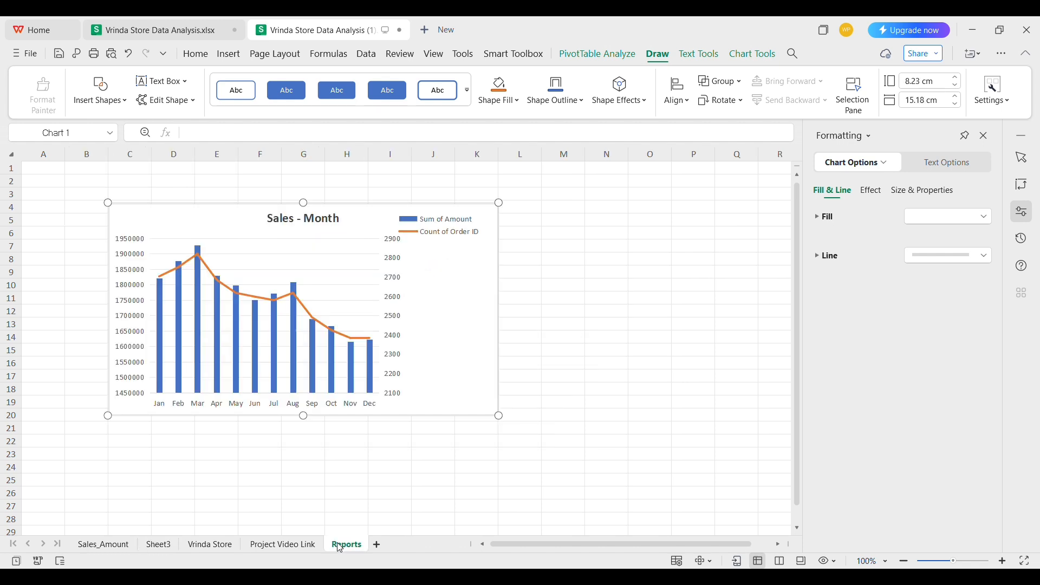
click(564, 210)
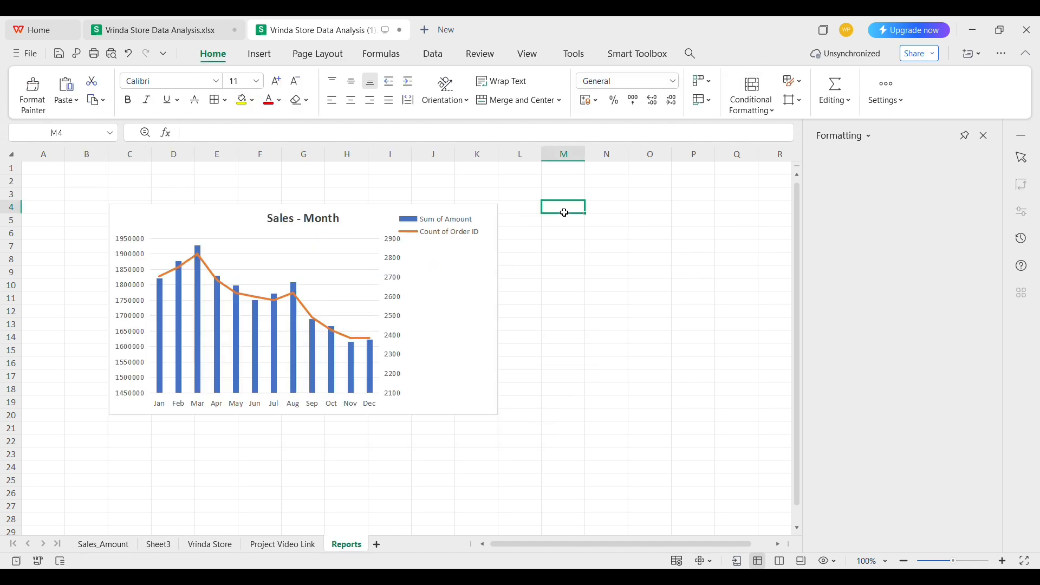
key(ctrl+v)
scroll(597, 290, left, 7)
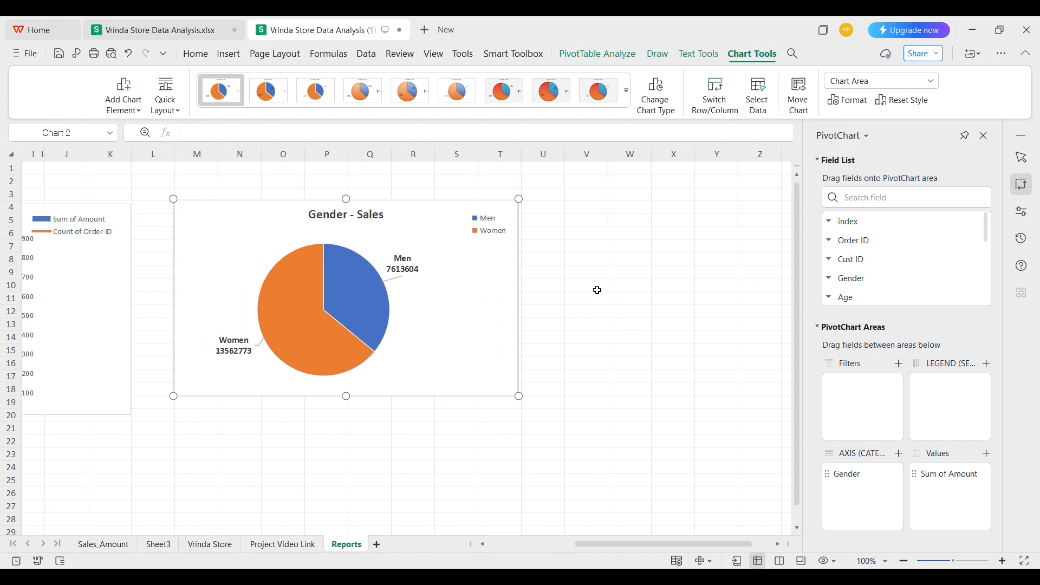
scroll(599, 292, left, 1)
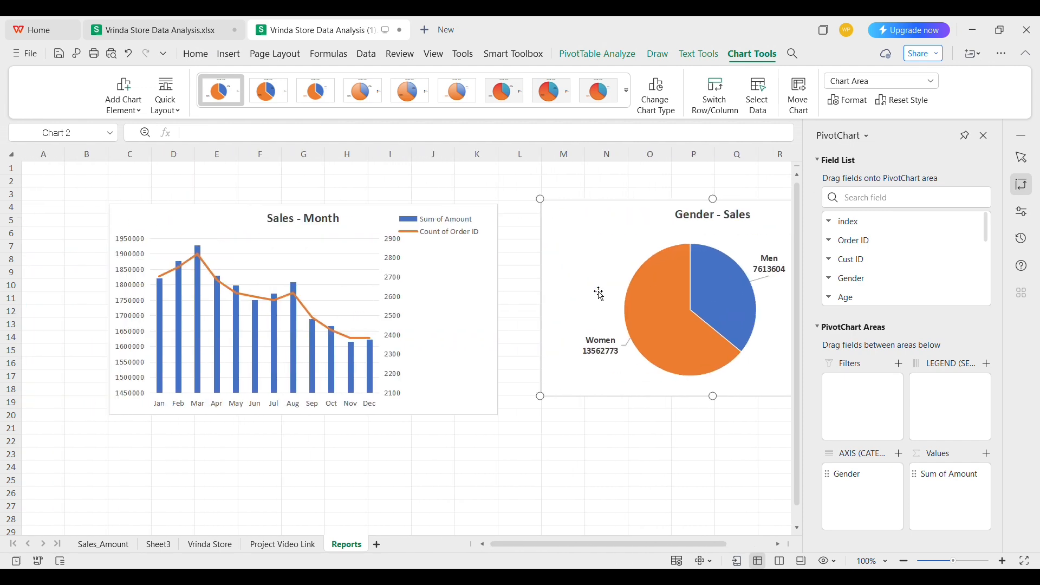
scroll(599, 293, right, 10)
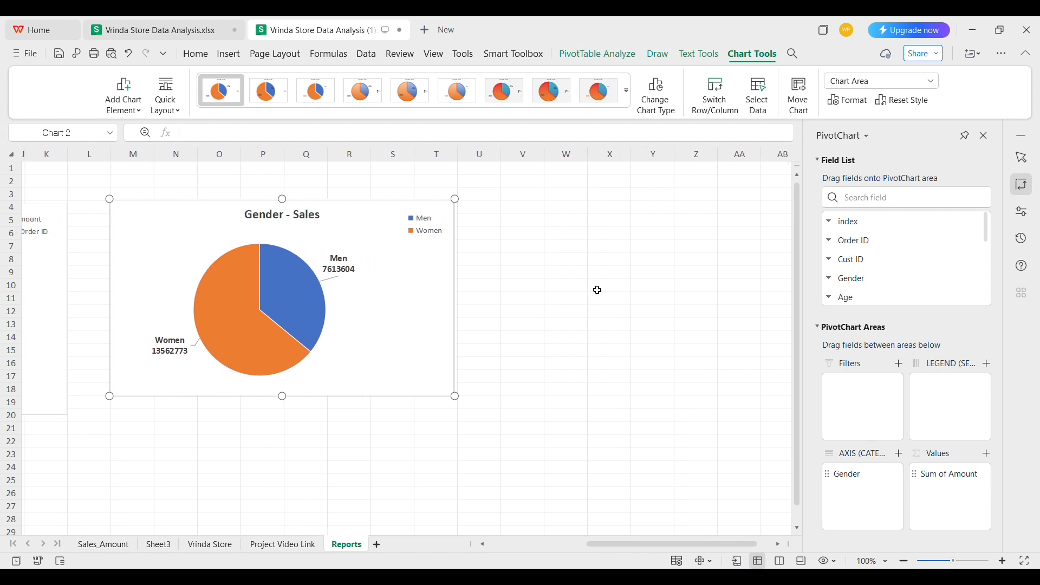
scroll(413, 307, left, 10)
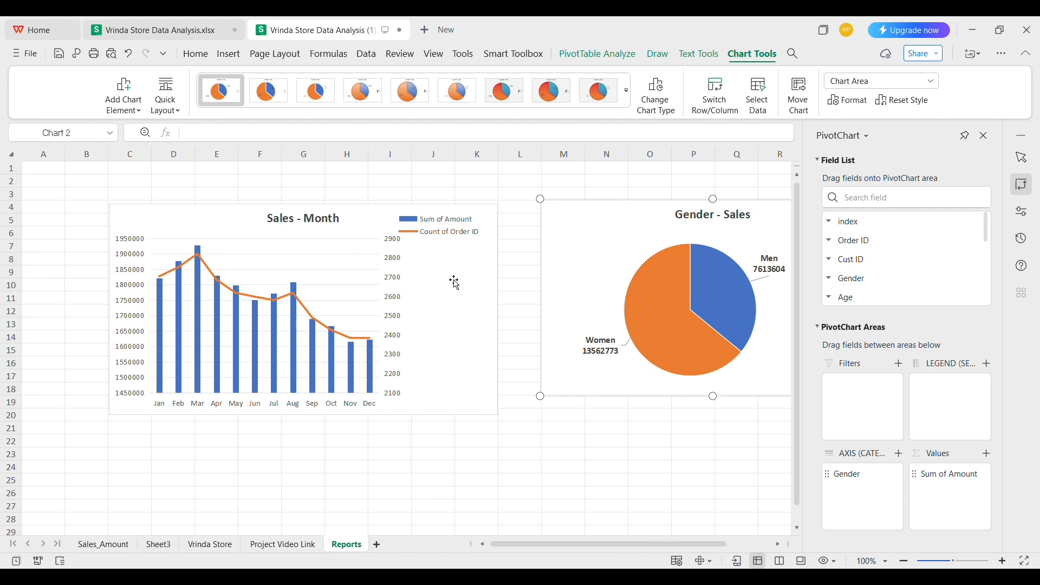
scroll(455, 281, right, 9)
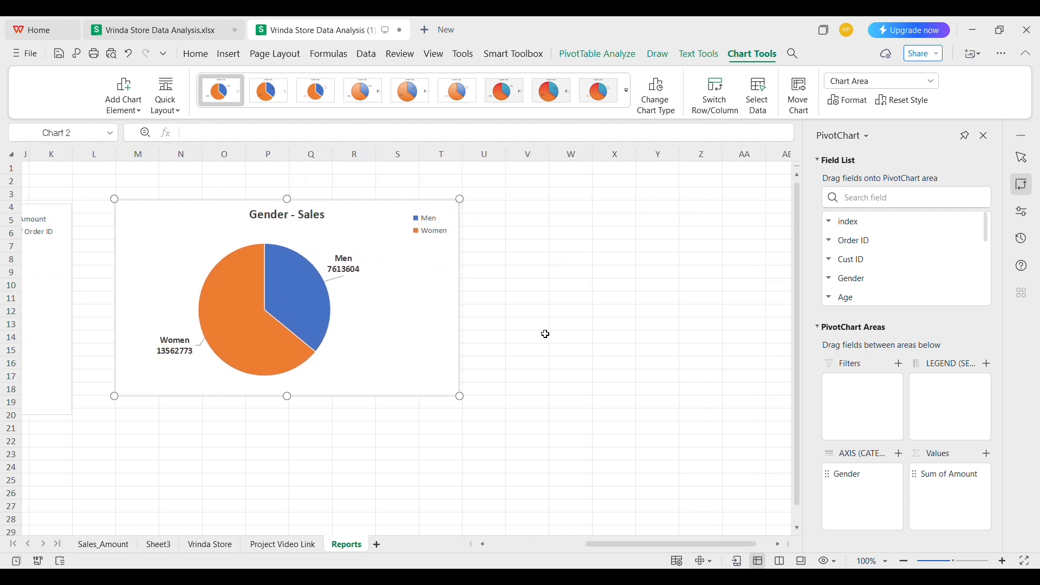
Rename Sheet3, which holds the gender PivotTable and pie chart, as "Gender"
scroll(539, 342, left, 9)
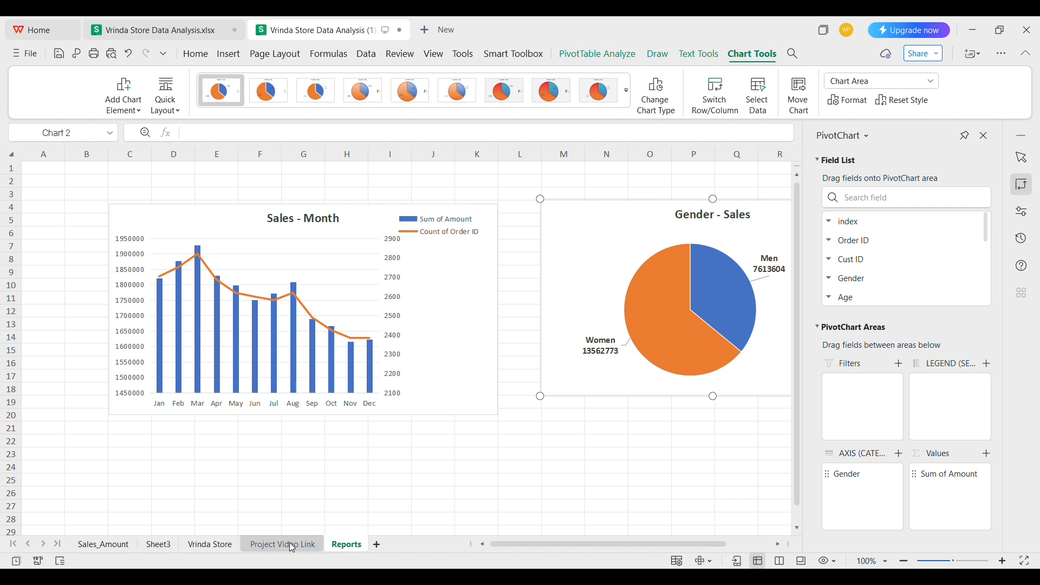
click(159, 545)
double_click(160, 545)
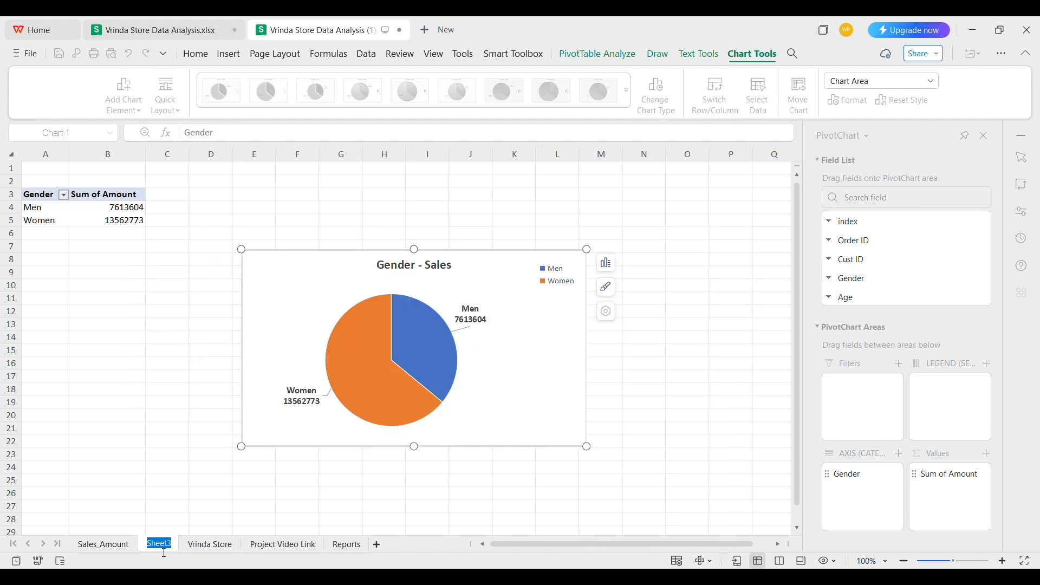
text(Gender)
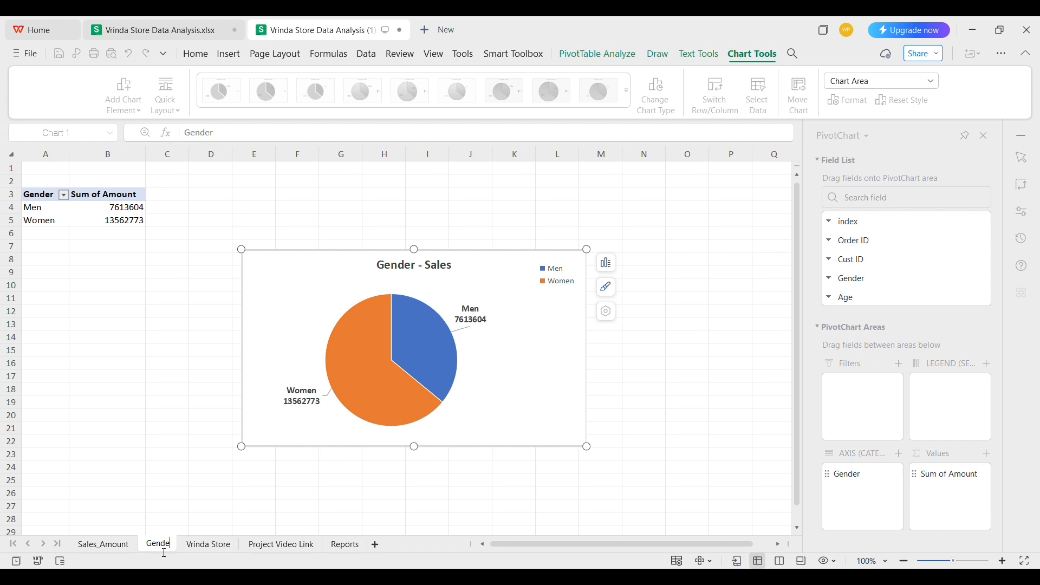
Create a new PivotTable on a new worksheet from the full Vrinda Store data table
click(216, 545)
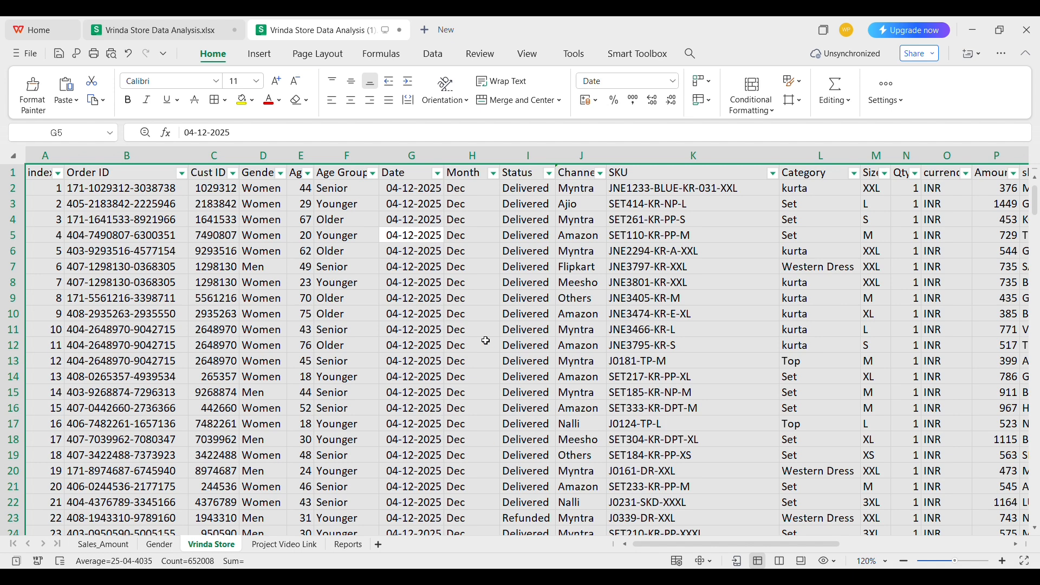
click(436, 54)
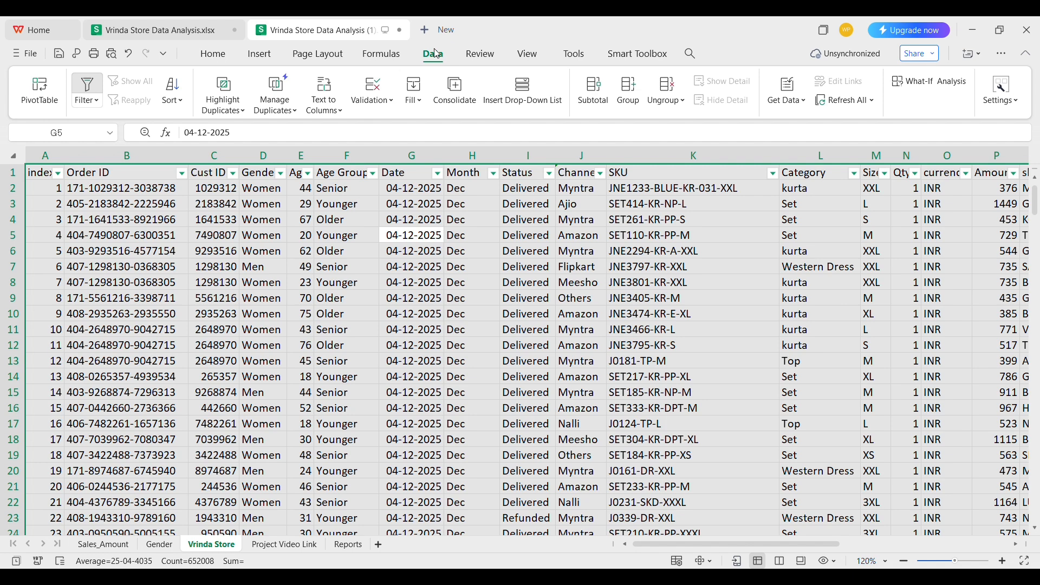
click(40, 91)
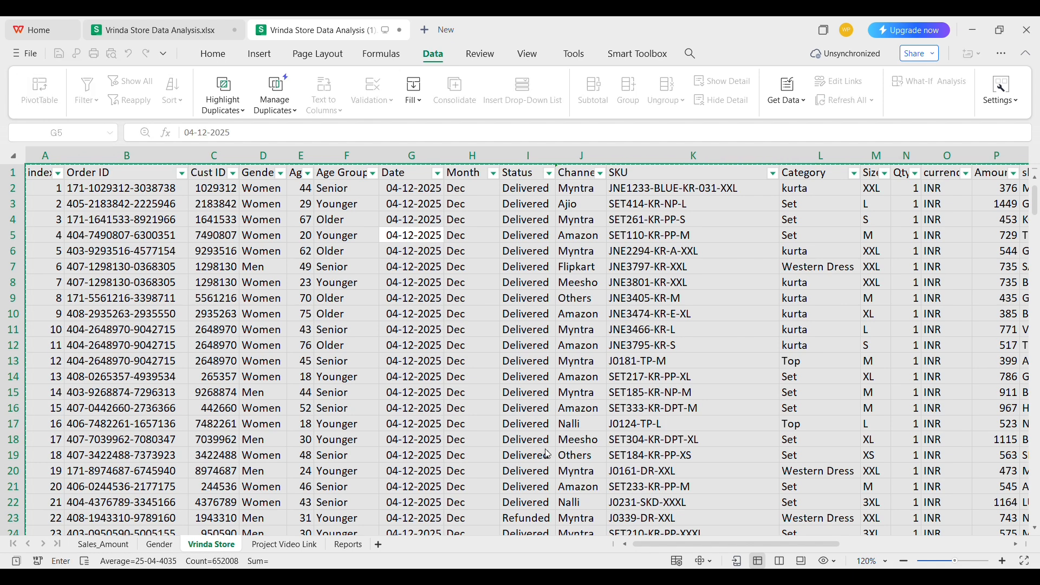
click(578, 473)
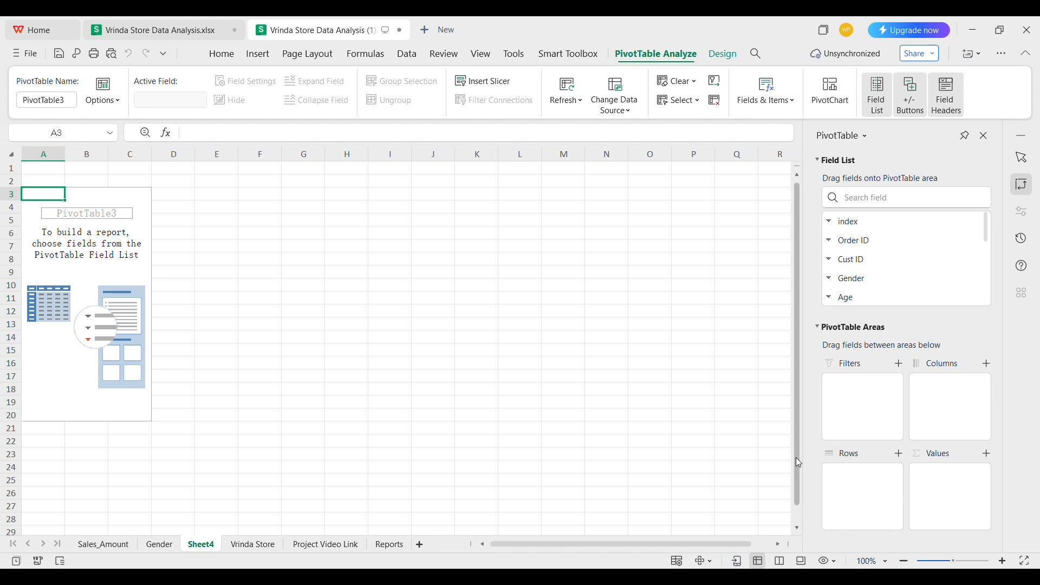
Find the Status field in the field list and place it in the PivotTable's Rows area
click(866, 206)
text(orde)
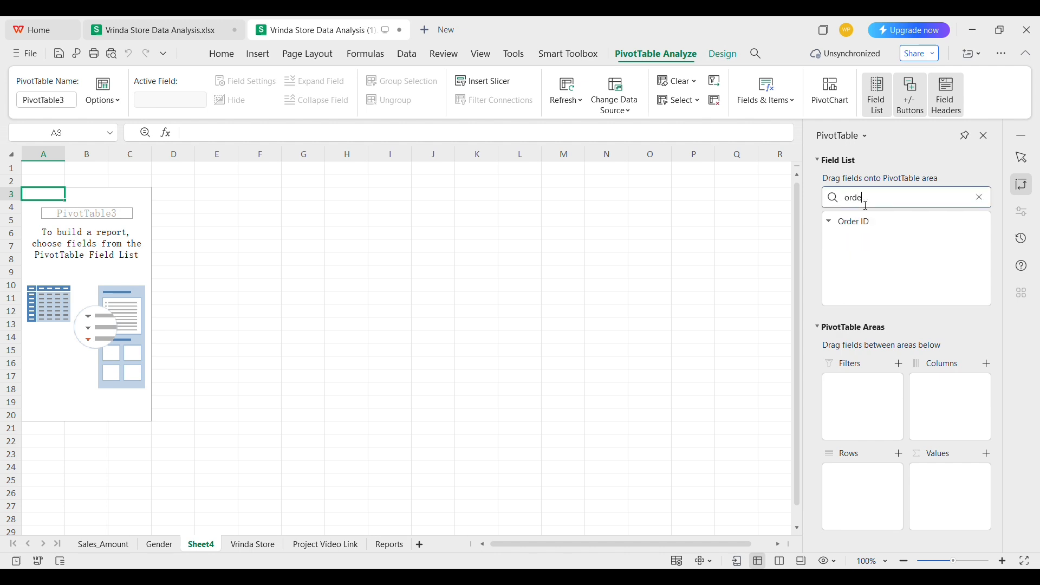
key(BackSpace)
key(BackSpace)
key(BackSpace)
key(BackSpace)
text(st)
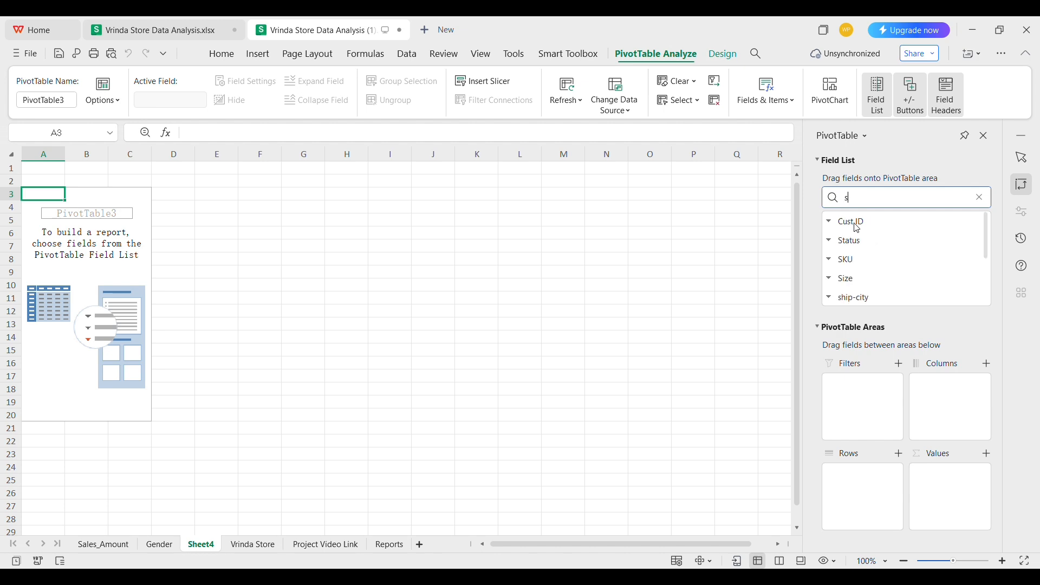
click(857, 242)
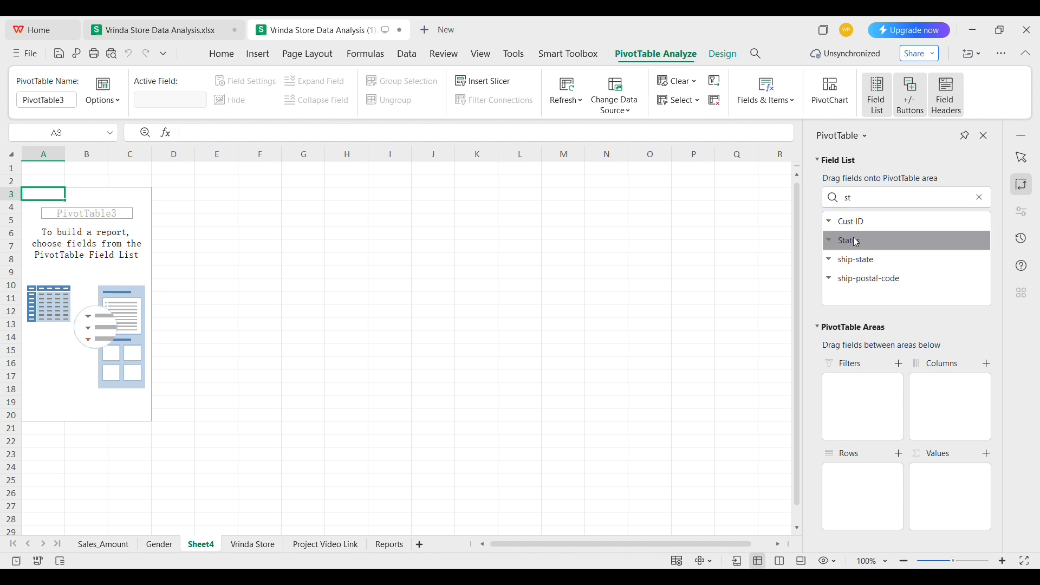
drag(856, 242, 864, 476)
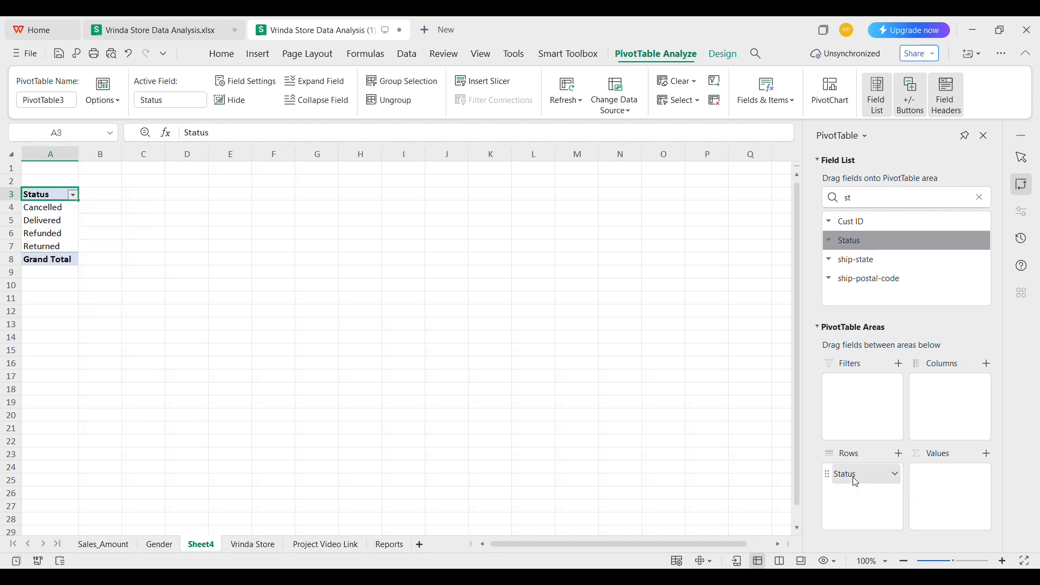
Add Order ID to the Values area as a count and show the counts as percentages of the total
double_click(868, 199)
text(o)
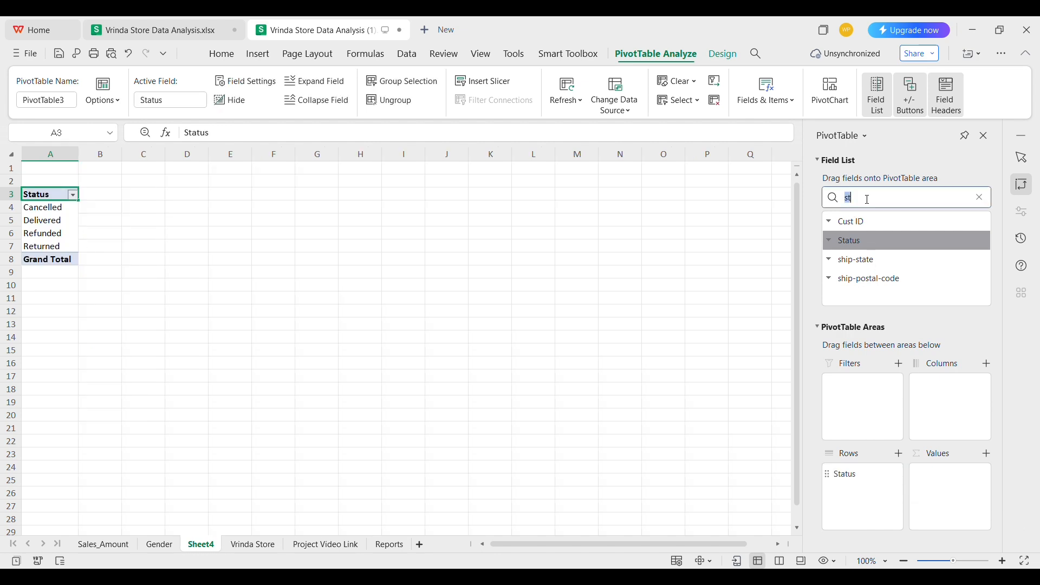
text(r)
drag(866, 224, 950, 486)
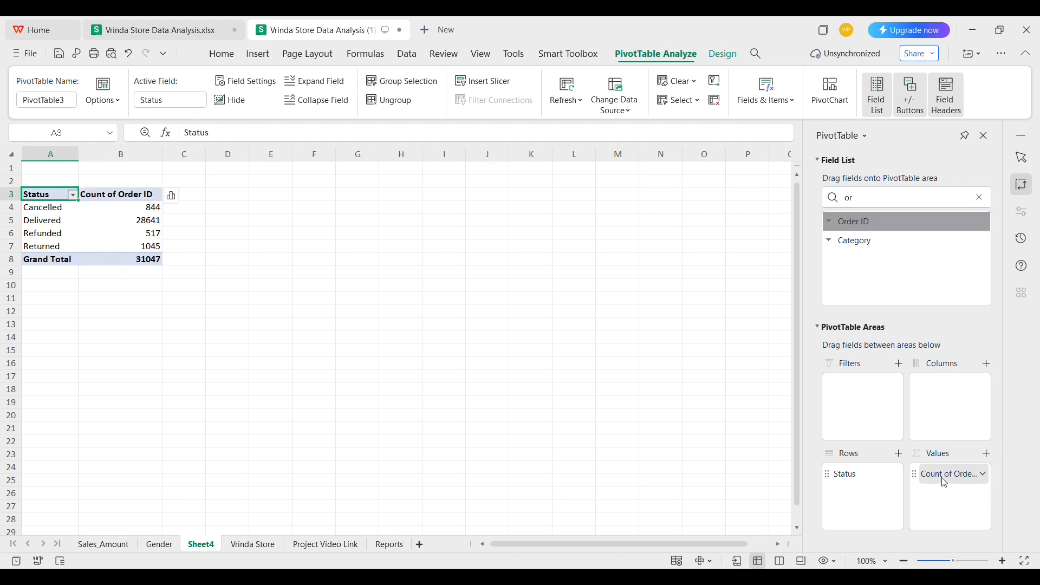
click(147, 225)
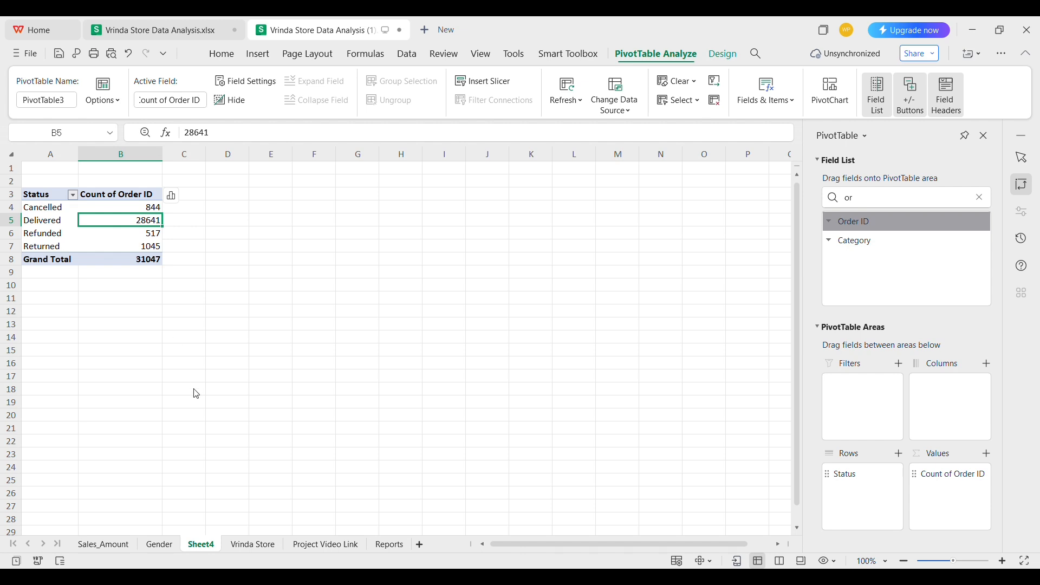
click(362, 212)
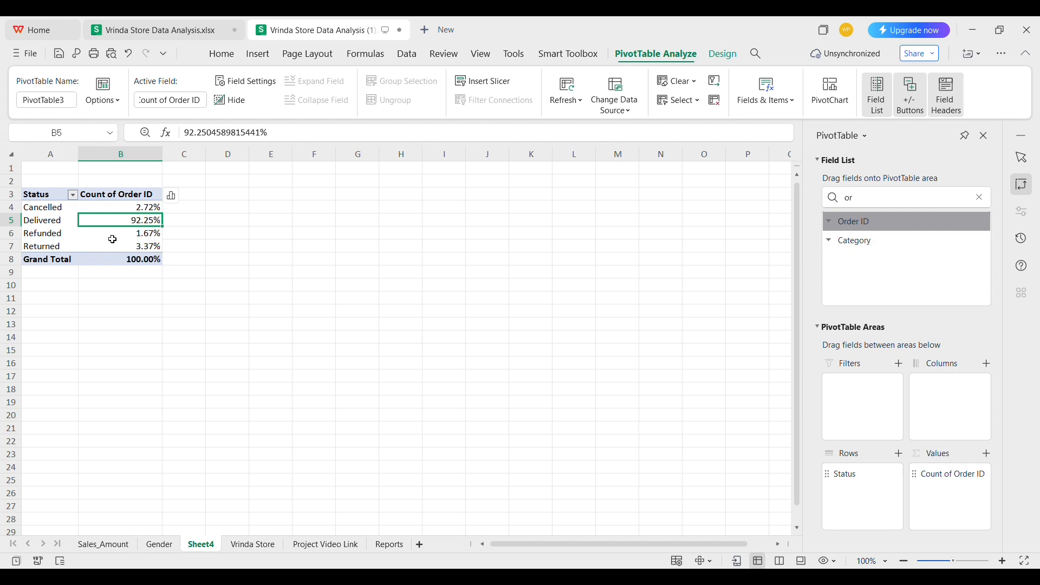
Turn off grand totals for the order status PivotTable
key(ctrl+a)
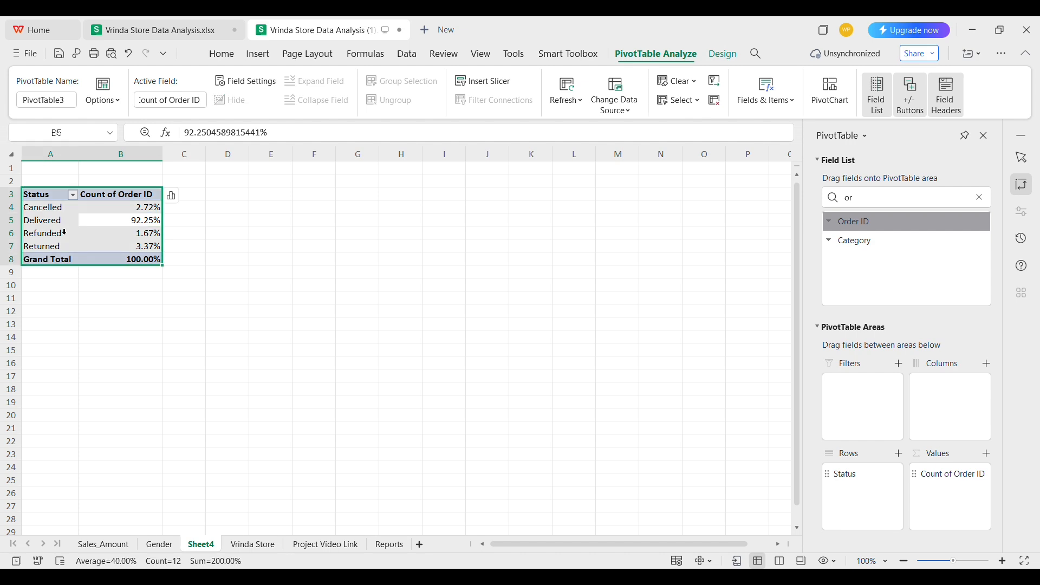
click(723, 54)
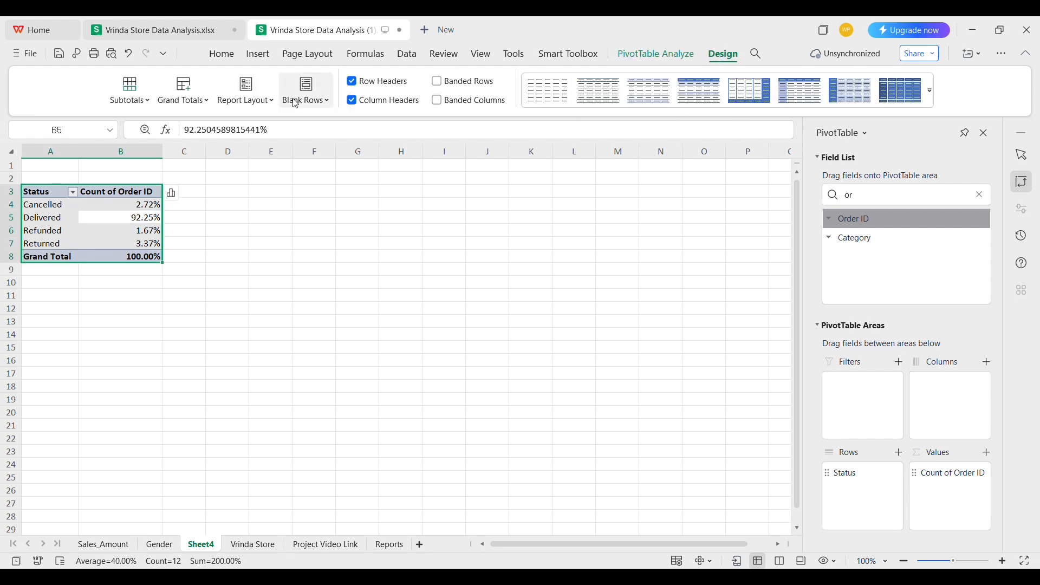
click(188, 100)
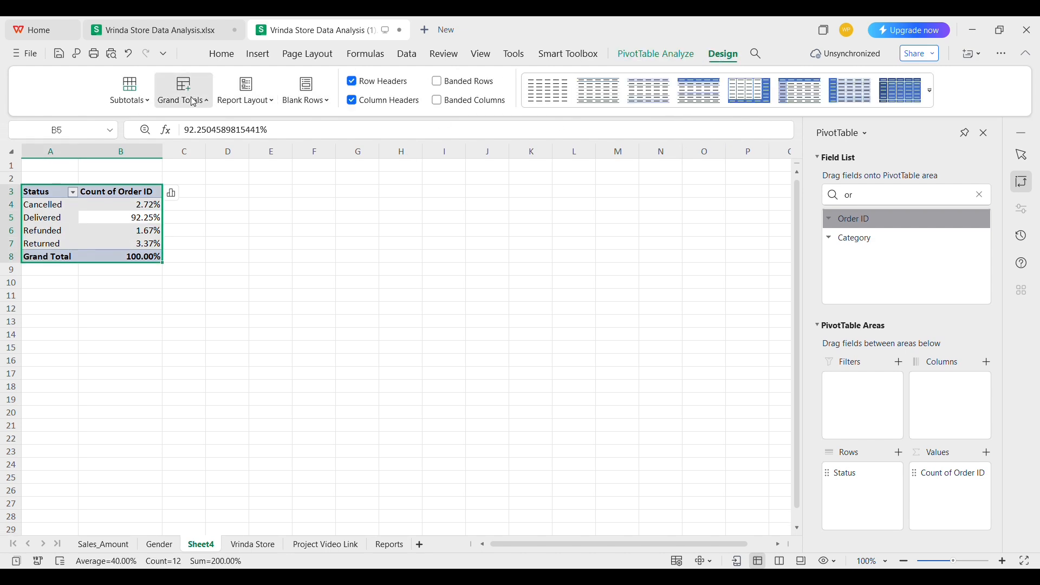
click(222, 161)
click(174, 220)
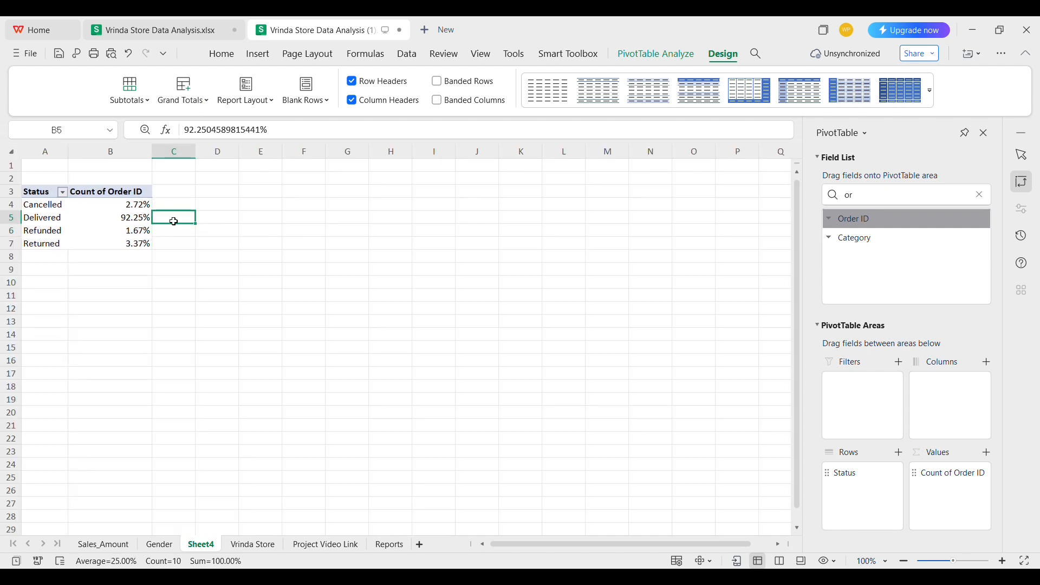
Insert a pie PivotChart from the order status PivotTable
click(70, 215)
click(60, 216)
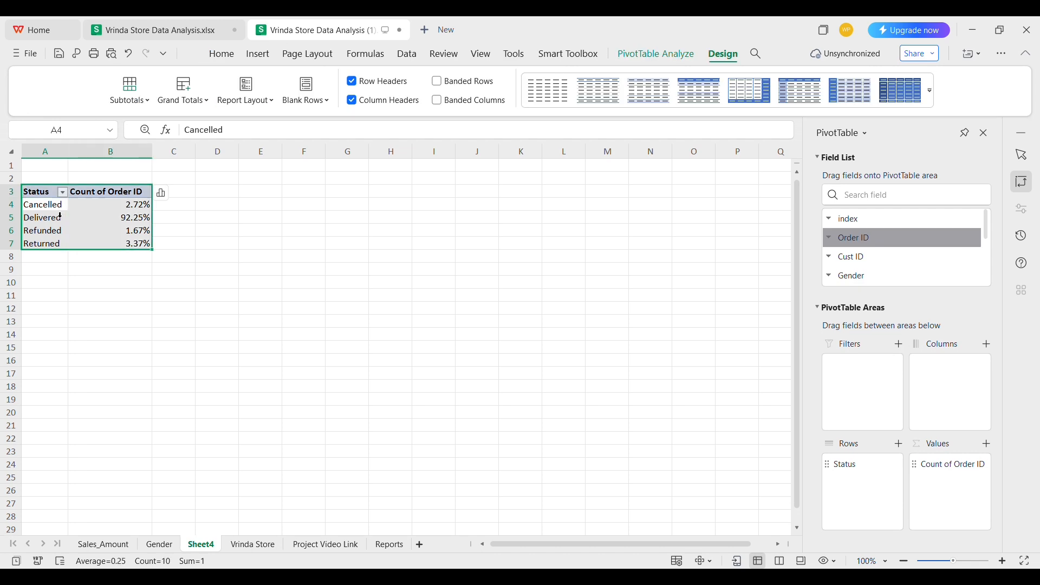
click(646, 56)
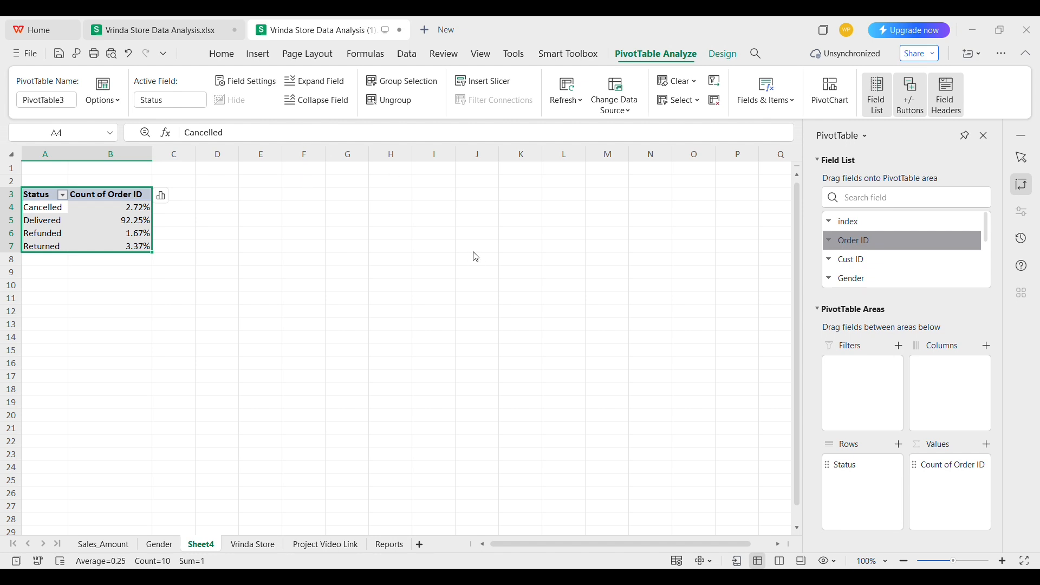
click(467, 266)
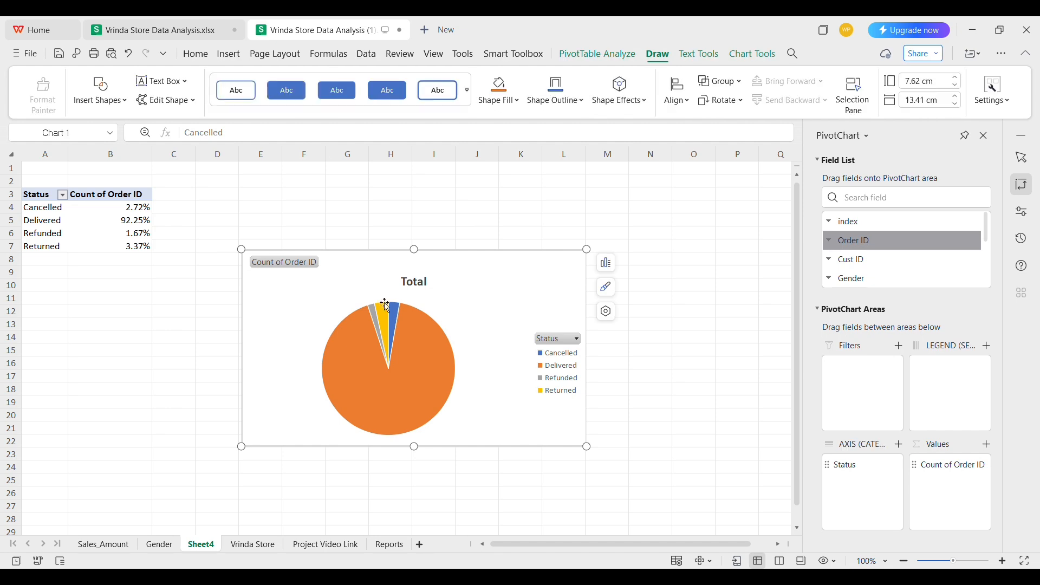
Hide the field buttons on the pie chart and change its title to "Order Status"
click(298, 264)
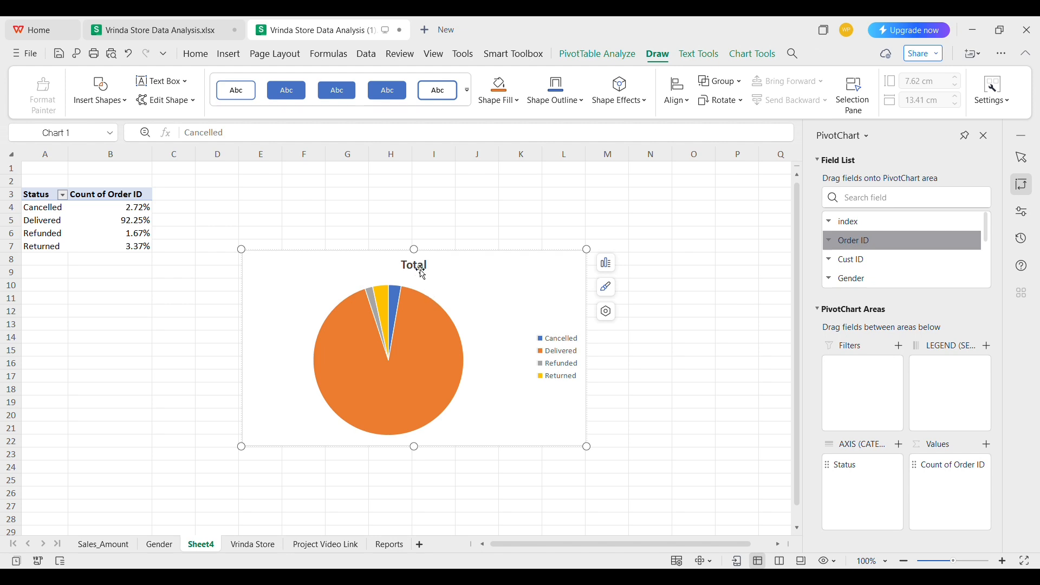
click(420, 267)
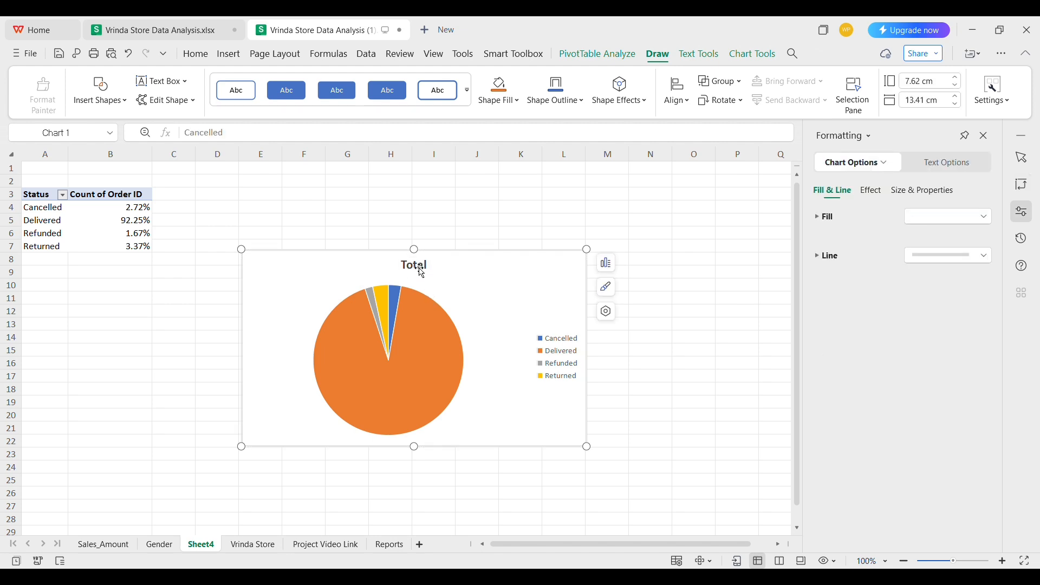
double_click(417, 274)
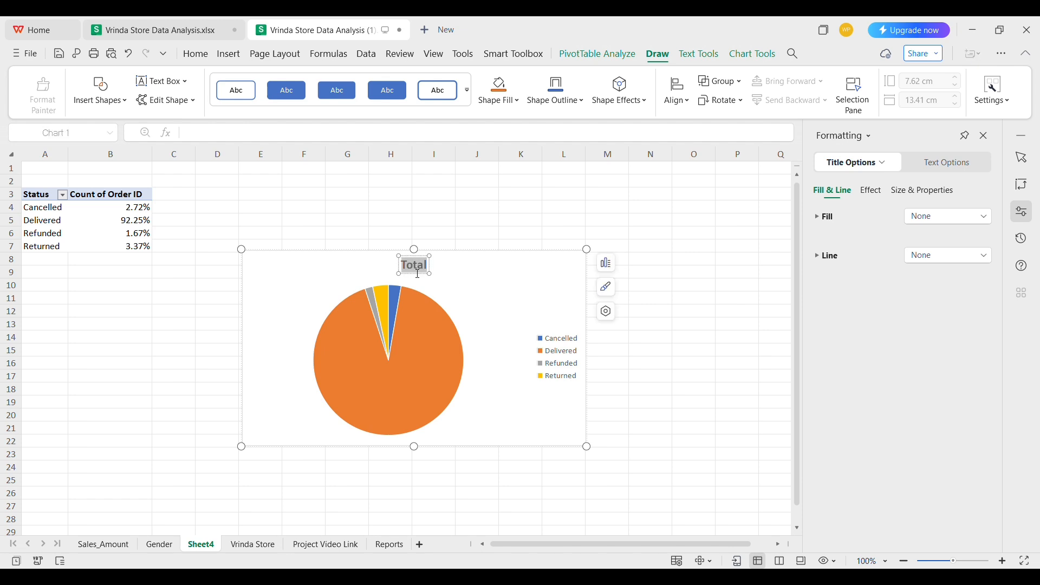
text(Order Status)
Add data labels to the pie and move the overlapping Cancelled, Refunded and Returned labels apart above their slices
click(422, 327)
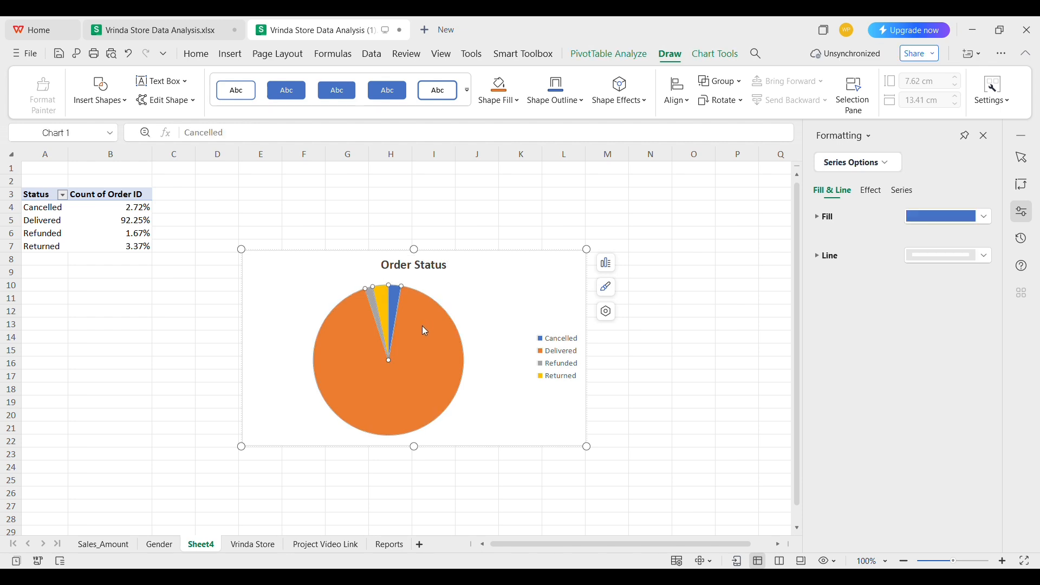
click(478, 266)
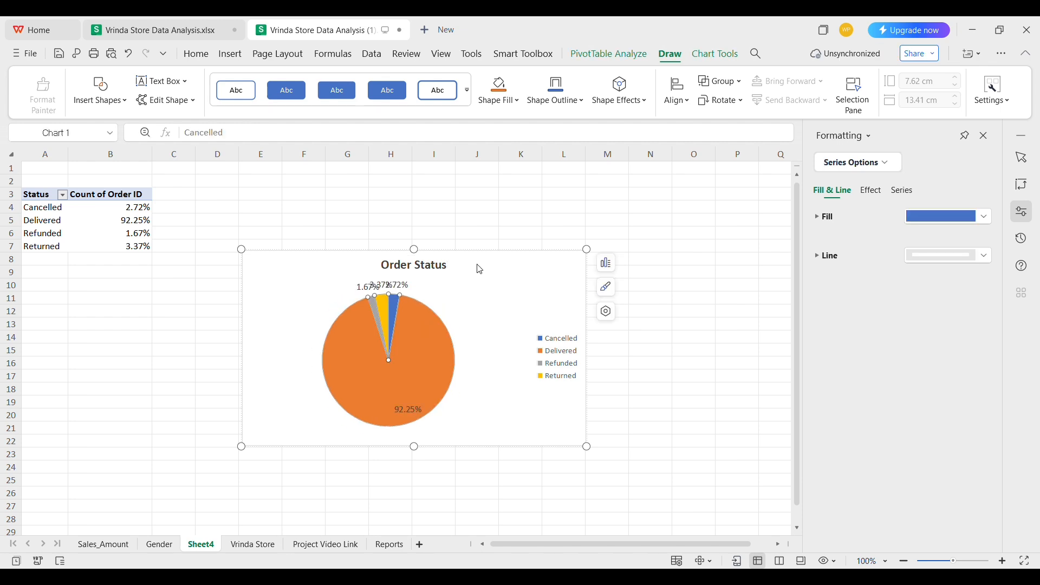
click(411, 414)
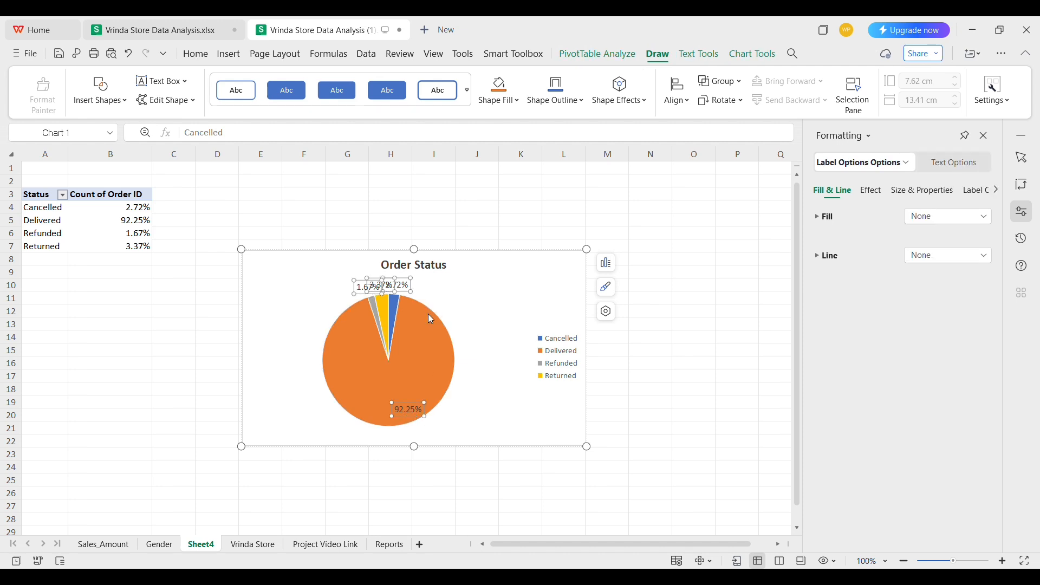
drag(408, 289, 447, 293)
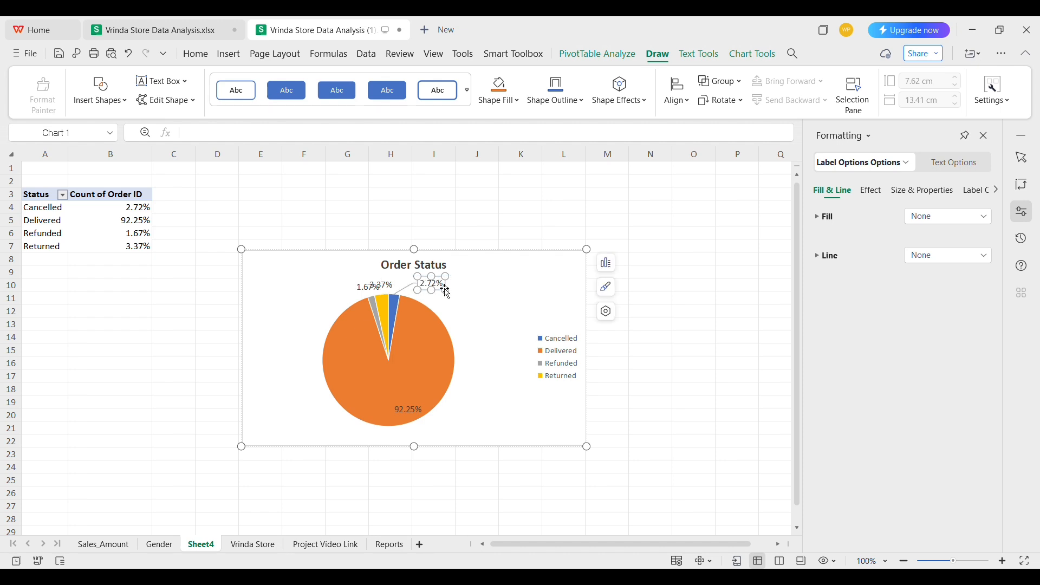
drag(380, 288, 351, 305)
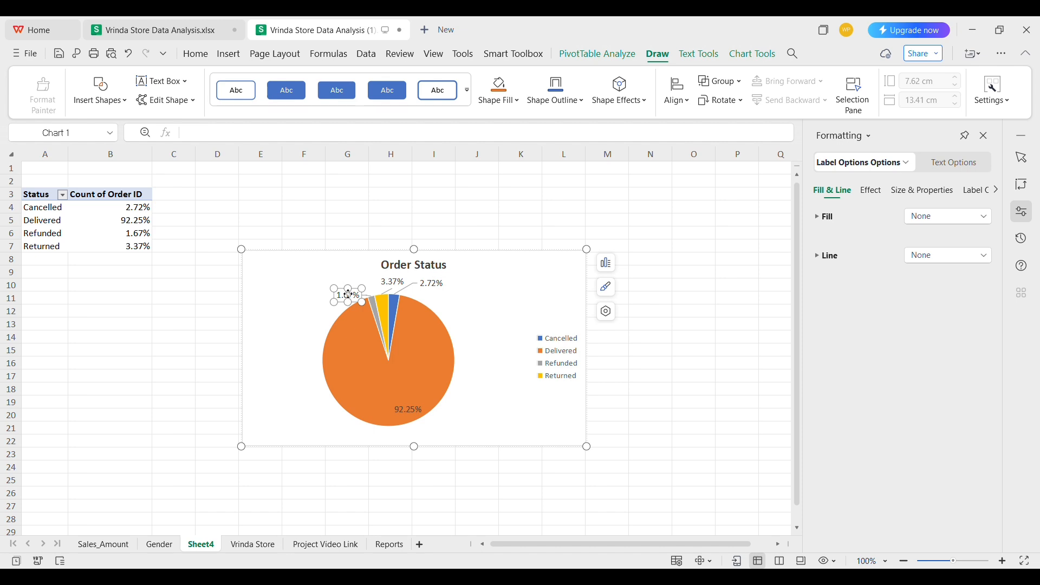
drag(348, 294, 378, 286)
click(391, 283)
click(497, 355)
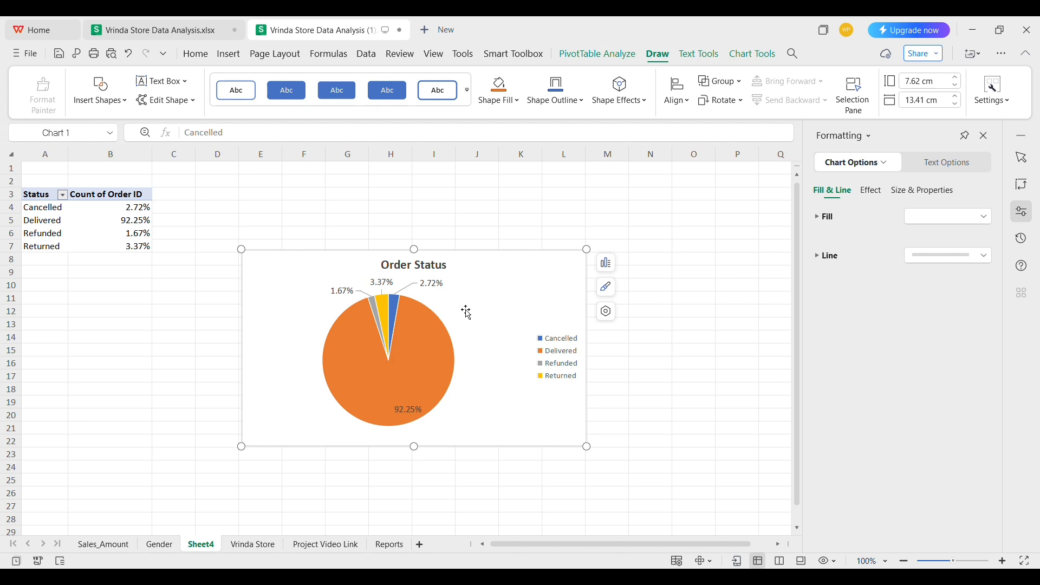
Copy the Order Status pie chart and paste it on the Reports sheet at cell V4, beside the Gender - Sales chart
click(386, 553)
scroll(615, 348, right, 6)
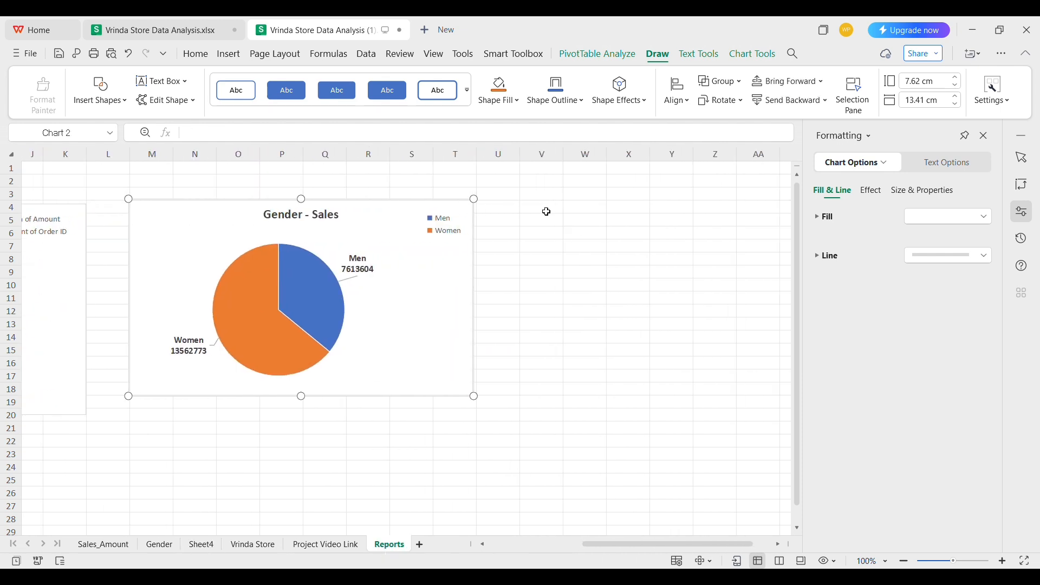
click(546, 211)
key(ctrl+v)
scroll(535, 301, right, 3)
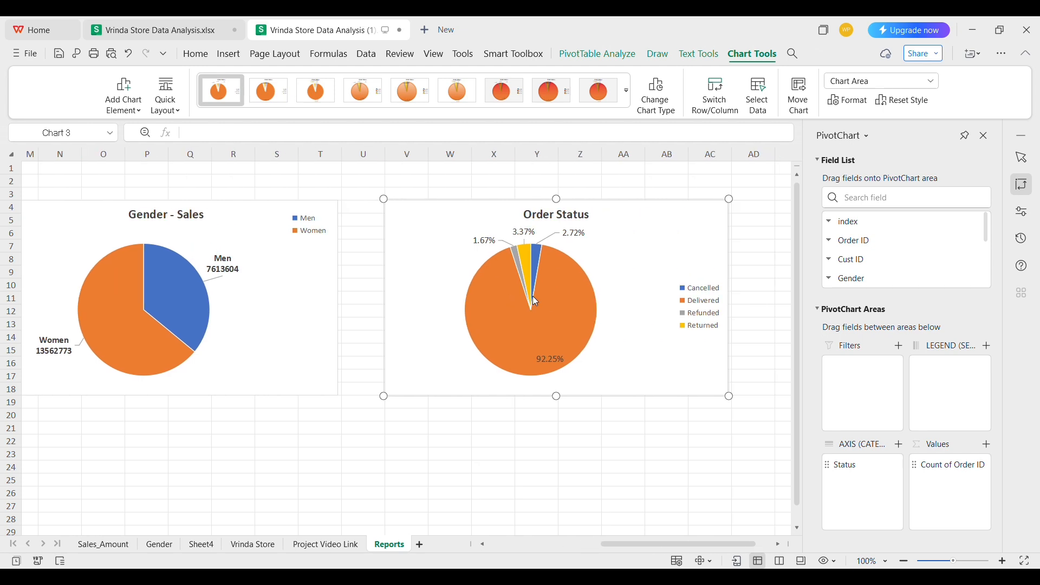
scroll(536, 302, left, 6)
scroll(630, 361, right, 8)
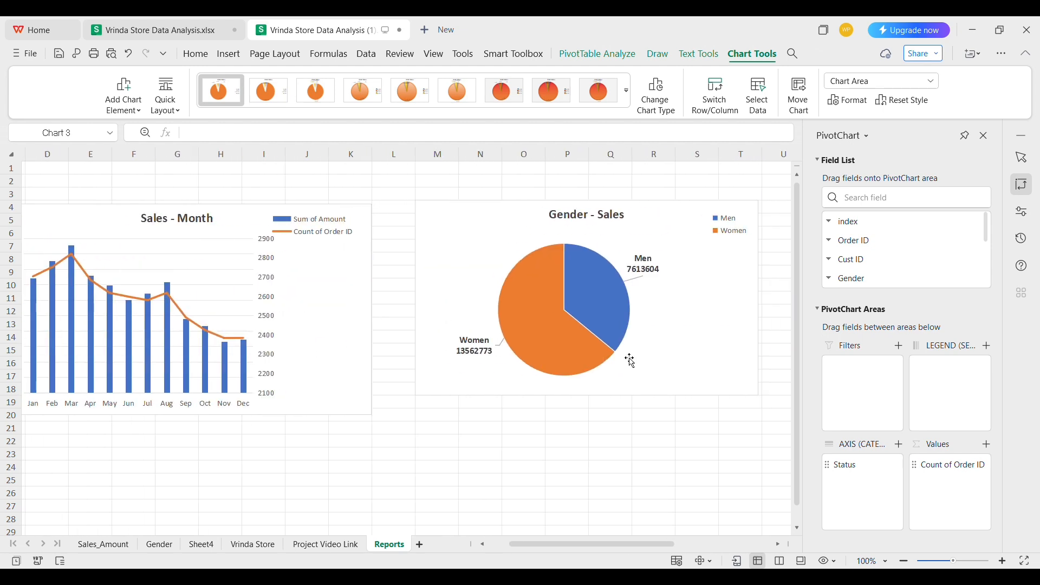
scroll(629, 360, left, 8)
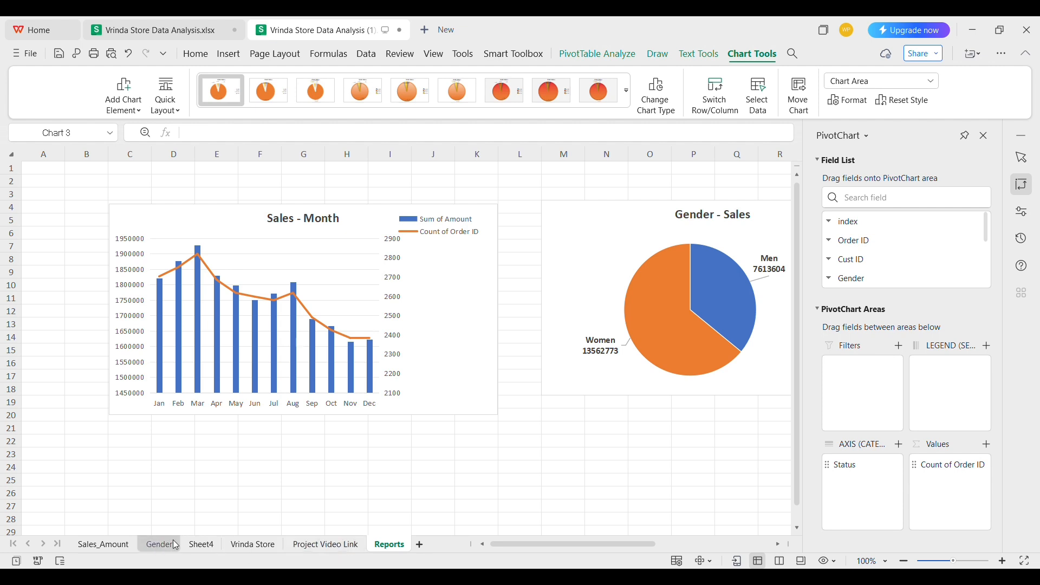
Rename Sheet4, which holds the order status PivotTable, as "Order Status"
click(201, 546)
double_click(204, 546)
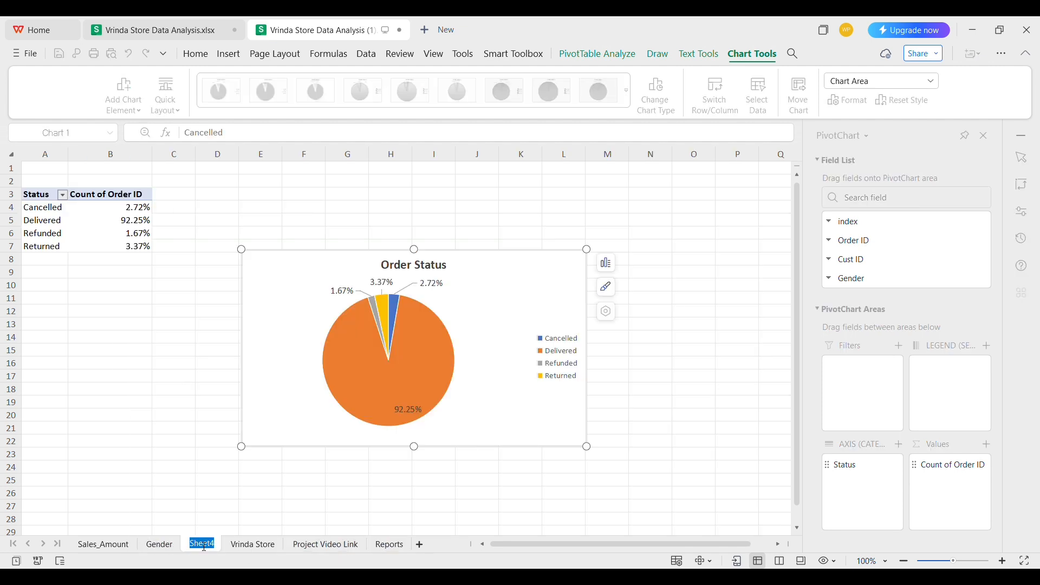
text(Or)
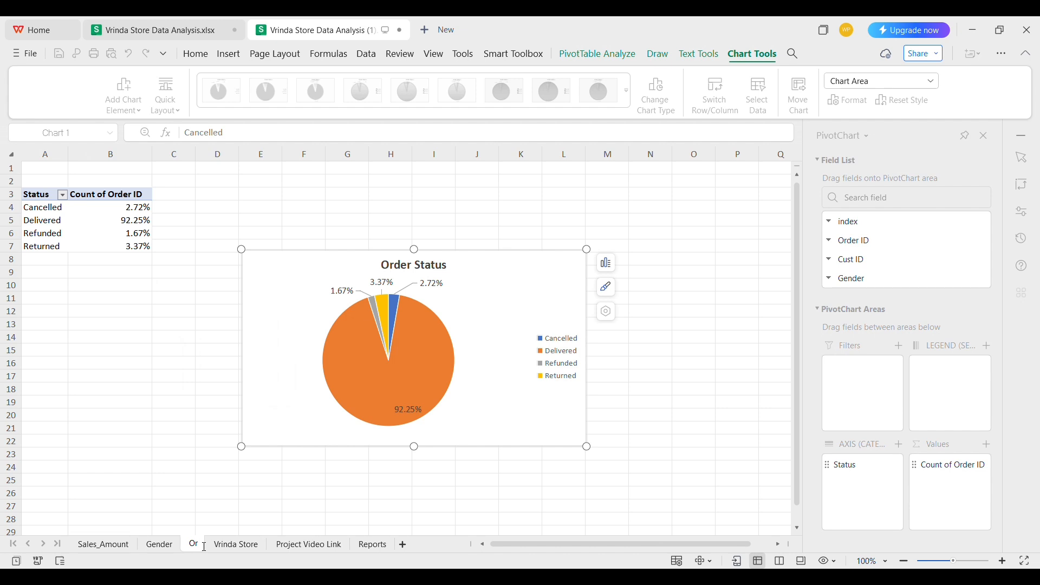
text(der Status)
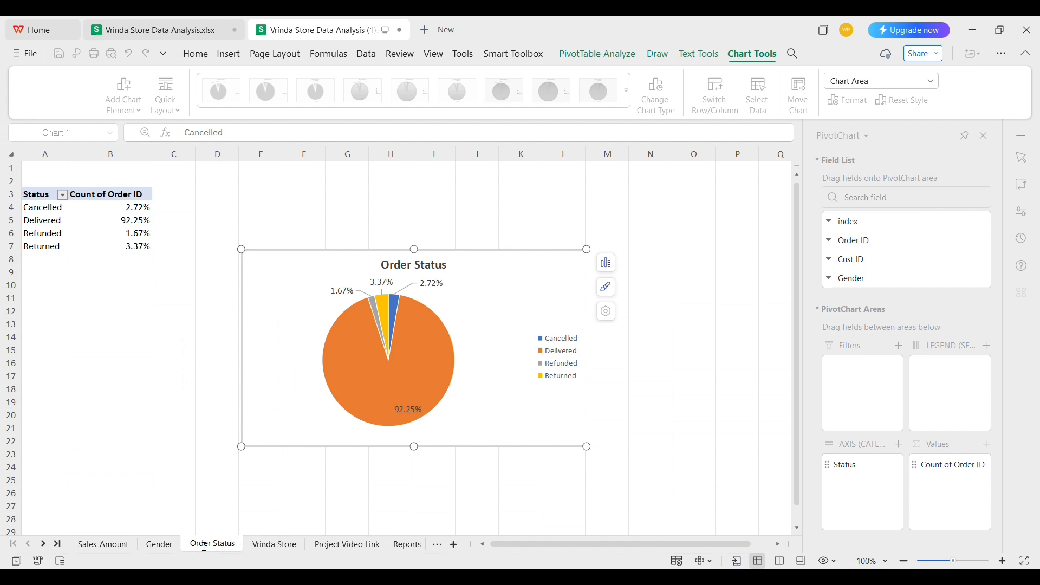
key(Return)
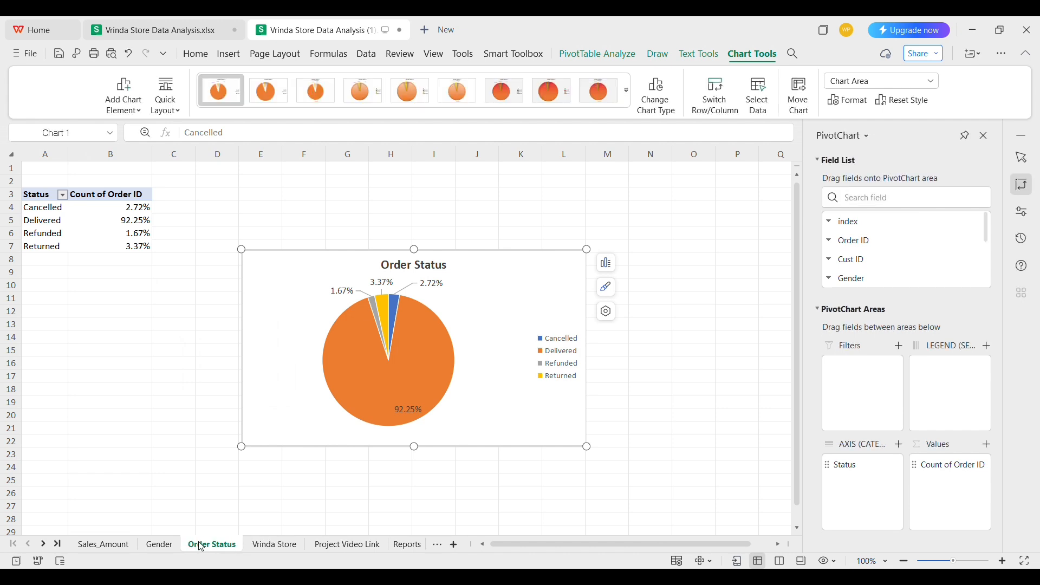
Create a PivotTable on a new sheet from the Vrinda Store data with ship-state as the row field
click(270, 543)
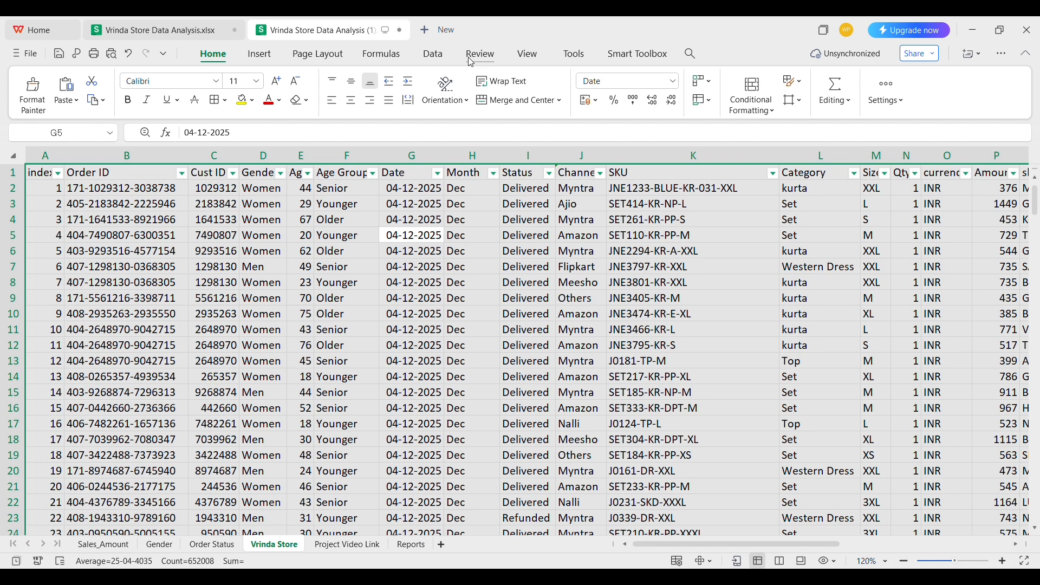
click(437, 55)
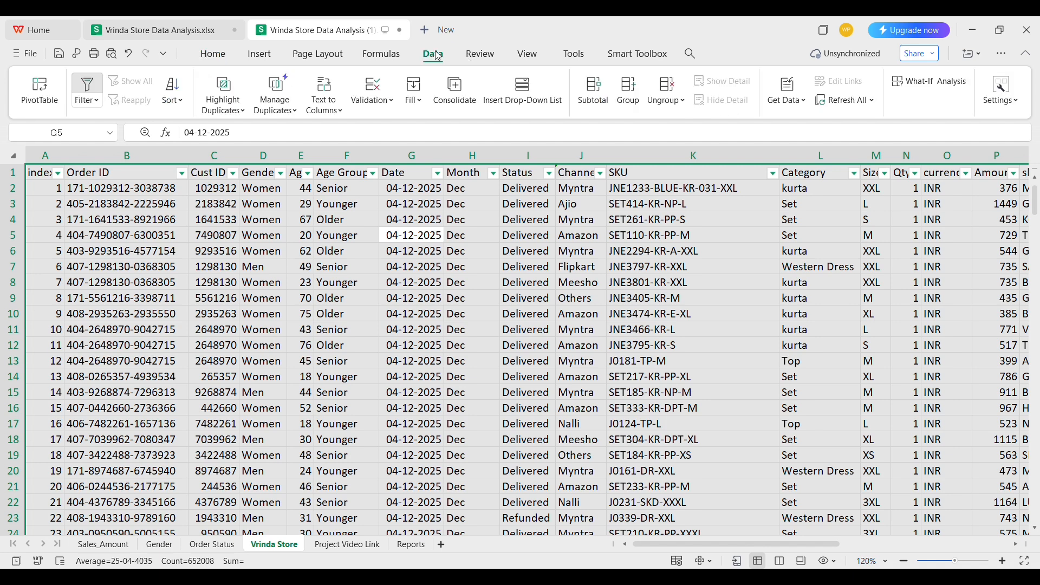
click(41, 91)
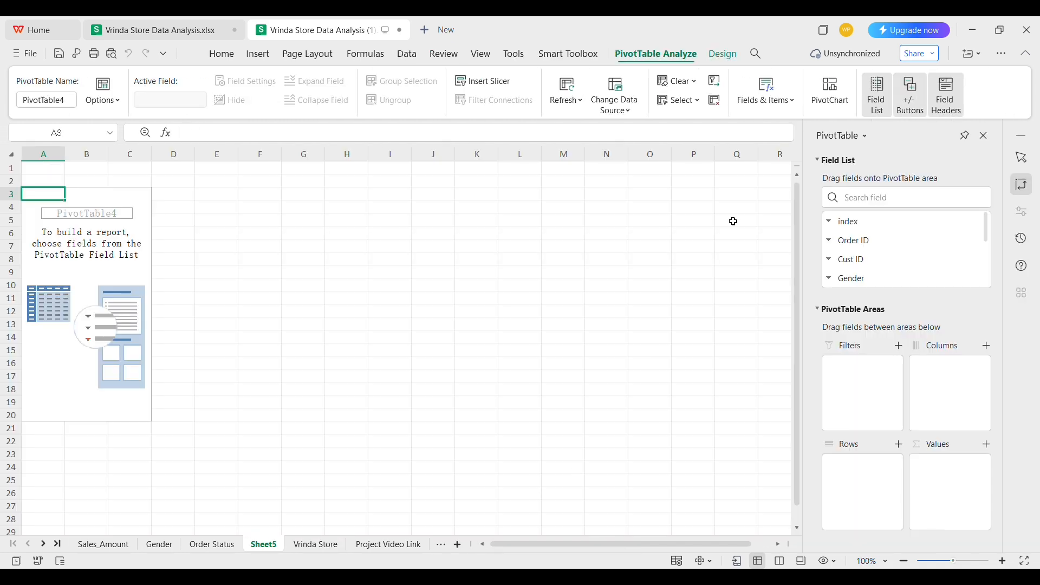
click(866, 199)
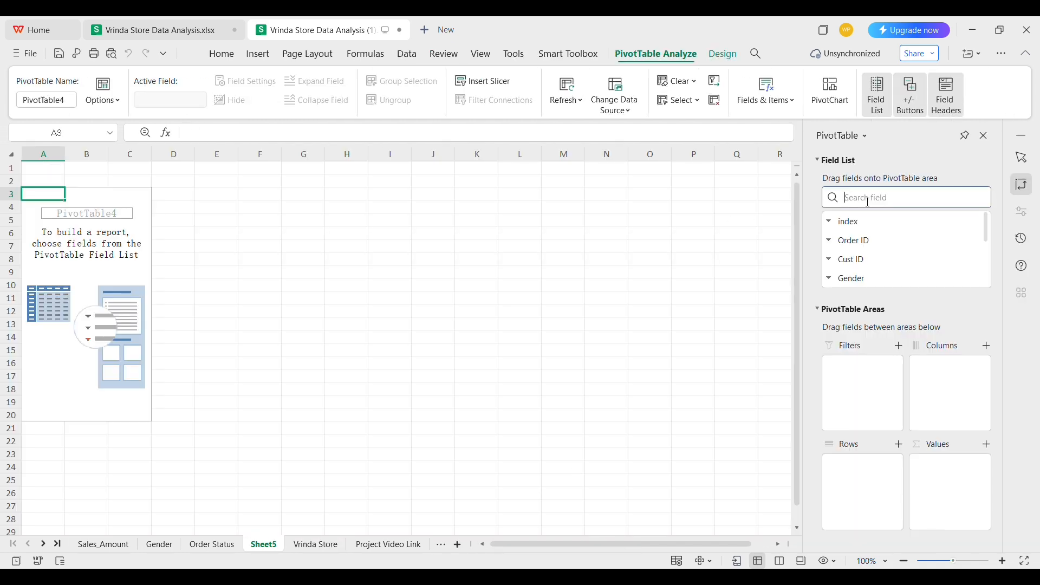
text(state)
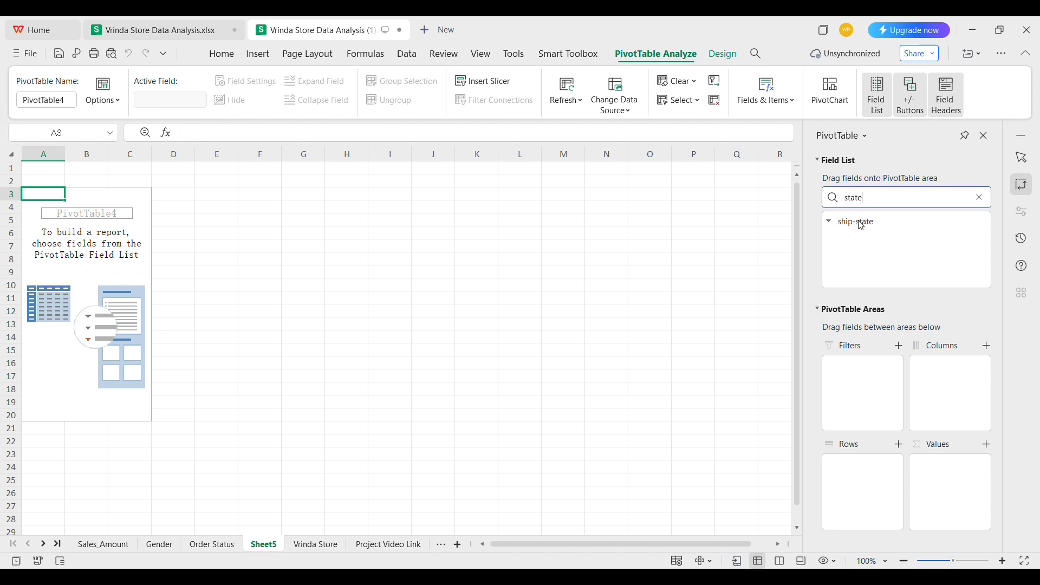
drag(861, 226, 858, 498)
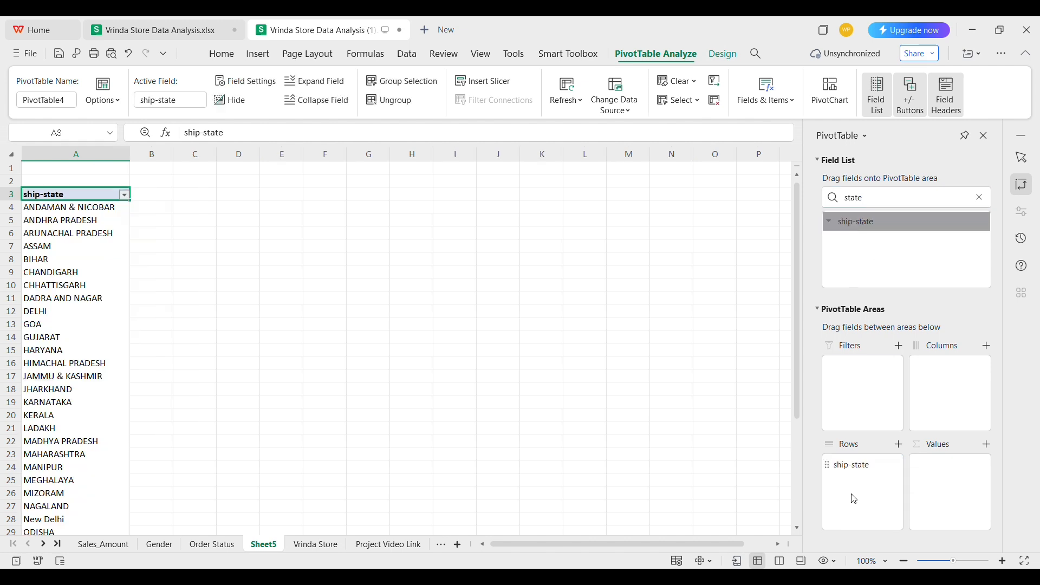
Add the Amount field to the ship-state PivotTable as a summed value
key(ctrl+a)
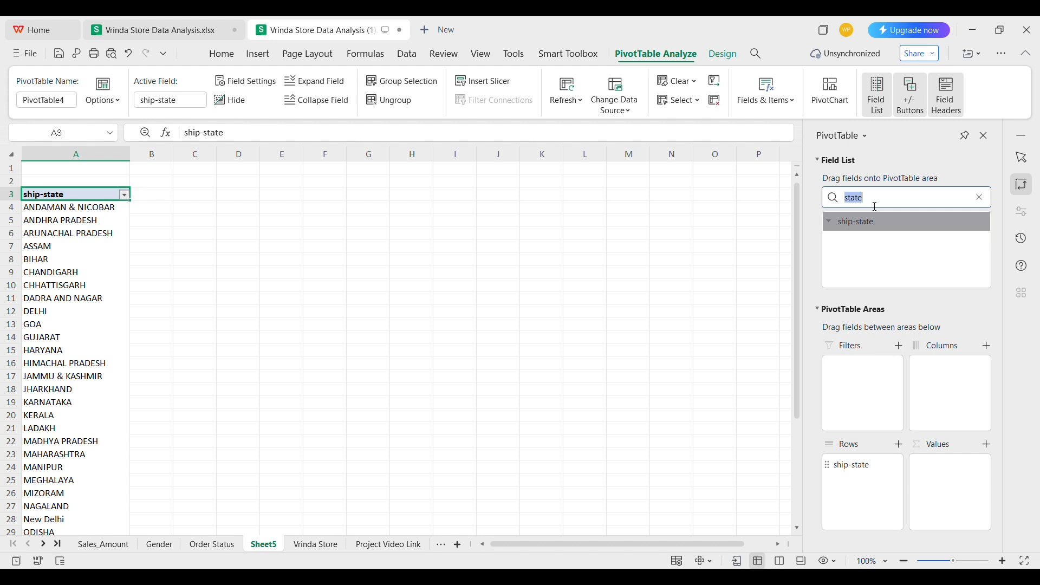
text(mo)
click(852, 242)
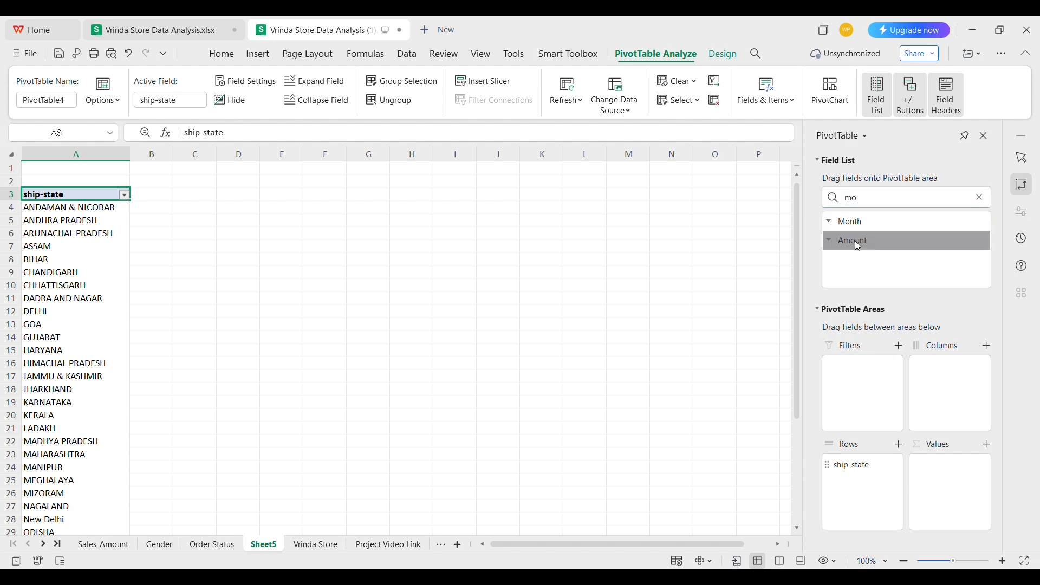
drag(850, 242, 958, 493)
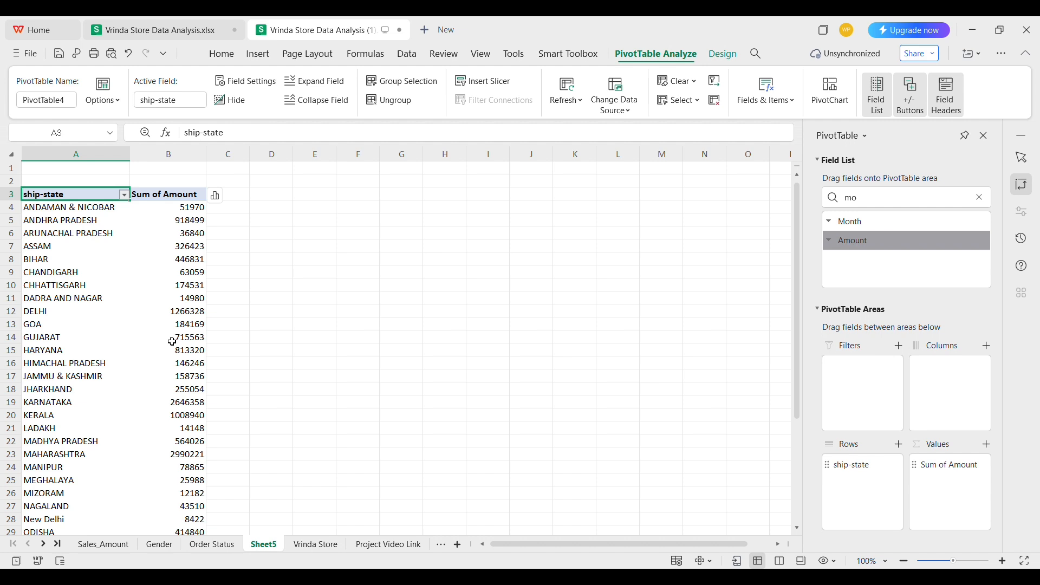
Sort the states by Sum of Amount from largest to smallest and filter ship-state to the top 5 states
click(169, 222)
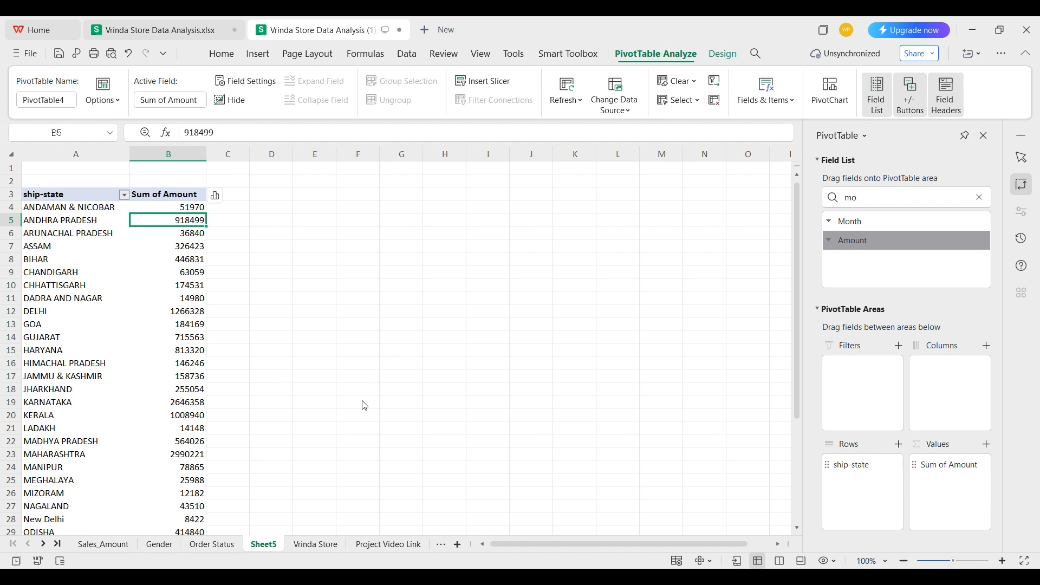
click(377, 373)
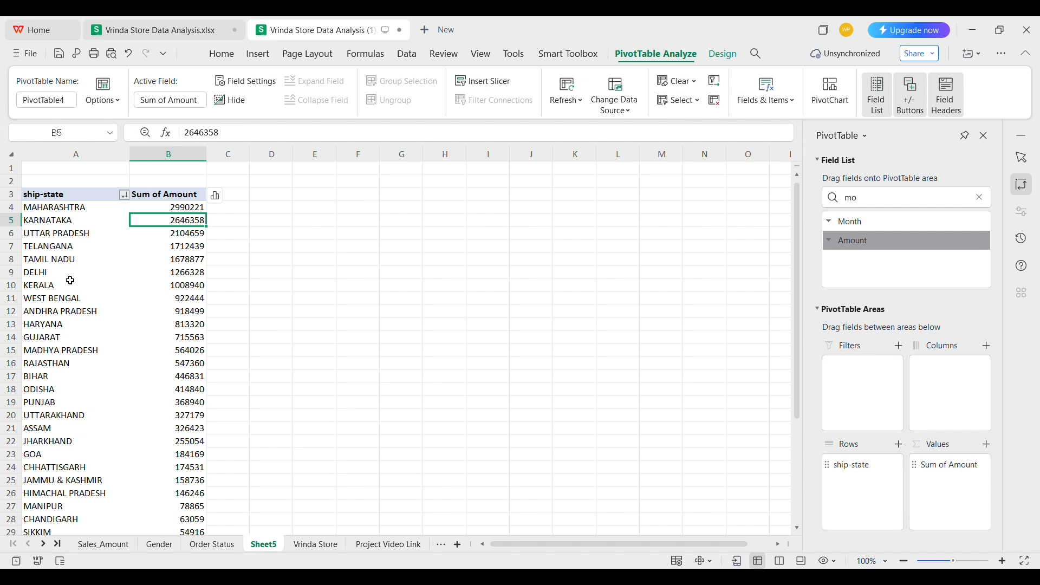
scroll(86, 328, down, 5)
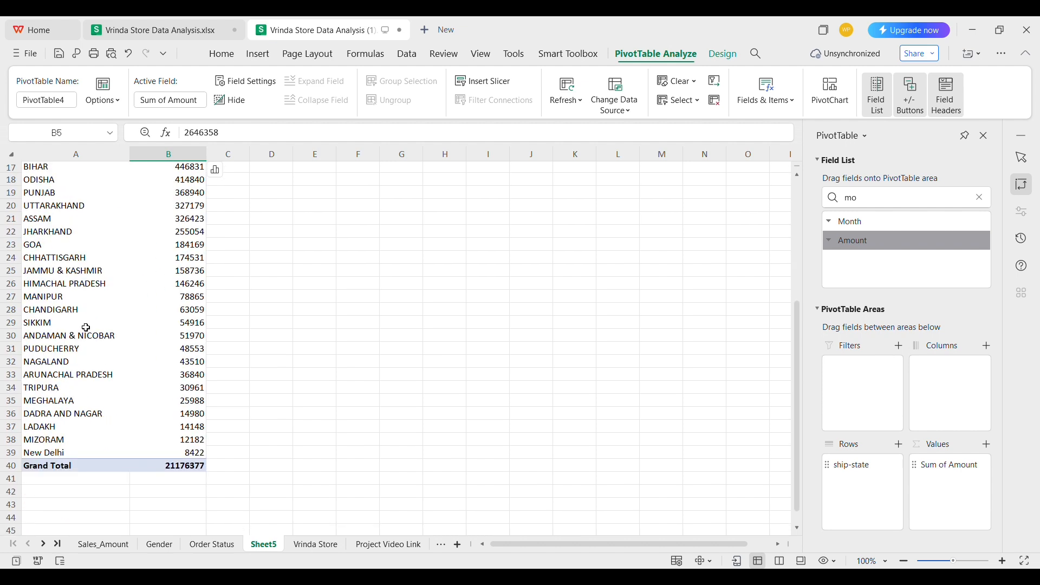
scroll(86, 328, up, 5)
click(52, 291)
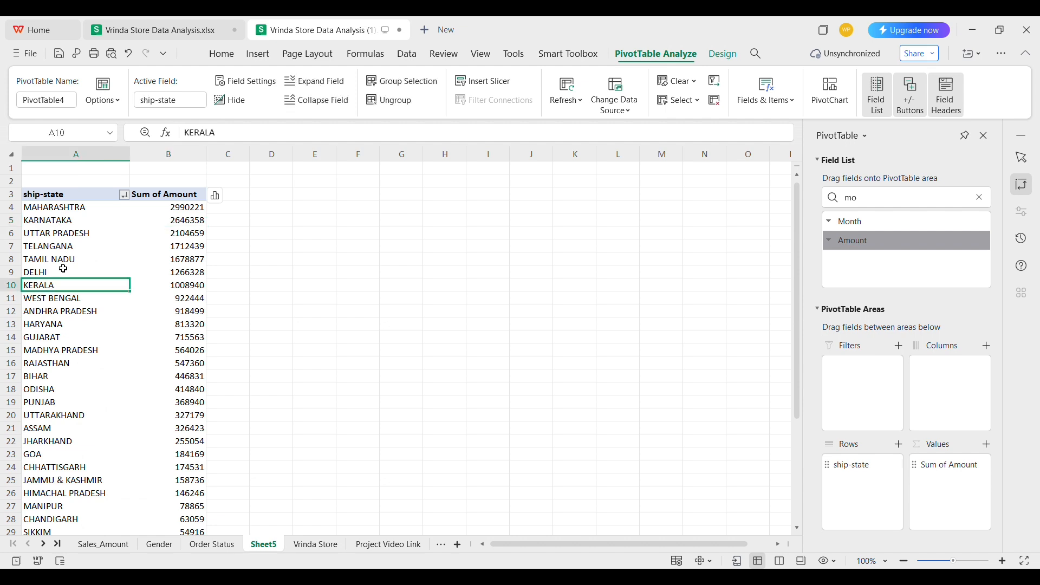
click(63, 265)
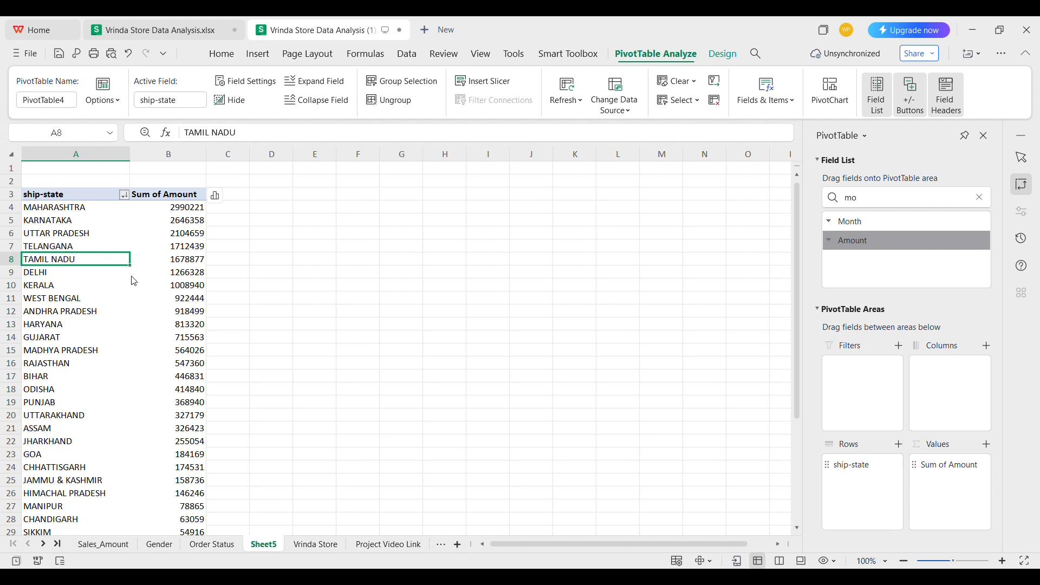
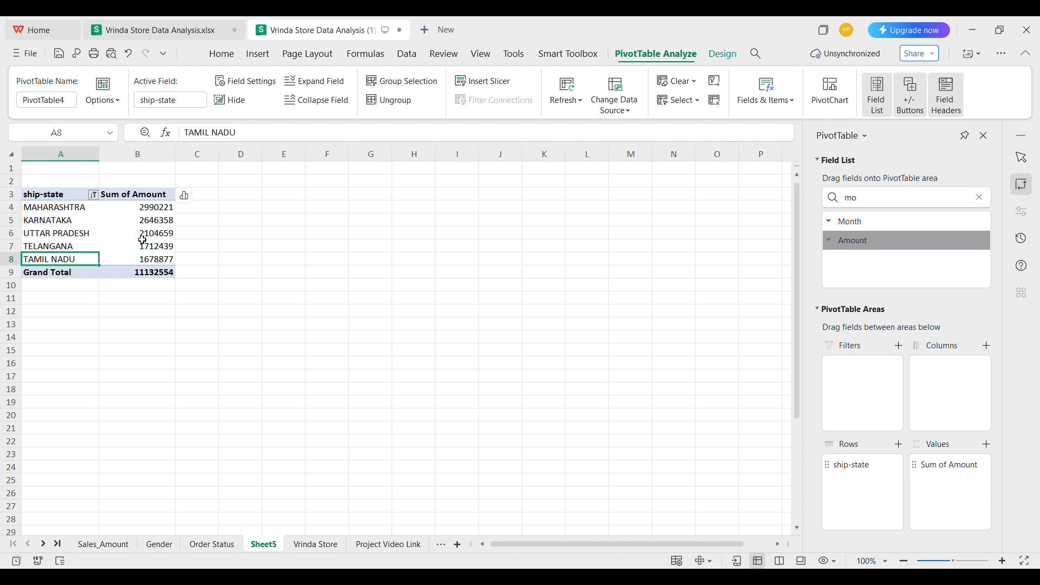
Turn off the grand totals for rows and columns in the ship-state PivotTable
key(ctrl+a)
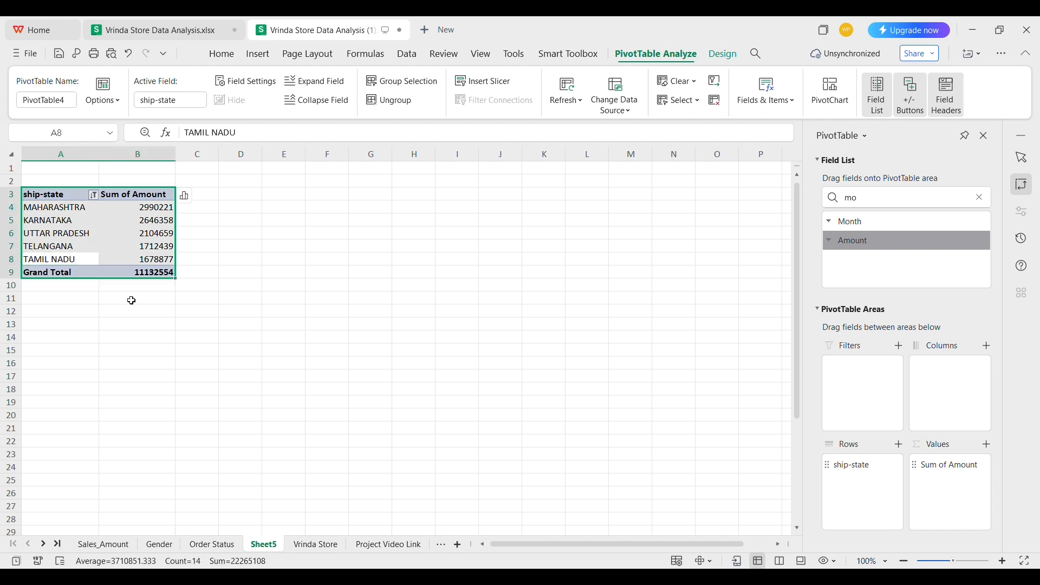
click(725, 57)
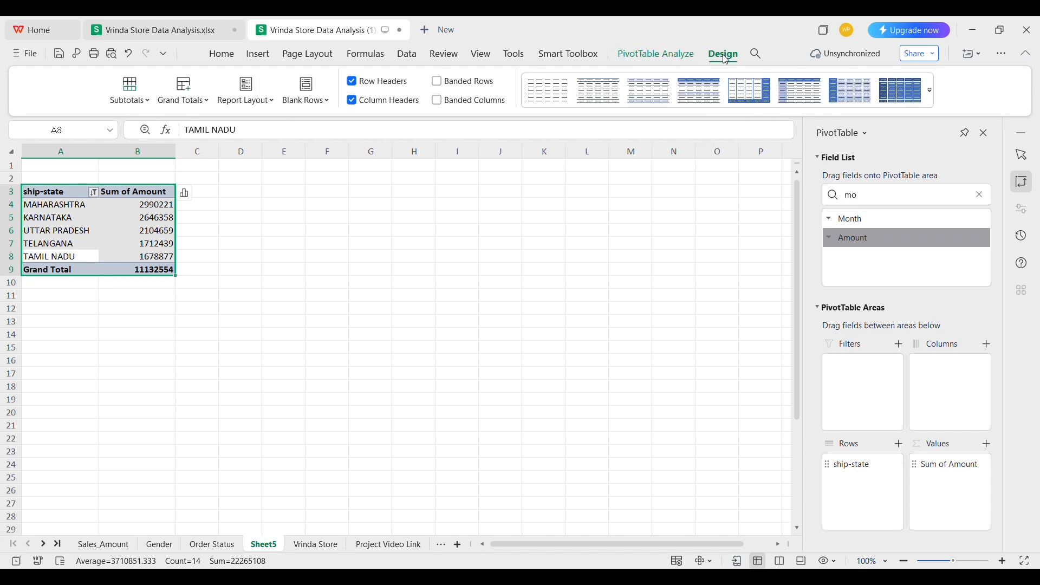
click(189, 101)
click(229, 157)
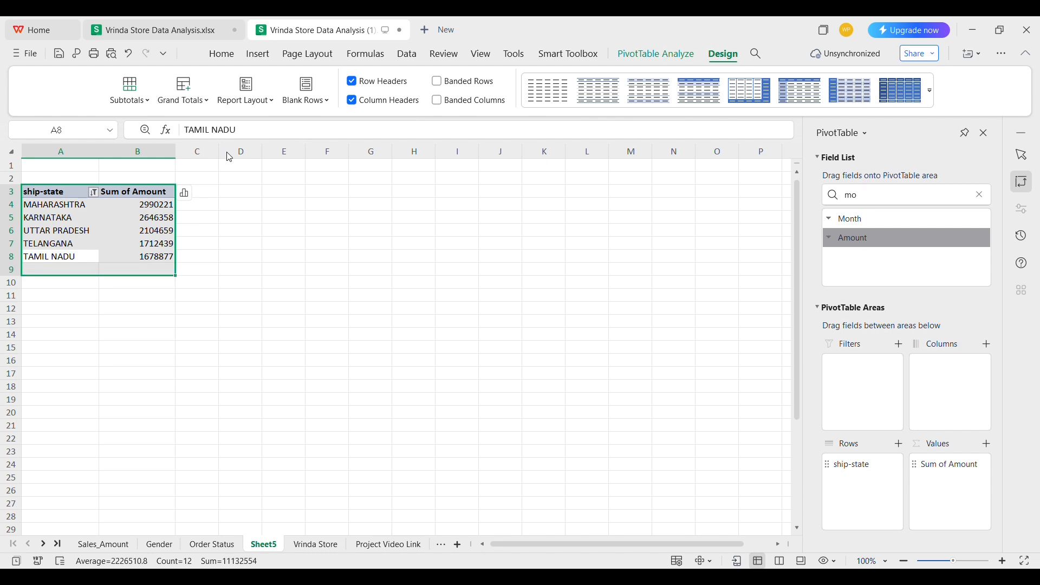
Insert a horizontal bar PivotChart from the ship-state PivotTable and hide all its field buttons
key(ctrl+a)
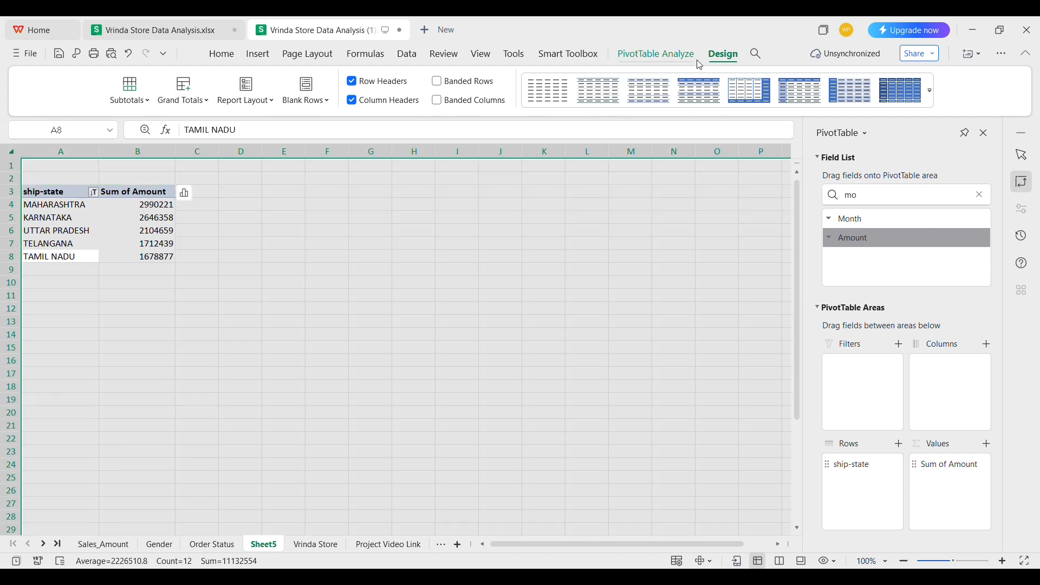
click(678, 56)
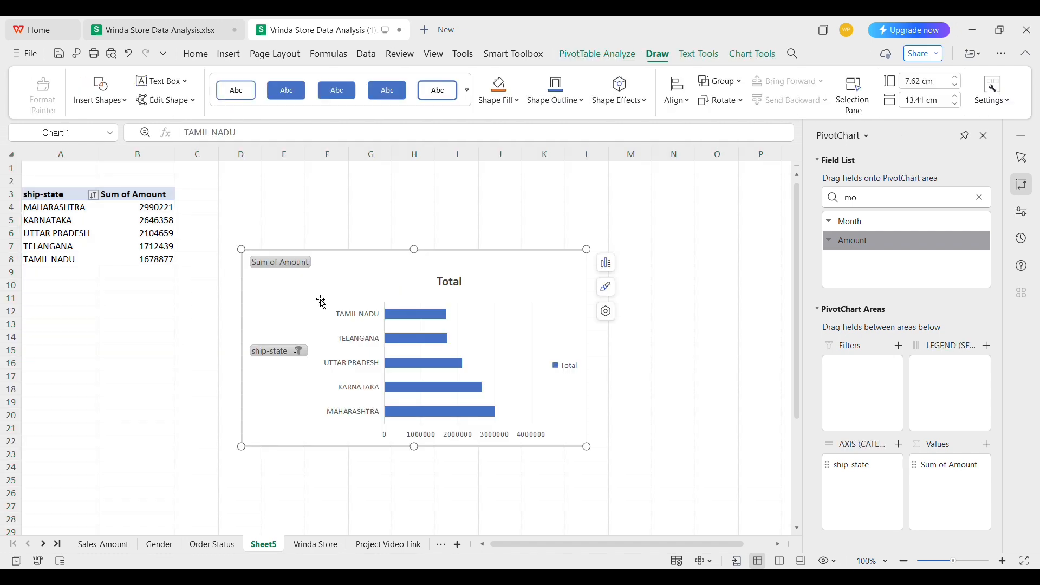
click(290, 269)
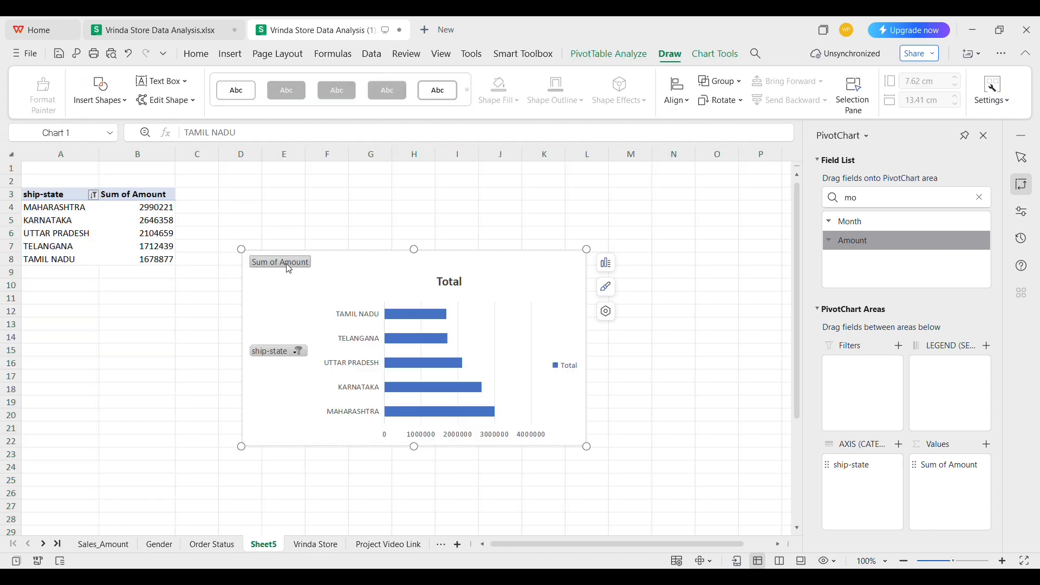
click(360, 264)
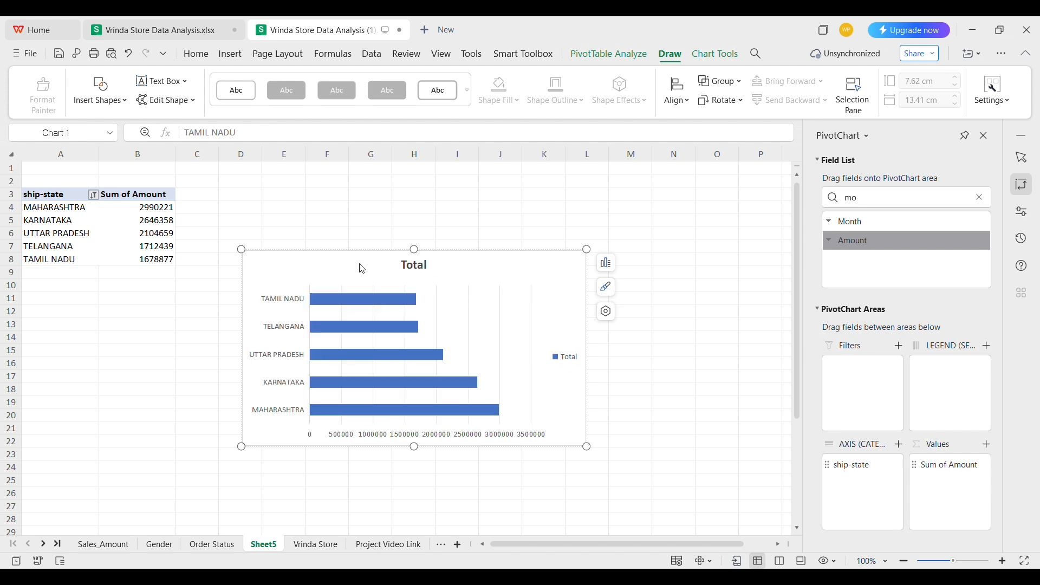
Change the state bar chart's title to "Order State"
click(426, 267)
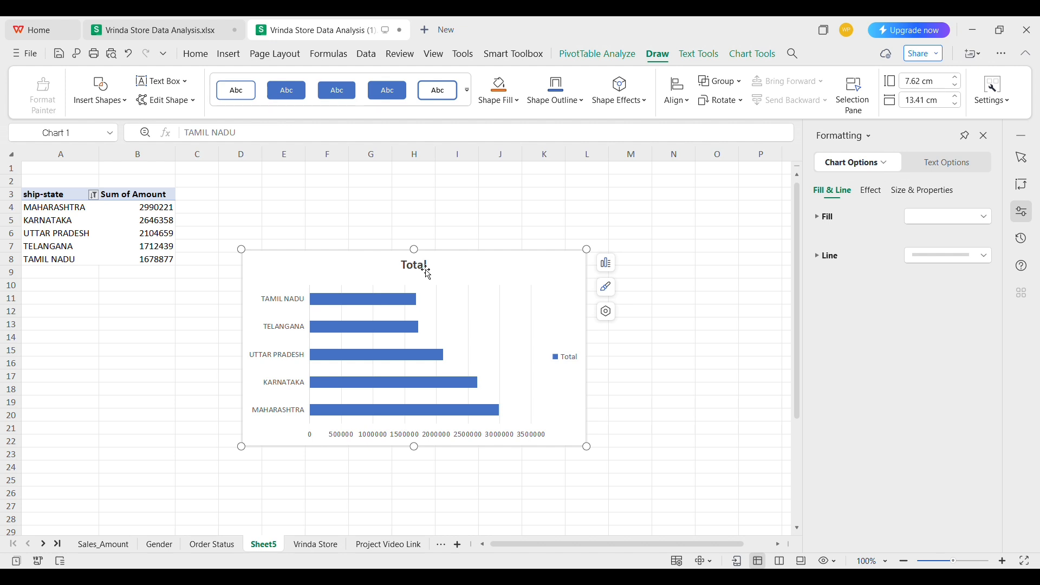
click(427, 273)
double_click(427, 270)
text(Or)
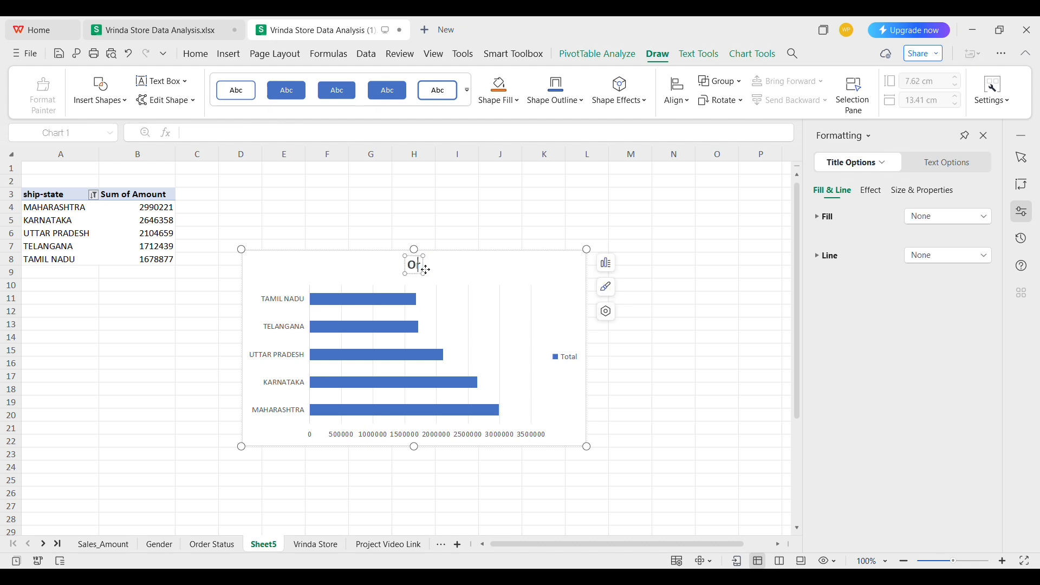
text(der State)
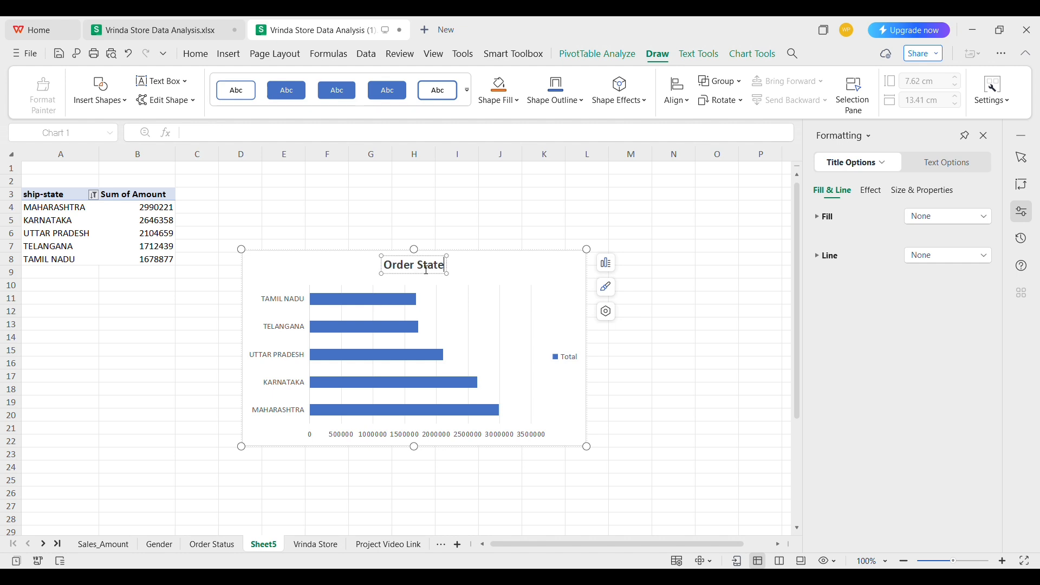
click(493, 326)
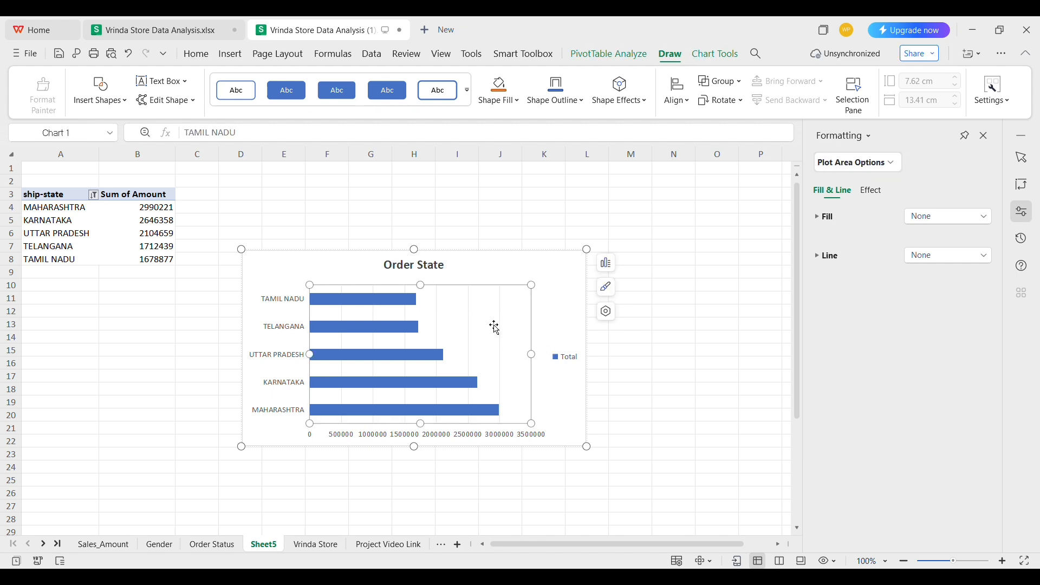
Copy the Order State bar chart and paste it on the Reports sheet at cell C23, below the Sales - Month chart
click(481, 281)
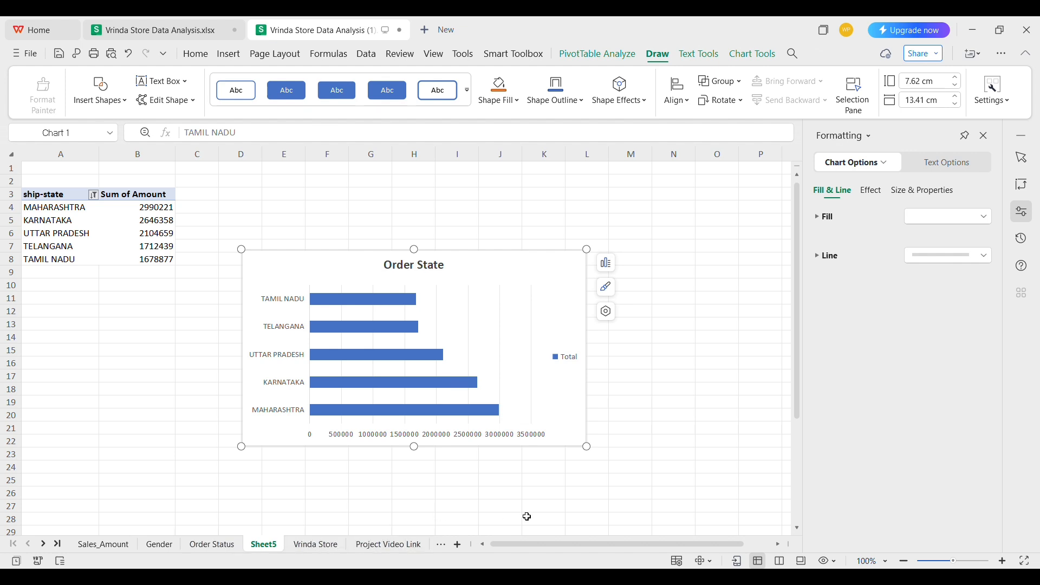
click(41, 546)
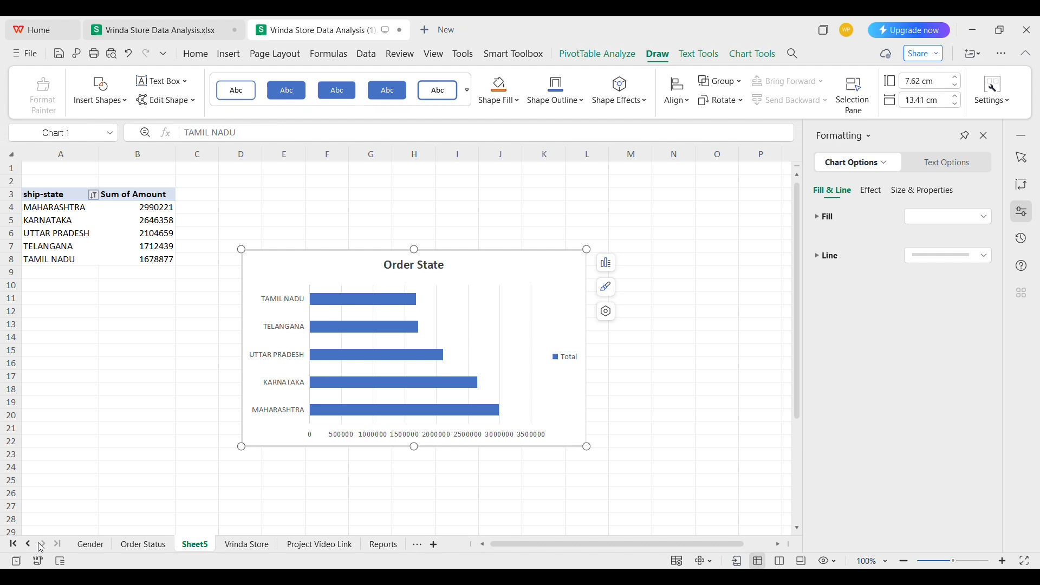
click(382, 547)
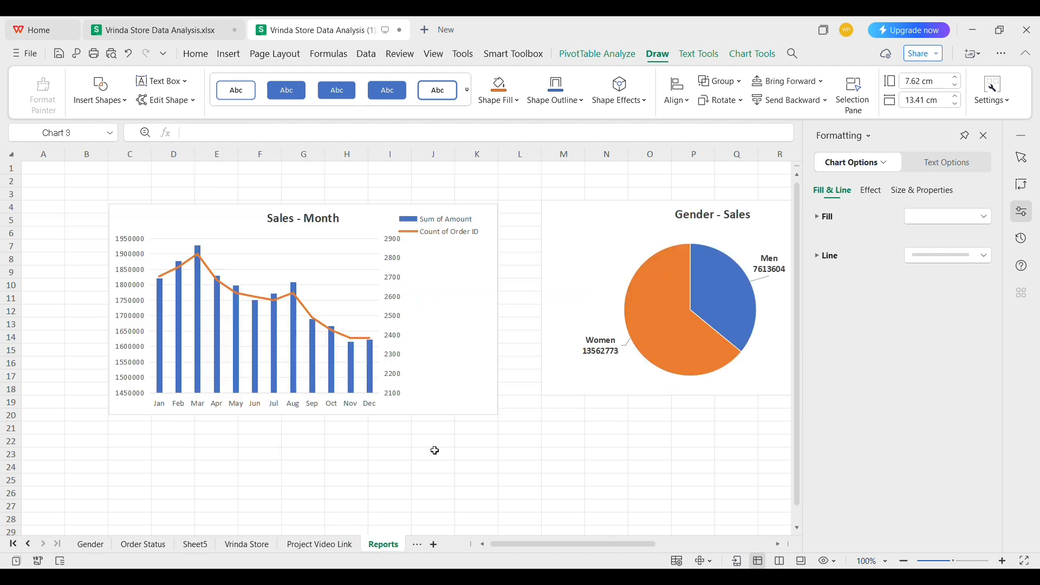
scroll(482, 372, down, 2)
click(131, 389)
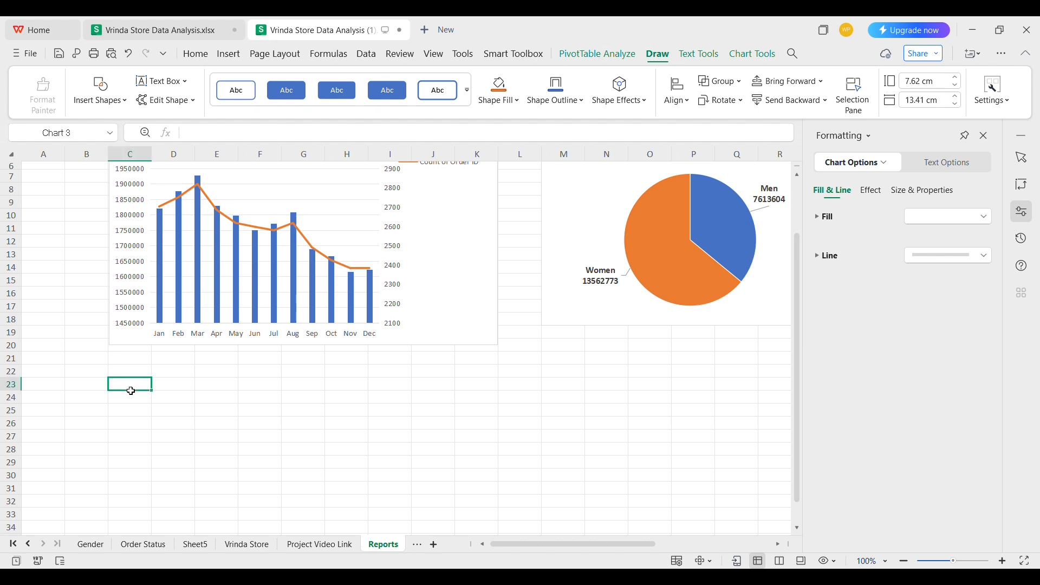
key(ctrl+v)
scroll(369, 391, up, 2)
scroll(367, 390, down, 4)
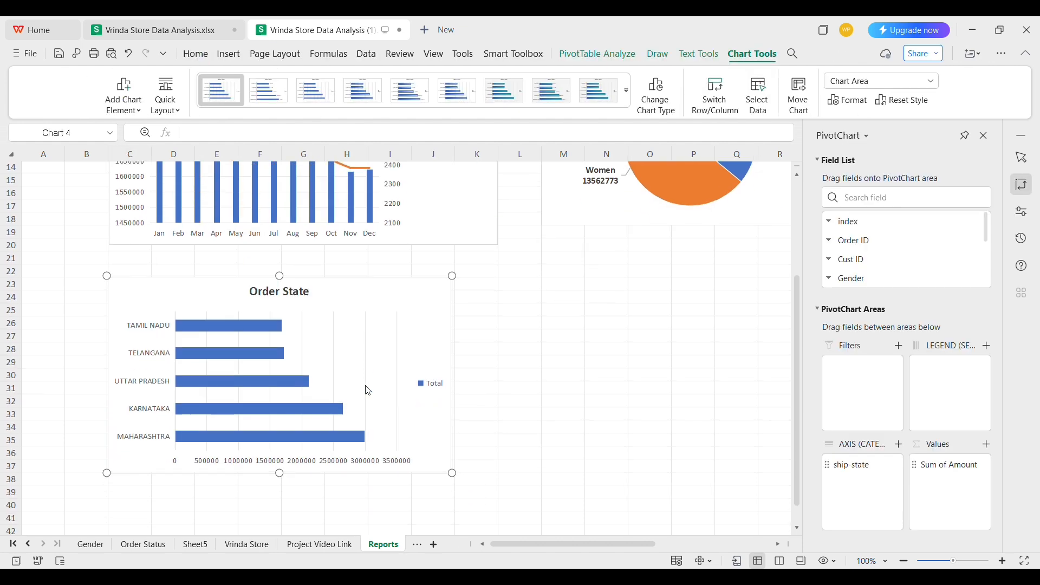
scroll(369, 389, down, 1)
scroll(368, 390, up, 5)
scroll(586, 320, right, 6)
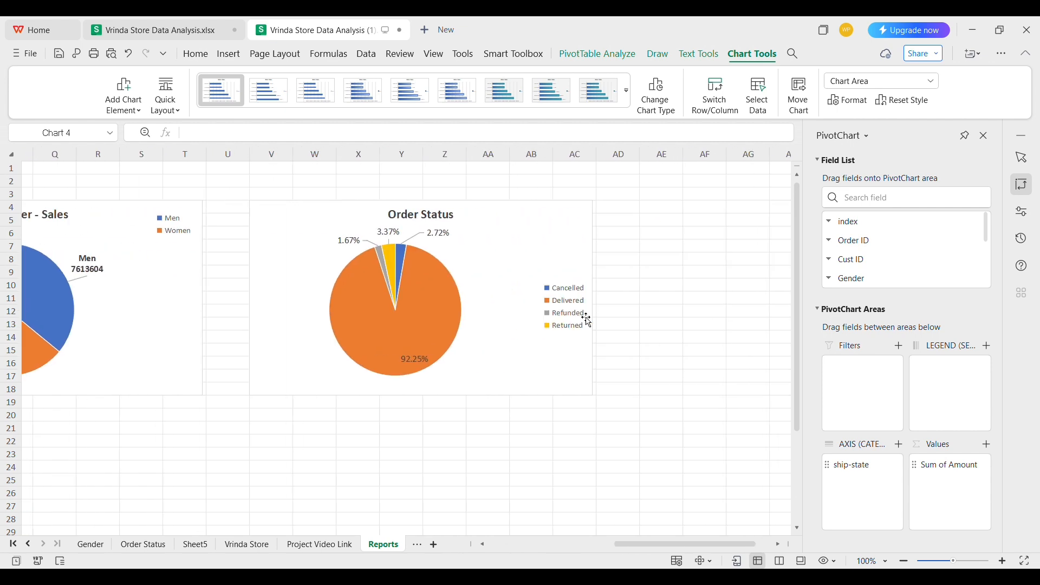
scroll(587, 320, left, 6)
scroll(383, 414, down, 3)
scroll(282, 499, down, 2)
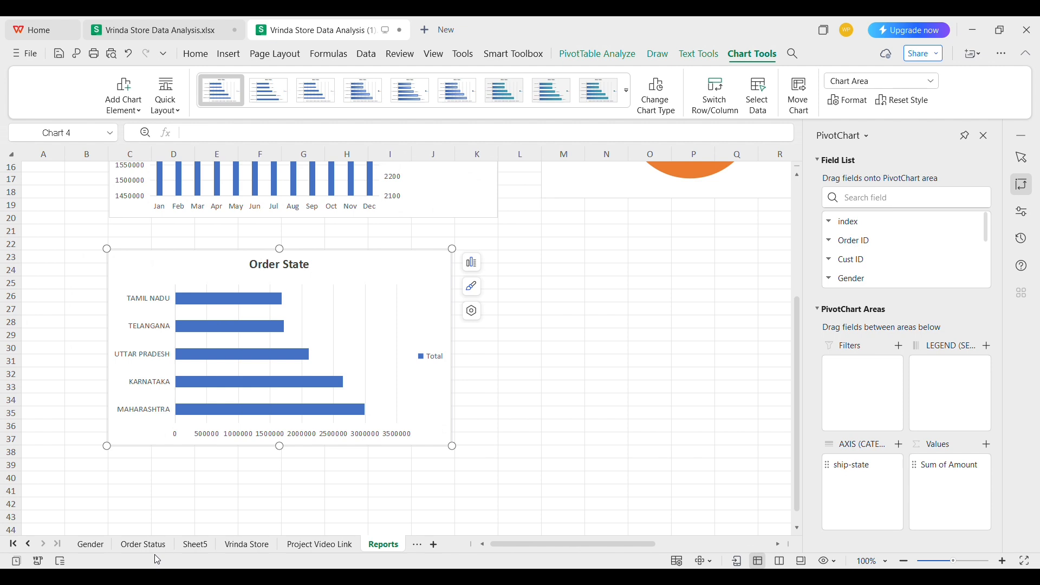
Rename the sheet with the ship-state PivotTable, Sheet5, as State
double_click(192, 545)
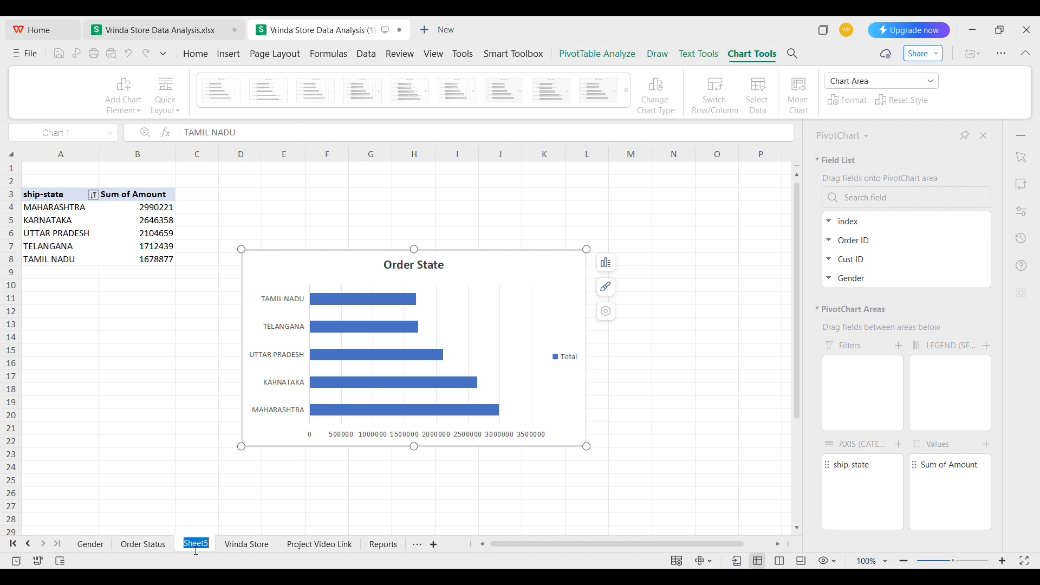
text(State)
key(Return)
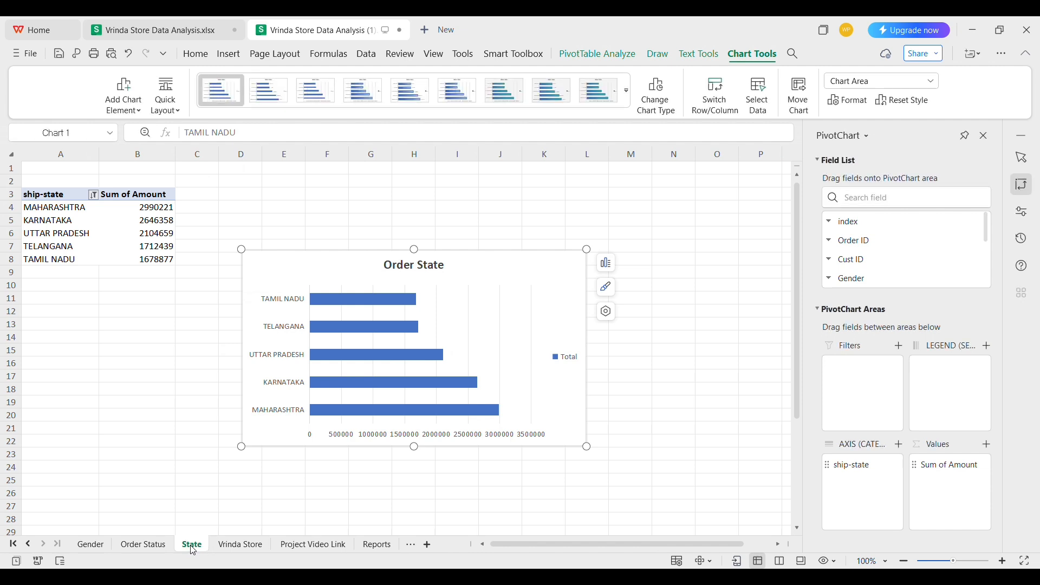
Create a PivotTable from the Vrinda Store data on a new sheet and place Age Group in its columns
click(238, 546)
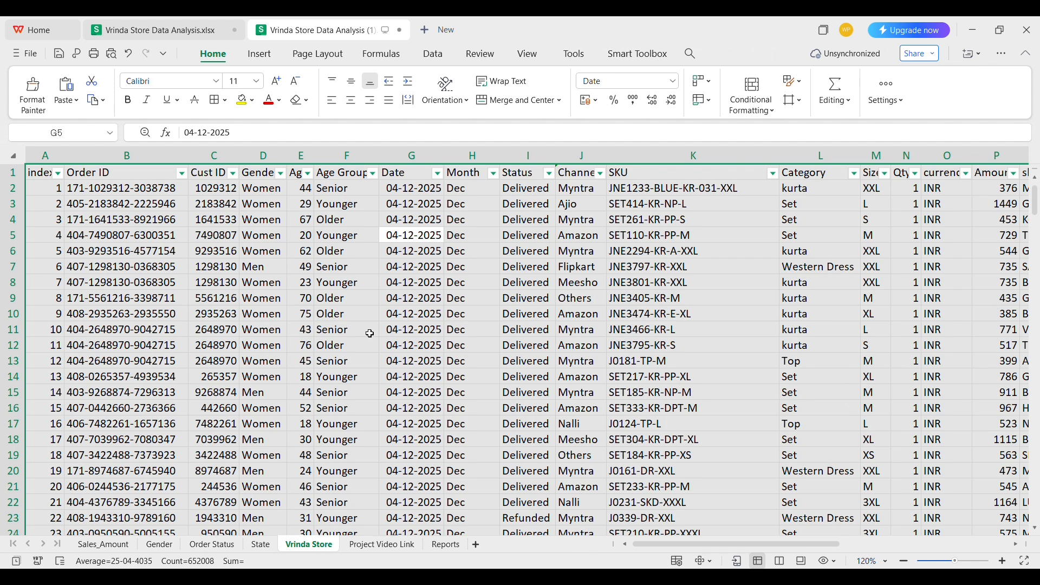
click(439, 58)
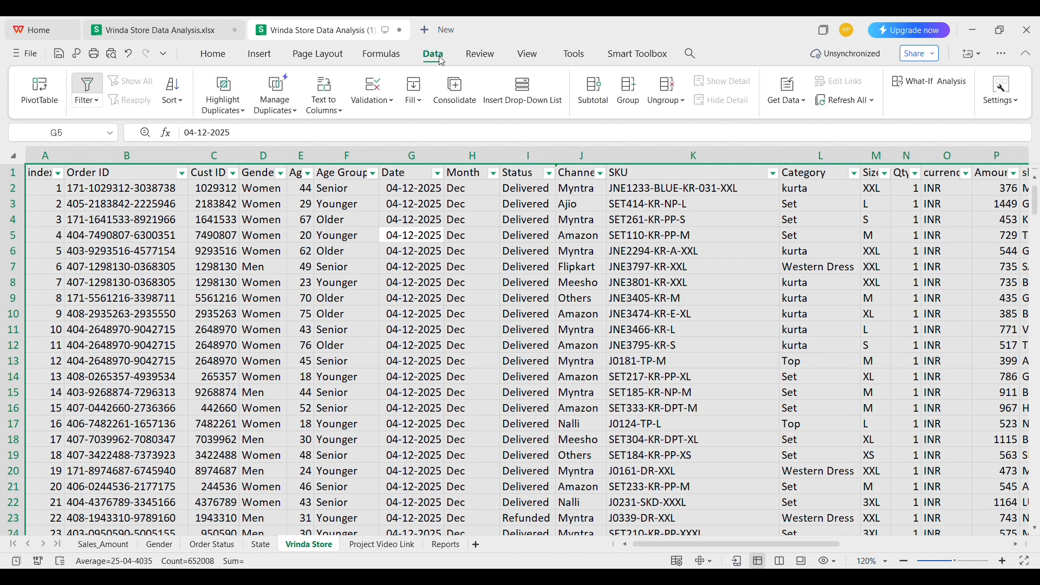
click(40, 91)
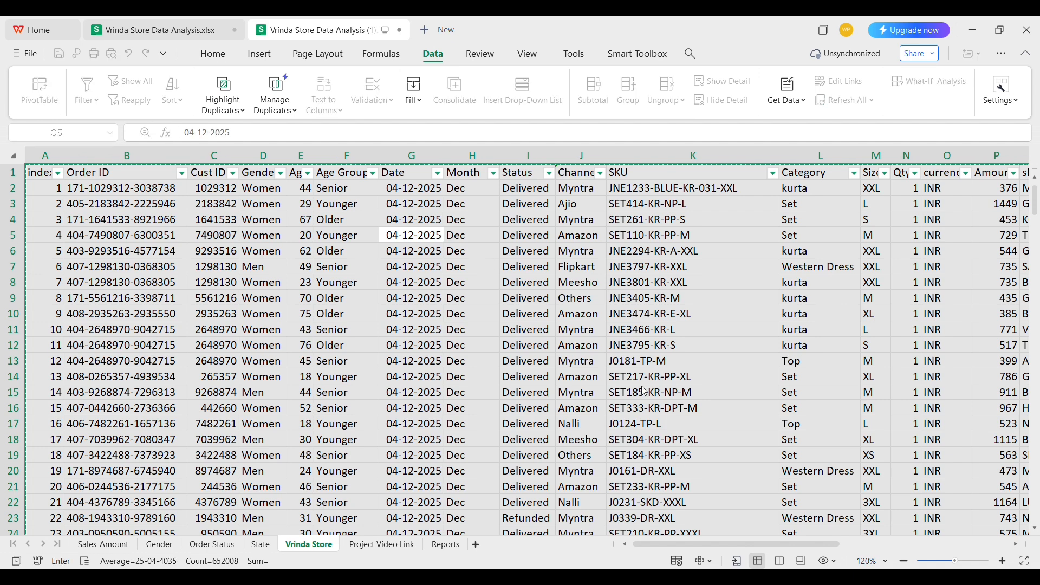
click(580, 467)
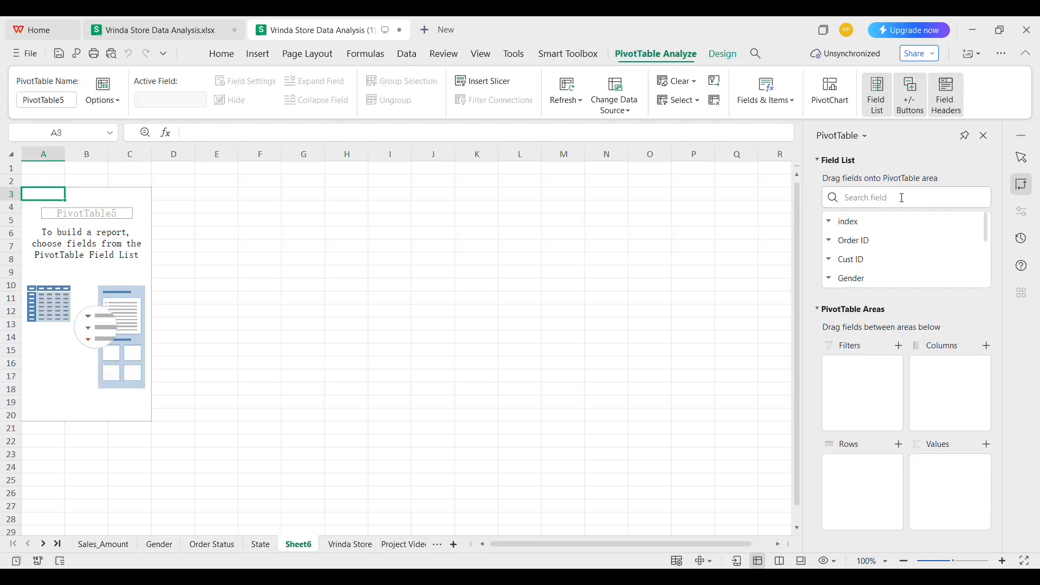
click(901, 198)
text(age)
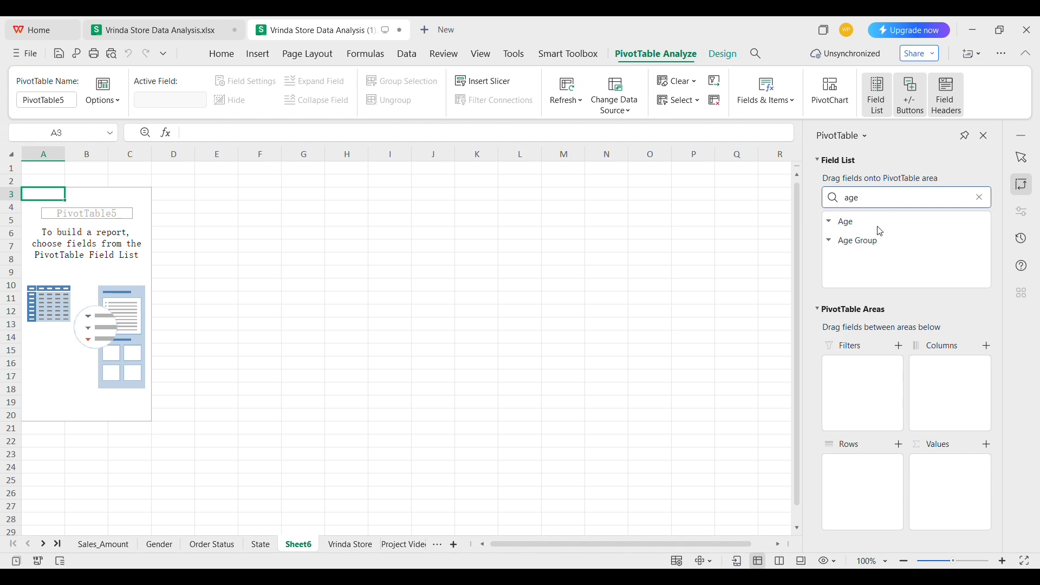
drag(870, 242, 959, 391)
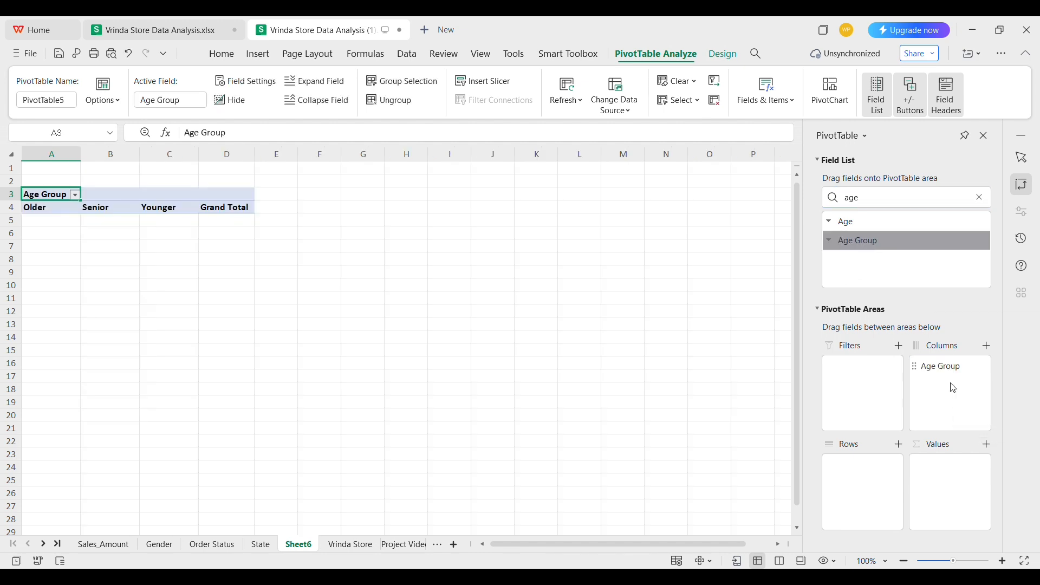
Find the Gender field and place it in the rows of the Age Group PivotTable
click(874, 203)
key(ctrl+a)
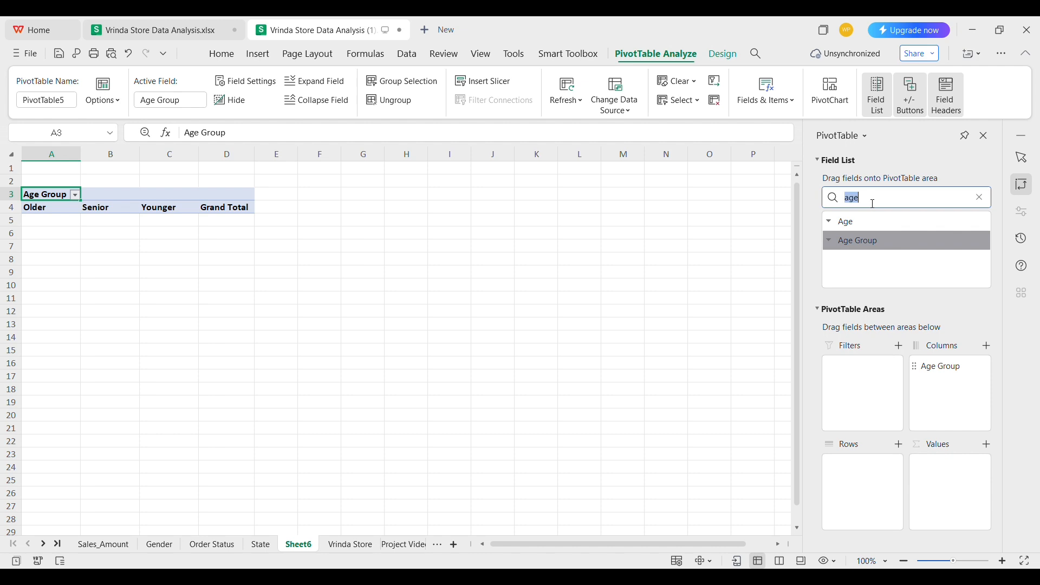
text(ord)
key(ctrl+a)
key(BackSpace)
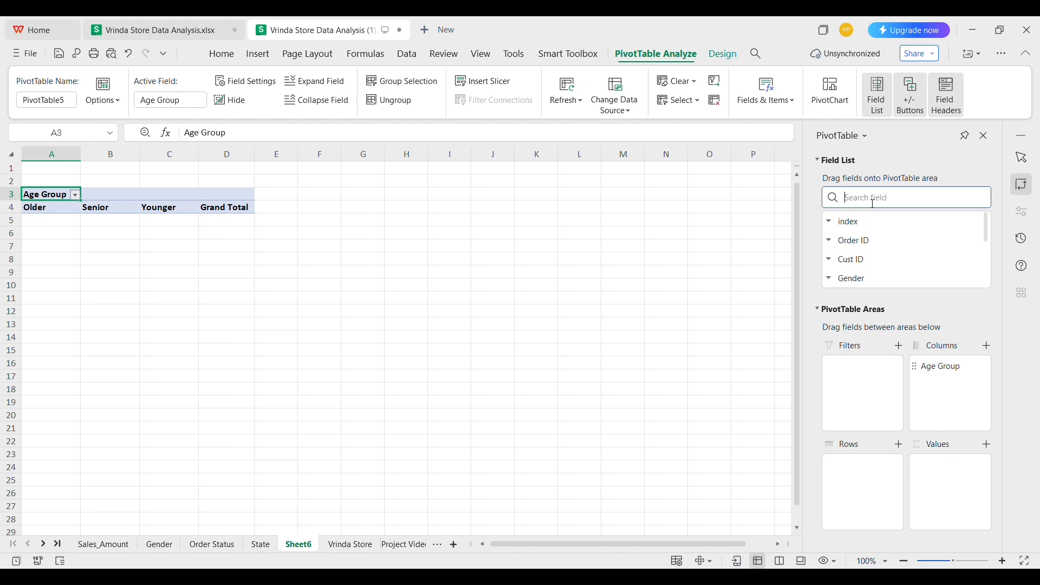
text(gen)
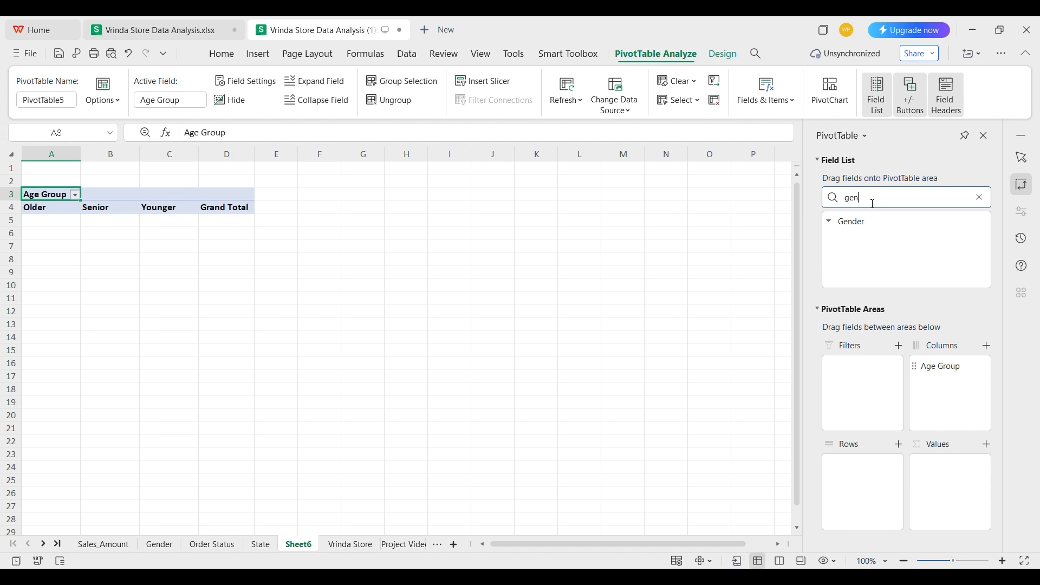
drag(856, 229, 873, 483)
Add Order ID as a count to the values of the Gender and Age Group PivotTable
click(866, 198)
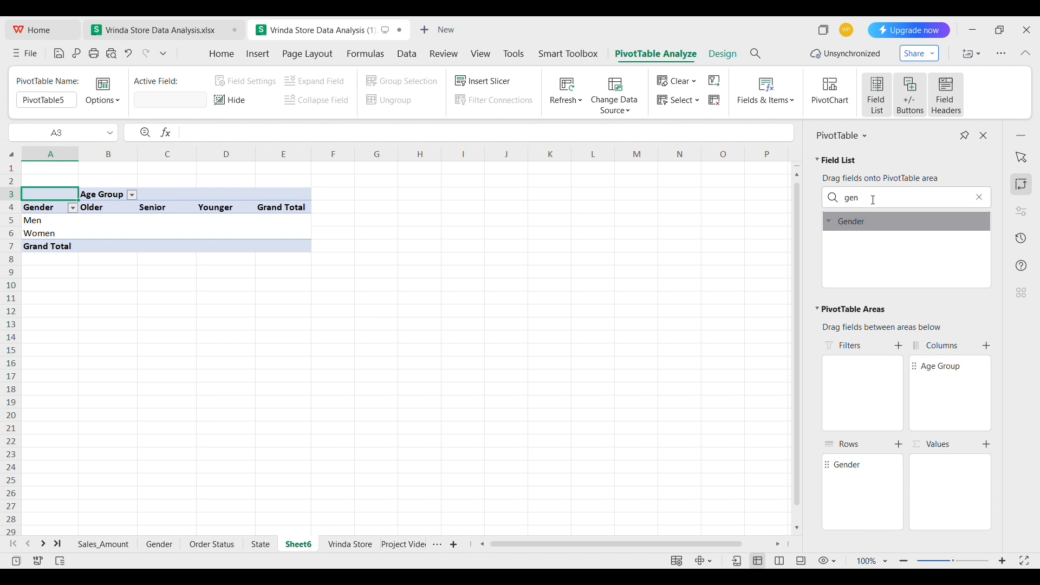
key(ctrl+a)
text(ord)
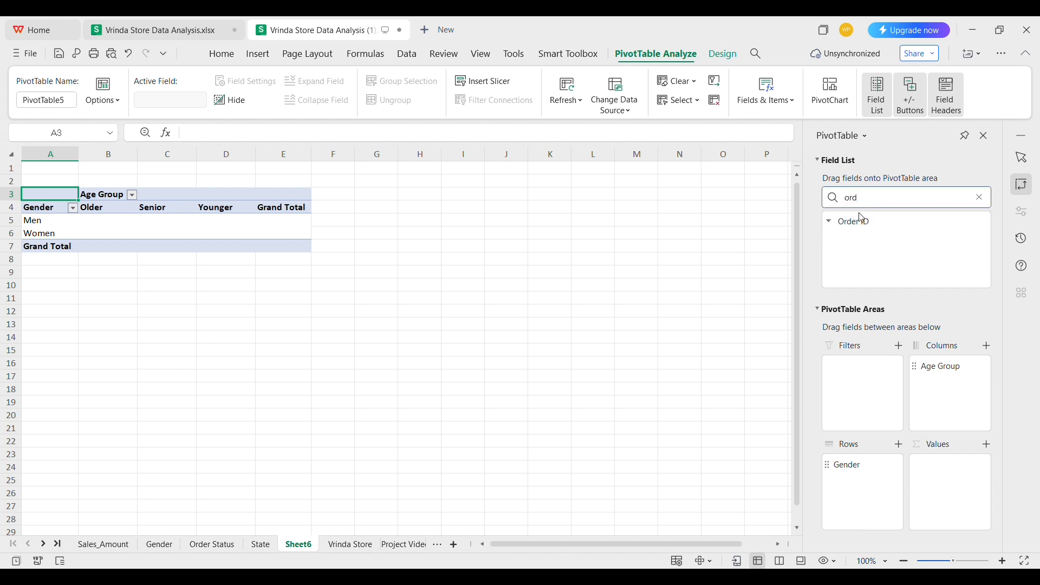
drag(862, 221, 973, 475)
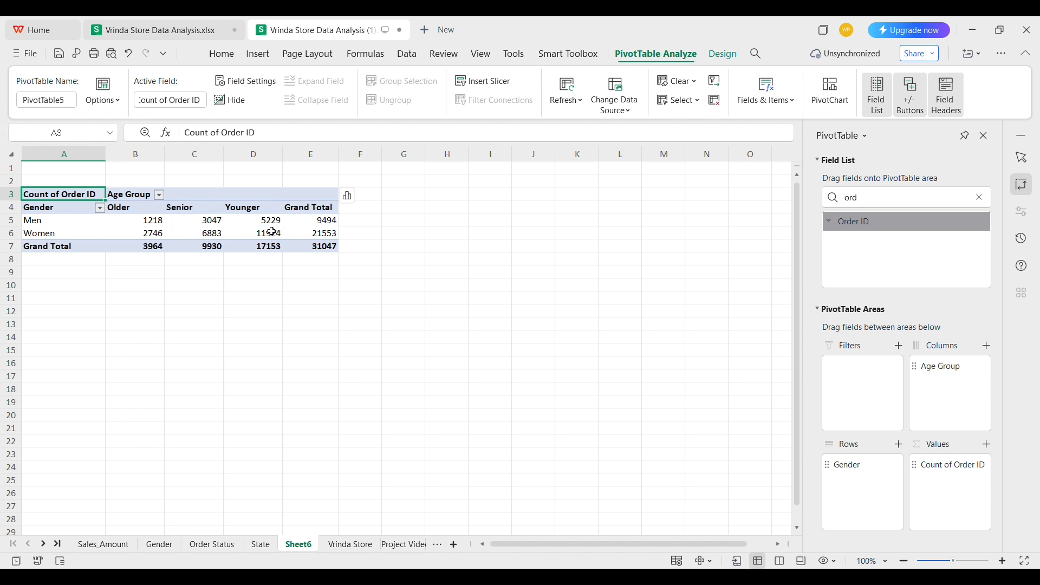
Turn off the grand totals for rows and columns in the Gender and Age Group PivotTable
key(ctrl+a)
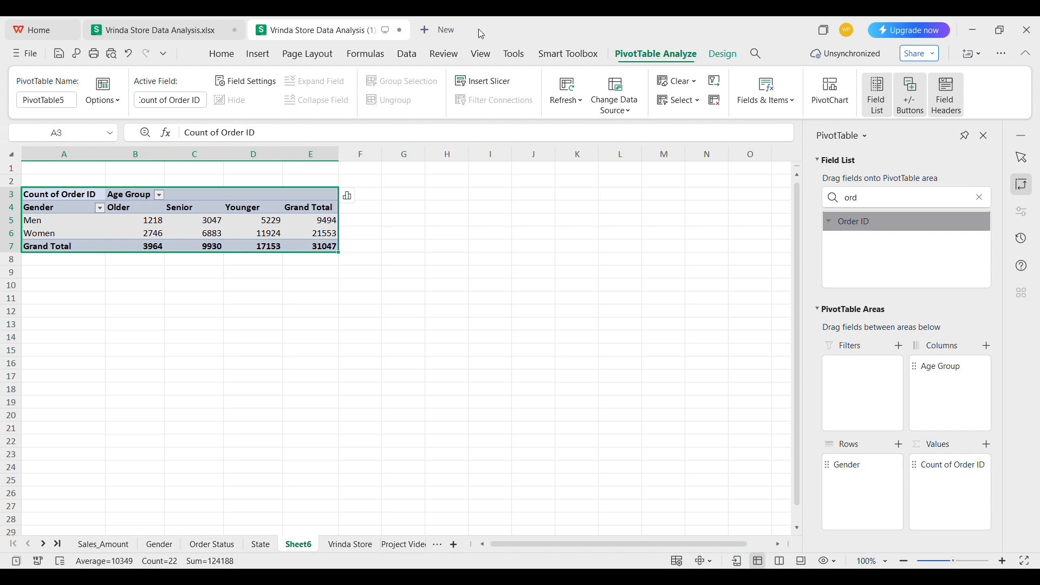
click(725, 55)
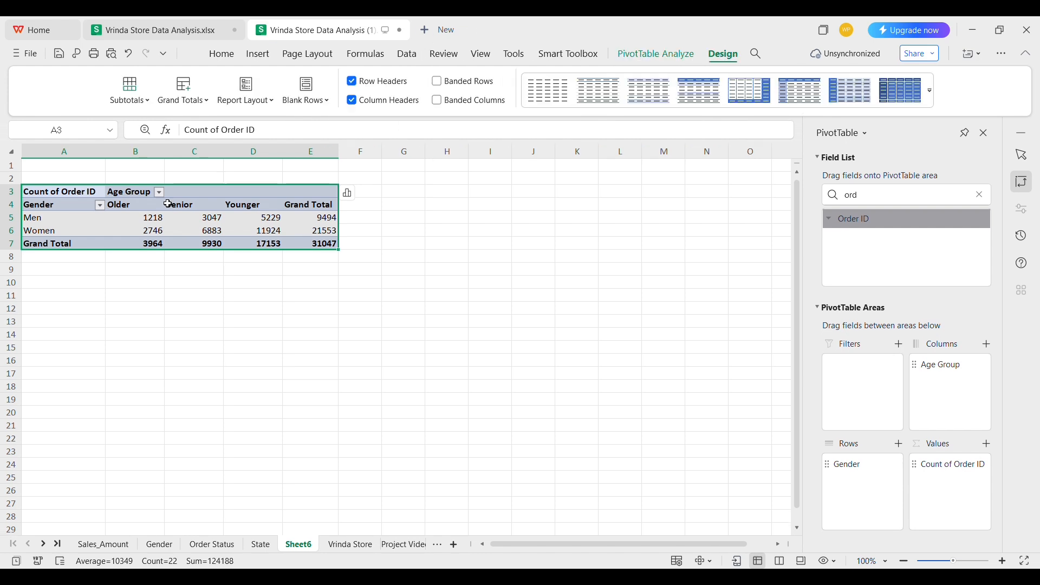
click(184, 109)
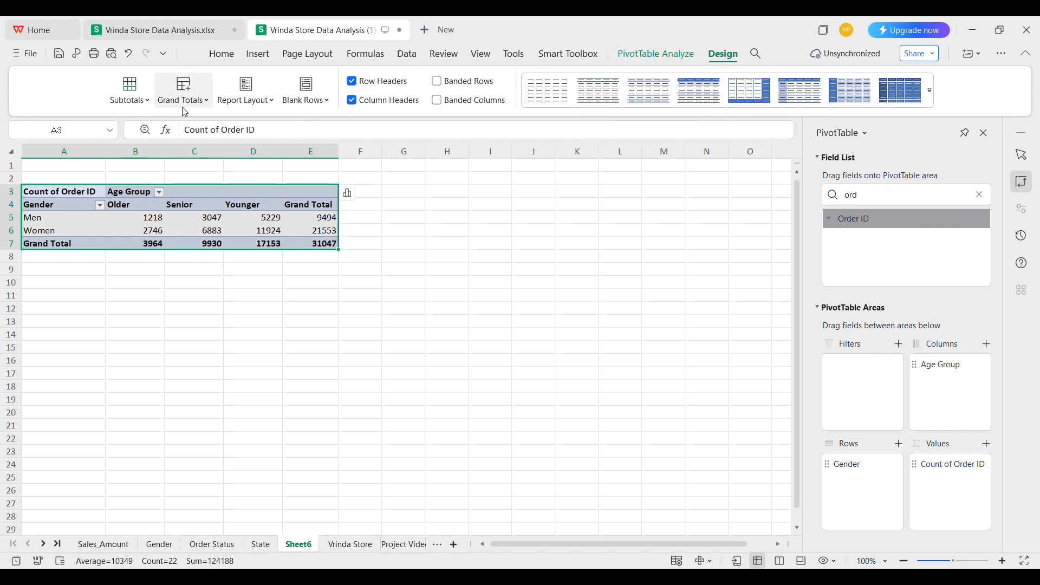
click(227, 161)
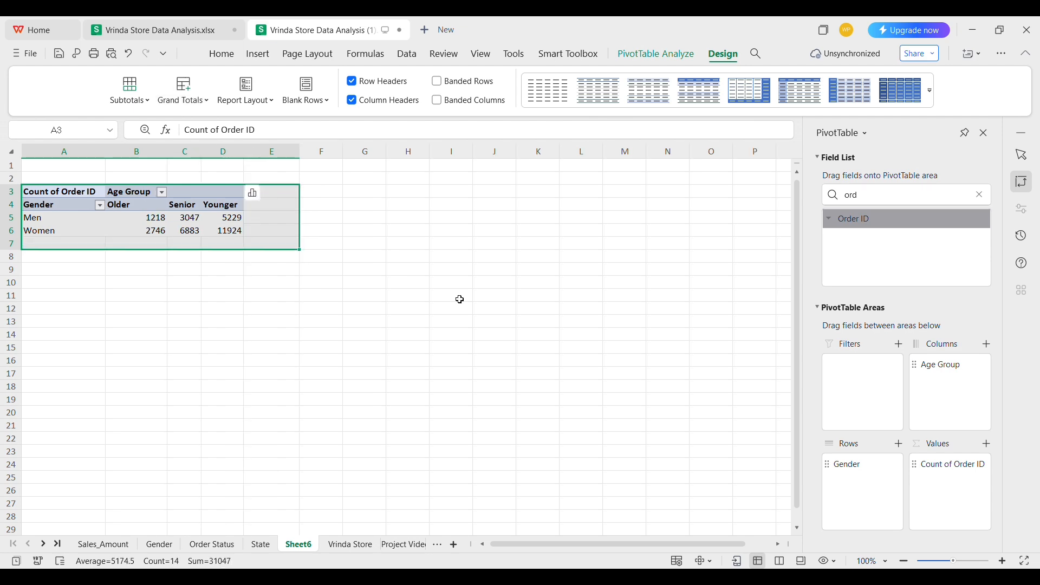
Insert a clustered column PivotChart from the Gender and Age Group PivotTable, with a chart title and no field buttons
click(656, 54)
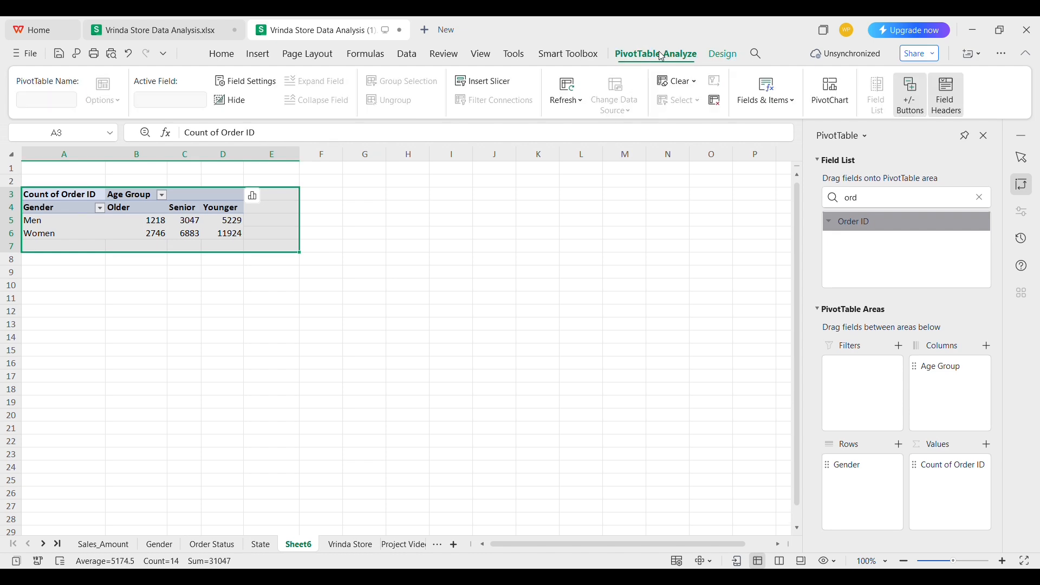
click(821, 99)
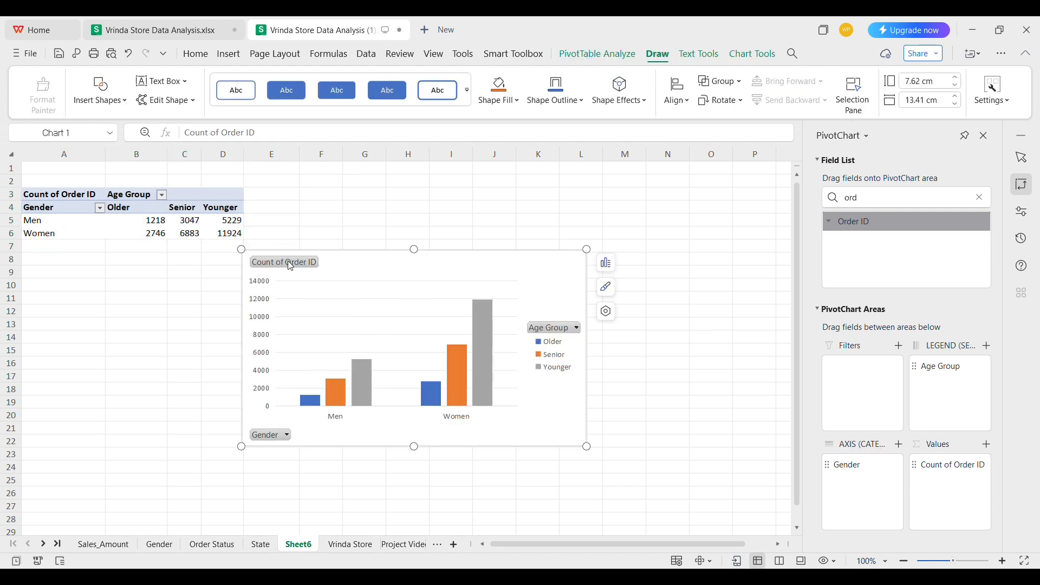
click(375, 261)
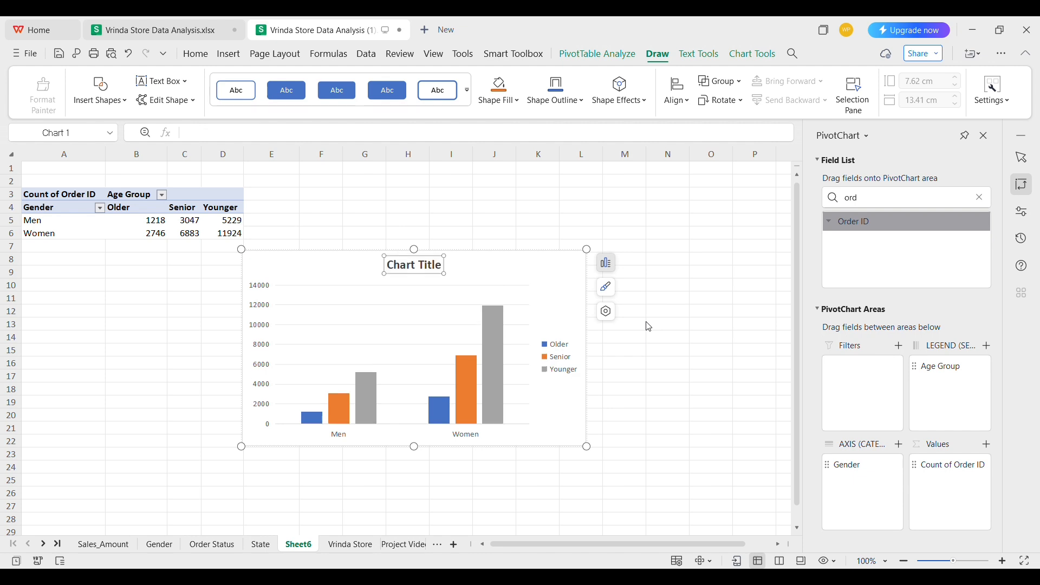
Change the column chart's title to "Age Group"
click(415, 266)
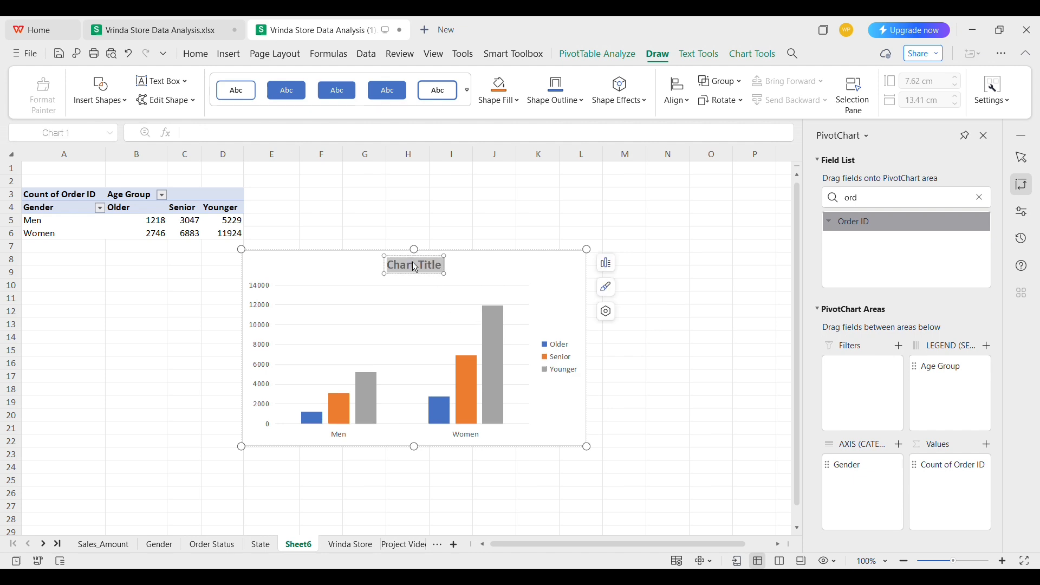
text(Age Group)
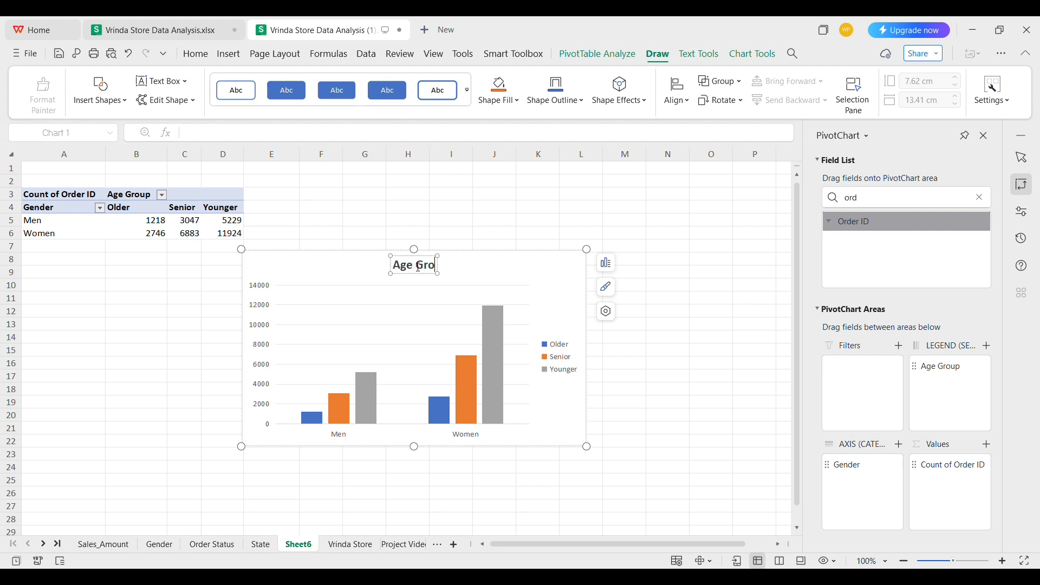
click(461, 267)
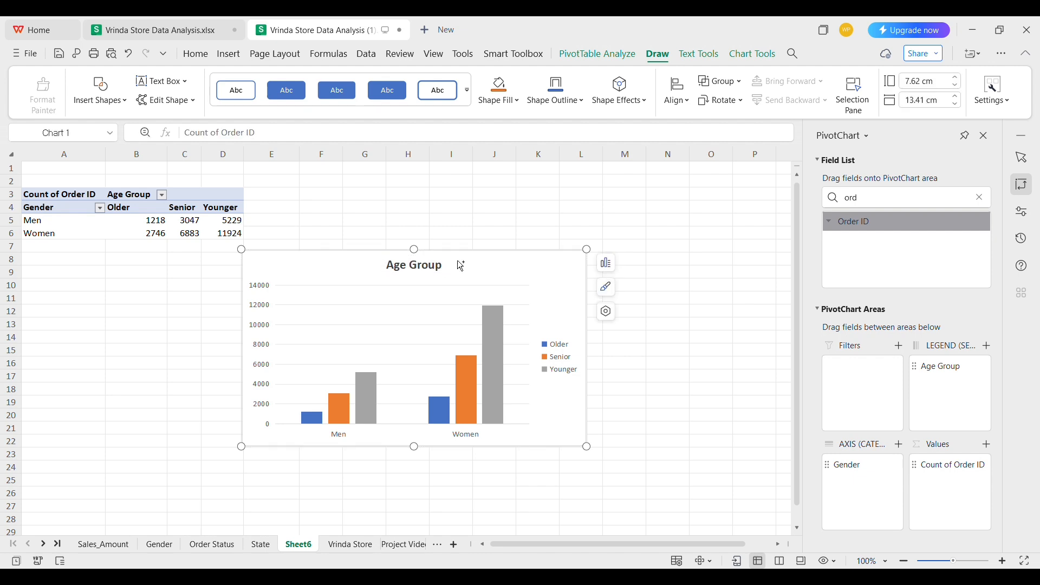
Copy the Age Group chart and paste it on the Reports sheet at cell L23, beside the Order State chart
click(44, 544)
click(43, 544)
click(374, 546)
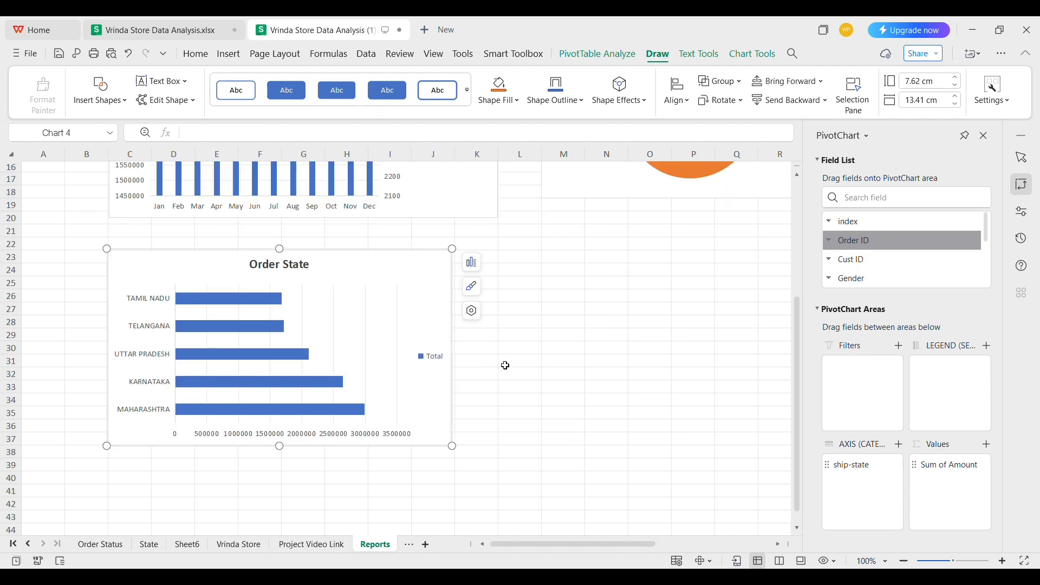
click(531, 262)
key(ctrl+v)
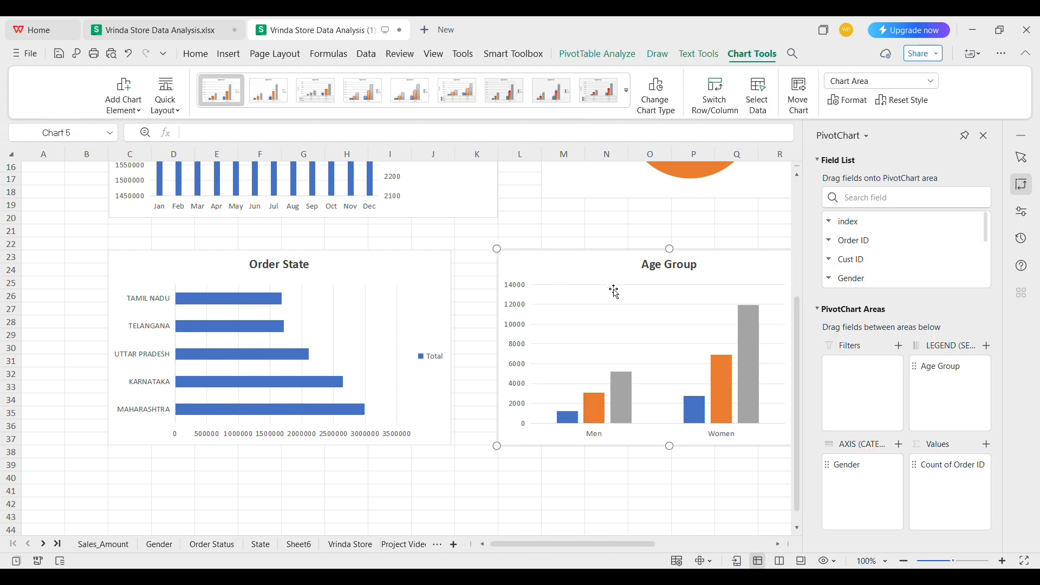
scroll(615, 293, up, 2)
scroll(615, 293, right, 5)
scroll(553, 308, left, 5)
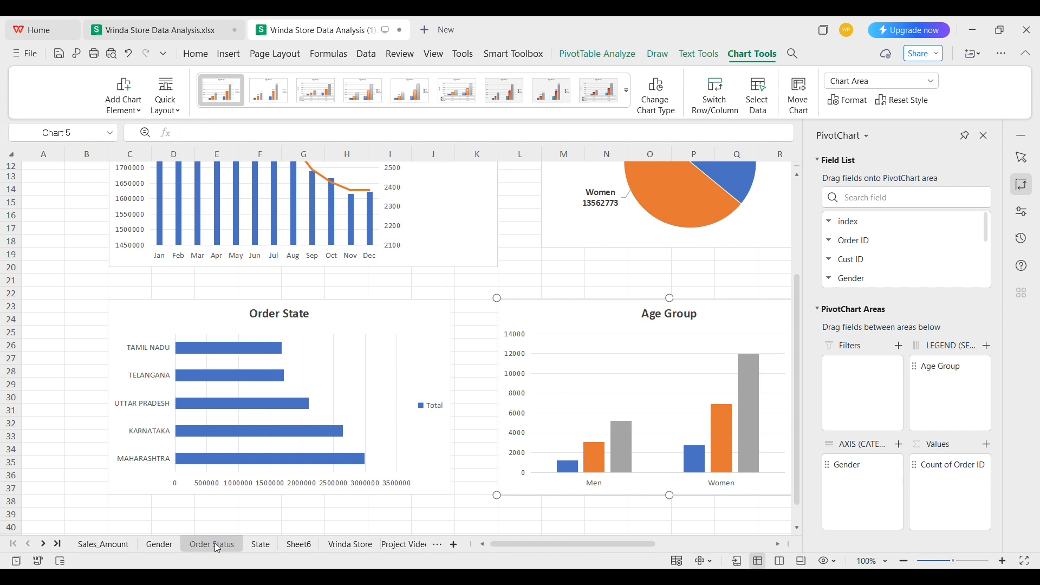
Create another PivotTable from the Vrinda Store data on a new sheet and place Channel in its rows
click(342, 548)
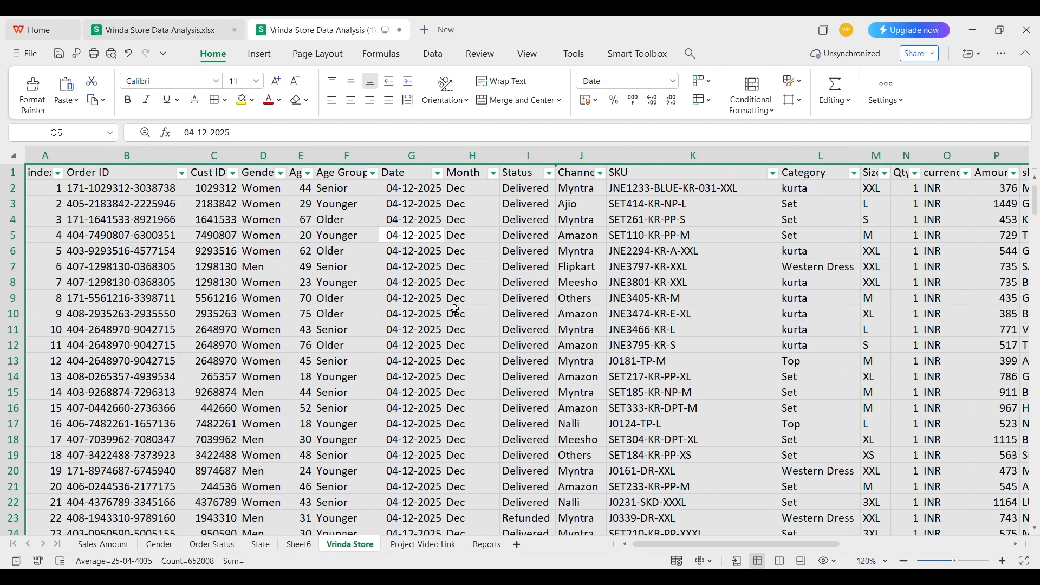
click(434, 54)
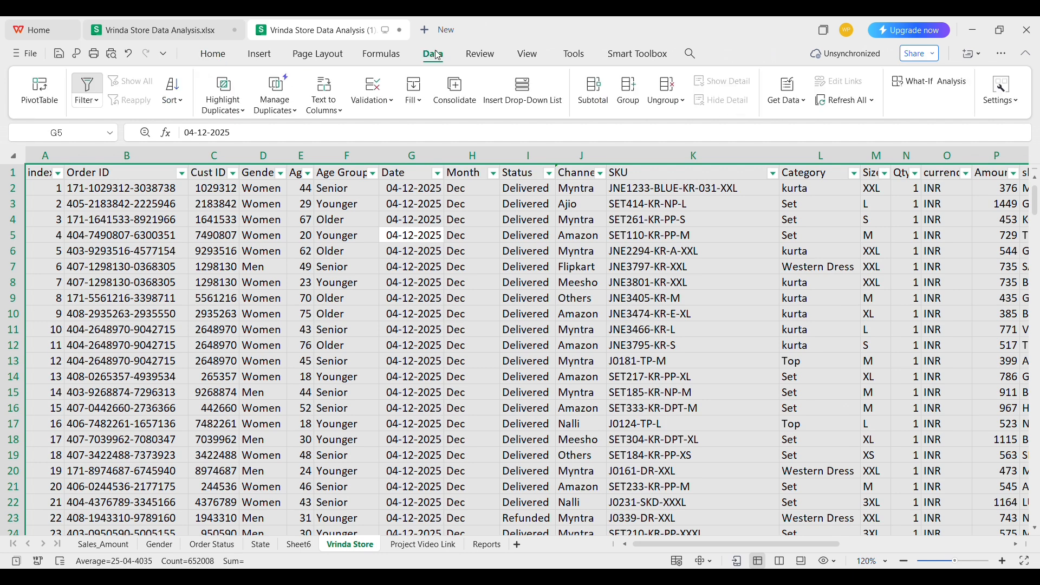
click(39, 86)
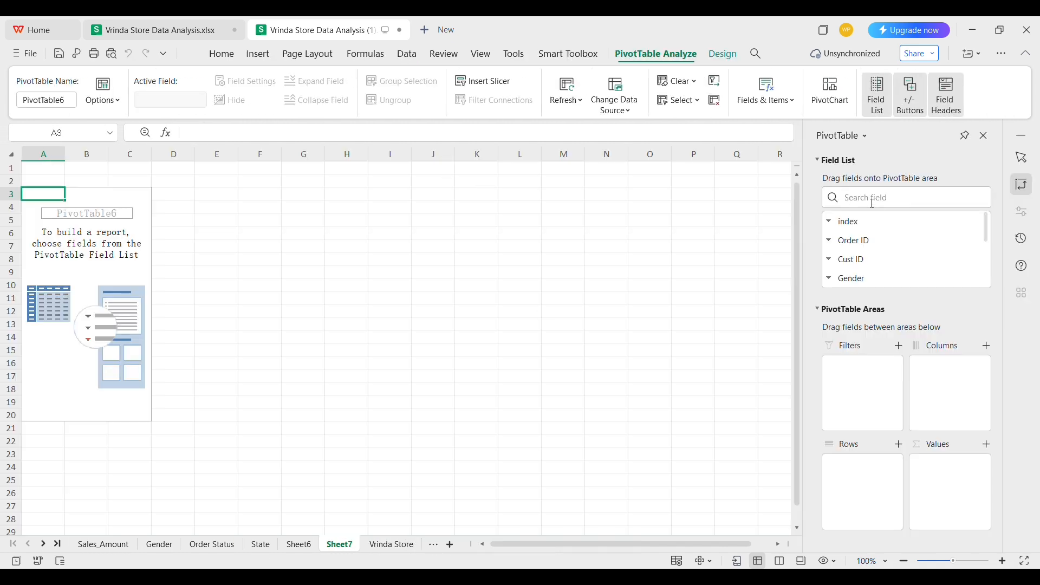
click(873, 203)
text(chan)
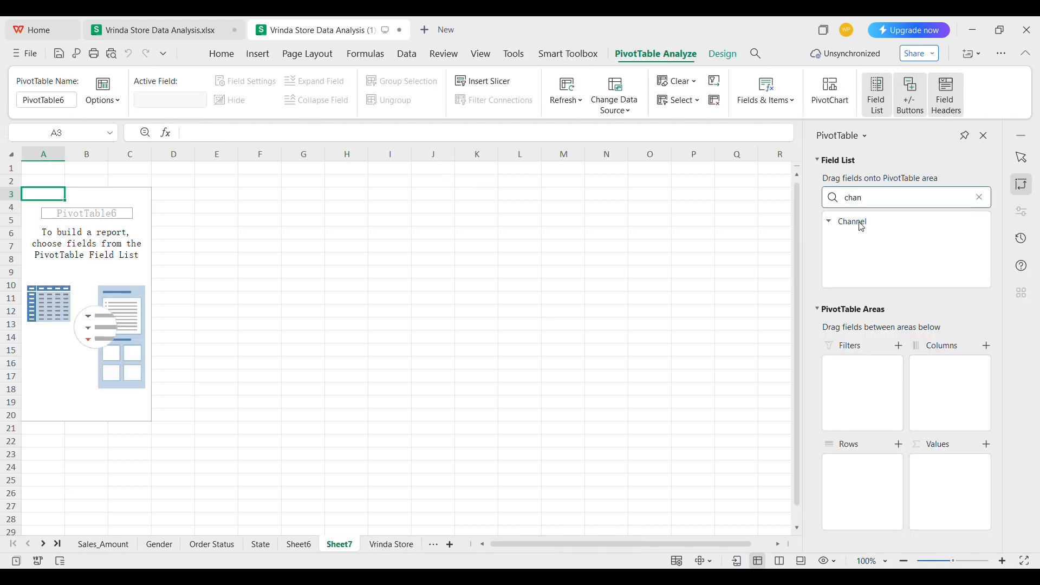
drag(861, 226, 866, 481)
Add Order ID as a count to the values of the Channel PivotTable
double_click(889, 197)
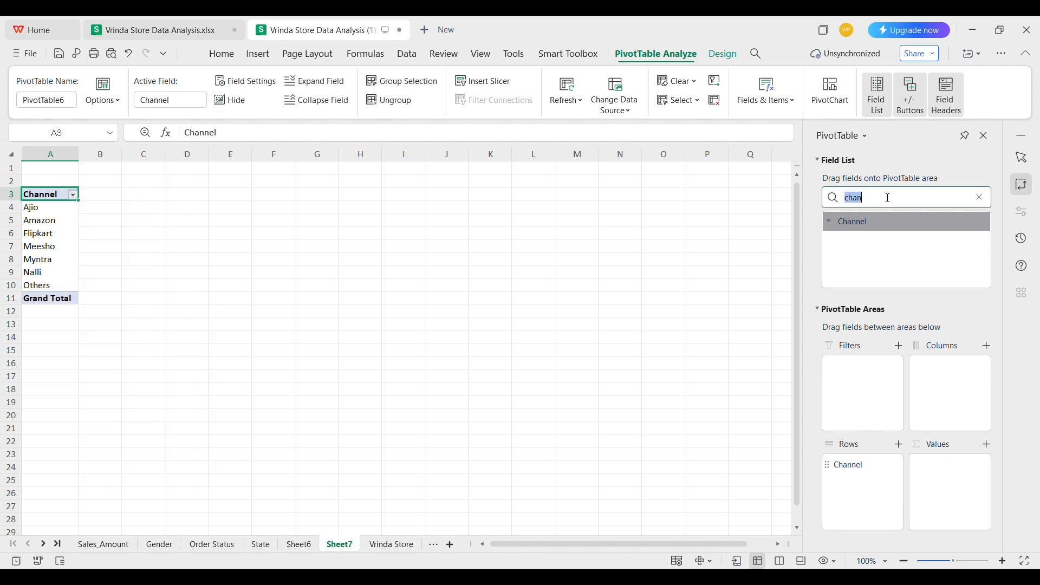
text(or)
drag(863, 225, 947, 499)
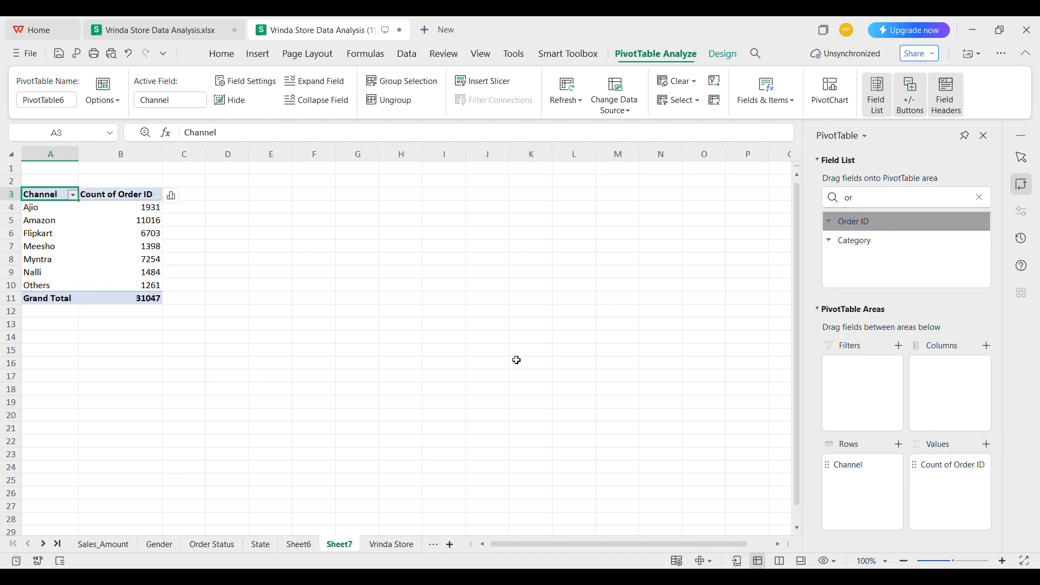
Turn off the grand totals for rows and columns in the Channel PivotTable
key(ctrl+a)
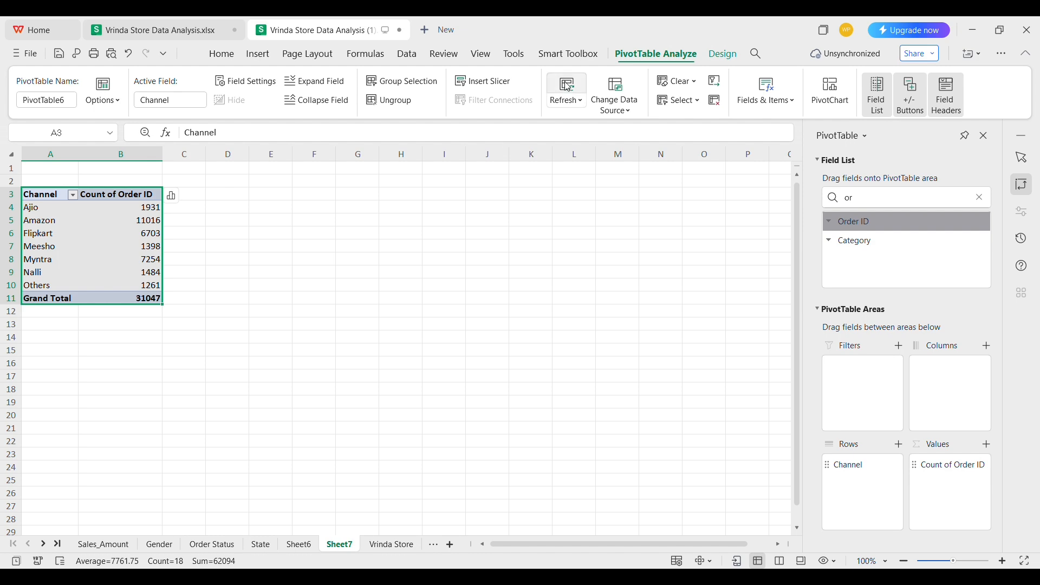
click(727, 55)
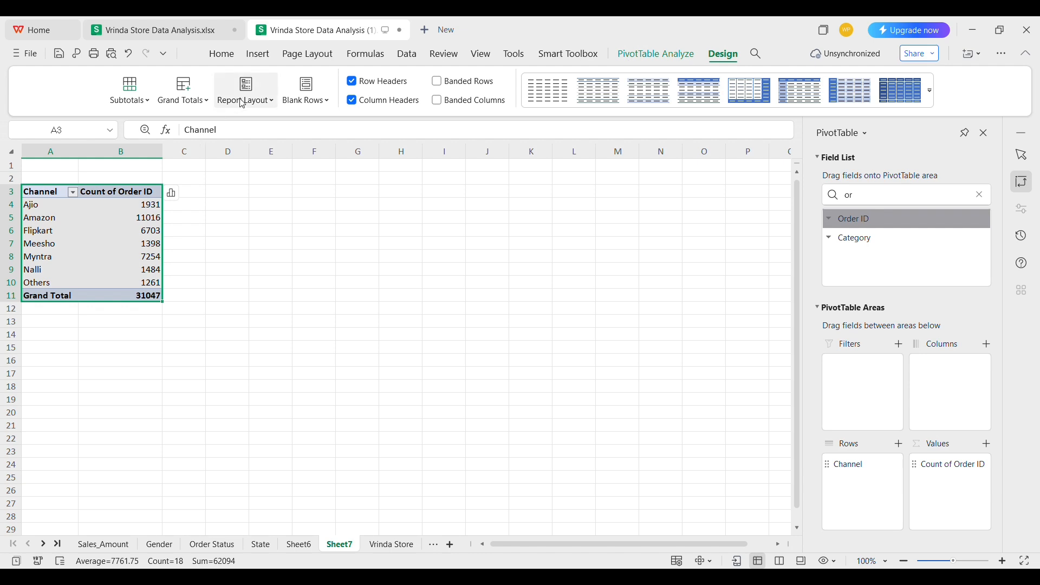
click(185, 111)
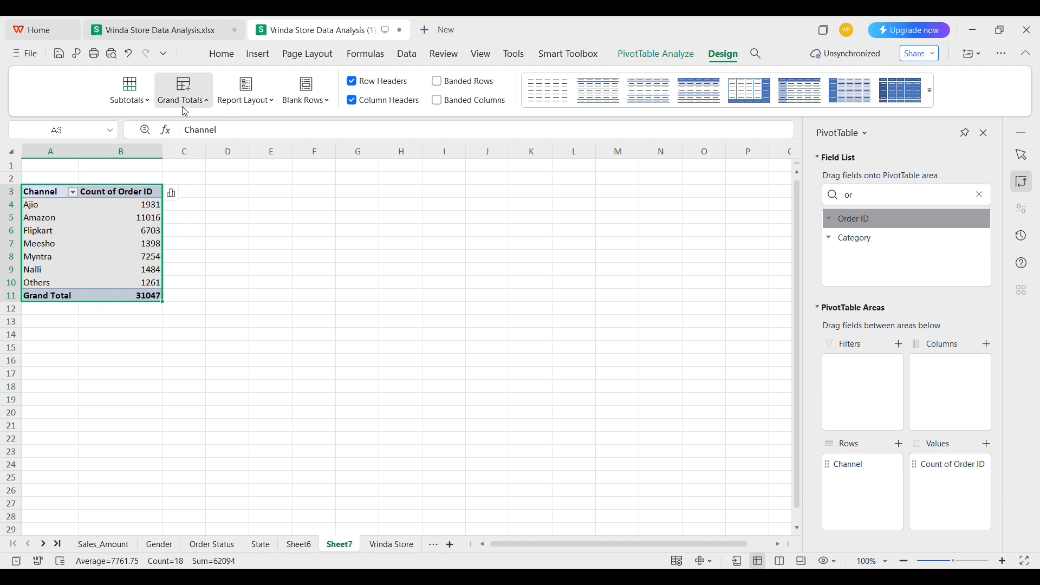
click(224, 161)
Create a clustered column PivotChart without field buttons from the Channel PivotTable and title it "Channel Sales"
click(664, 61)
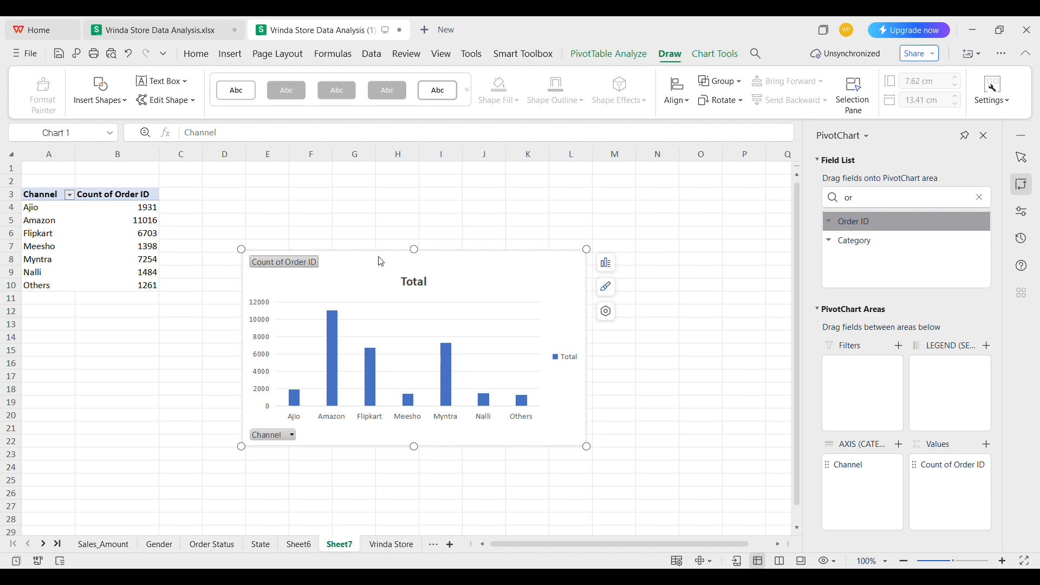
click(433, 275)
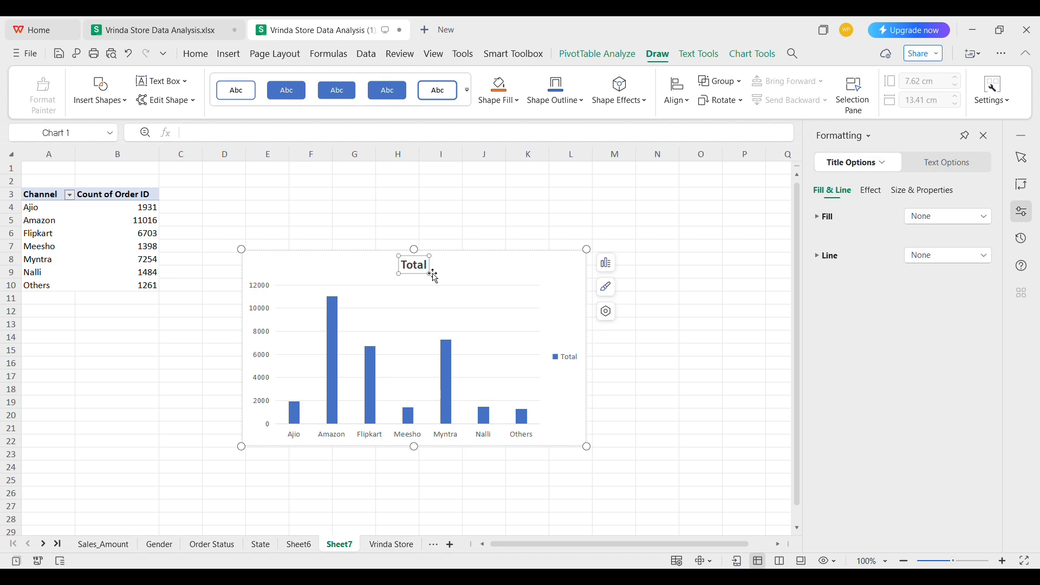
double_click(431, 274)
text(Cha)
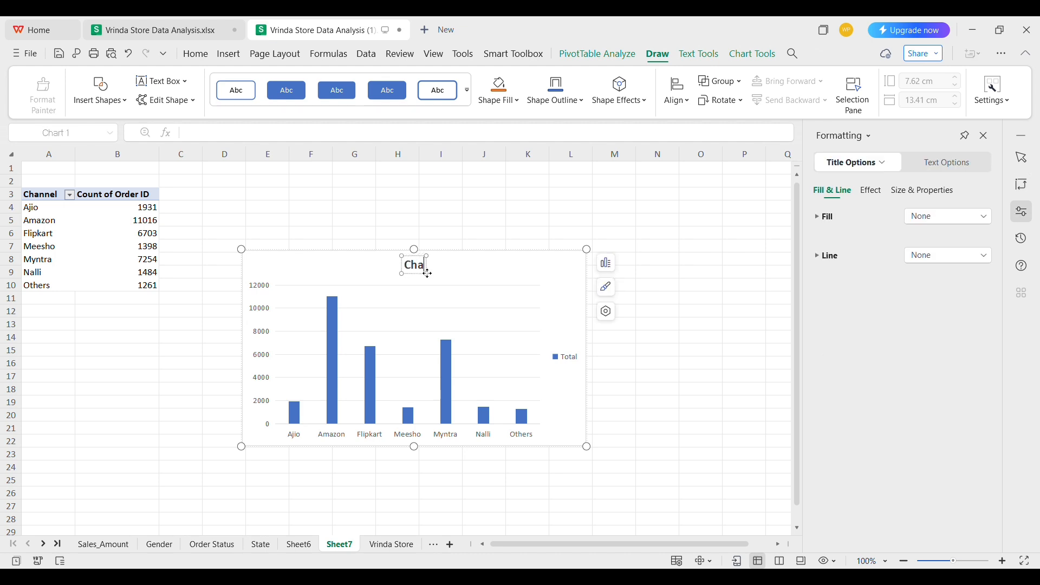
text(nnel Sales)
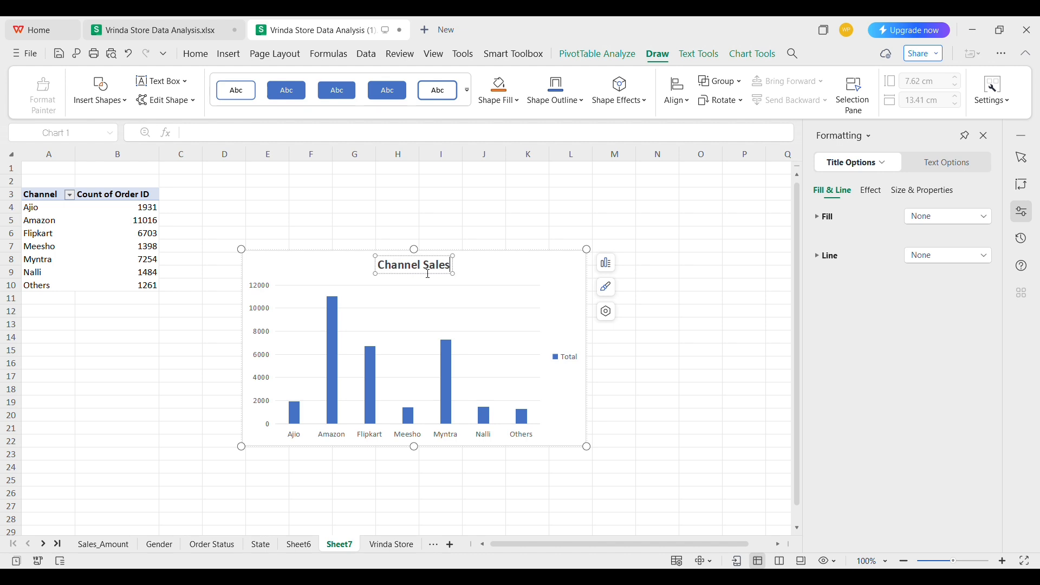
click(515, 271)
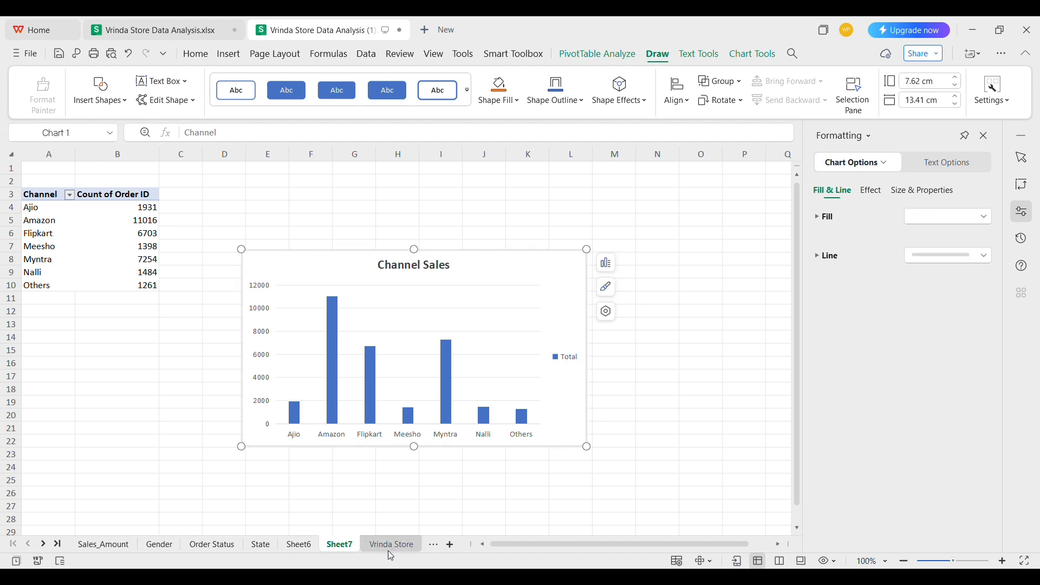
Copy the Channel Sales chart and paste it on the Reports sheet at cell V23, beside the Age Group chart
click(45, 546)
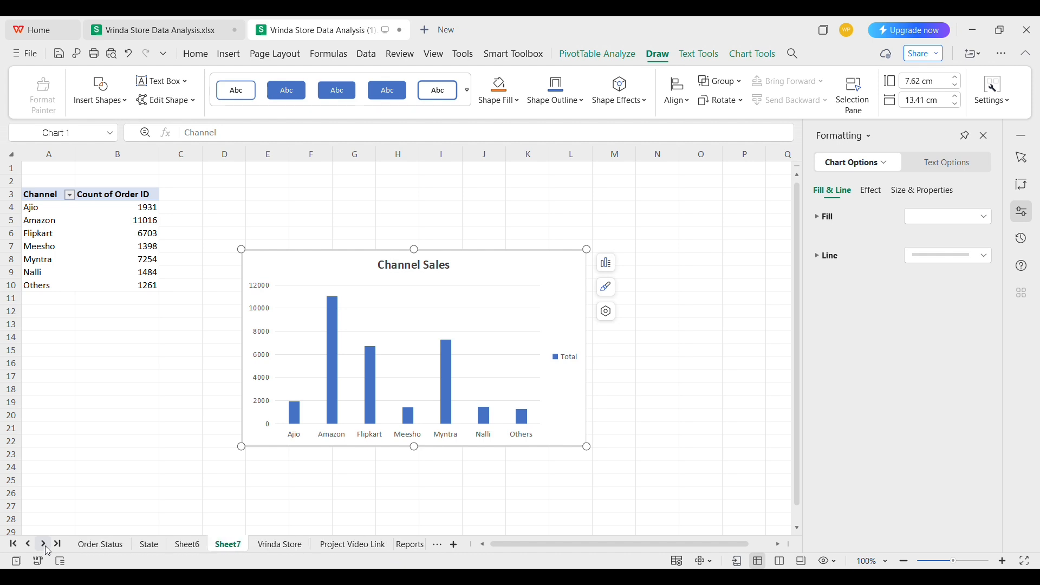
click(410, 545)
click(438, 306)
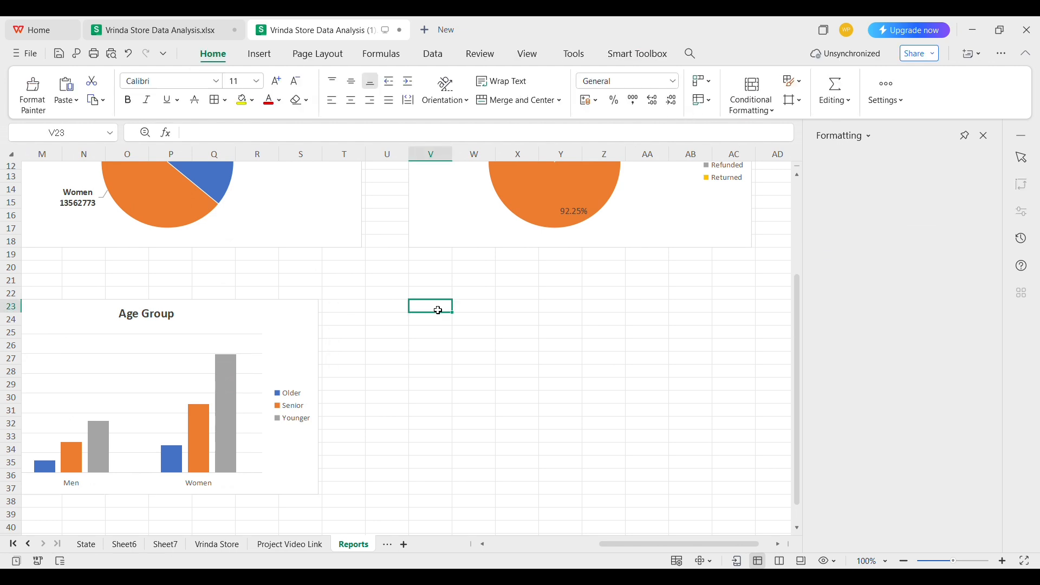
click(457, 353)
Merge and center the range A1:AC3 above the charts on the Reports sheet
scroll(355, 365, left, 6)
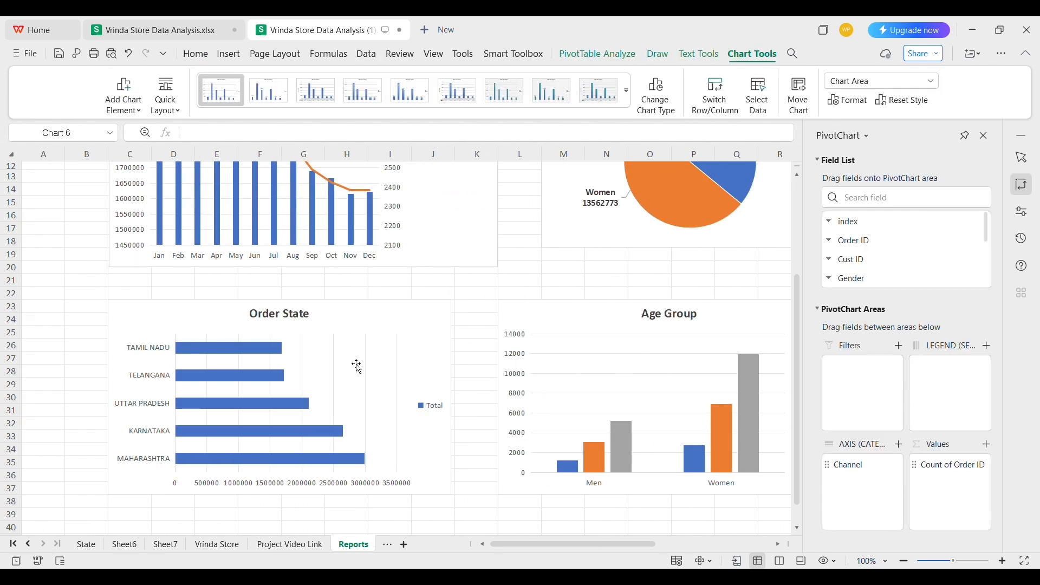
scroll(357, 366, up, 4)
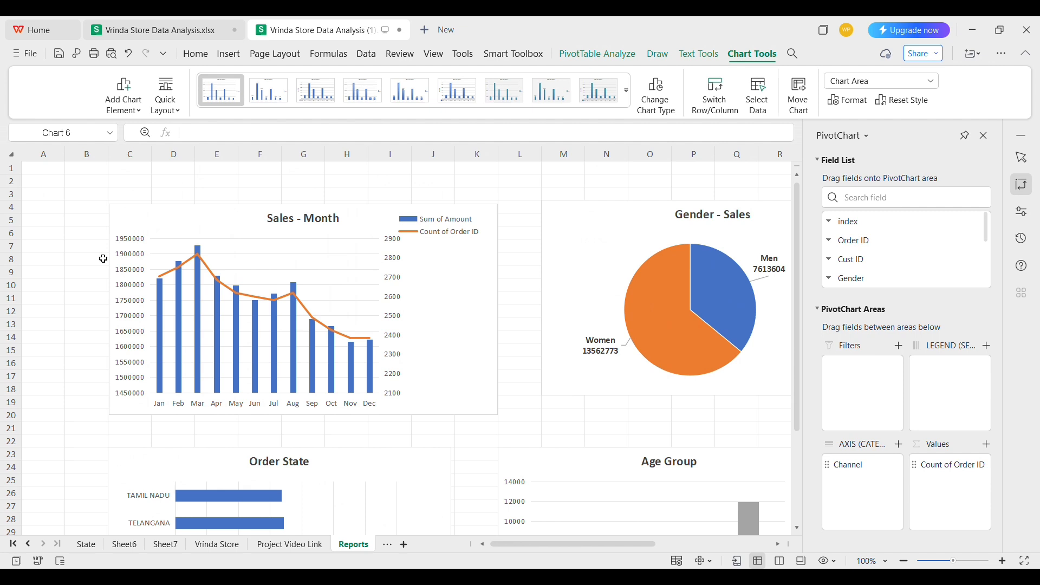
click(45, 173)
key(shift+Down)
key(shift+Down)
key(shift+Down)
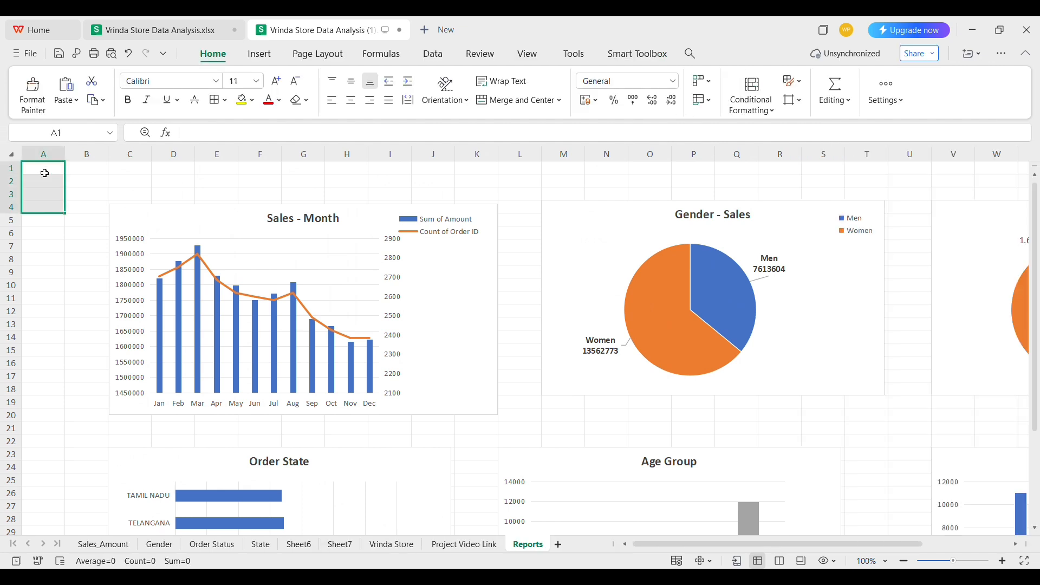
key(shift+Down)
key(shift+Up)
key(shift+Up)
key(shift+Up)
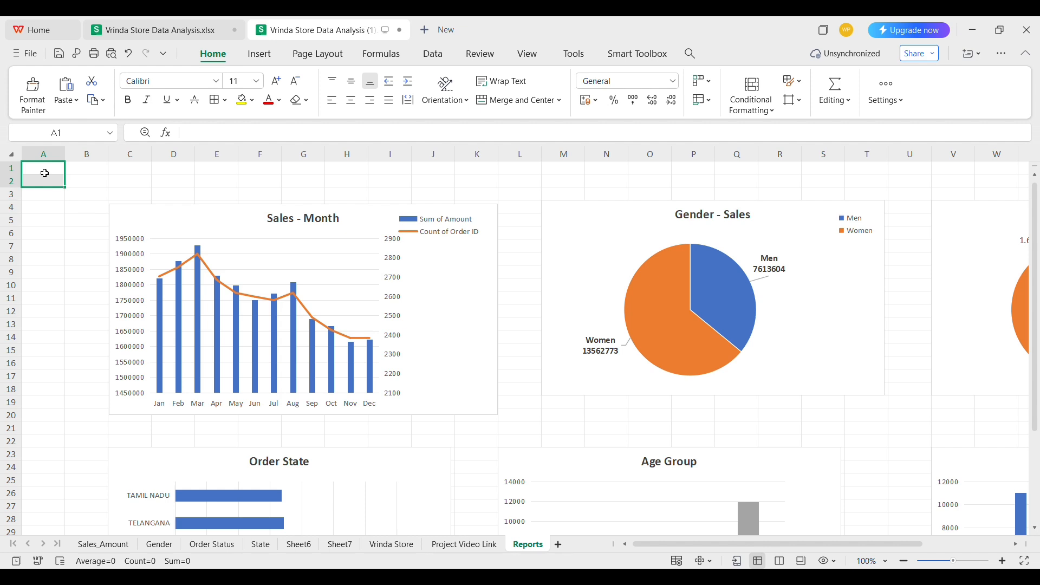
key(shift+Right)
key(shift+Right)
key(shift+Right)
key(shift+Right)
key(shift+Right)
key(shift+Right)
key(shift+Right)
key(shift+Right)
key(shift+Right)
key(shift+Right)
key(shift+Right)
key(shift+Right)
key(shift+Right)
key(shift+Right)
key(shift+Right)
key(shift+Right)
key(shift+Right)
key(shift+Right)
key(shift+Right)
key(shift+Right)
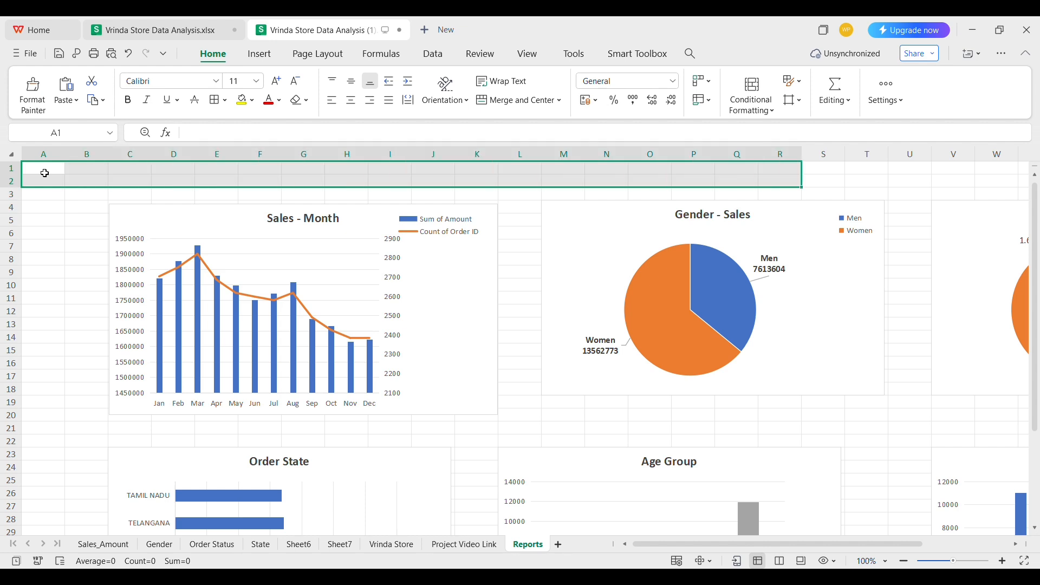
key(shift+Right)
key(shift+Right)
key(shift+Right)
key(shift+Right)
key(shift+Right)
key(shift+Right)
key(shift+Right)
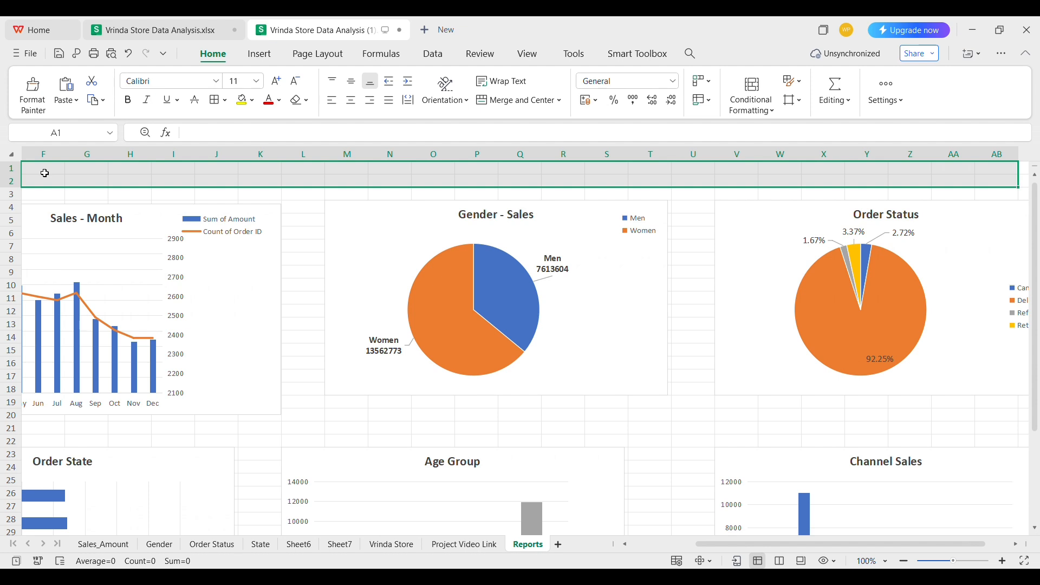
key(shift+Right)
key(shift+Down)
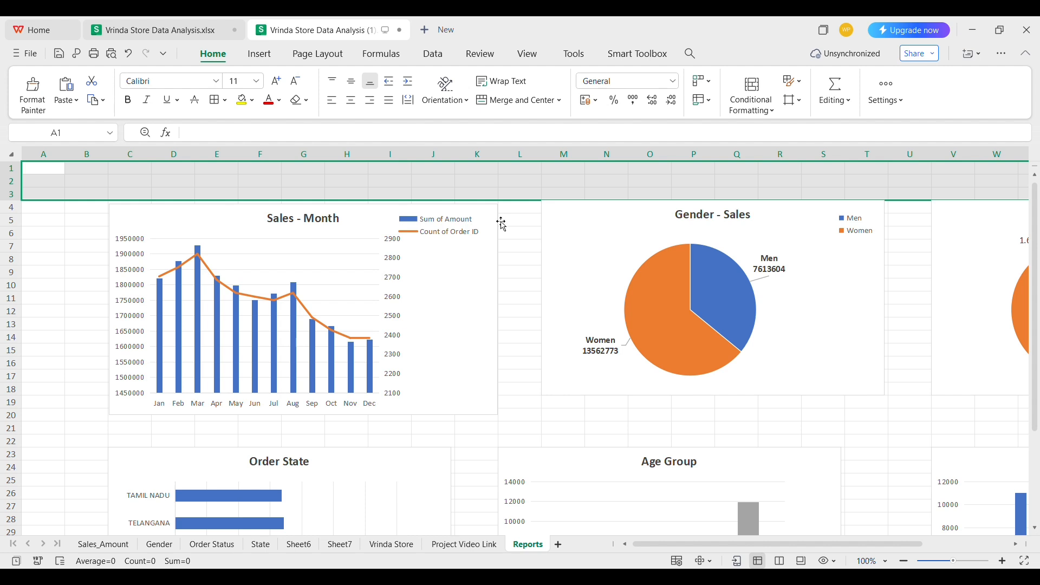
click(515, 107)
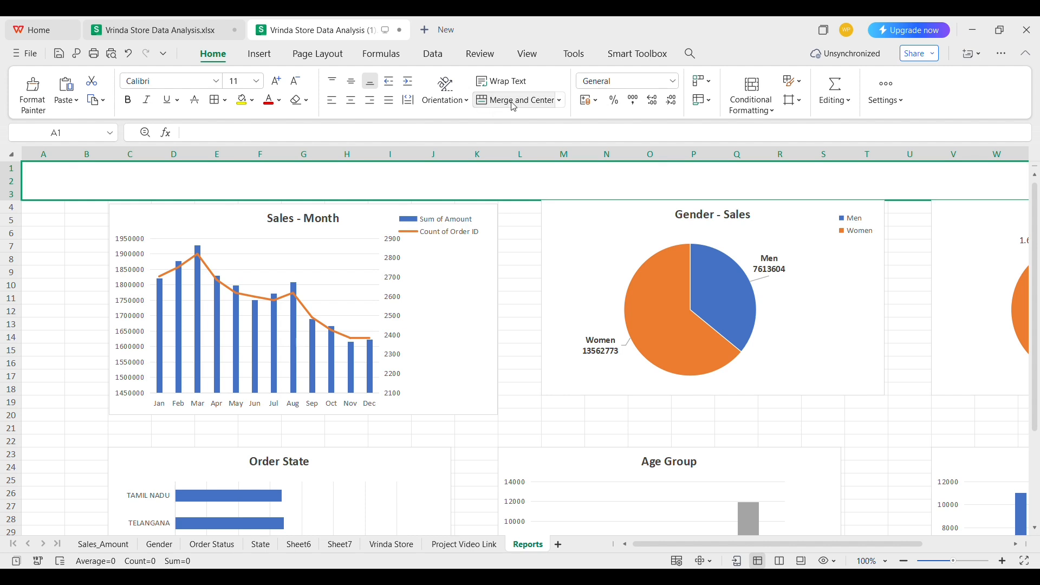
Enter "Vrinda Store Data Analysis" in the merged cell as the report title
double_click(480, 185)
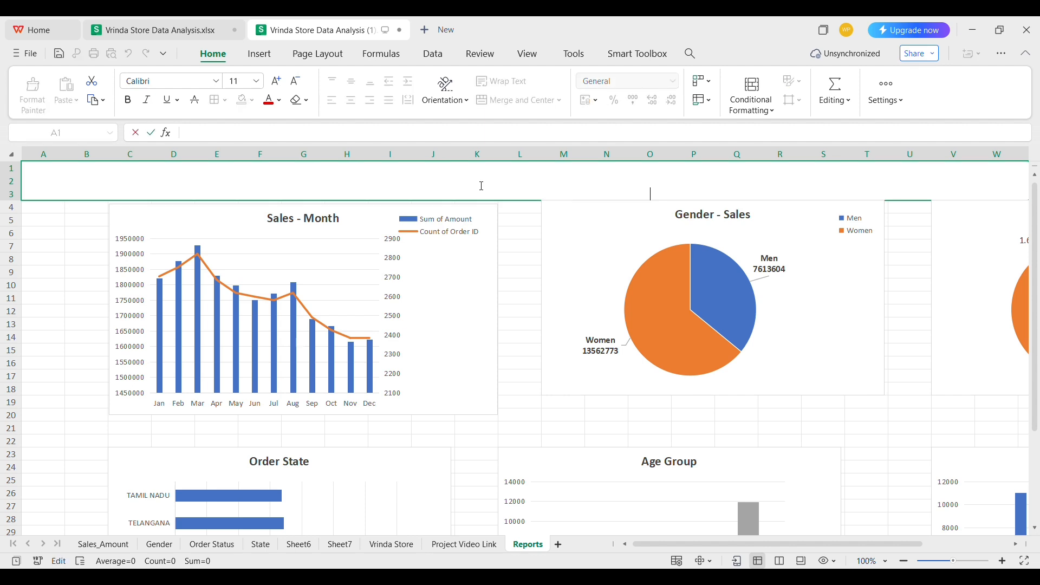
text(Vrinda )
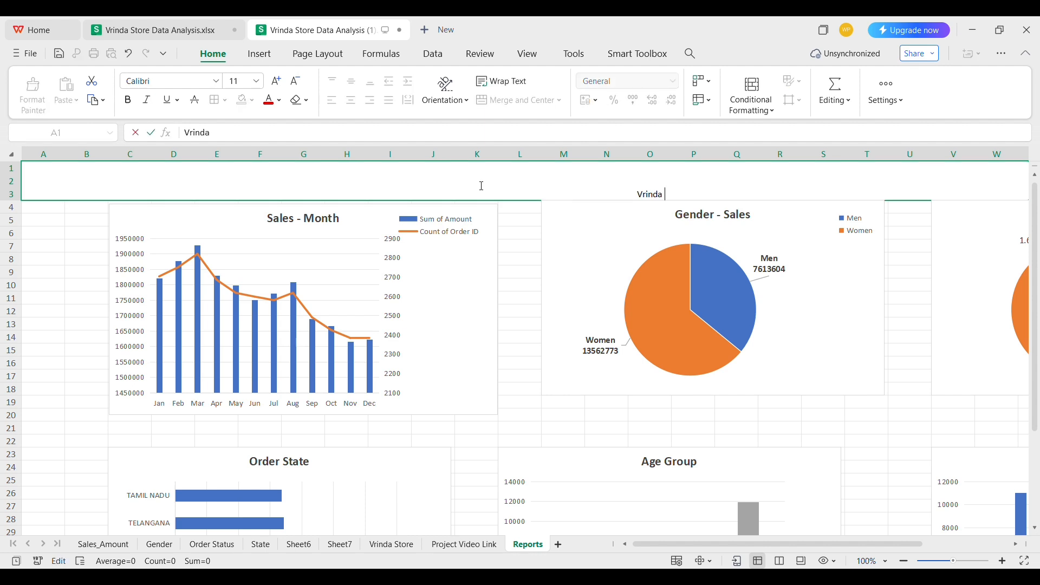
text(Store Dat)
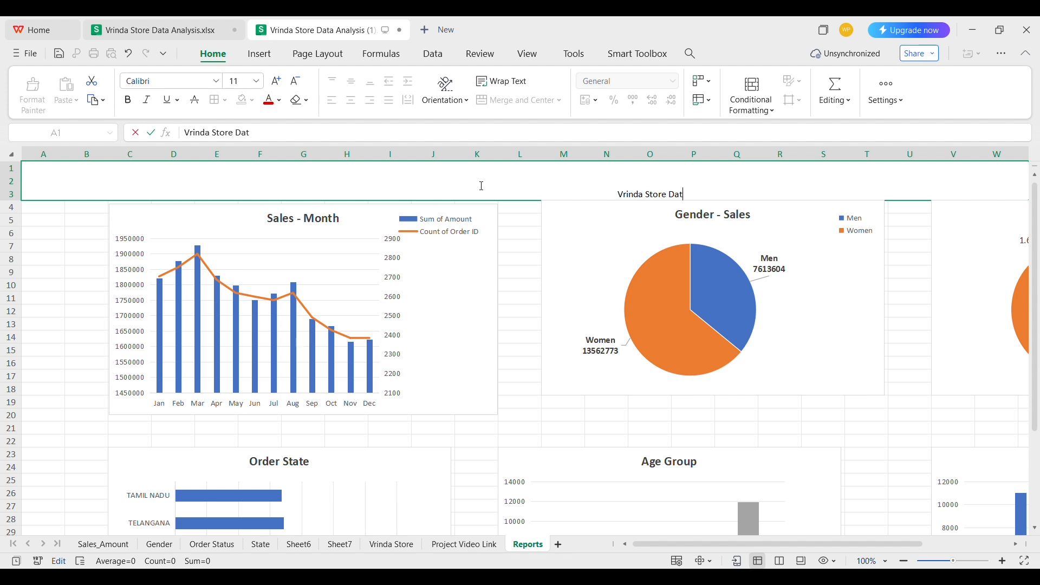
text(a Analysis)
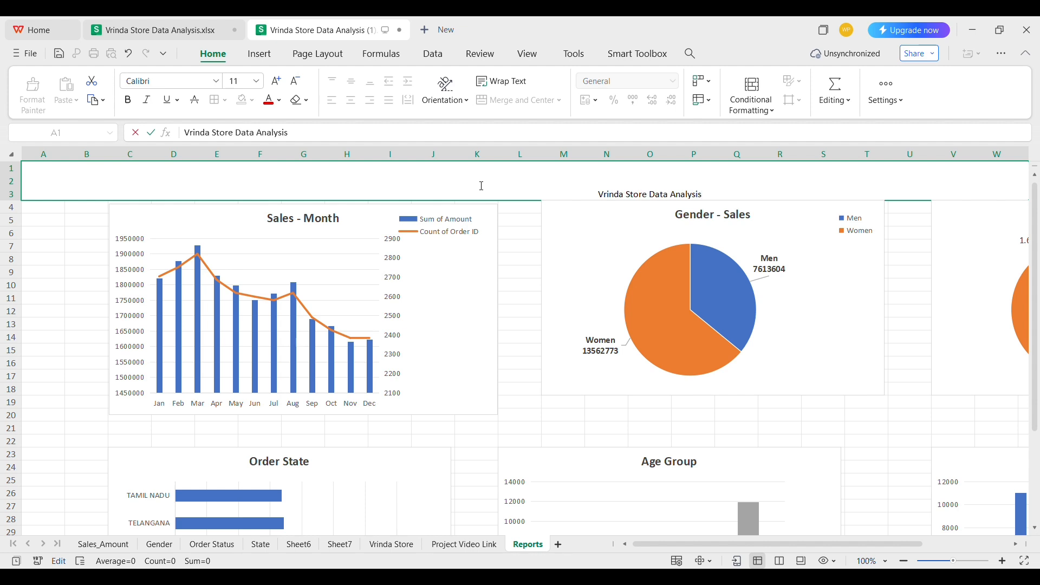
Format the report title text at size 25, bold and in a gold font color
key(ctrl+a)
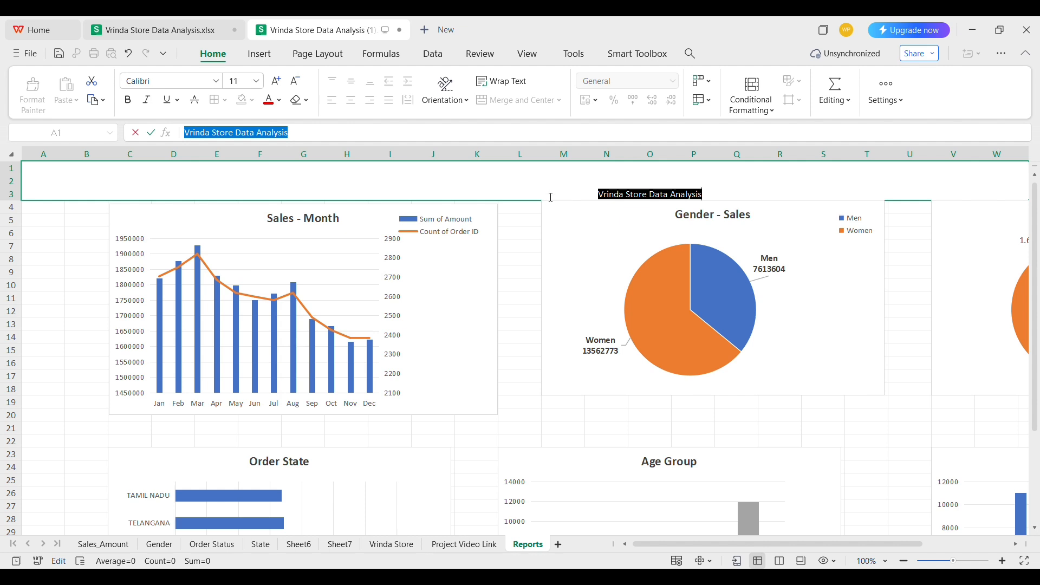
click(242, 85)
key(Return)
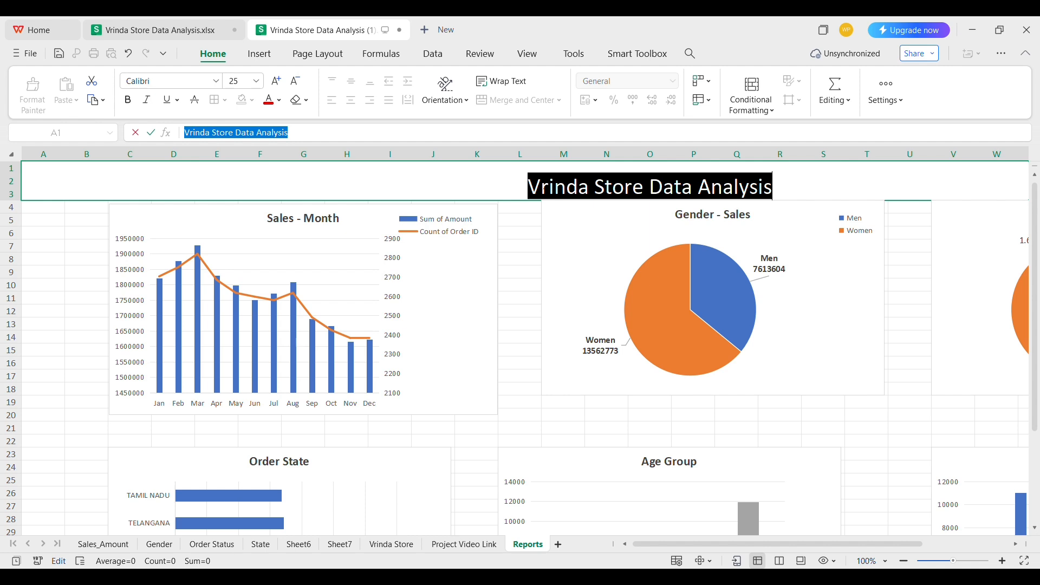
key(ctrl+b)
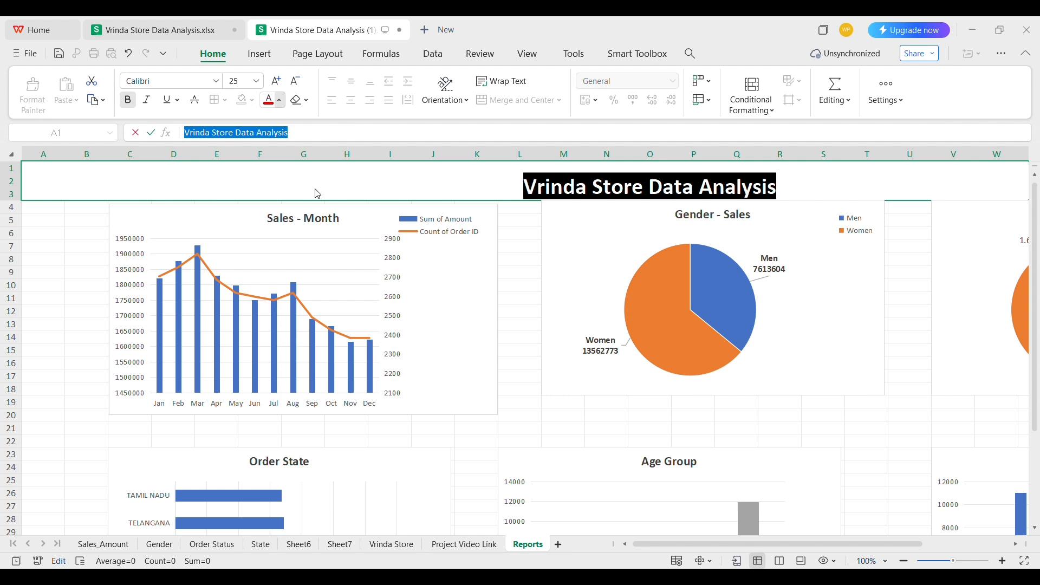
click(298, 229)
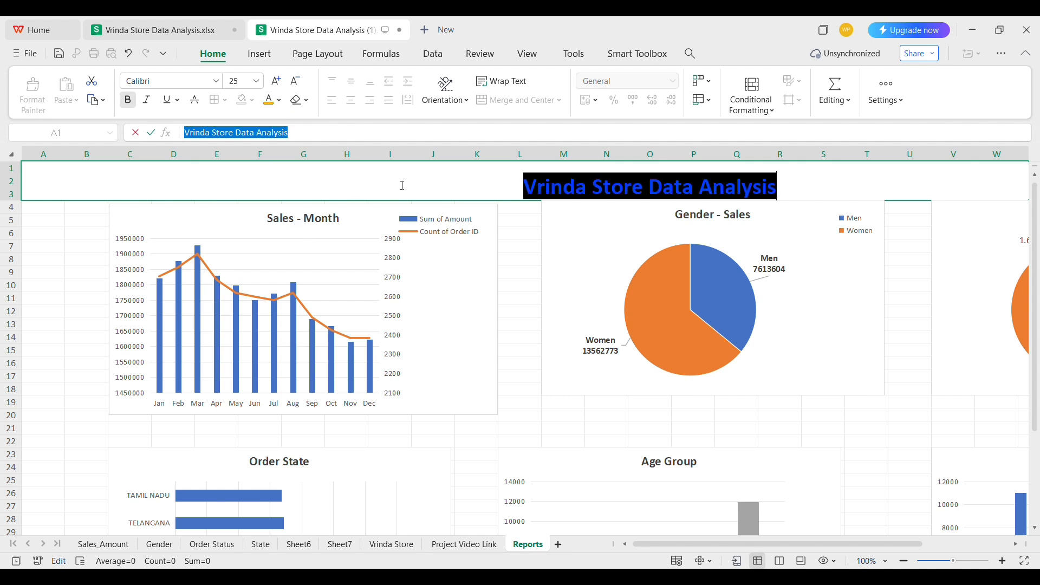
click(83, 245)
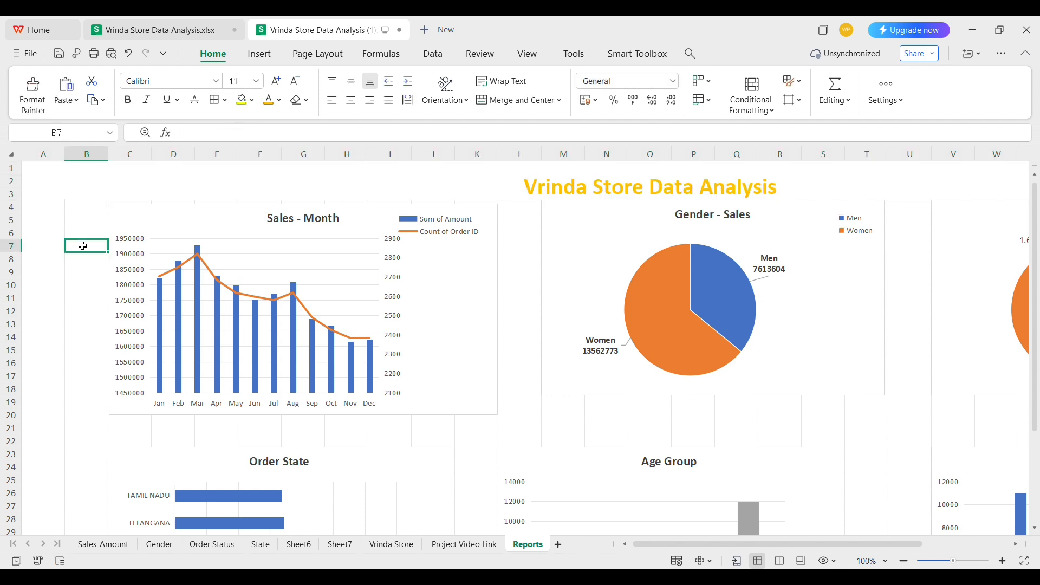
Fill the merged title cell with gold and change the title text to black
scroll(387, 244, right, 5)
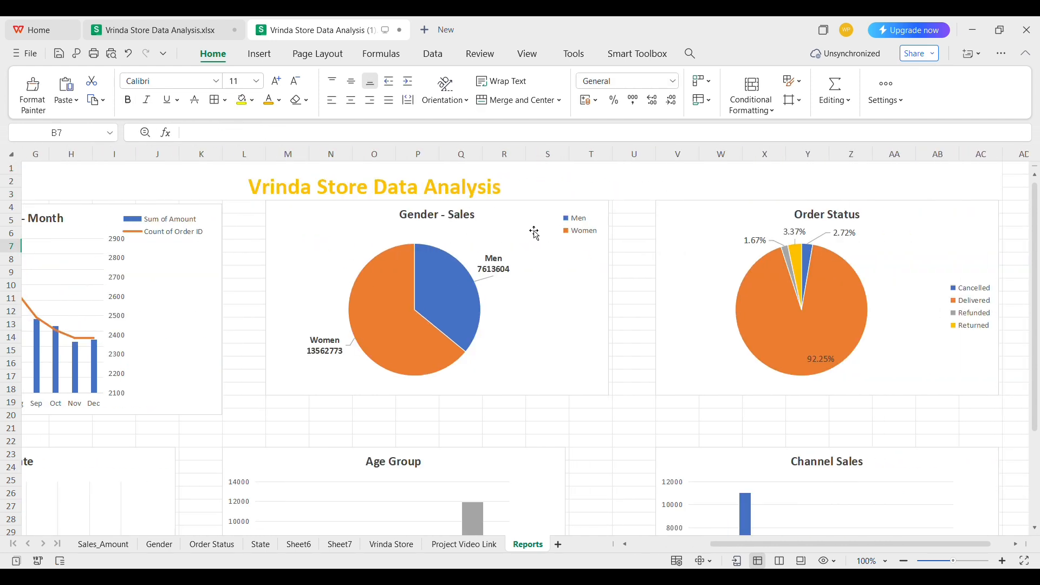
scroll(534, 230, left, 5)
click(396, 187)
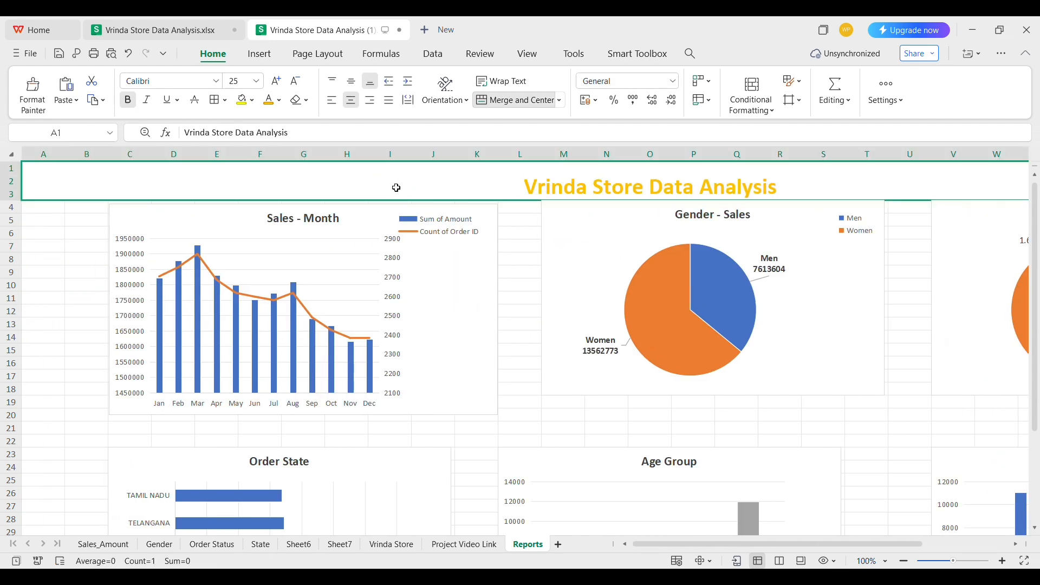
click(240, 99)
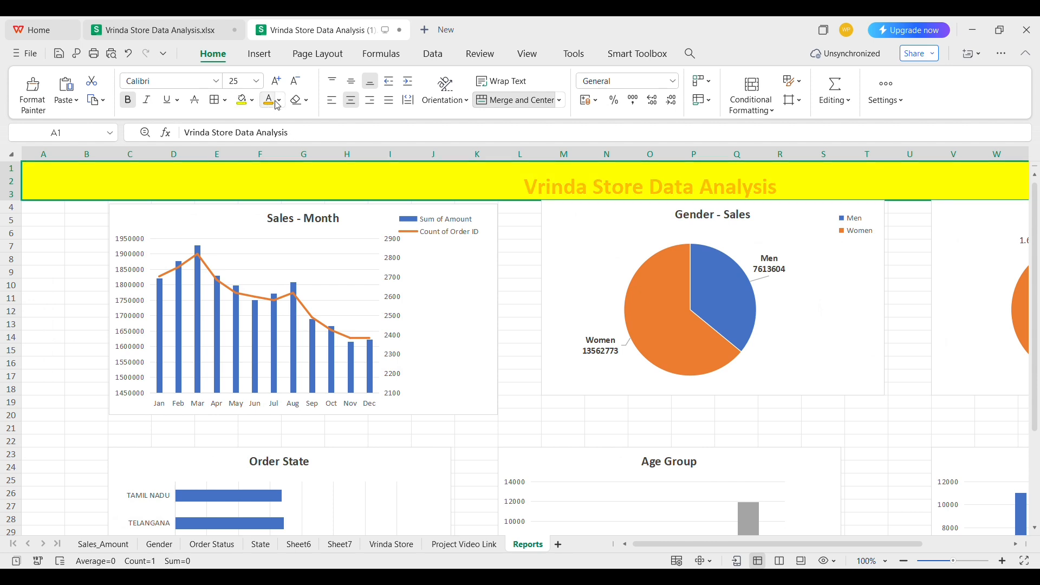
click(283, 150)
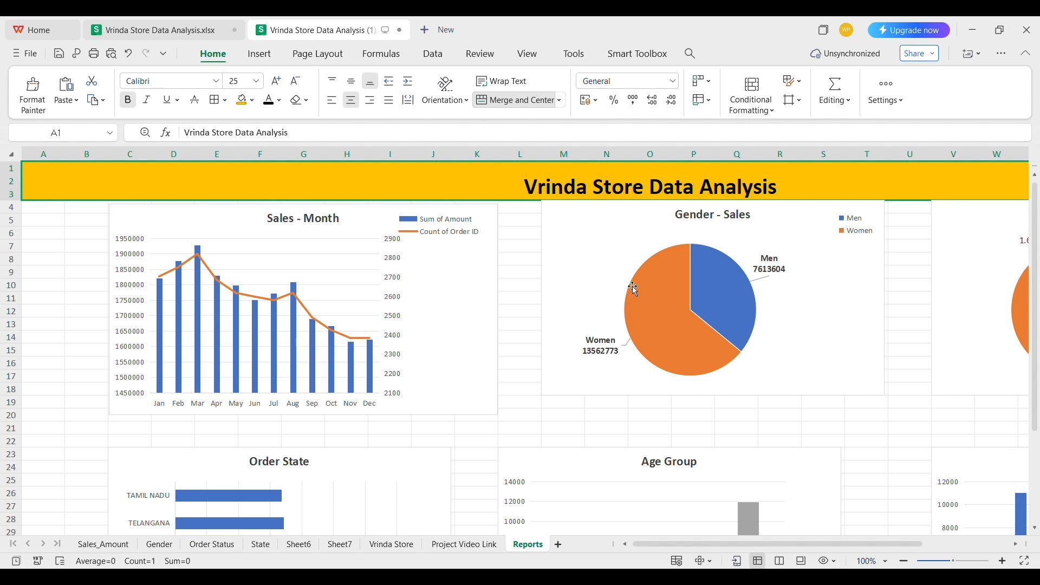
Move the Sales - Month chart slightly down to leave a gap below the title banner, starting in row 5
scroll(632, 287, right, 5)
scroll(631, 286, left, 5)
drag(317, 245, 321, 254)
Move the Gender - Sales chart beside the Sales - Month chart and stretch its lower edge to match that chart's height
scroll(483, 265, right, 3)
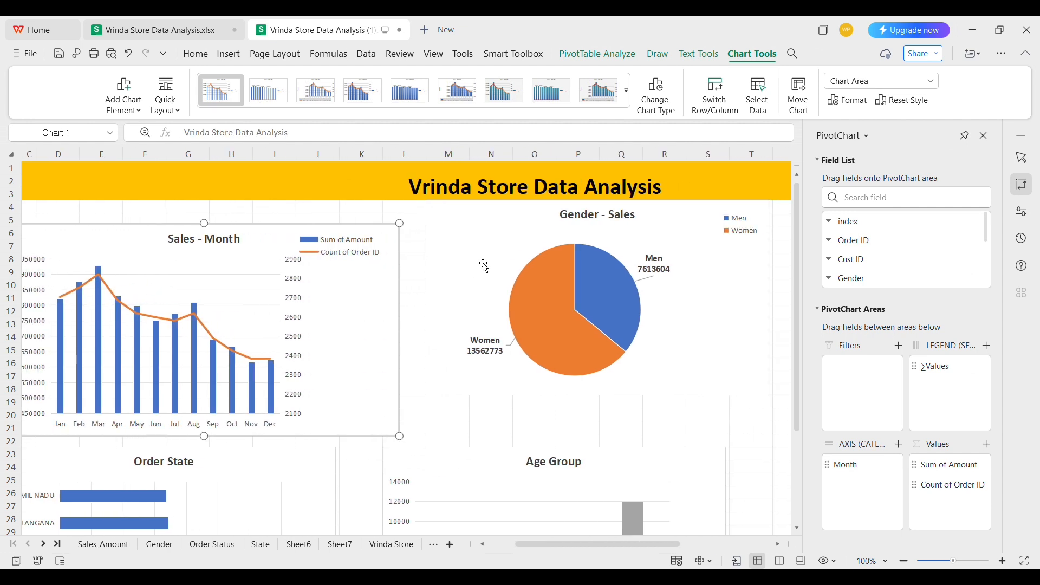
mouse_move(484, 265)
mouse_down()
mouse_move(485, 297)
mouse_move(473, 275)
mouse_up()
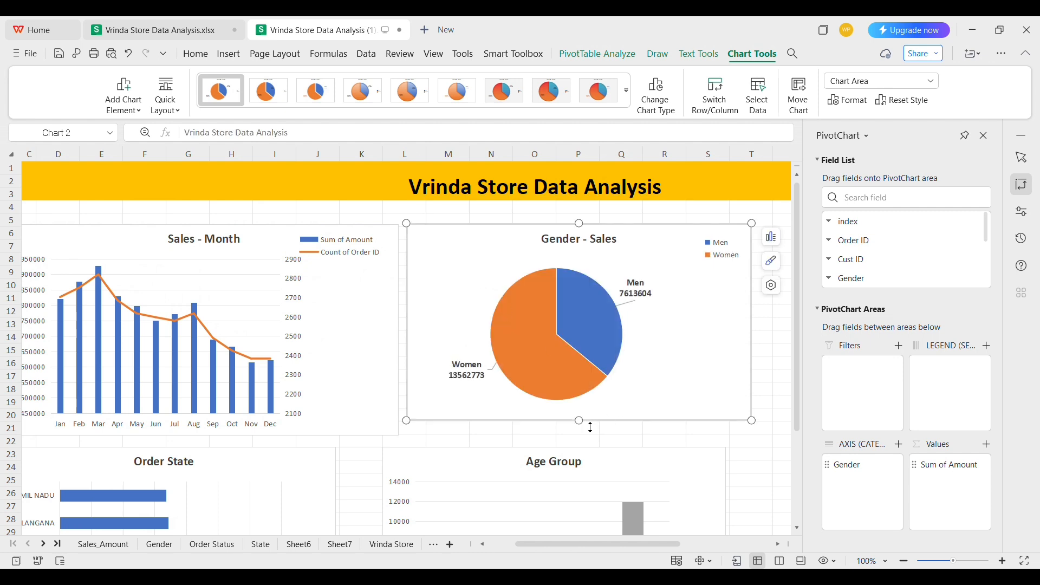
mouse_move(590, 427)
mouse_down()
mouse_move(590, 450)
mouse_move(588, 442)
mouse_up()
Move the Order Status chart close beside the Gender - Sales chart, aligning their upper edges
scroll(596, 423, right, 6)
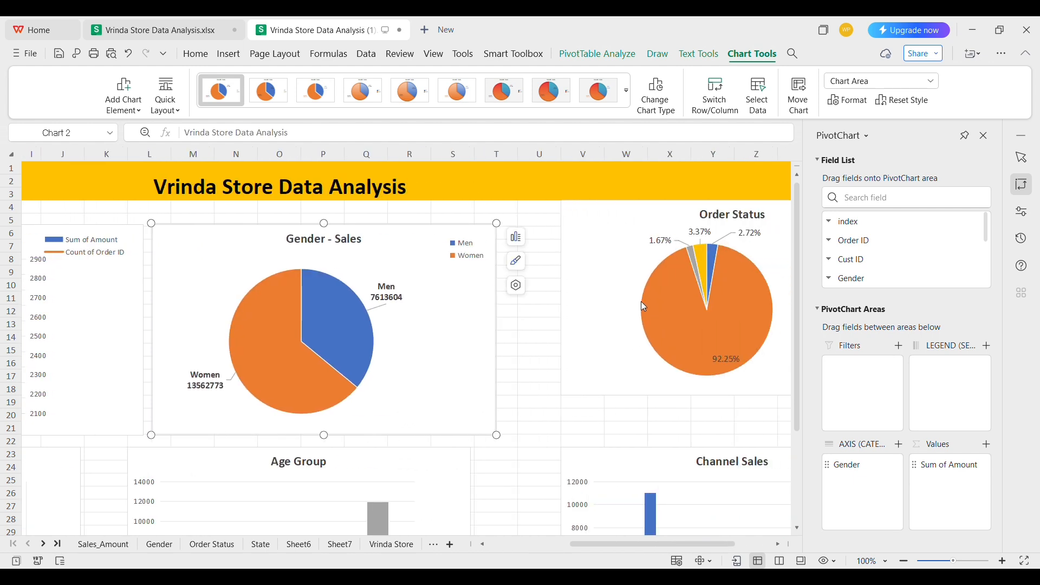
click(638, 343)
drag(608, 309, 555, 336)
scroll(561, 337, right, 4)
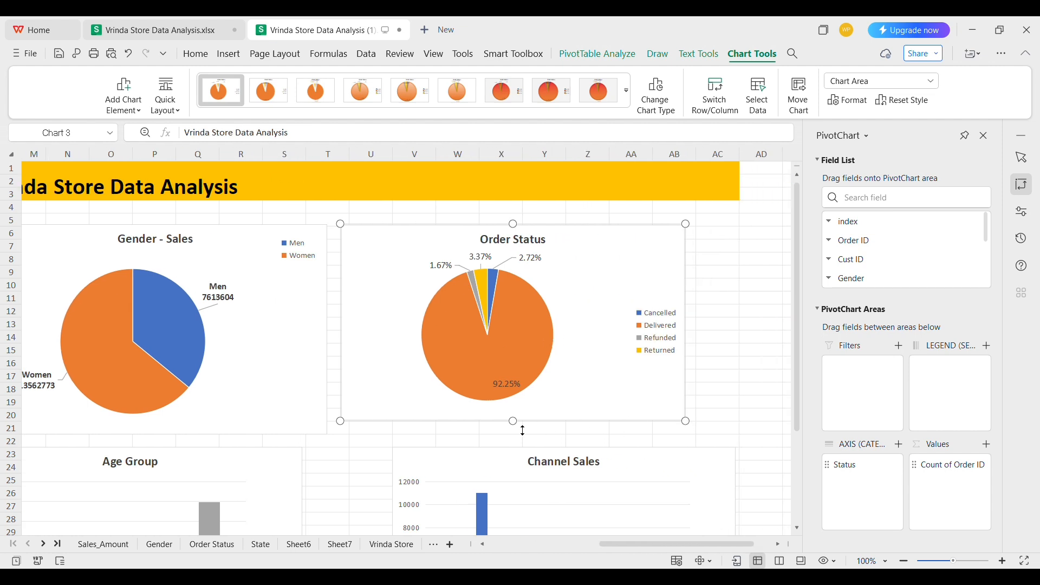
Stretch the Order Status chart's lower edge down to match the height of the Gender - Sales chart
drag(521, 429, 526, 441)
scroll(529, 383, left, 3)
scroll(528, 382, left, 3)
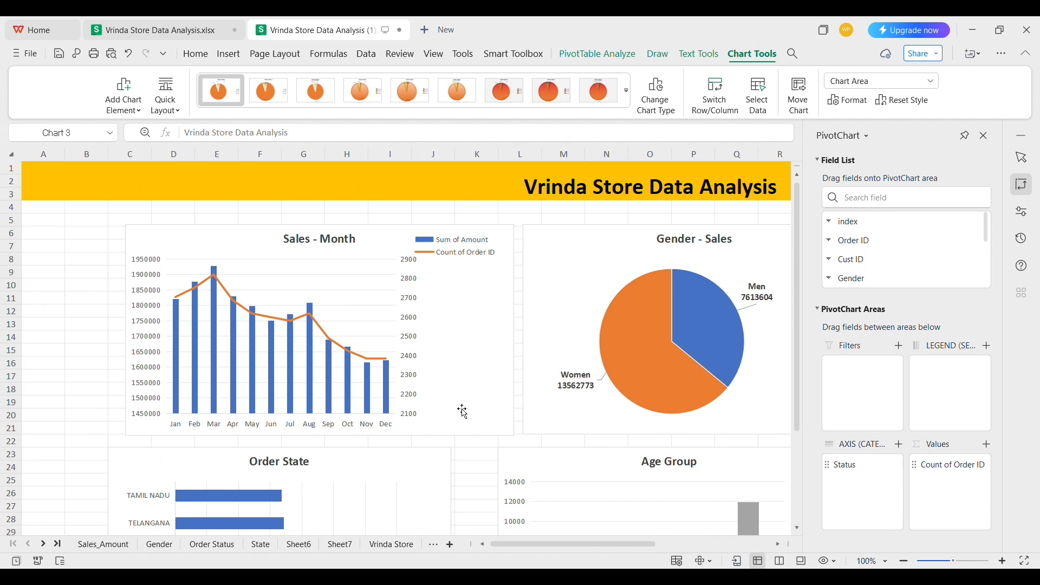
scroll(446, 410, down, 4)
click(332, 371)
drag(332, 371, 342, 338)
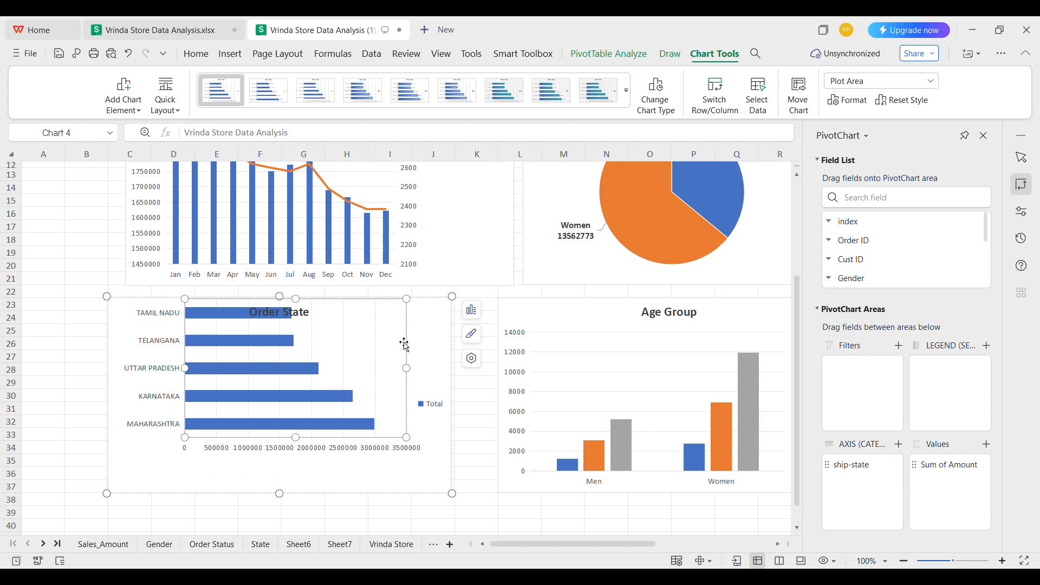
key(ctrl+z)
Move the Order State chart slightly right so its outer edge lines up with the Sales - Month chart above
scroll(409, 356, down, 2)
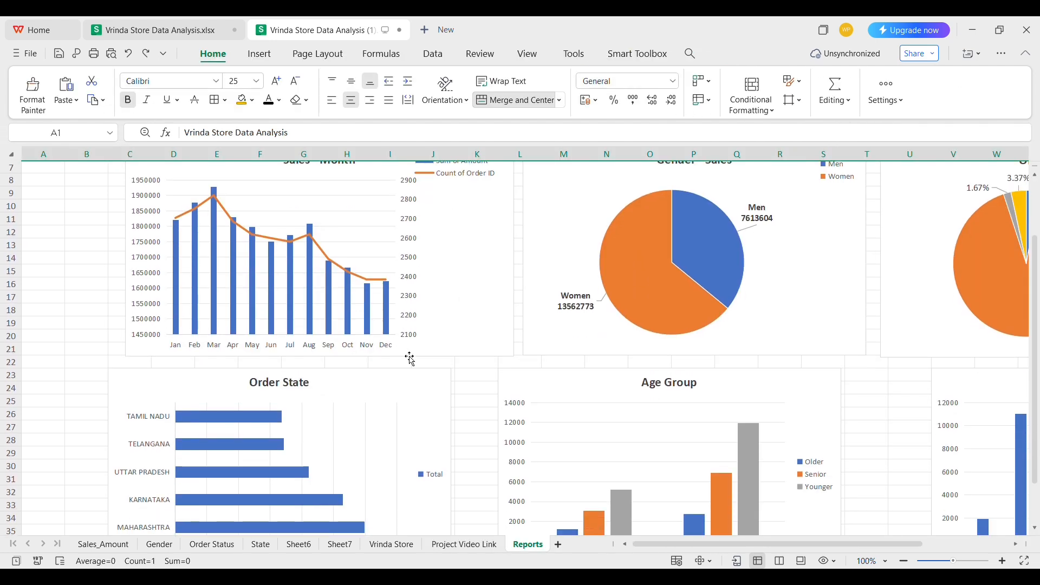
click(424, 399)
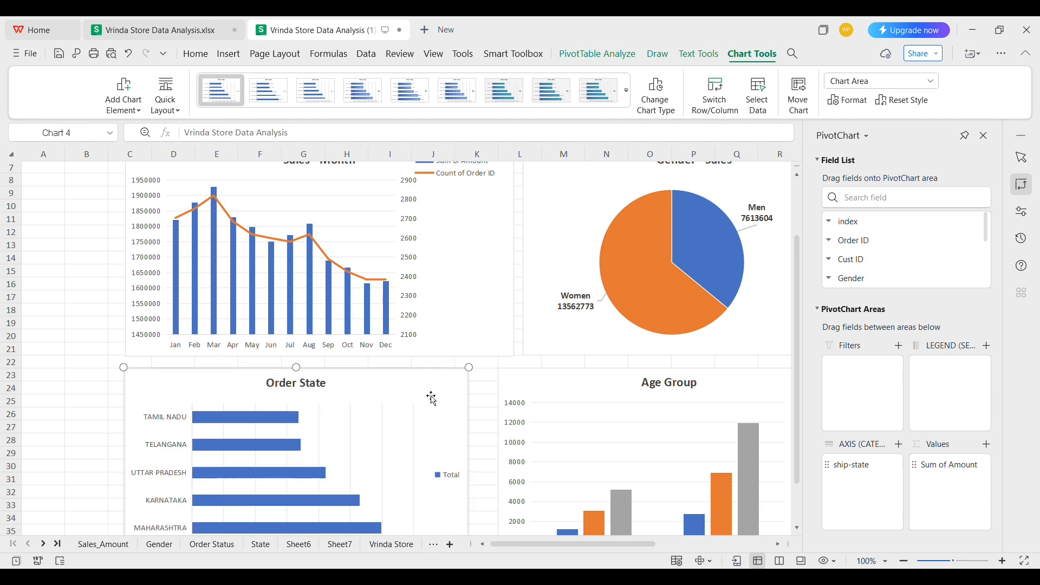
scroll(524, 409, right, 3)
click(508, 397)
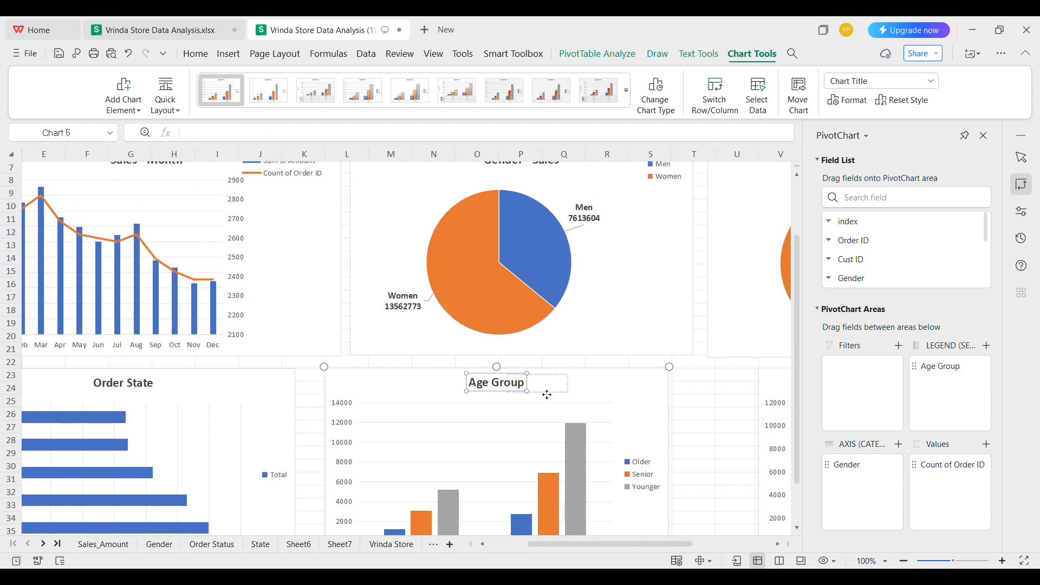
key(Escape)
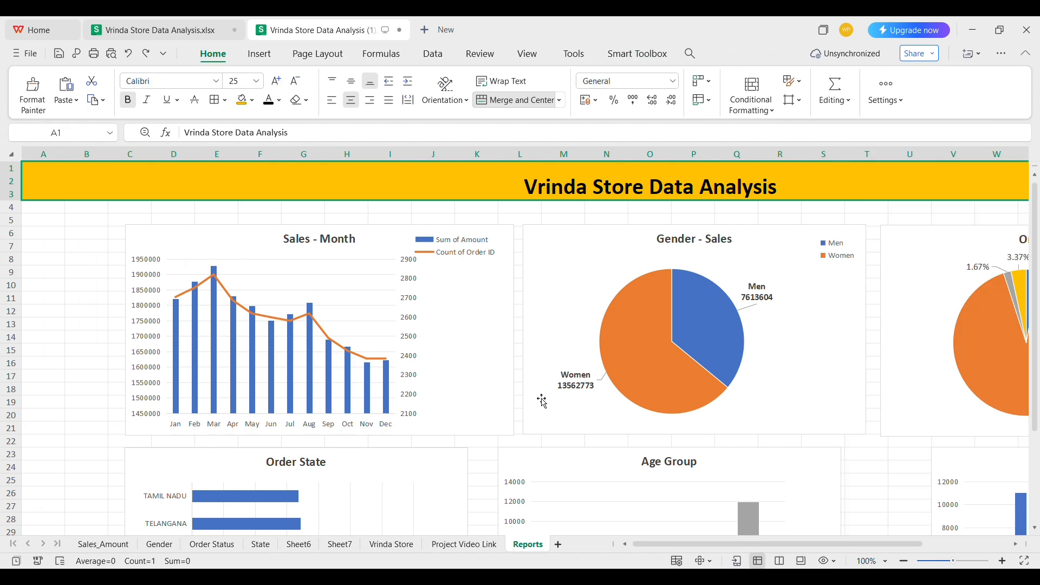
Move the Age Group chart slightly right so it sits directly under the Gender - Sales chart
scroll(551, 391, right, 3)
scroll(550, 392, left, 3)
scroll(409, 420, down, 3)
drag(548, 355, 576, 357)
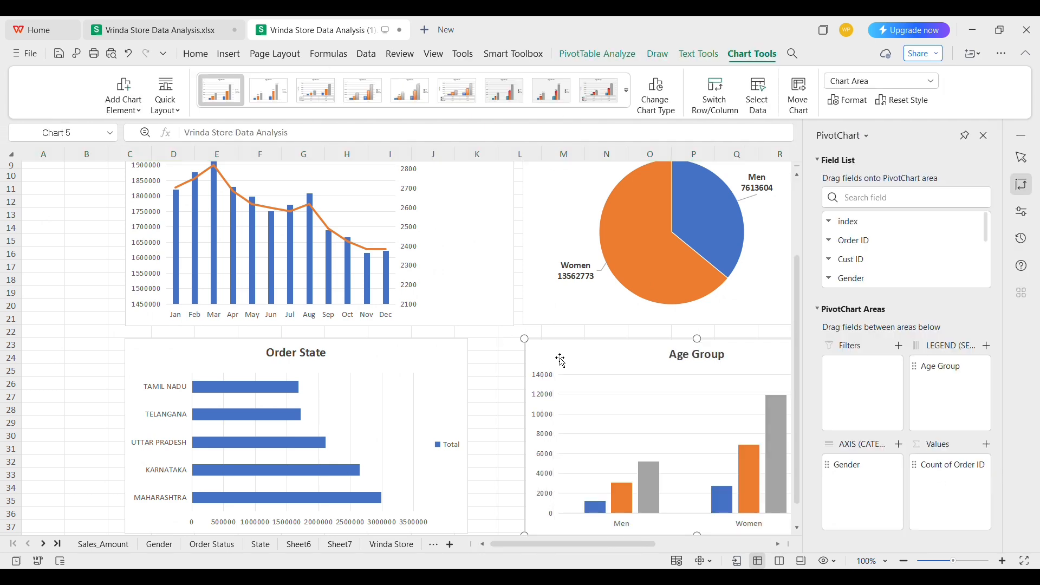
Widen the Order State chart to match the width of the Sales - Month chart
click(450, 364)
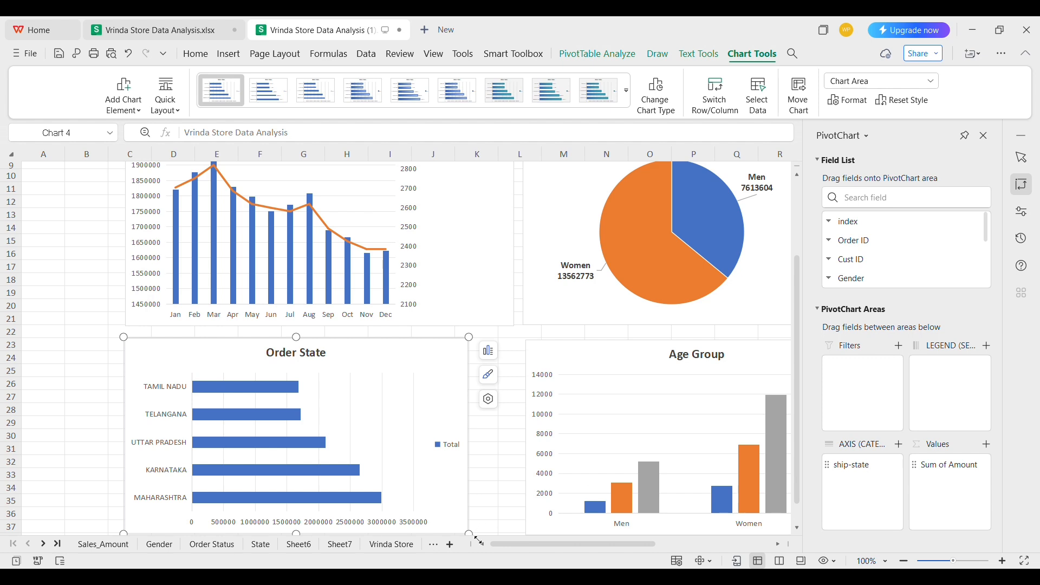
drag(476, 541, 522, 538)
scroll(661, 436, right, 9)
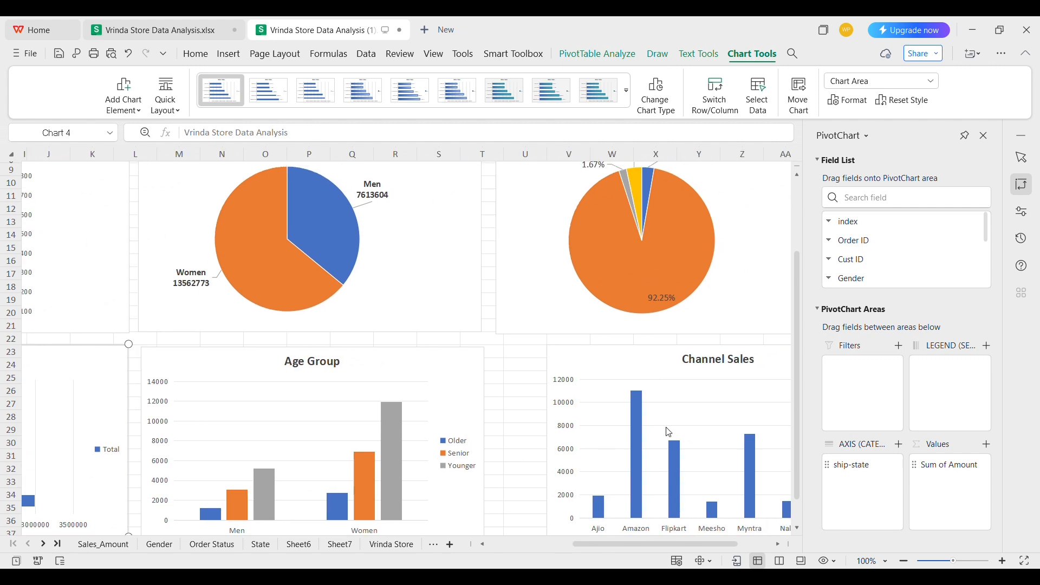
Adjust the Age Group chart's size to align its upper edge with Order State, and move Channel Sales close beside it
click(467, 387)
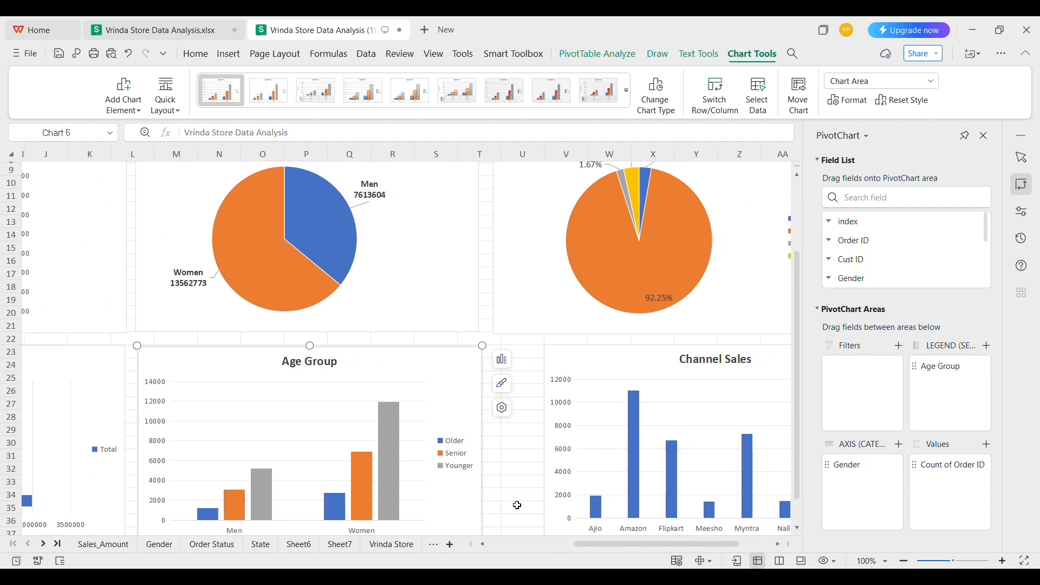
drag(483, 346, 476, 348)
click(621, 374)
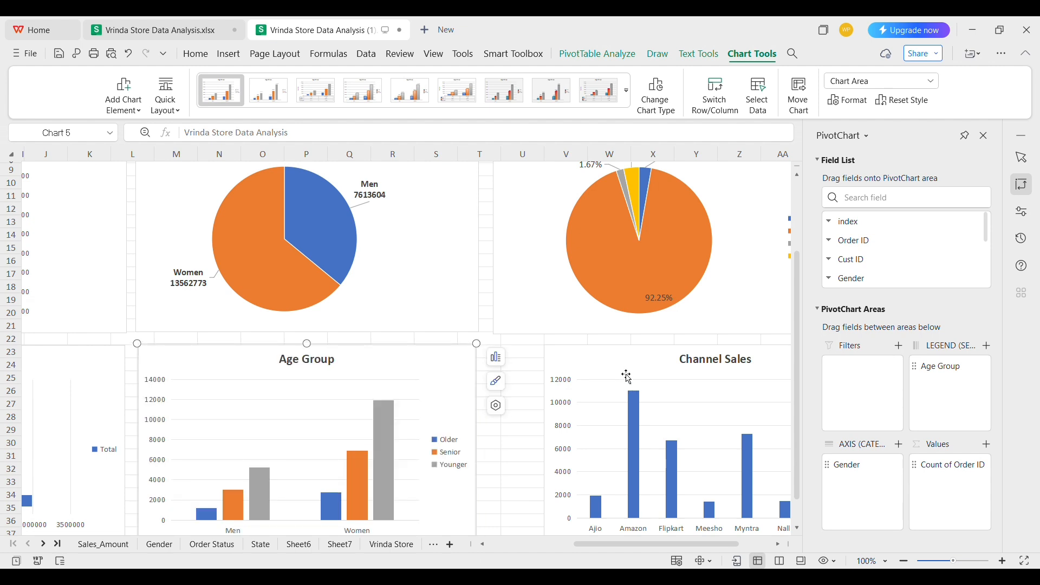
drag(622, 373, 568, 373)
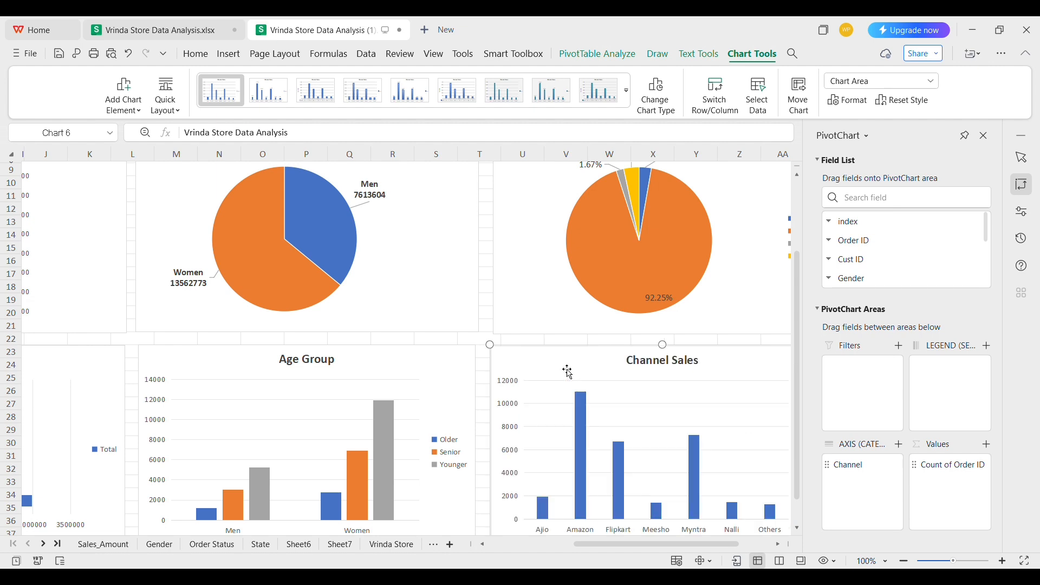
Hide the gridlines on the Reports sheet
scroll(567, 372, up, 3)
scroll(354, 356, left, 3)
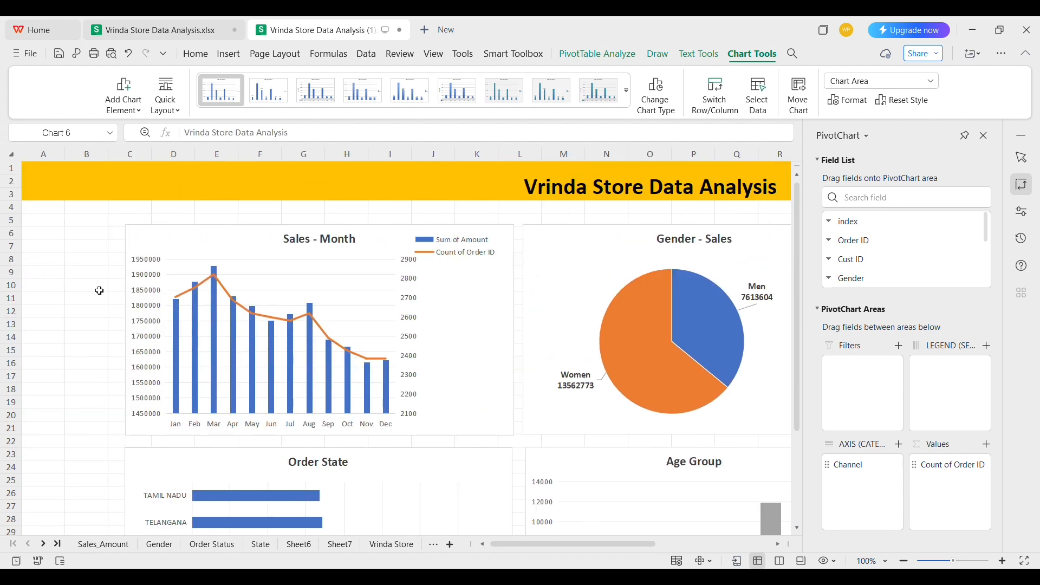
click(68, 274)
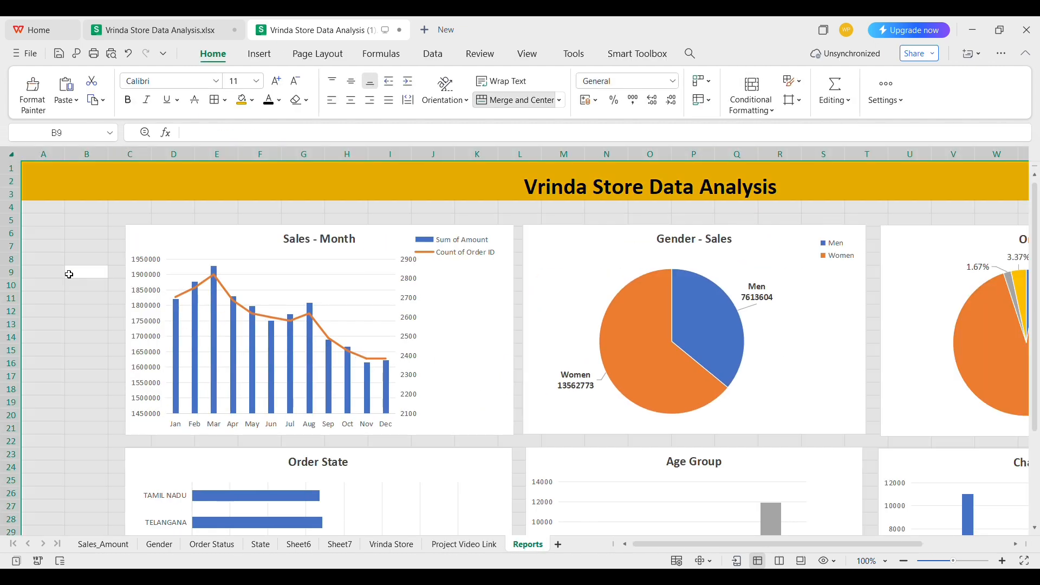
click(527, 54)
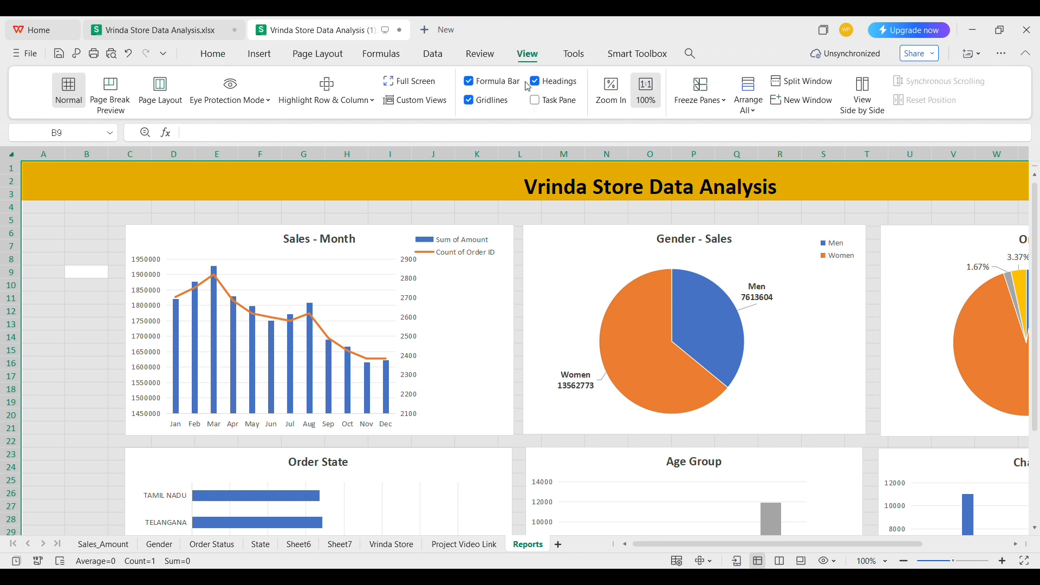
click(469, 100)
click(37, 359)
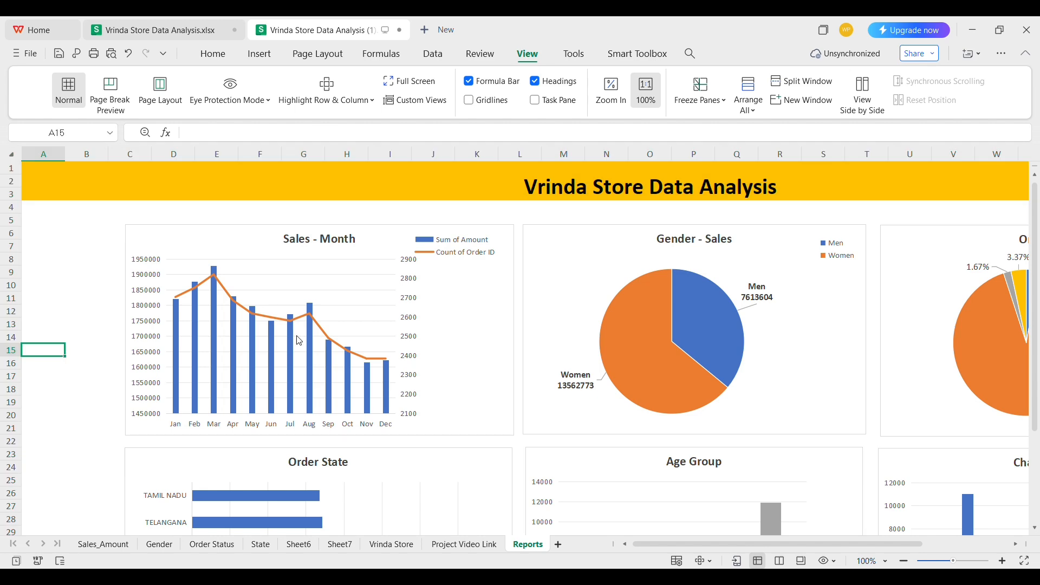
scroll(301, 341, right, 5)
scroll(302, 344, left, 5)
scroll(450, 353, down, 5)
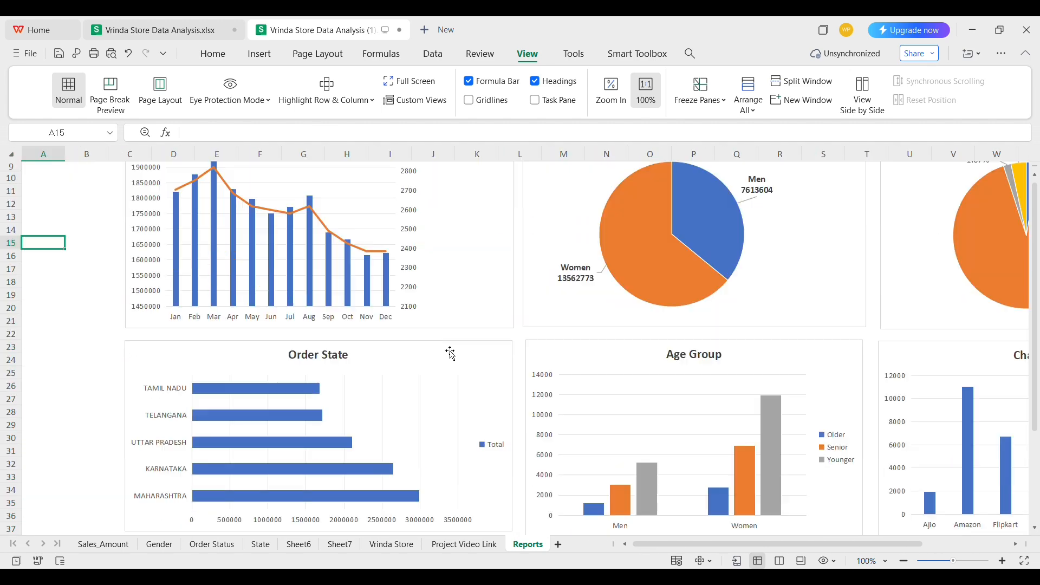
scroll(451, 353, up, 5)
scroll(450, 352, right, 2)
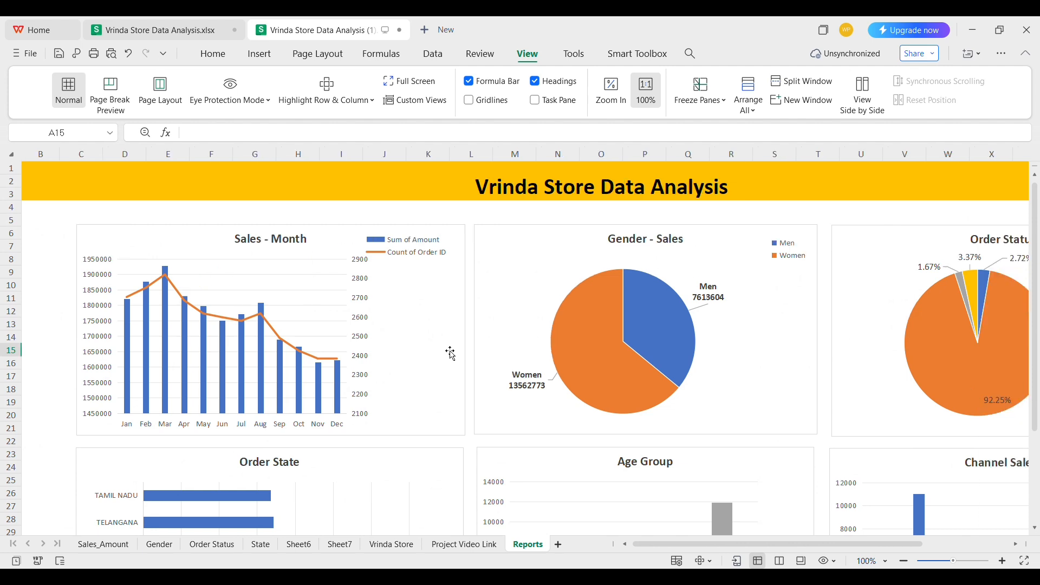
scroll(447, 351, left, 2)
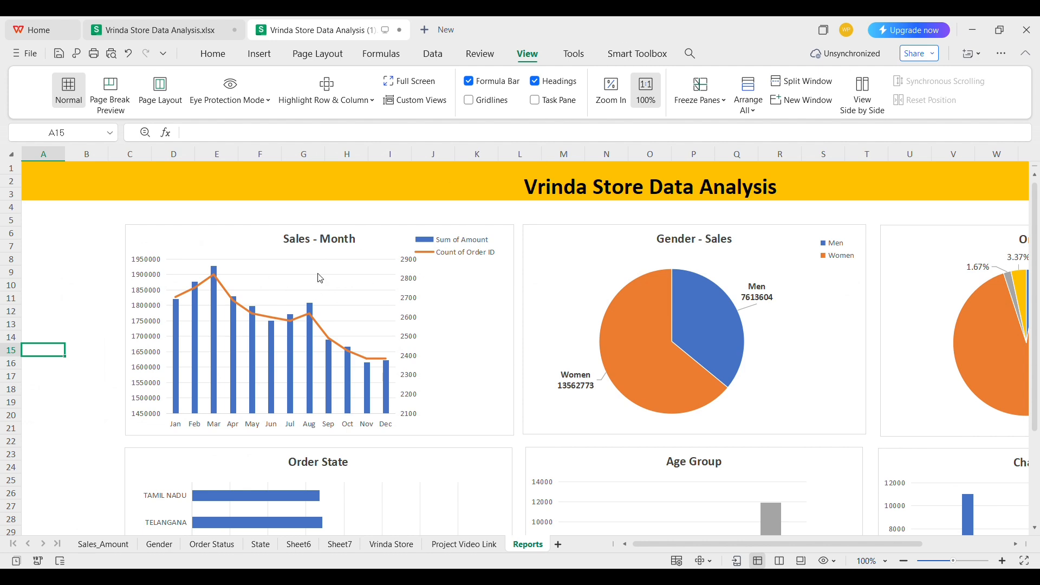
Insert slicers for Month, Channel and Category from the Sales - Month chart
click(271, 260)
click(659, 54)
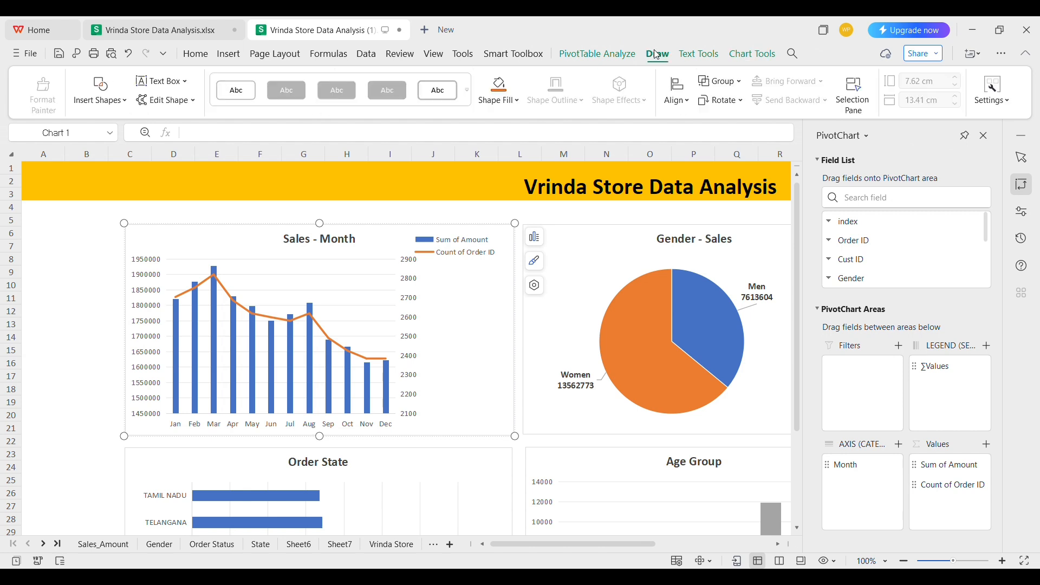
click(707, 54)
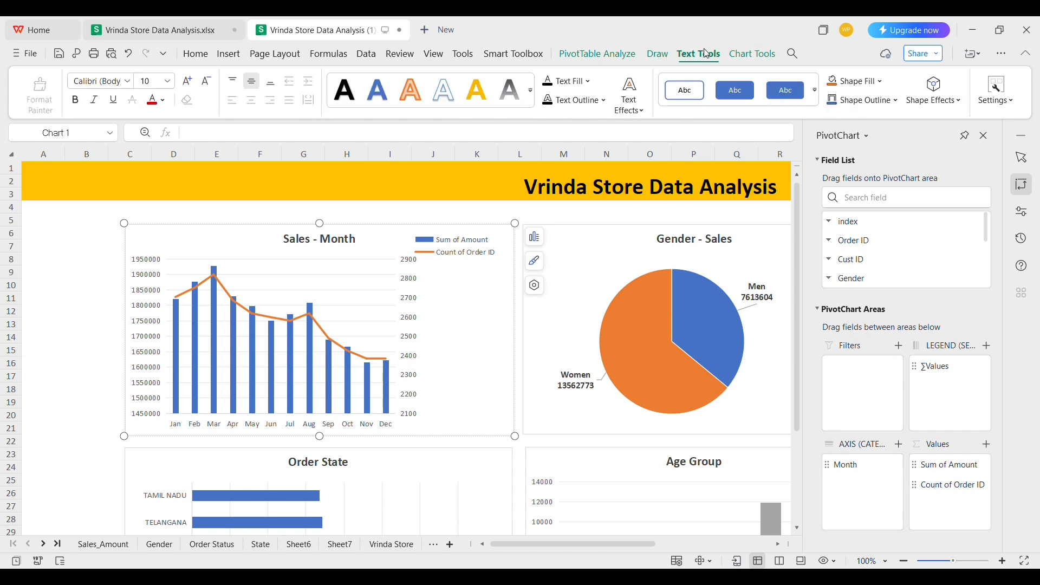
click(590, 55)
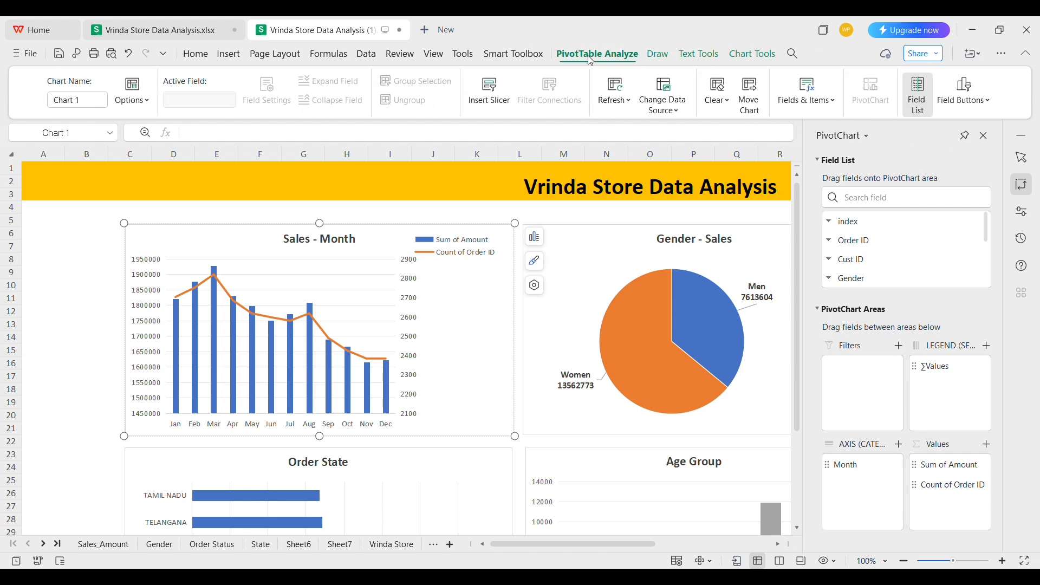
click(487, 101)
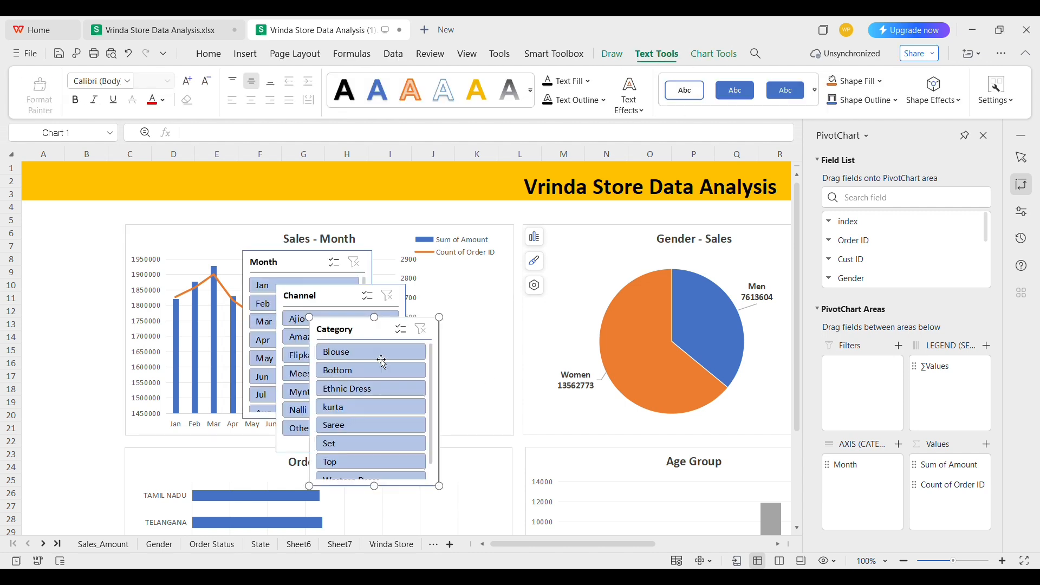
Stack the Month, Channel and Category slicers in that order from top to bottom over columns A to C
click(357, 326)
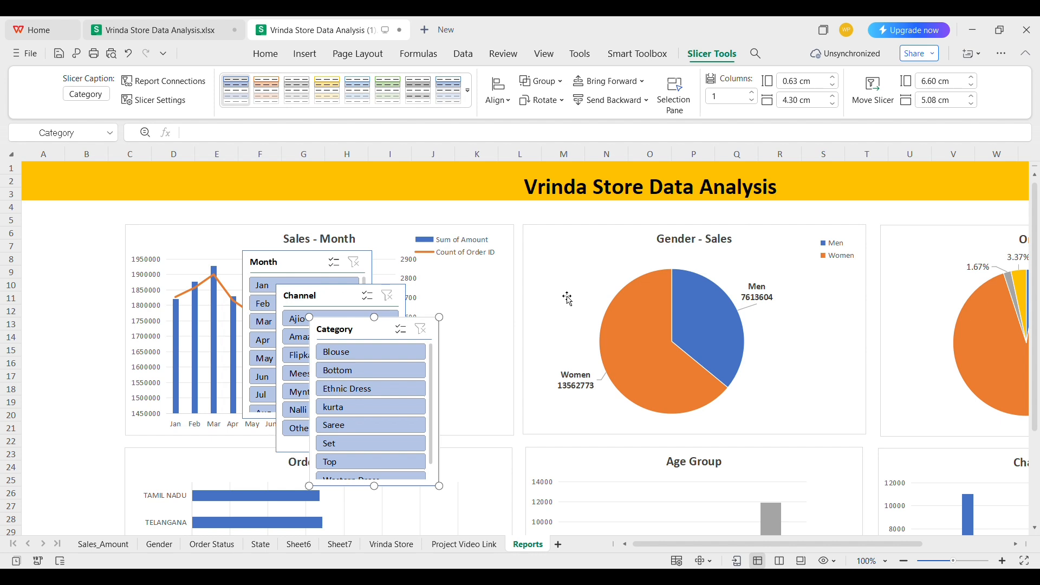
drag(304, 265, 85, 224)
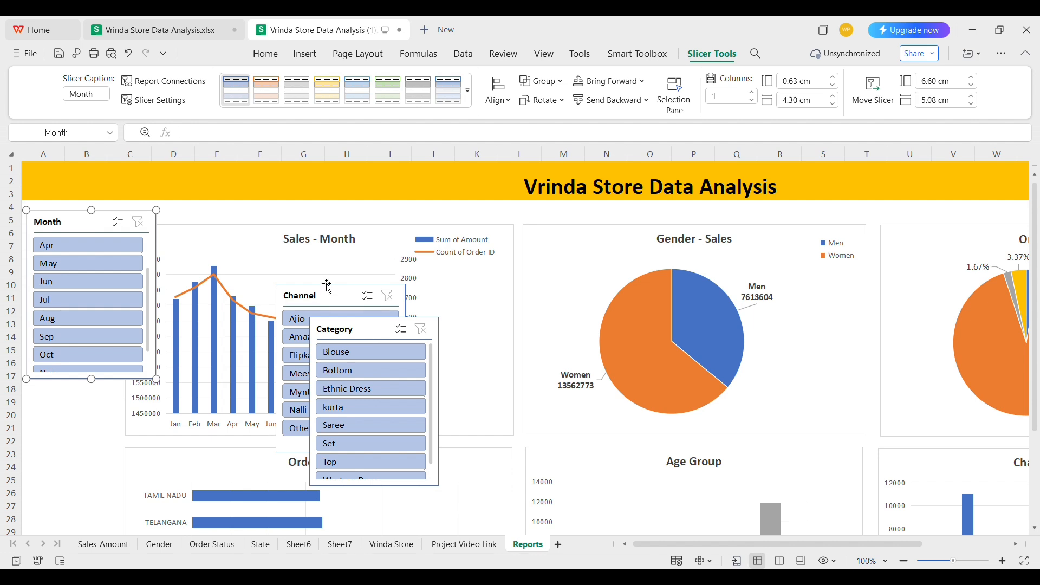
drag(328, 286, 88, 422)
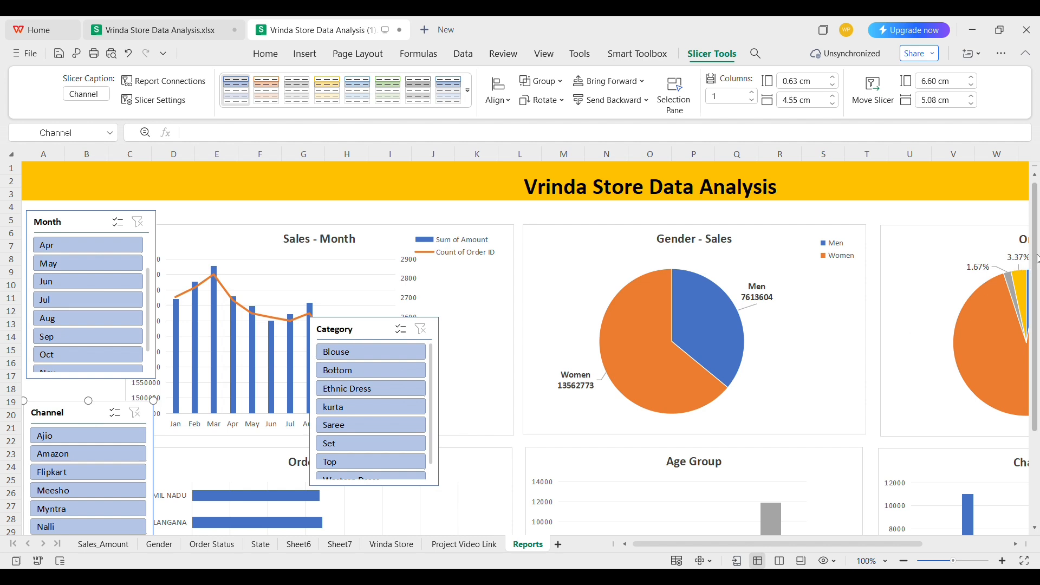
drag(1036, 260, 1036, 344)
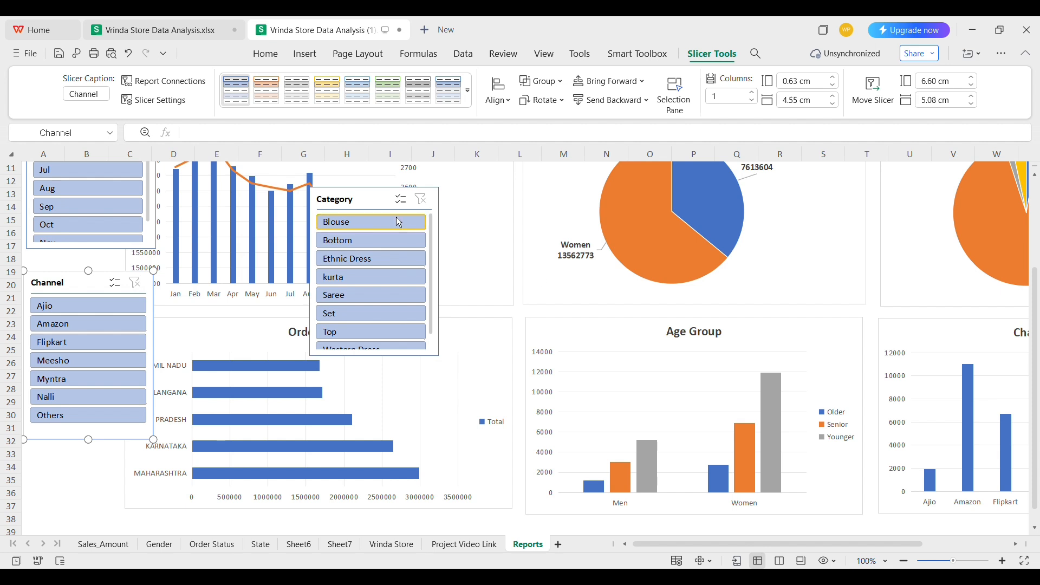
drag(367, 199, 80, 467)
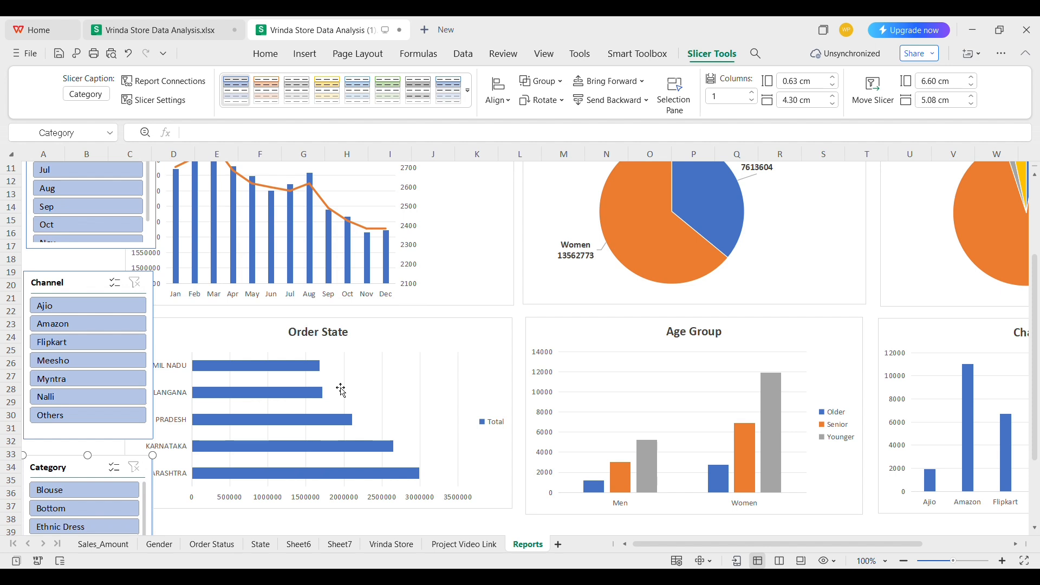
click(1036, 234)
Shift the Sales - Month, Gender - Sales and Order Status charts right, clear of the slicers, and up closer to the title banner
click(383, 253)
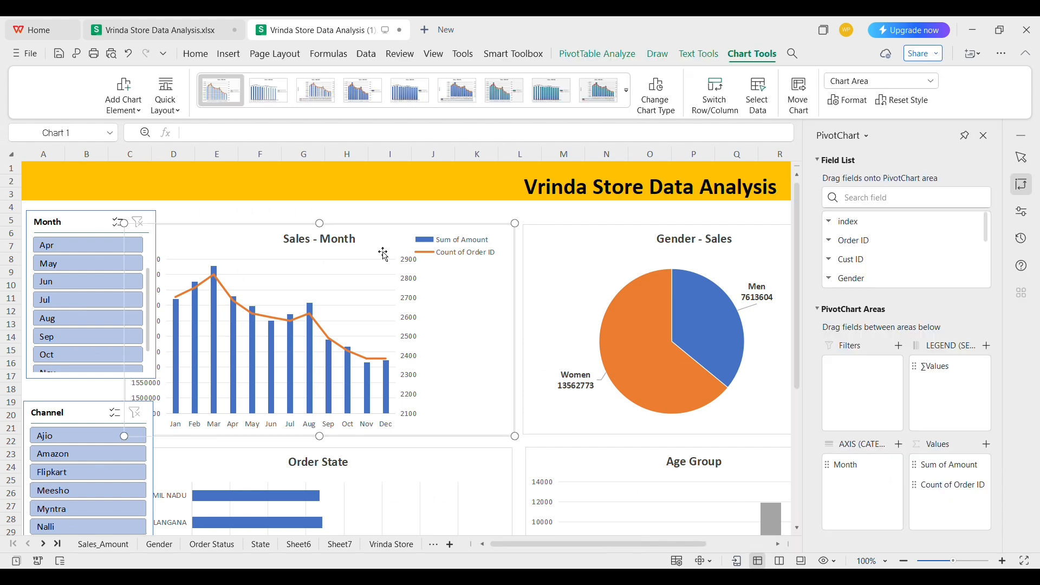
drag(384, 254, 423, 237)
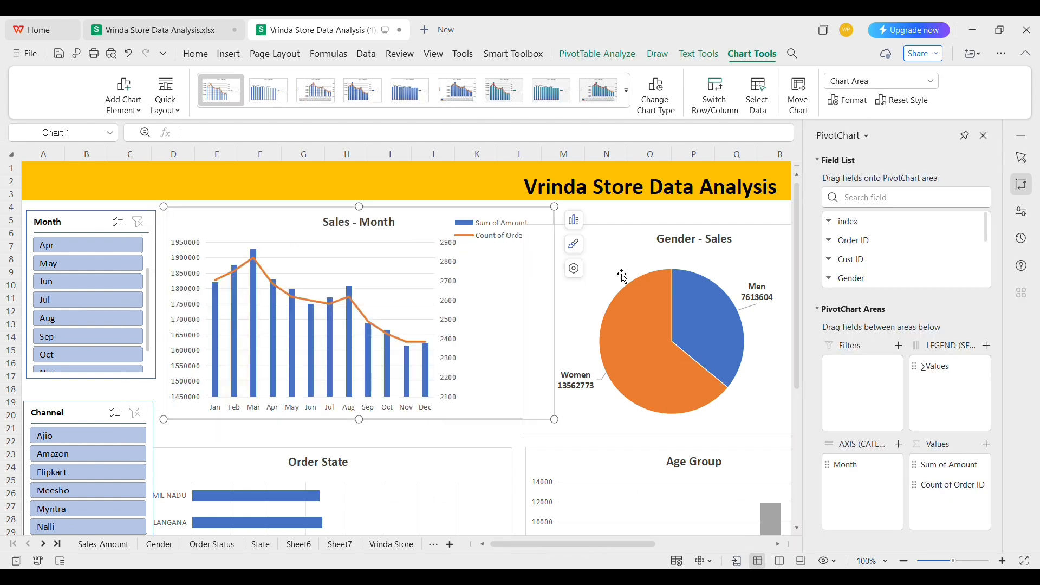
scroll(623, 276, right, 3)
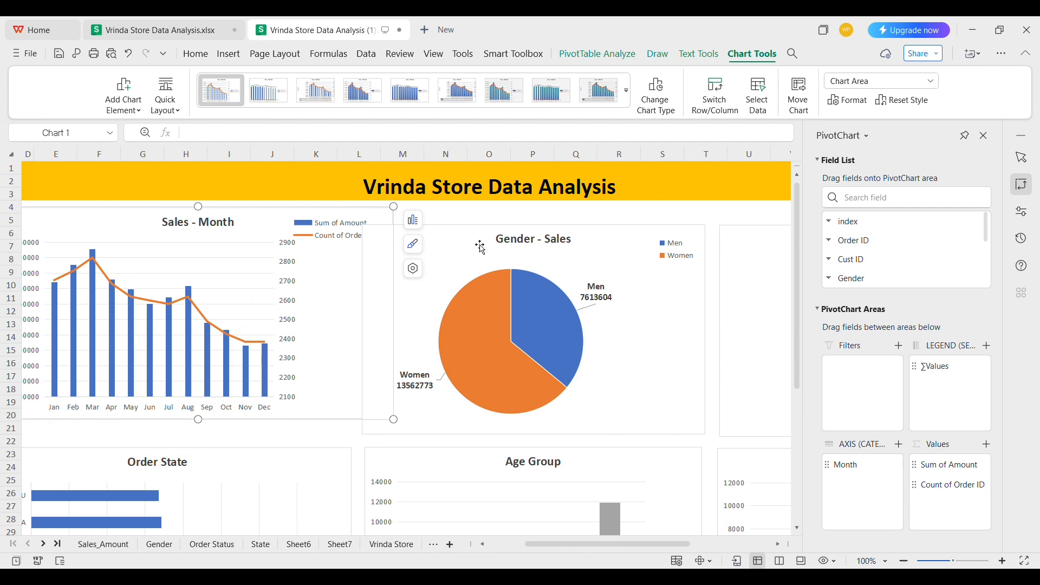
mouse_move(514, 246)
mouse_down()
mouse_move(516, 233)
mouse_move(528, 233)
mouse_up()
scroll(519, 233, right, 8)
scroll(372, 292, left, 11)
Shift the Order State, Age Group and Channel Sales charts right and up, lining them up beneath the upper row of charts
scroll(366, 301, down, 3)
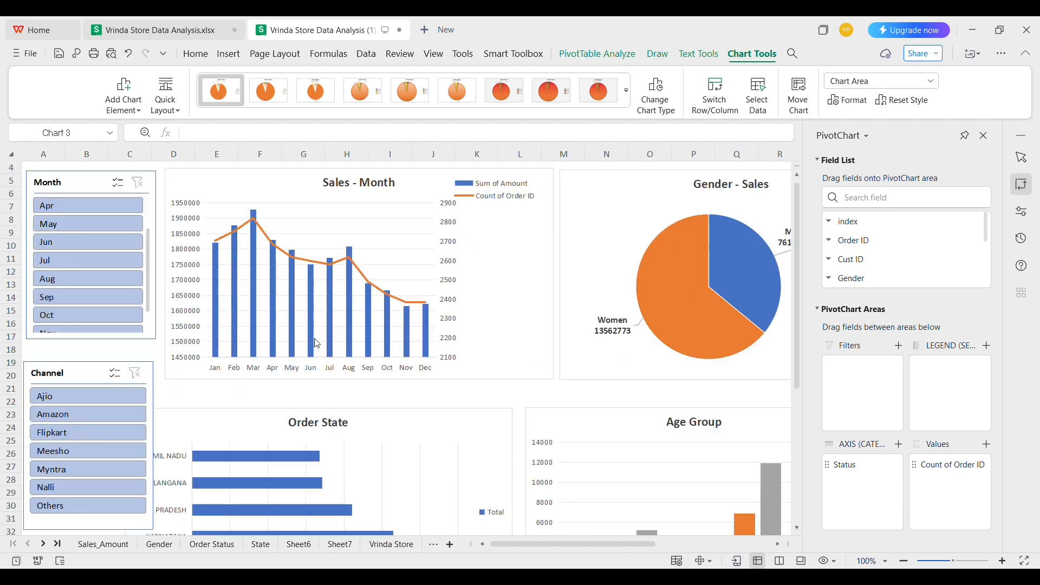
click(271, 386)
drag(271, 386, 294, 377)
scroll(295, 379, right, 5)
scroll(297, 380, right, 1)
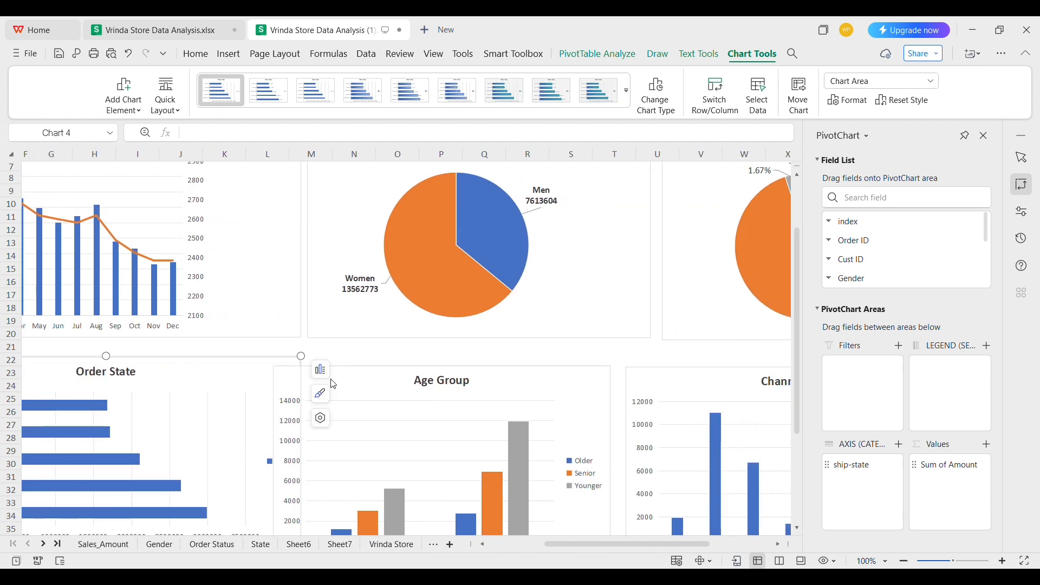
drag(368, 378, 400, 369)
scroll(401, 369, right, 5)
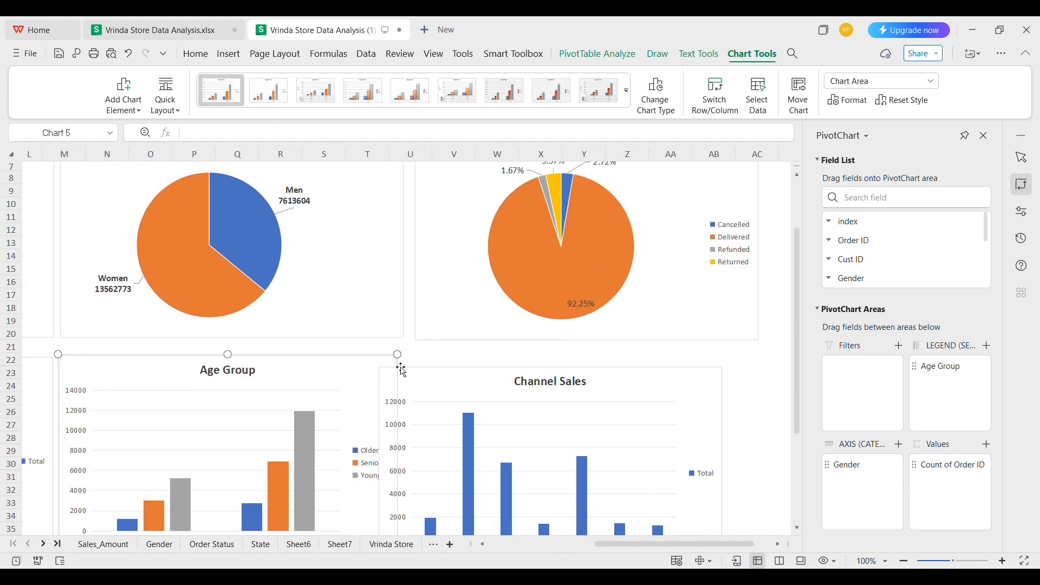
drag(459, 384, 494, 373)
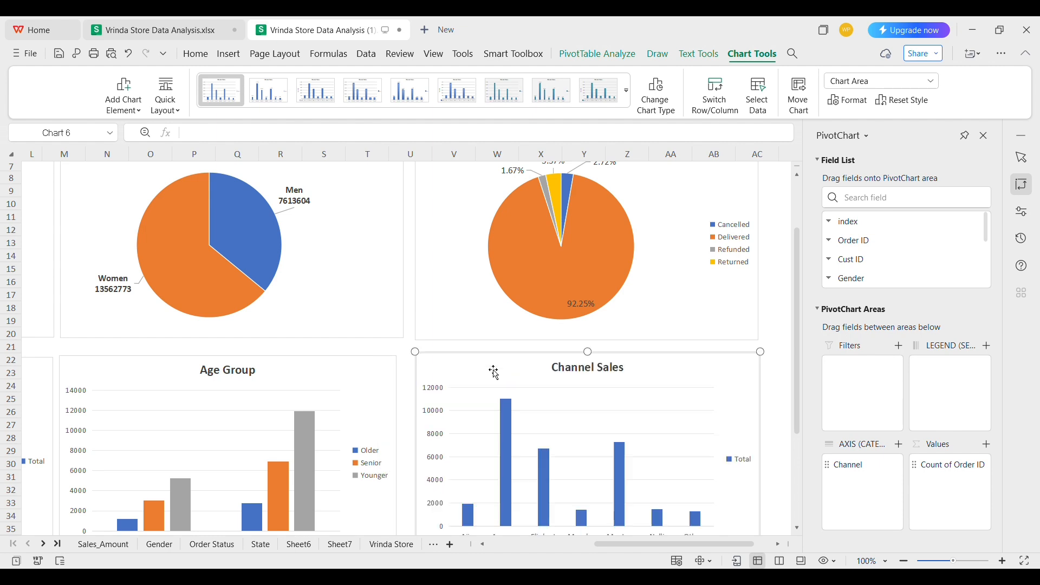
Connect the Month, Channel and Category slicers, one after another, to the PivotTables behind all the dashboard charts
scroll(356, 415, up, 2)
scroll(357, 414, left, 6)
scroll(356, 415, left, 5)
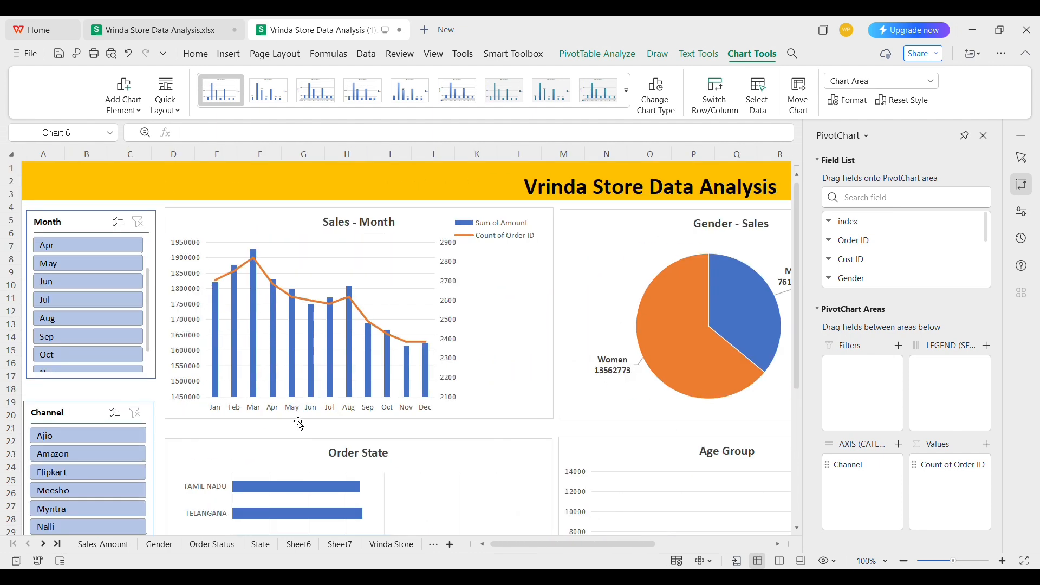
click(84, 230)
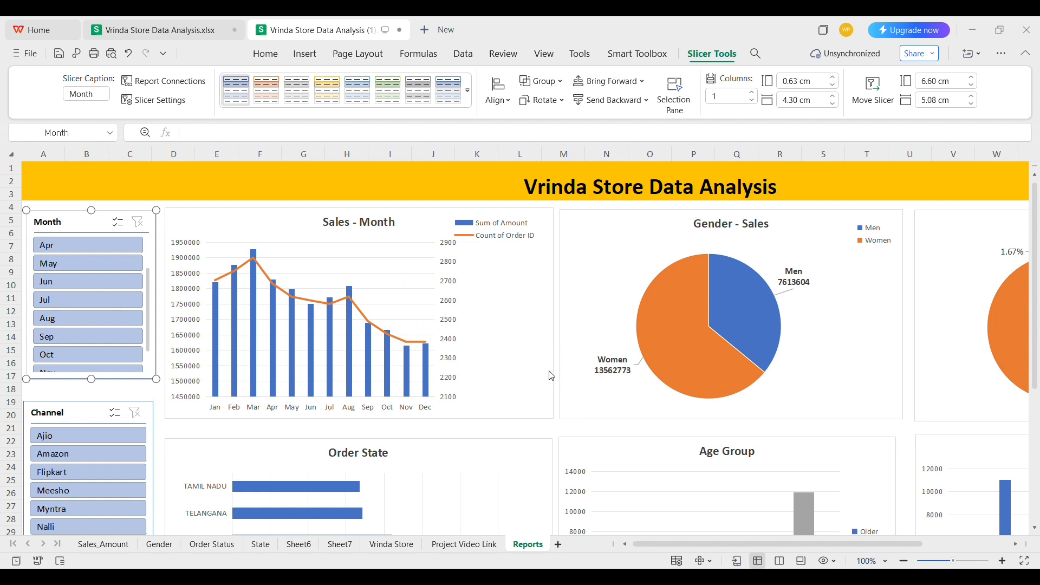
scroll(167, 397, down, 1)
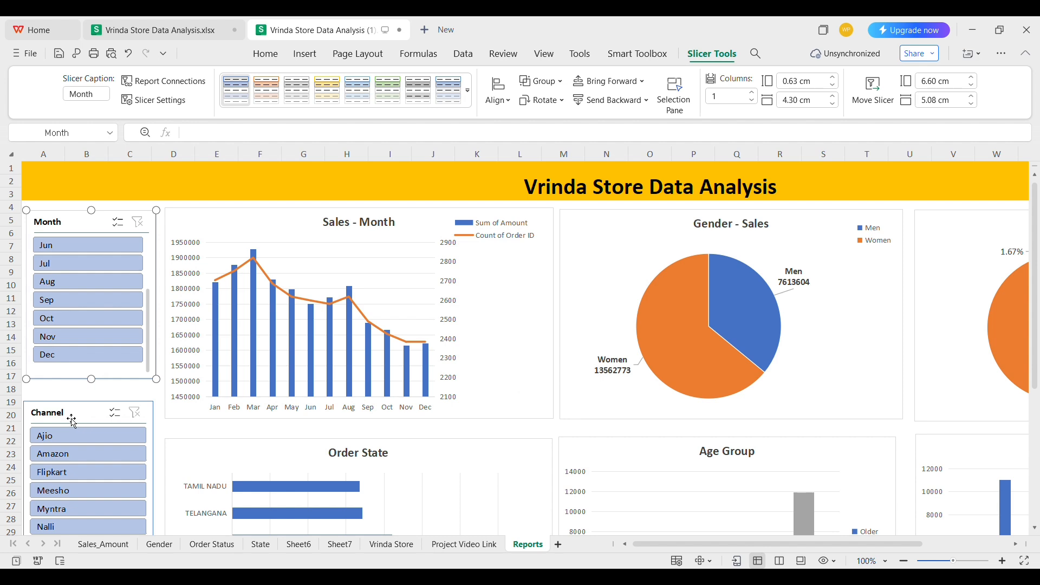
click(72, 421)
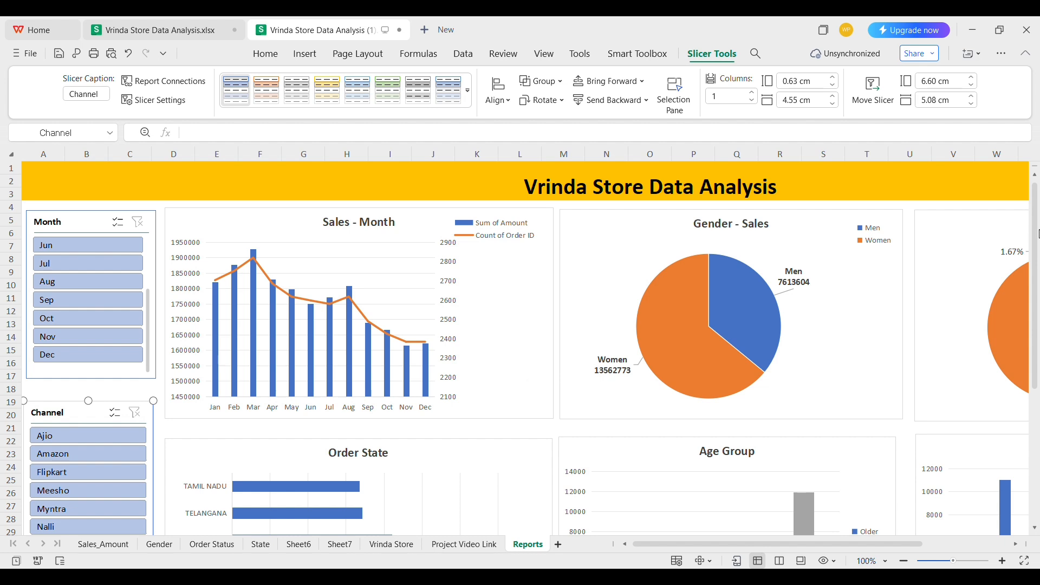
scroll(1035, 234, down, 6)
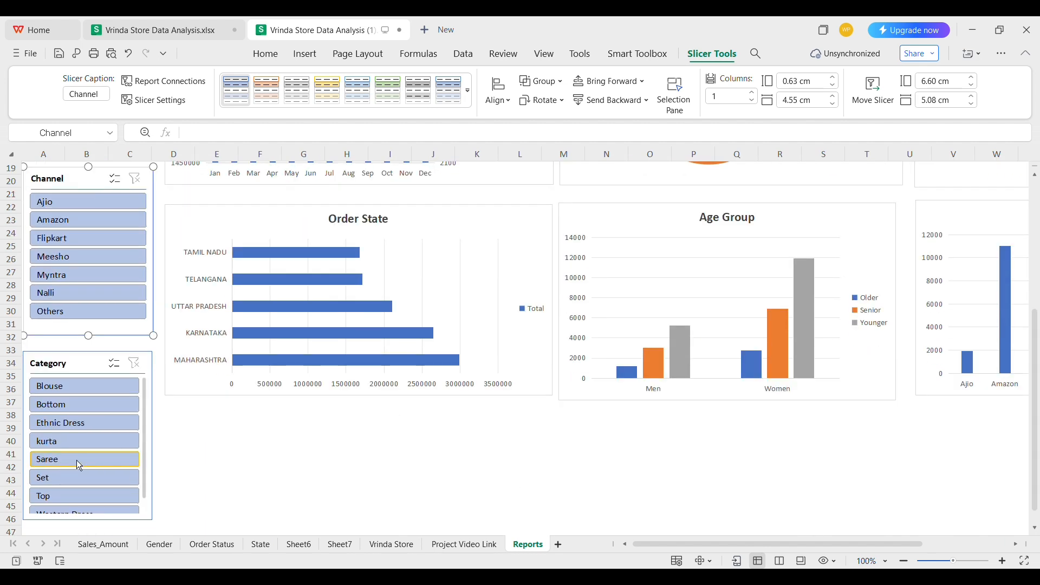
click(51, 364)
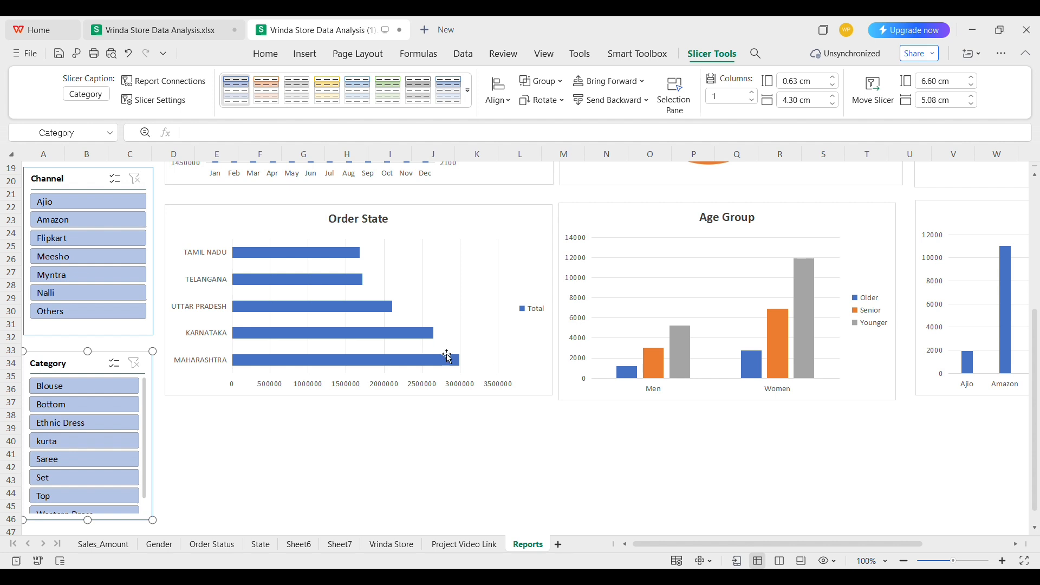
Test the Month slicer by filtering the dashboard charts to Jun, Jul and Aug in turn, and clear the Month filter
click(1036, 232)
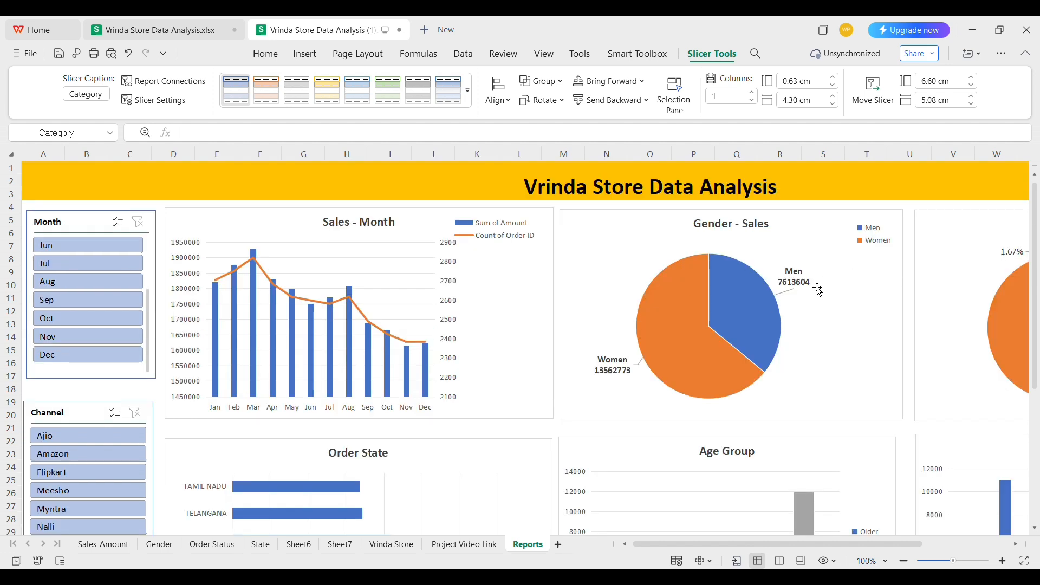
click(52, 246)
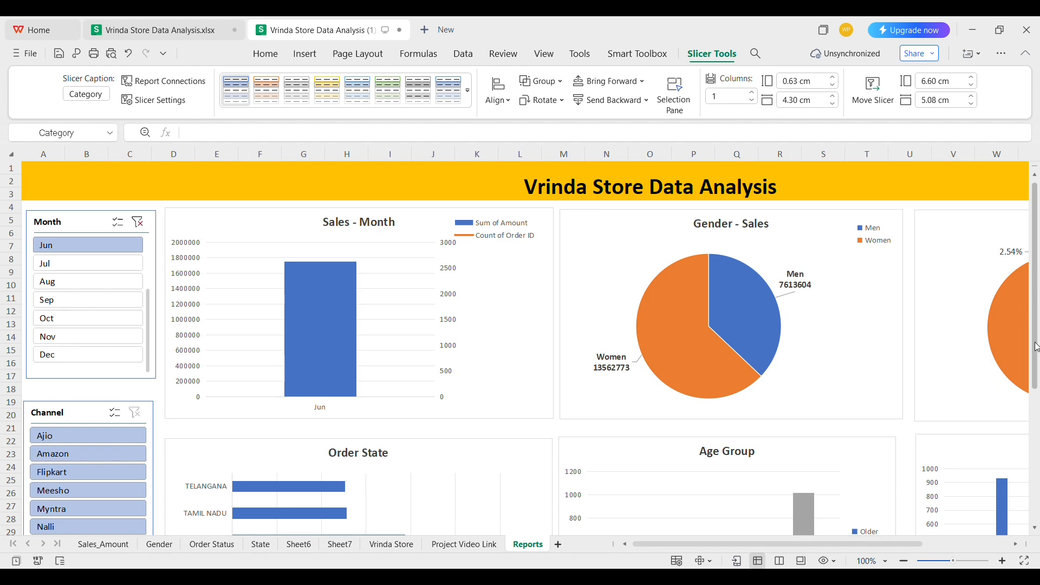
drag(1035, 349, 1038, 269)
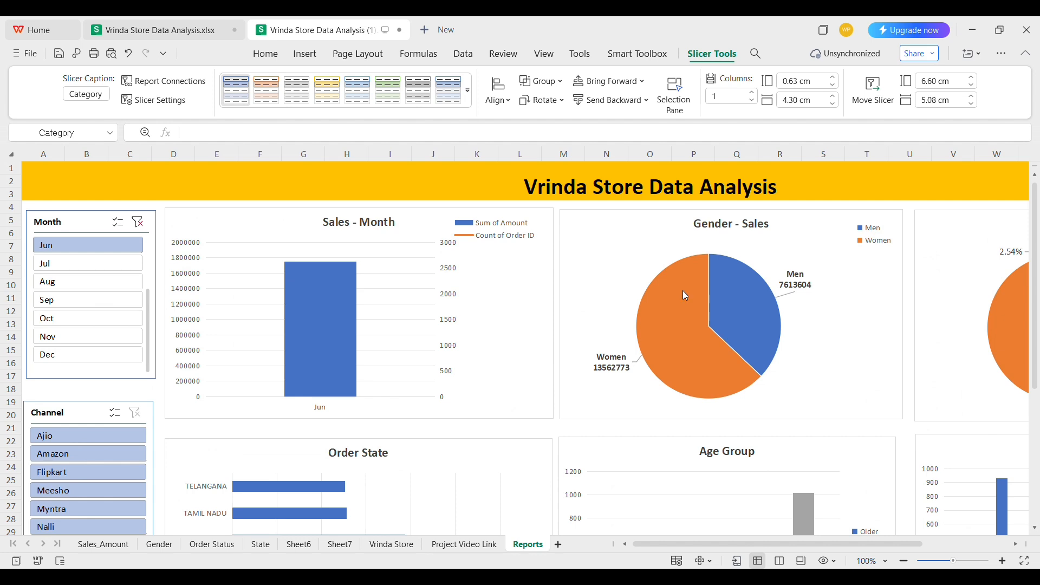
click(62, 265)
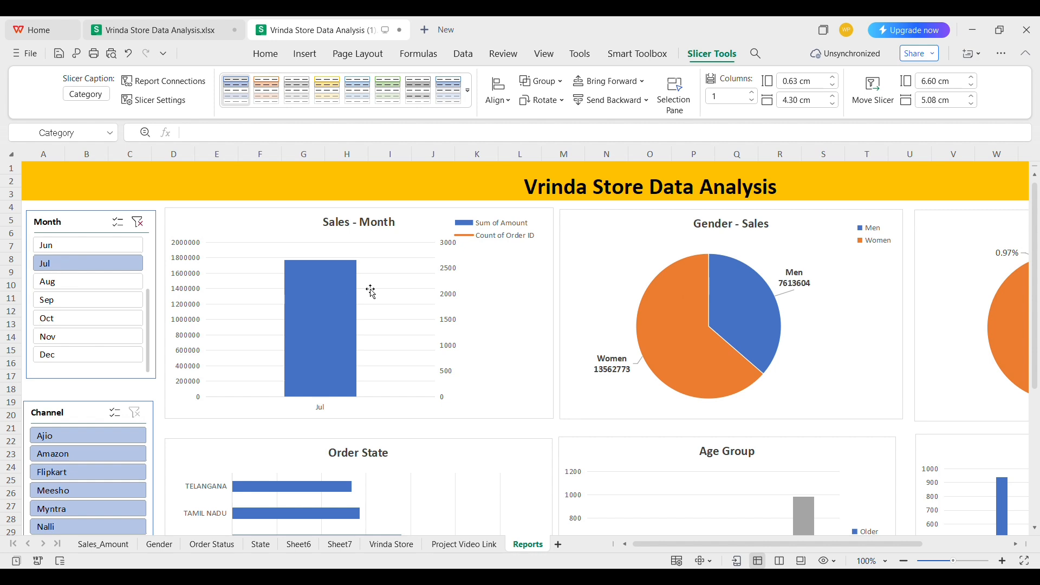
click(107, 282)
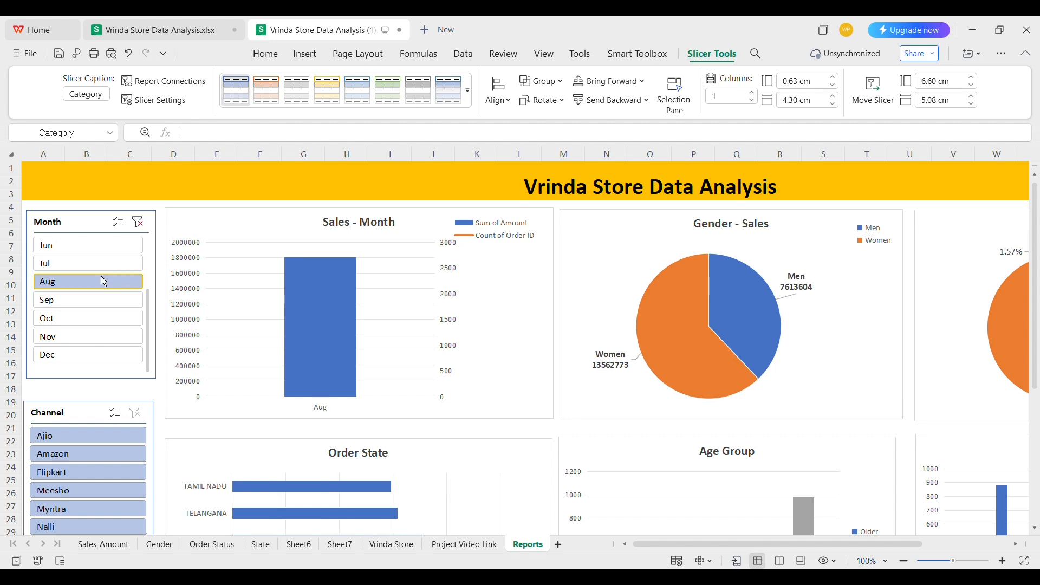
click(134, 223)
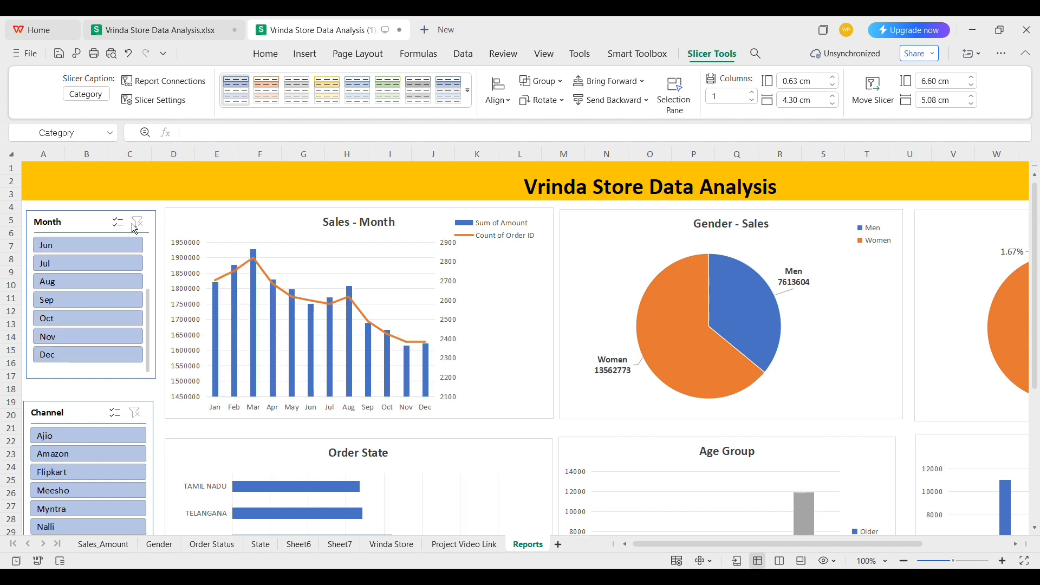